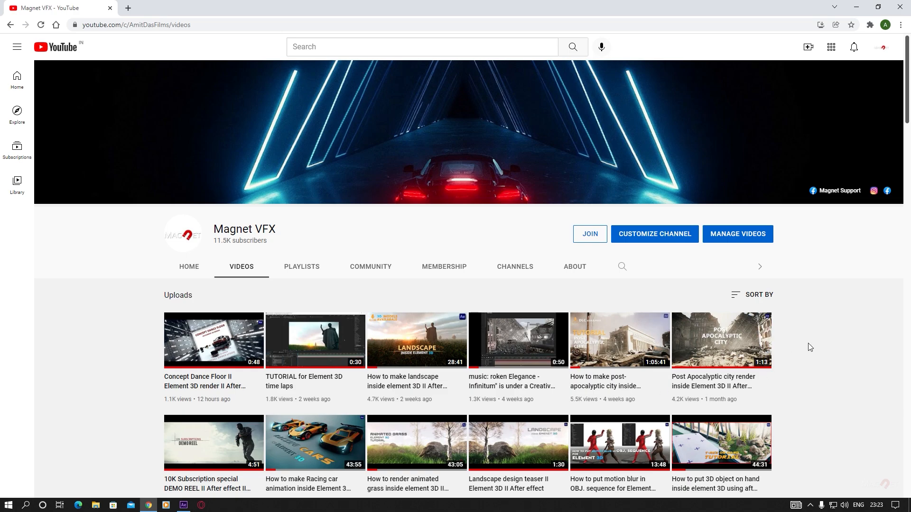
Look through the uploaded videos on the Magnet VFX channel page.
scroll(812, 349, "down", 5)
scroll(829, 362, "down", 14)
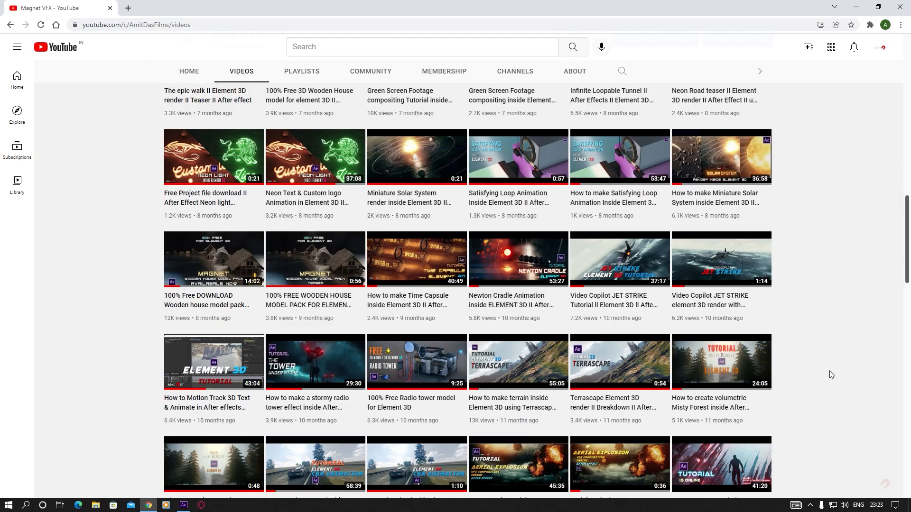
scroll(832, 414, "up", 9)
scroll(831, 413, "up", 10)
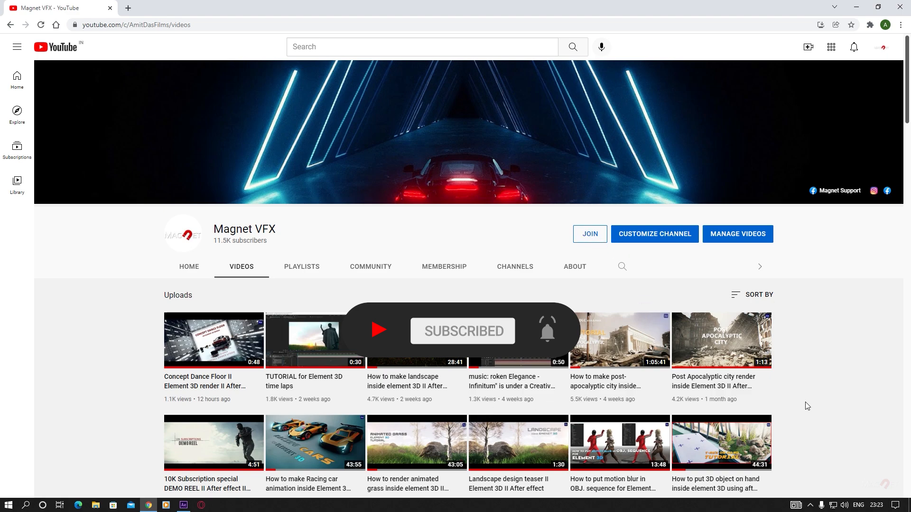
Switch to After Effects and create a new 1920 x 1080 composition at 23.976 fps with a duration of 0:00:10:06.
left_click(856, 7)
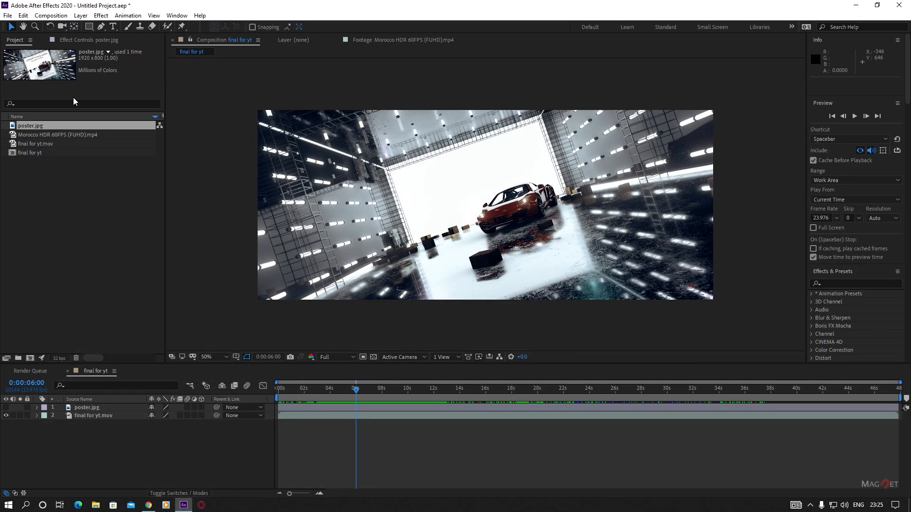
left_click(51, 16)
left_click(70, 28)
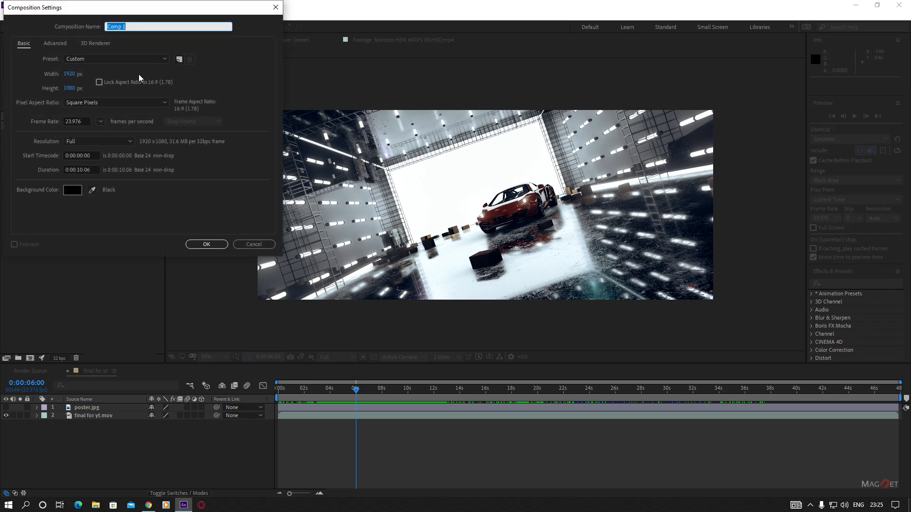
left_click(206, 244)
Add a black 1920 x 1080 solid layer to the new composition.
right_click(82, 421)
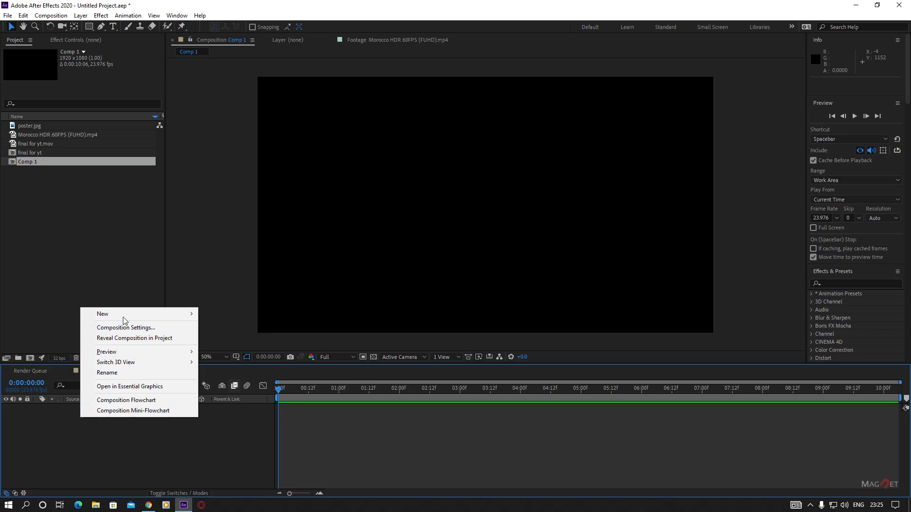
mouse_move(125, 314)
left_click(223, 338)
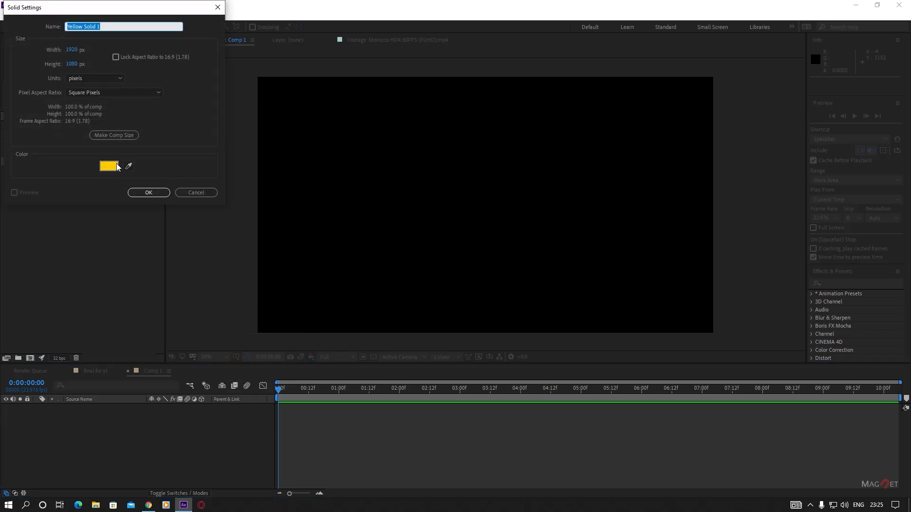
left_click(109, 166)
left_click(13, 142)
left_click(214, 27)
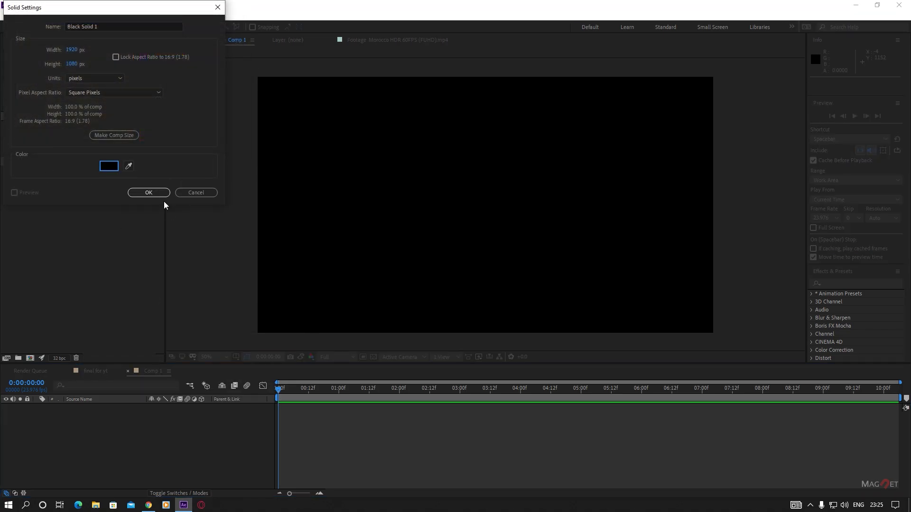
left_click(148, 192)
Apply the Video Copilot Element effect to the black solid and open its Scene Setup.
scroll(828, 328, "down", 9)
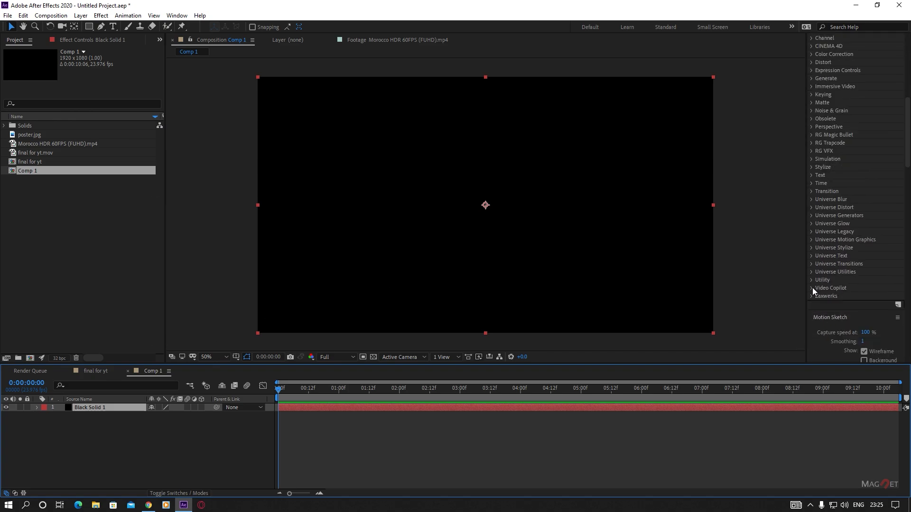
left_click(812, 288)
double_click(842, 297)
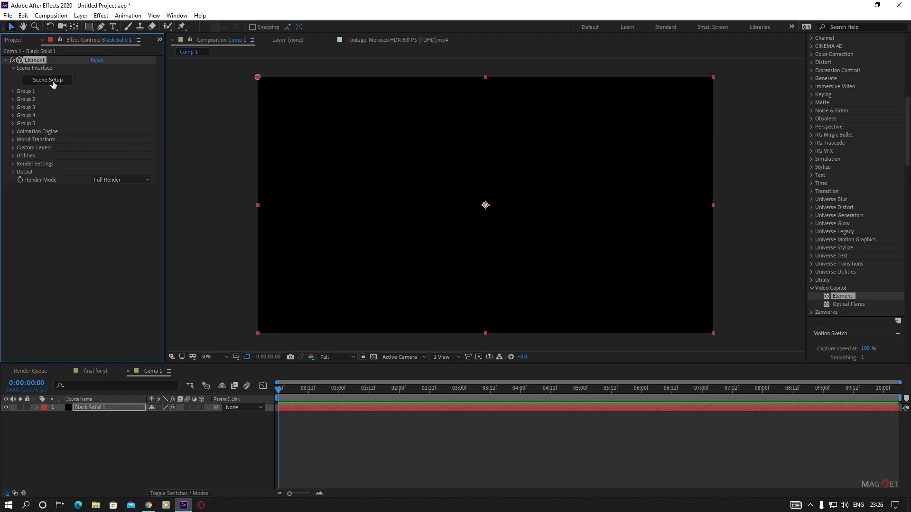
left_click(48, 80)
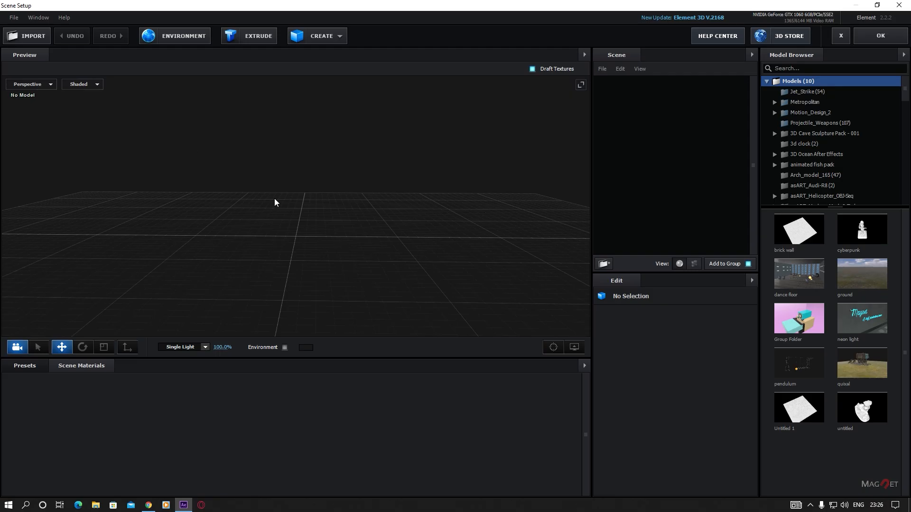
Create a plane model and scale it uniformly to about 767.5% as a large floor.
left_click(332, 36)
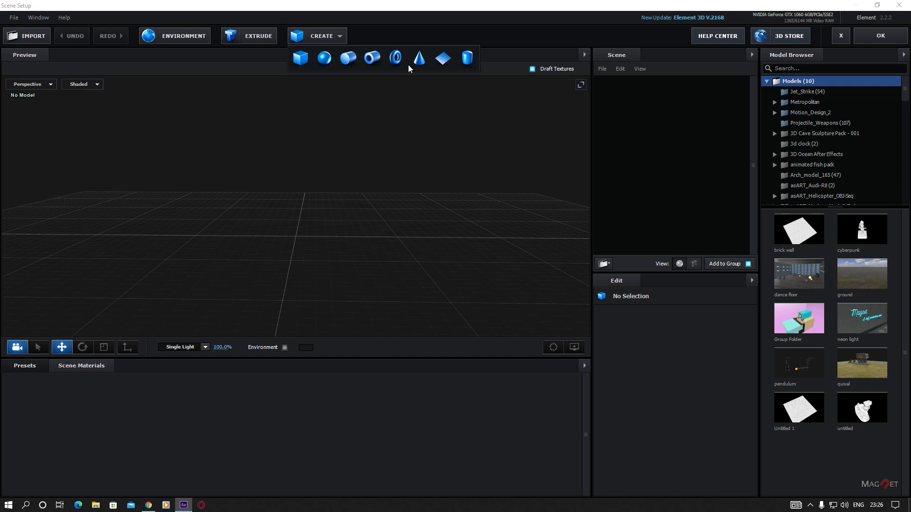
left_click(442, 58)
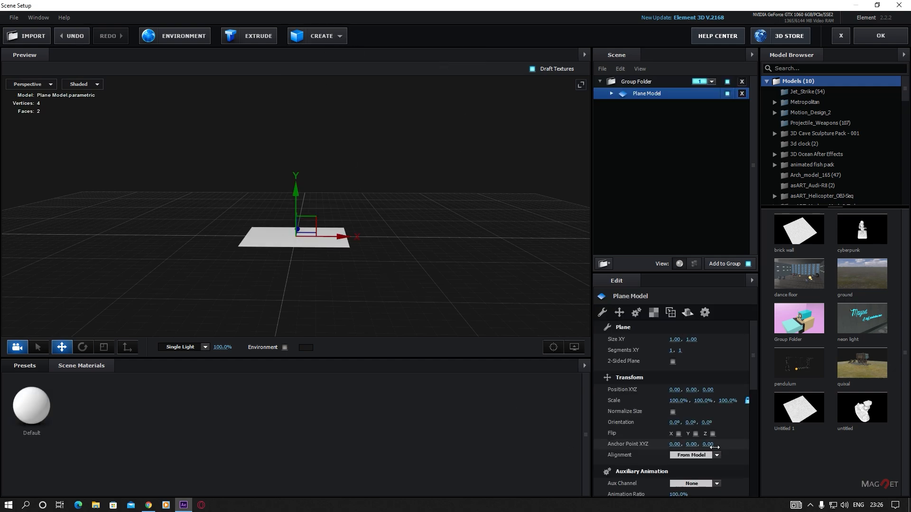
left_click_drag(688, 401, 378, 280)
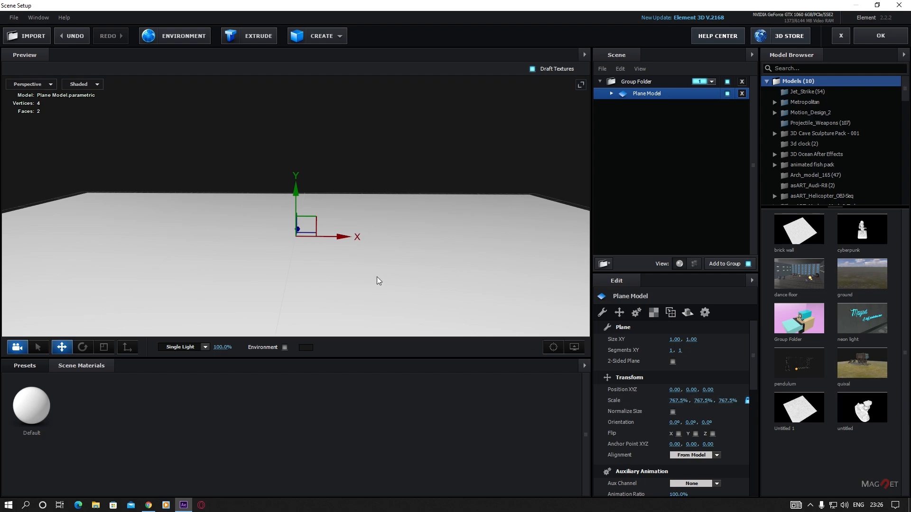
Apply the metal_black material from the Pro_Shaders_2 Metal presets to the floor plane.
left_click(35, 366)
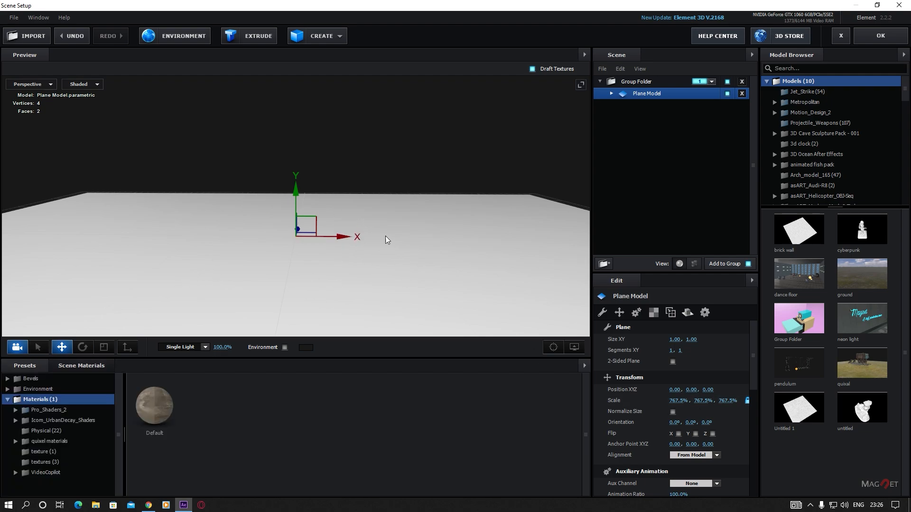
double_click(52, 411)
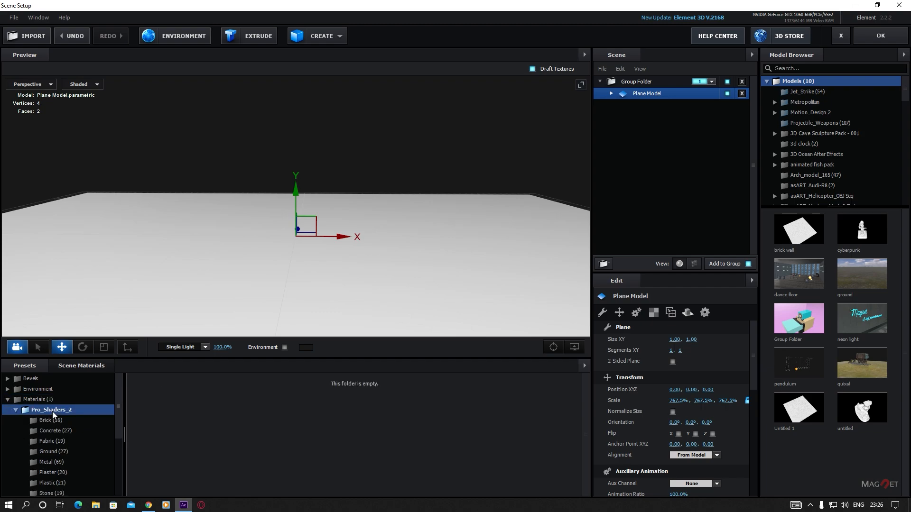
left_click(48, 462)
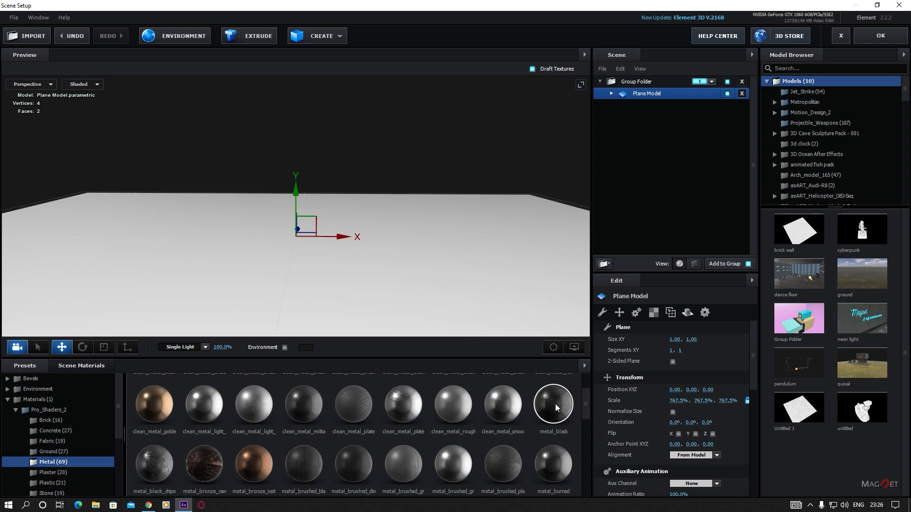
left_click_drag(555, 410, 308, 295)
mouse_move(368, 281)
left_mouse_down()
mouse_move(347, 319)
mouse_move(358, 295)
mouse_move(368, 294)
left_mouse_up()
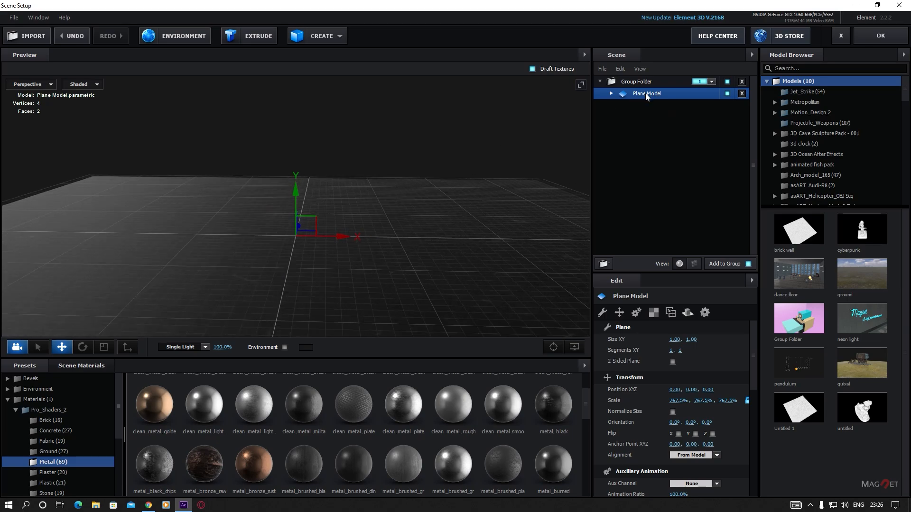
Set the floor plane's UV Repeat to 10.00 by 10.00.
left_click(654, 312)
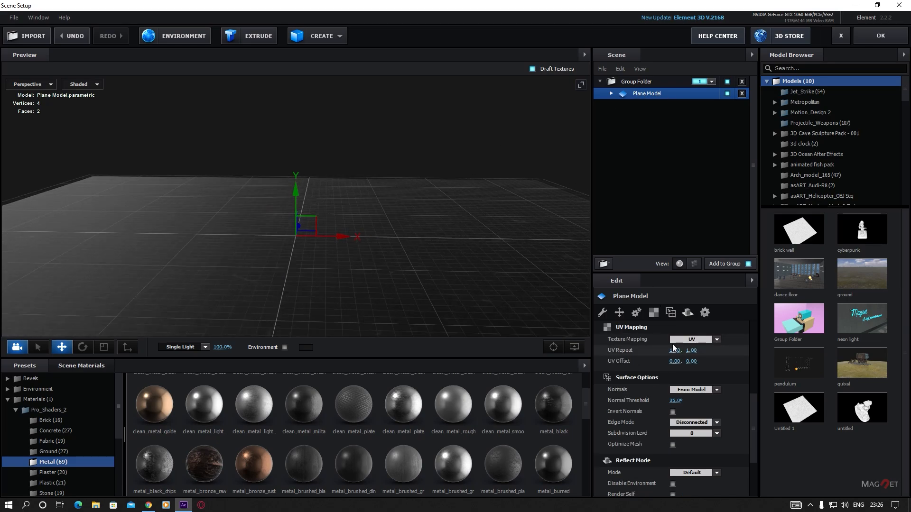
left_click(679, 352)
type("0")
key("Tab")
type("10")
key("Return")
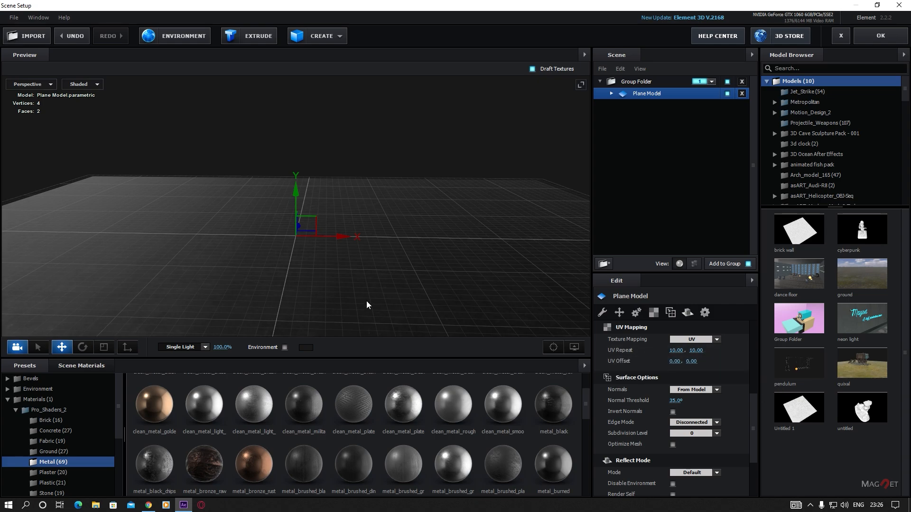
Duplicate the floor plane and raise the copy along Y above the original.
left_click_drag(358, 291, 320, 281)
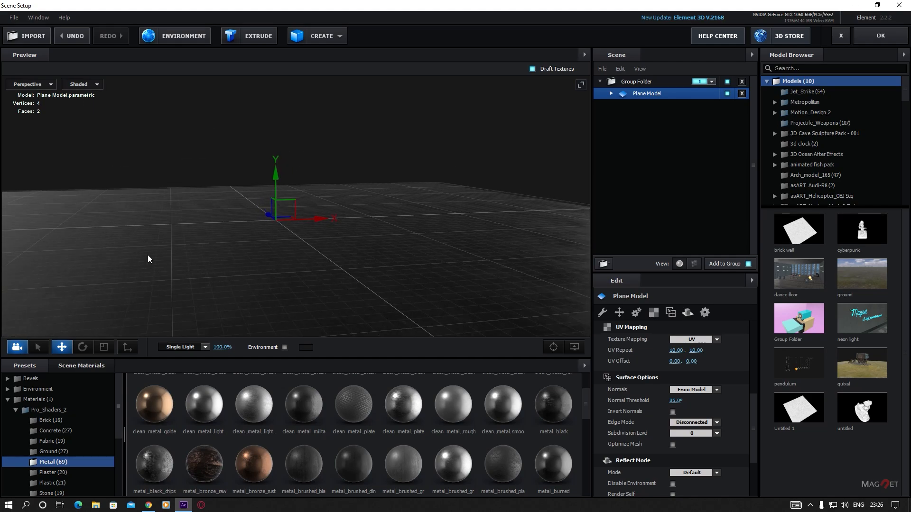
left_click_drag(148, 258, 264, 148)
left_click_drag(431, 260, 437, 258)
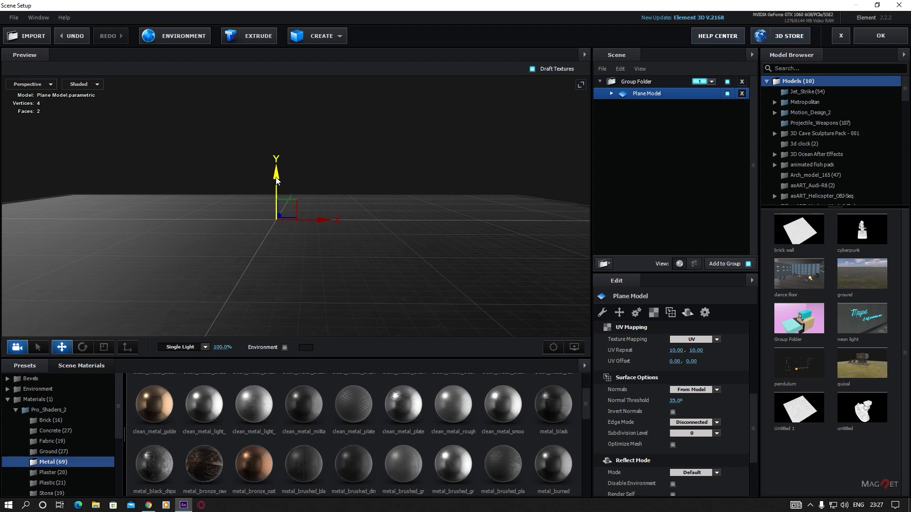
left_click_drag(276, 180, 276, 143)
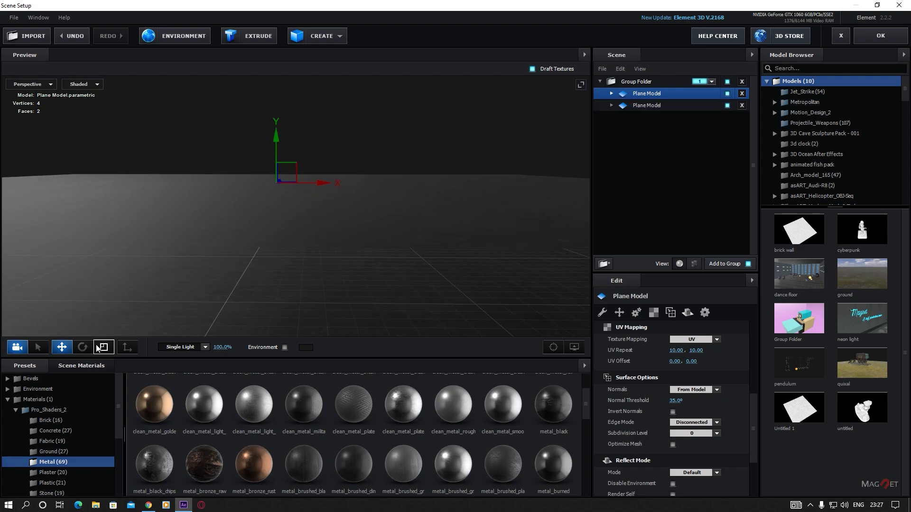
Rotate the duplicated plane upright and move it along negative X to form a wall at the floor's side edge.
left_click(82, 347)
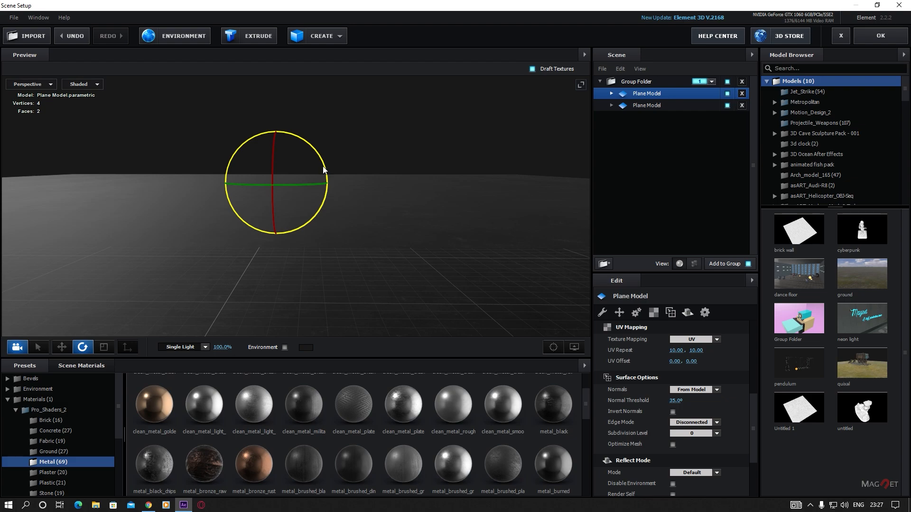
left_click_drag(325, 170, 394, 209)
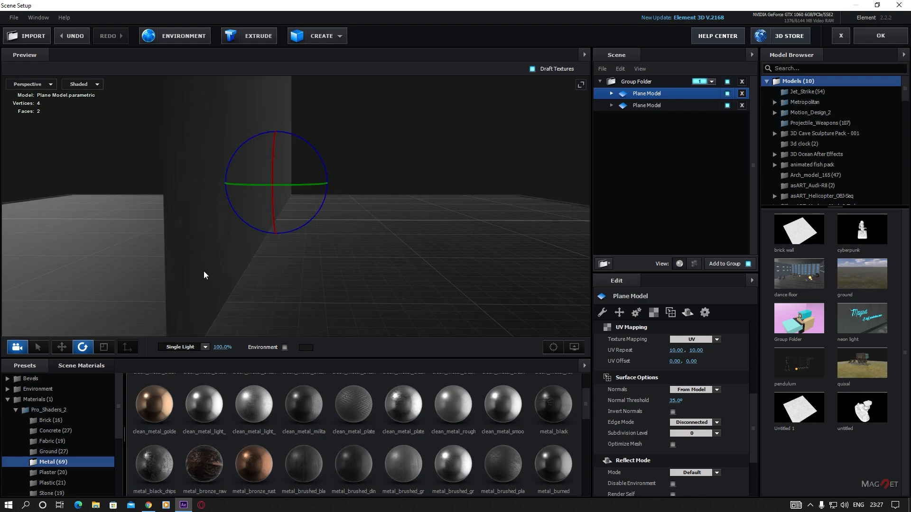
left_click(55, 348)
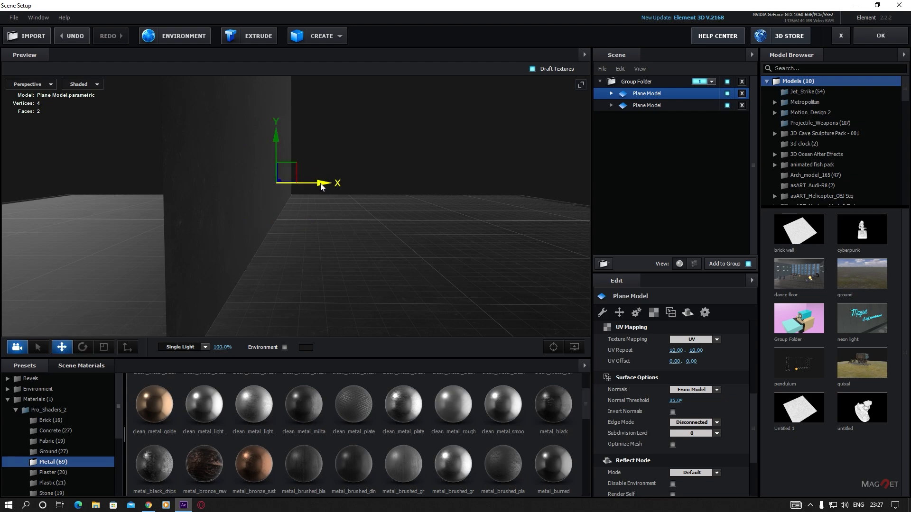
left_click_drag(326, 185, 221, 187)
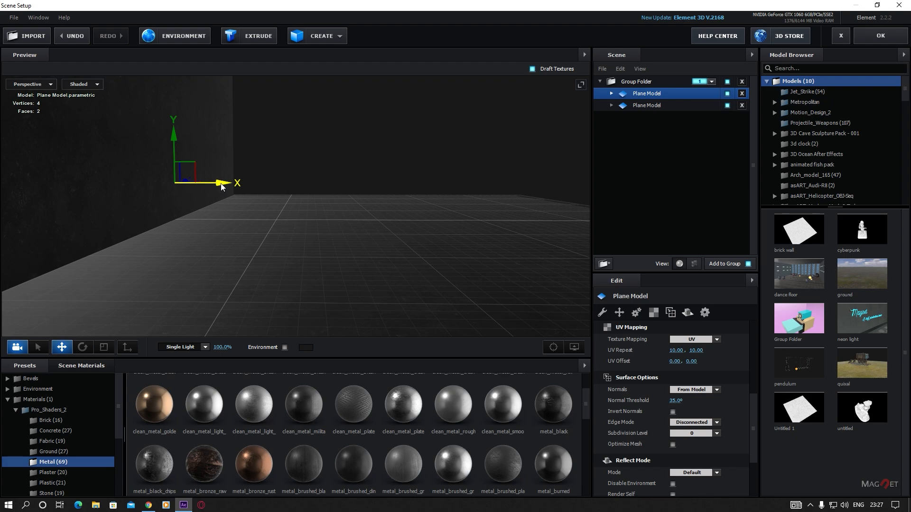
Duplicate the wall to the floor's opposite side along X and enable Draw Backfaces on the copy's metal_black material.
left_click_drag(221, 183, 450, 206)
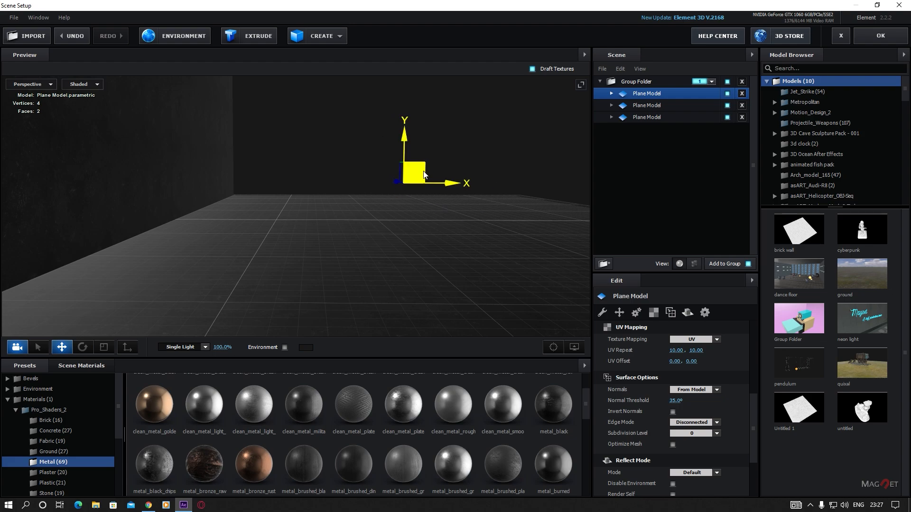
left_click(612, 95)
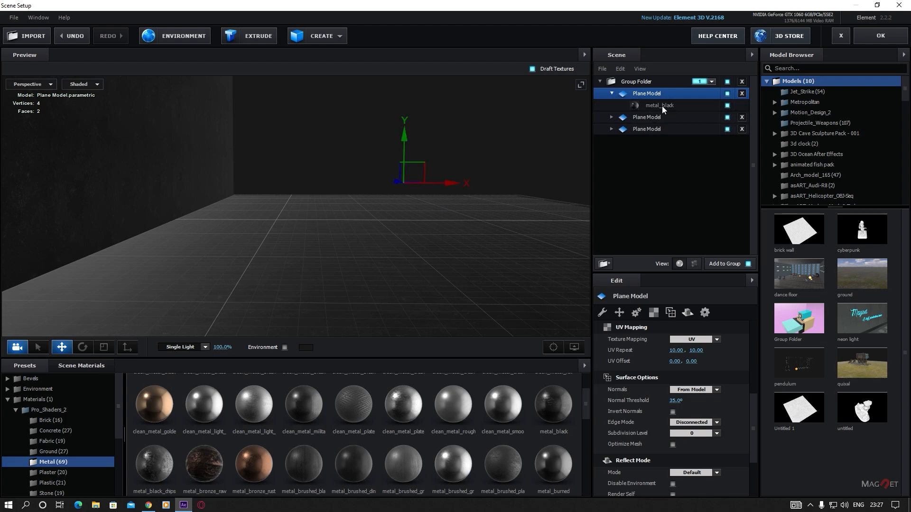
left_click(664, 106)
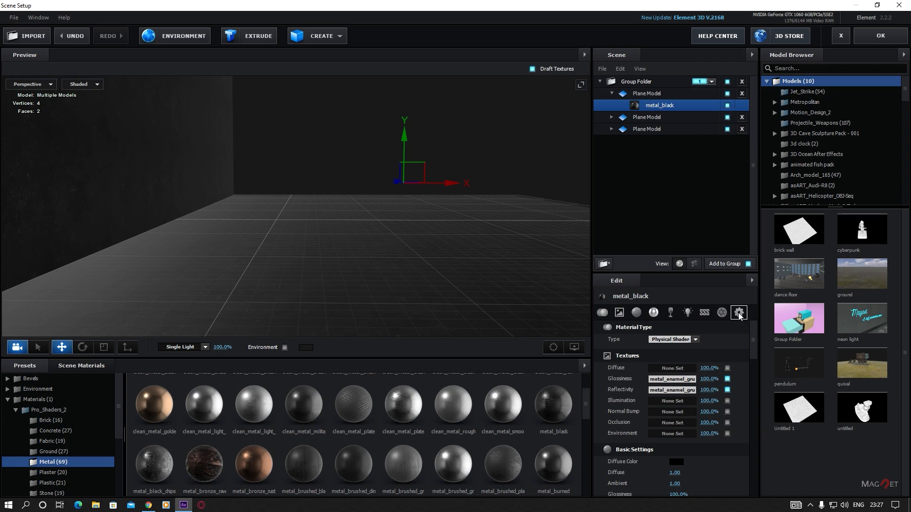
left_click(739, 313)
scroll(679, 441, "down", 2)
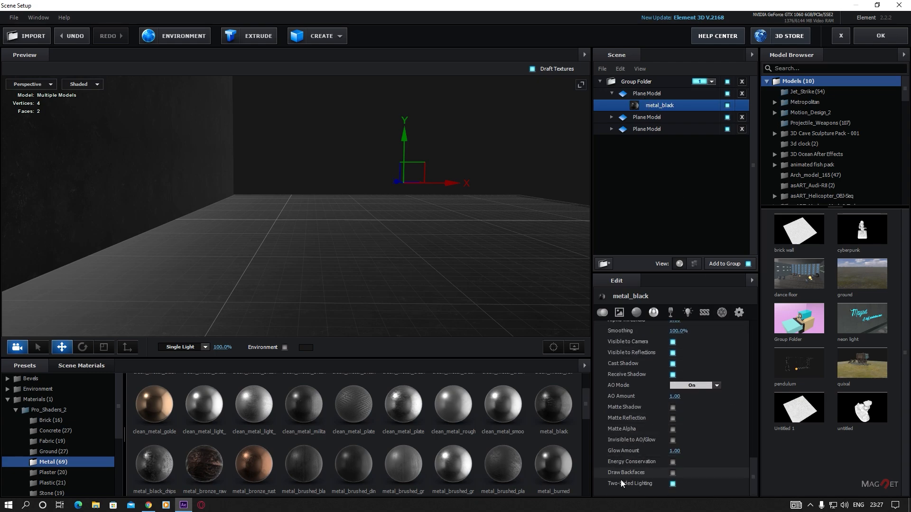
left_click(672, 473)
left_click_drag(446, 187, 528, 186)
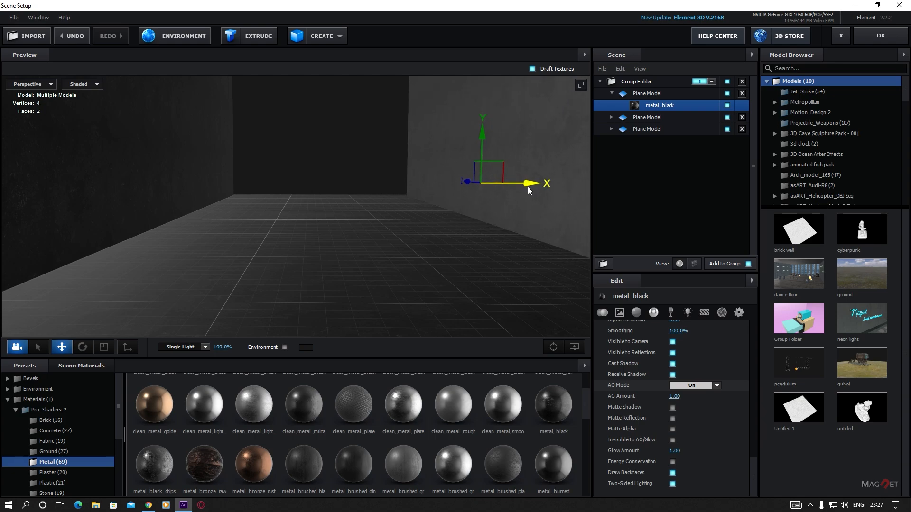
Enable Draw Backfaces on the floor plane's metal_black material.
left_click(386, 246)
left_click(639, 93)
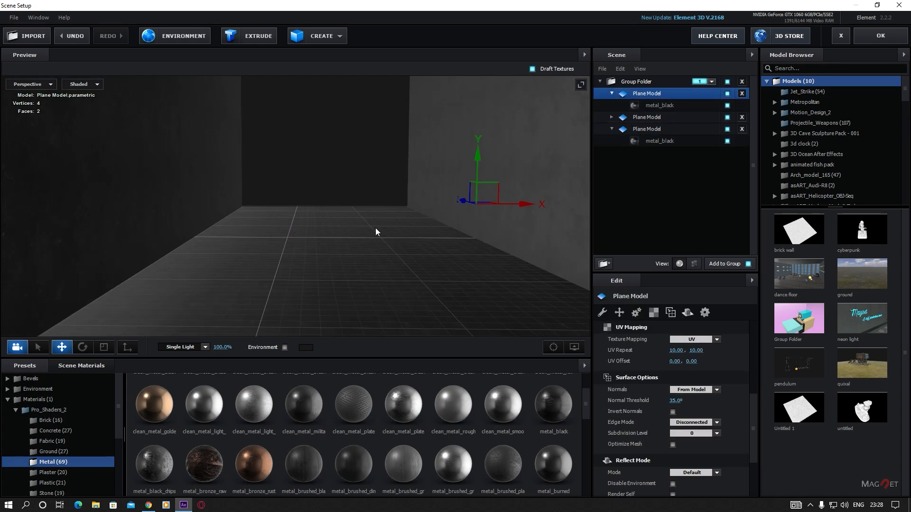
left_click(334, 254)
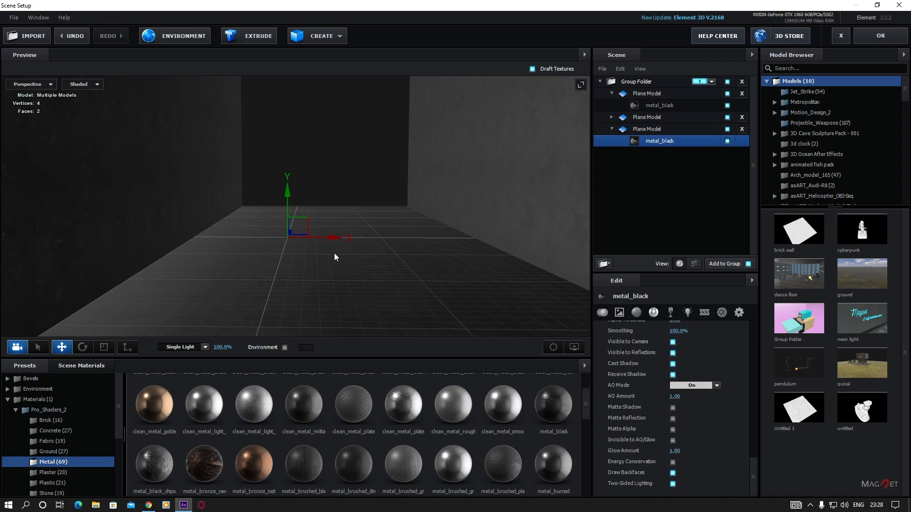
Duplicate the floor plane and raise the copy along Y to the top of the walls as a ceiling.
left_click(647, 129)
left_click_drag(288, 196, 288, 27)
left_click_drag(367, 181, 358, 279)
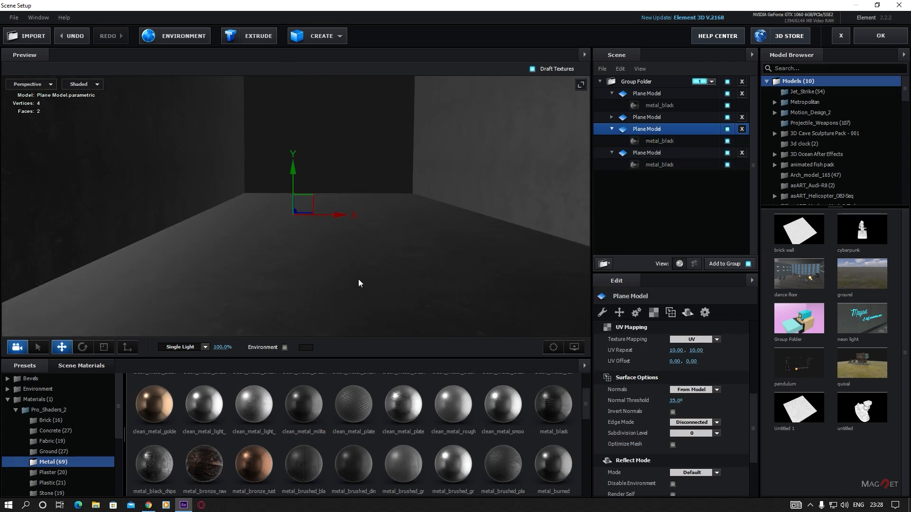
left_click_drag(294, 173, 293, 142)
left_click_drag(382, 299, 428, 202)
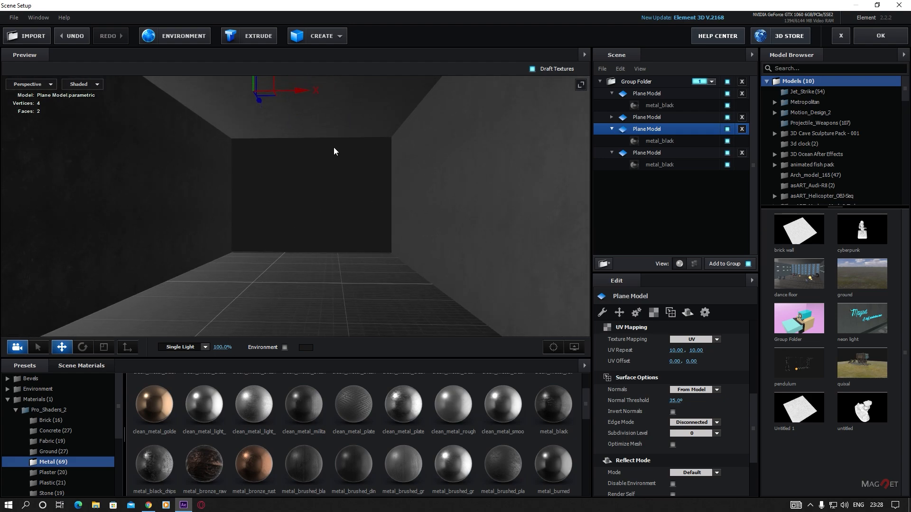
Duplicate the ceiling plane, rotate the copy upright and move it along Z to close the room's far end as a back wall.
left_click_drag(327, 147, 241, 114)
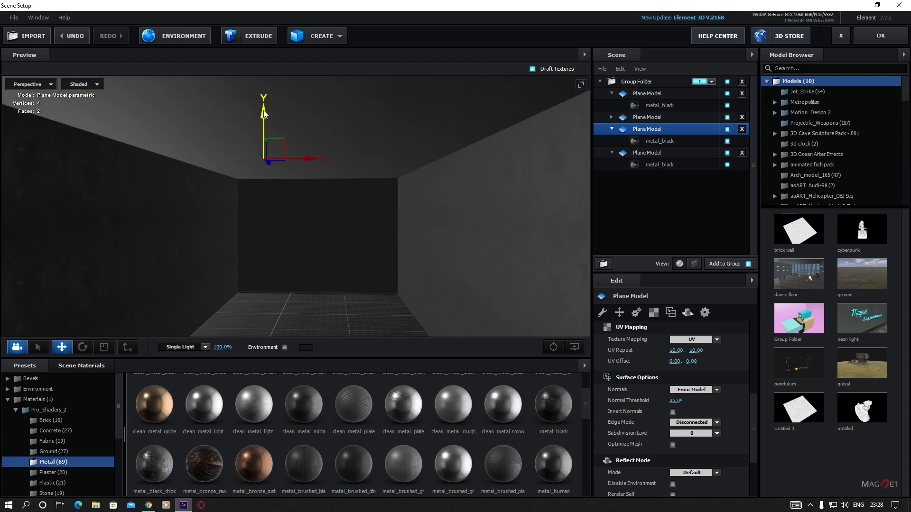
left_click_drag(264, 114, 263, 188)
left_click(82, 348)
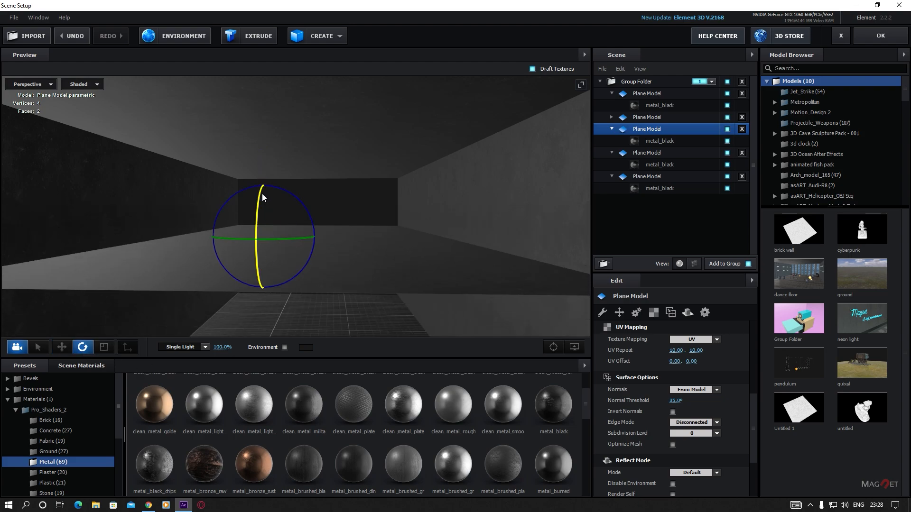
left_click_drag(264, 231, 263, 290)
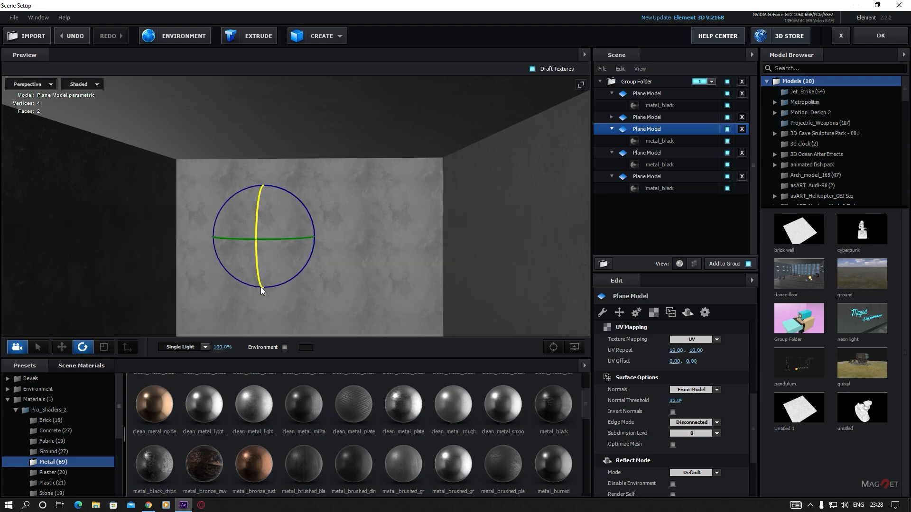
left_click(62, 348)
left_click_drag(351, 296, 324, 285)
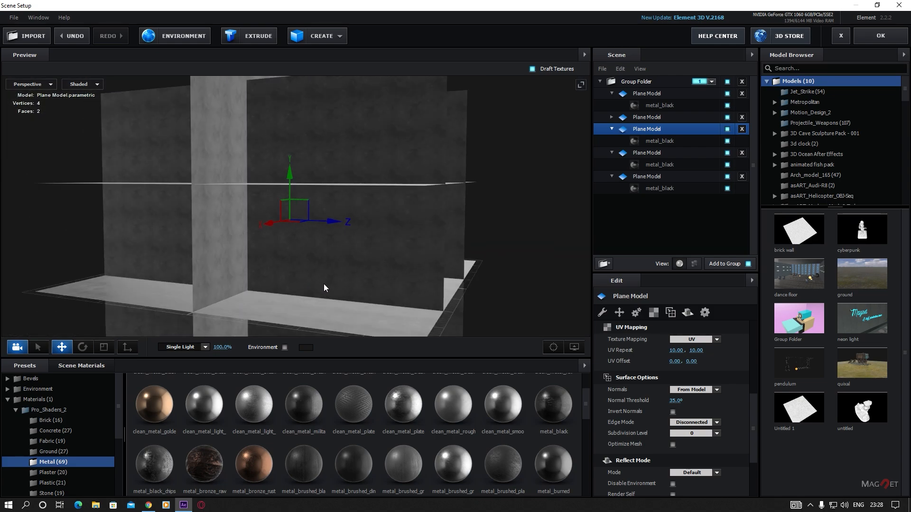
left_click_drag(327, 221, 391, 226)
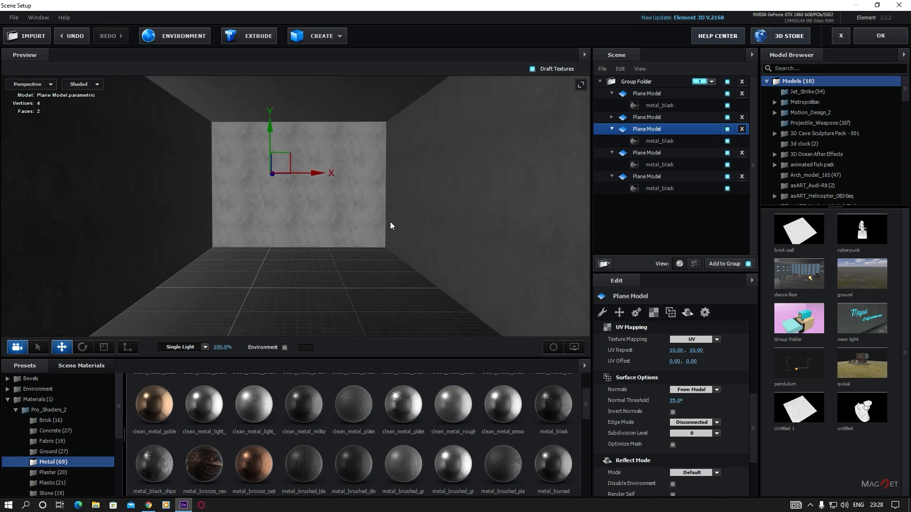
left_click_drag(302, 212, 240, 254)
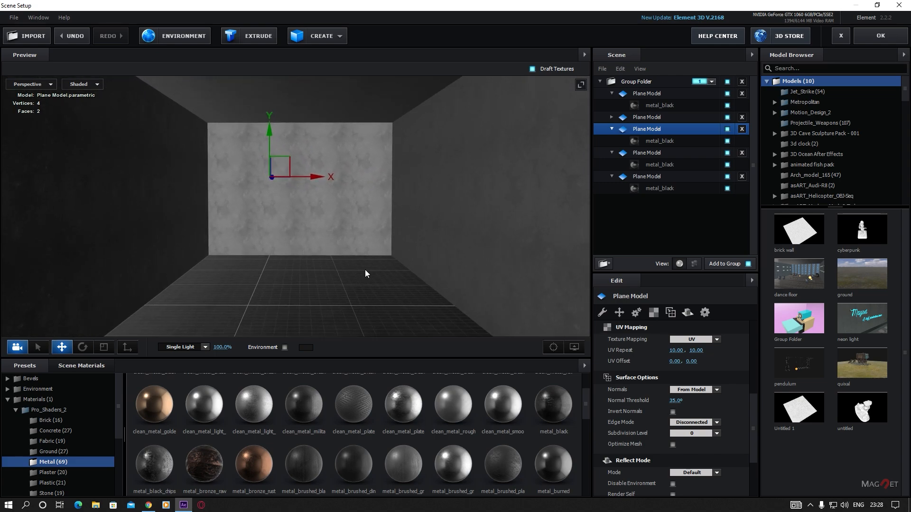
left_click_drag(365, 270, 300, 238)
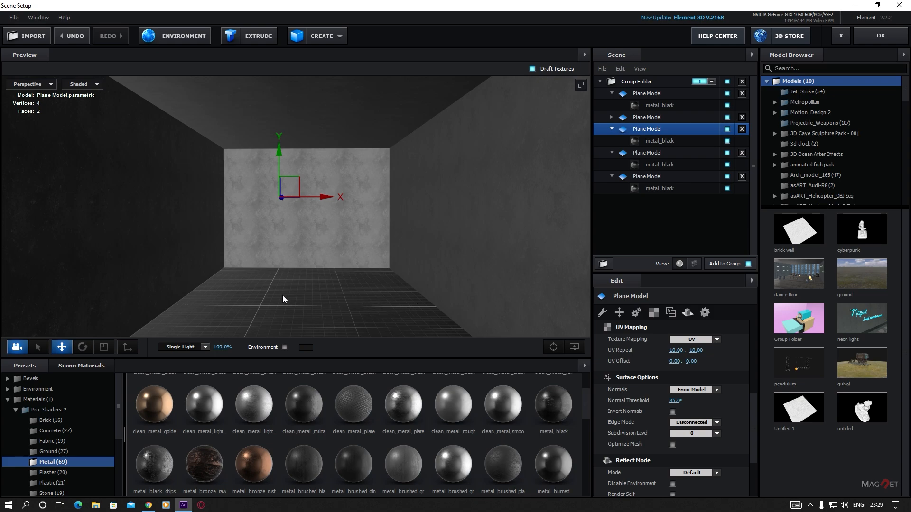
left_click_drag(332, 274, 299, 282)
scroll(312, 288, "up", 1)
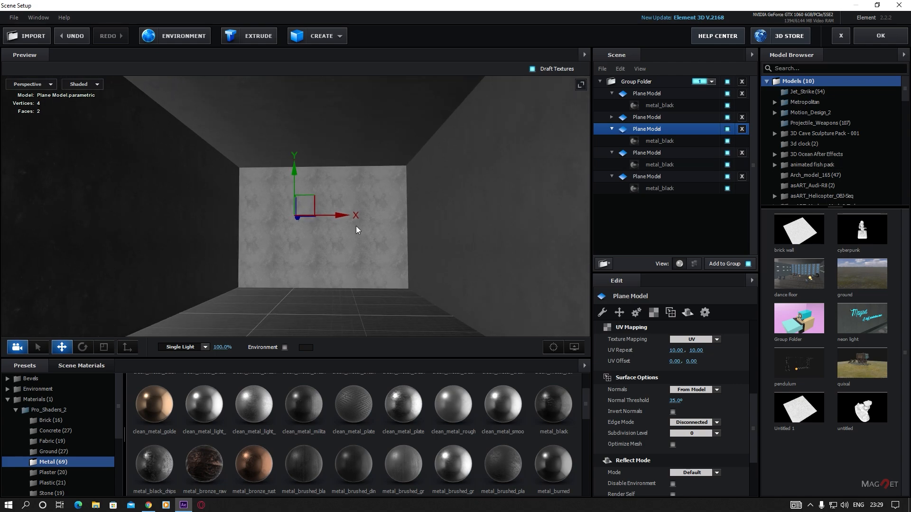
Add the Rusty Metal Shelf_LOD0 model from the quixal models collection to the scene.
scroll(805, 199, "down", 10)
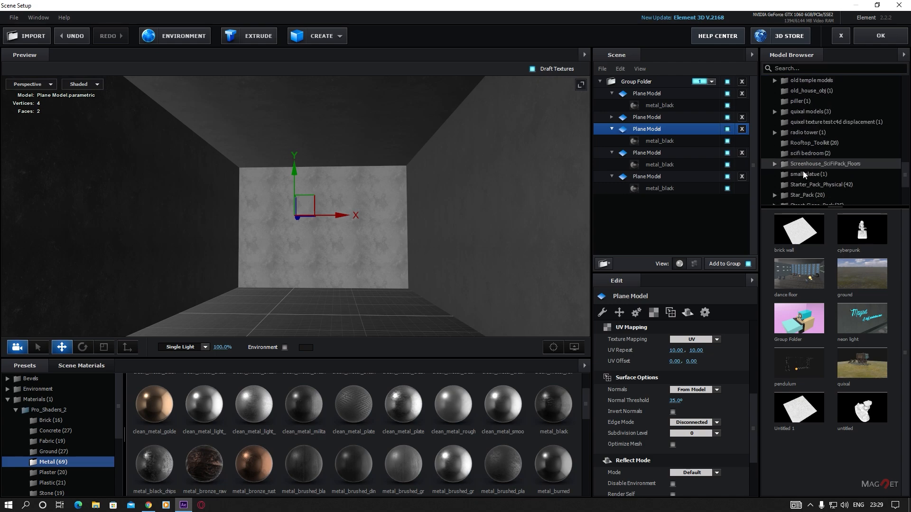
scroll(819, 169, "down", 2)
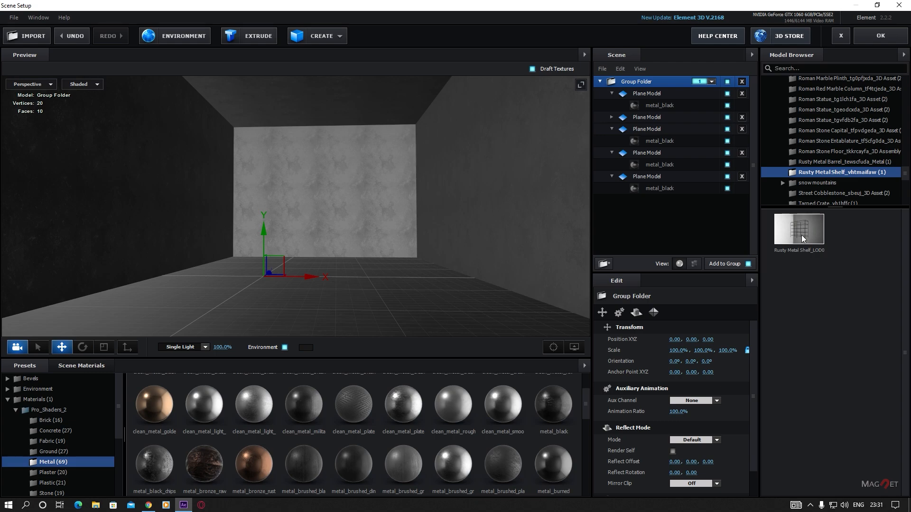
left_click(802, 232)
left_click_drag(348, 232, 300, 283)
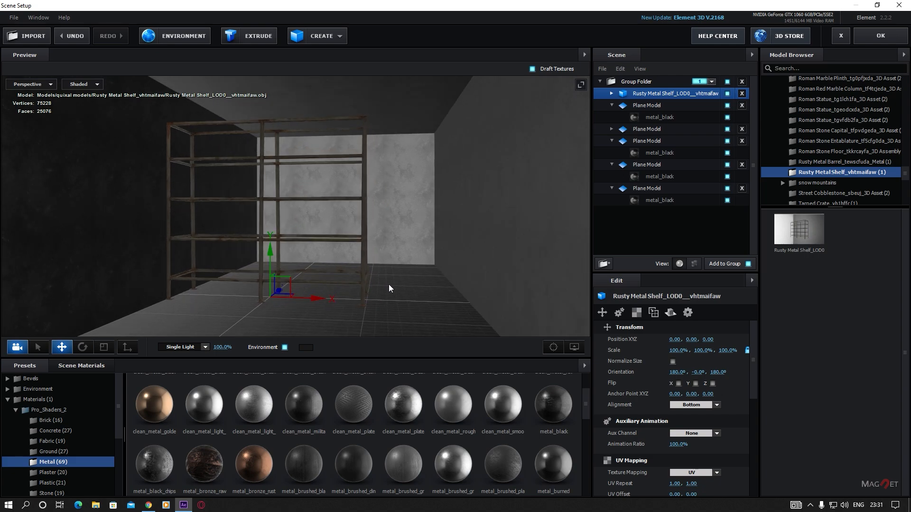
Move the rusty metal shelf along Z to 2.56, towards the back wall.
scroll(379, 286, "up", 2)
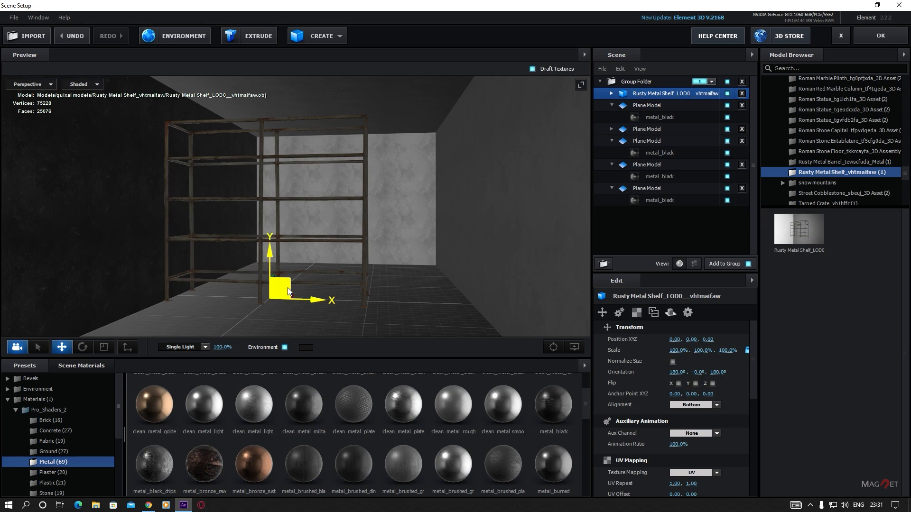
left_click_drag(403, 292, 390, 296)
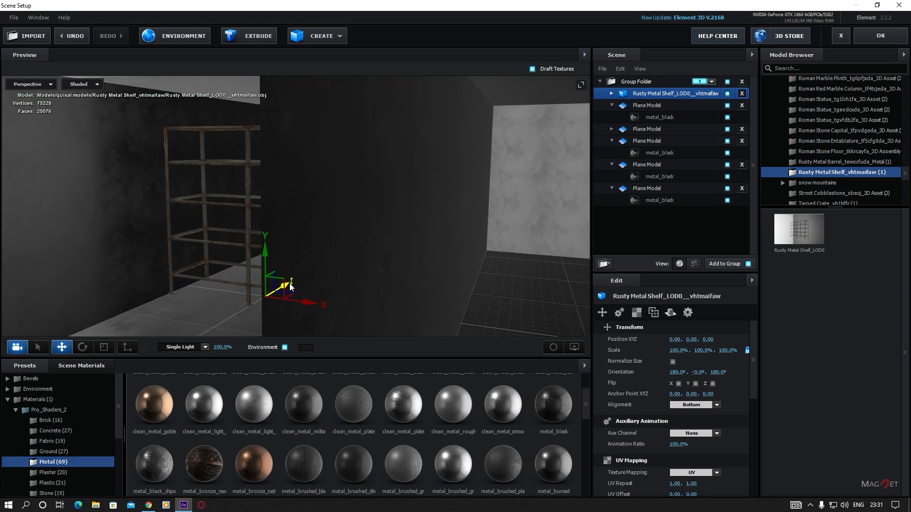
left_click_drag(290, 284, 381, 271)
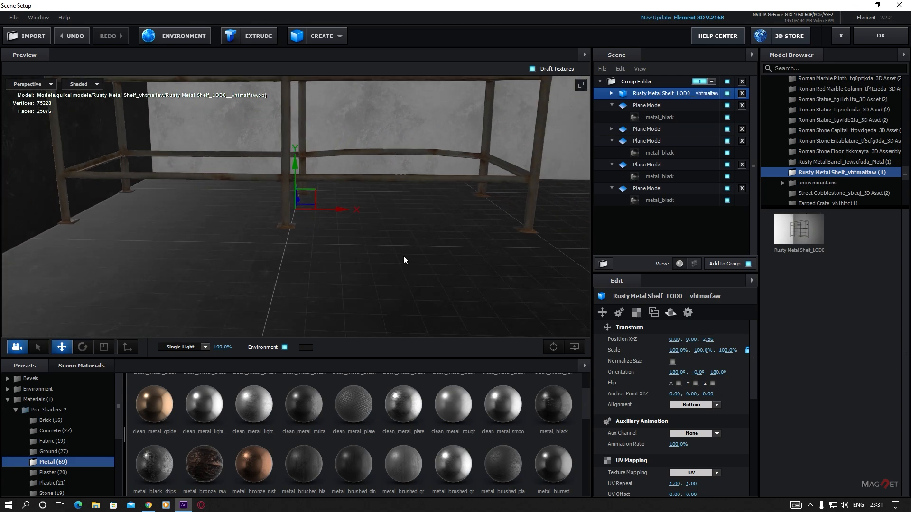
scroll(393, 250, "down", 3)
scroll(393, 250, "down", 2)
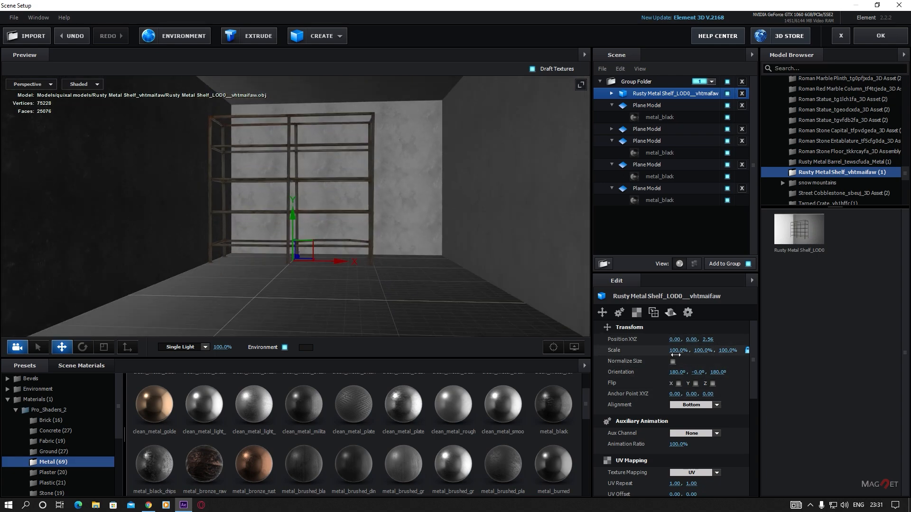
Scale the rusty metal shelf to 26.5% and lay it on its side with a Z orientation of 270°.
left_click_drag(679, 351, 619, 360)
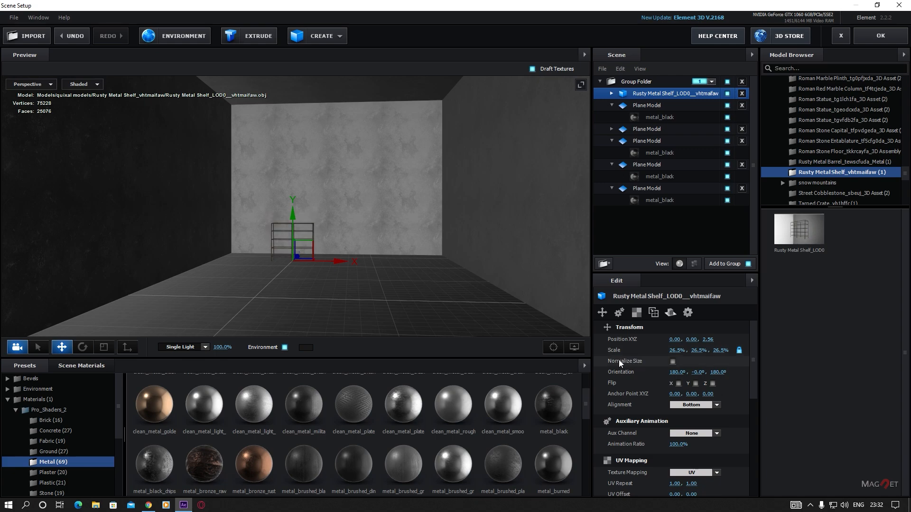
left_click(82, 347)
left_click_drag(280, 211, 397, 227)
left_click(61, 348)
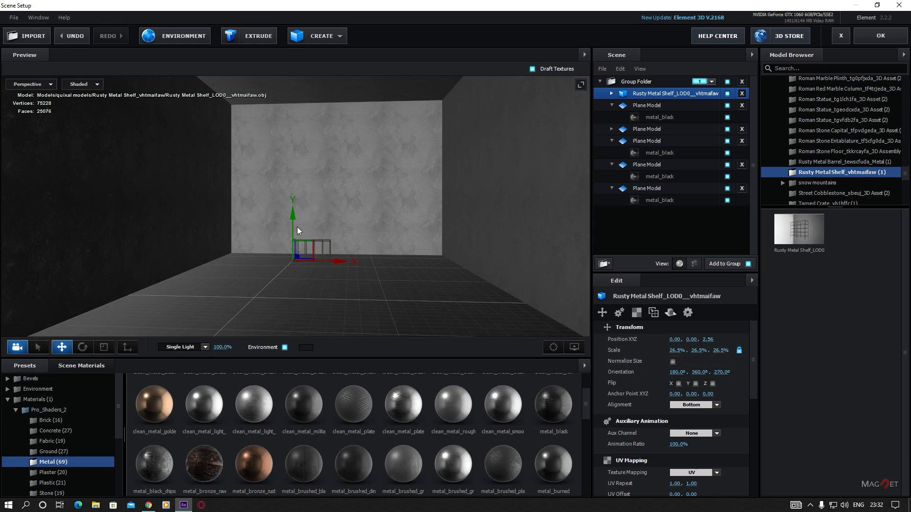
Shrink the shelf to 21% and place it high at the back wall's side edge, at X -0.82 and Y 1.63.
left_click_drag(289, 219, 307, 88)
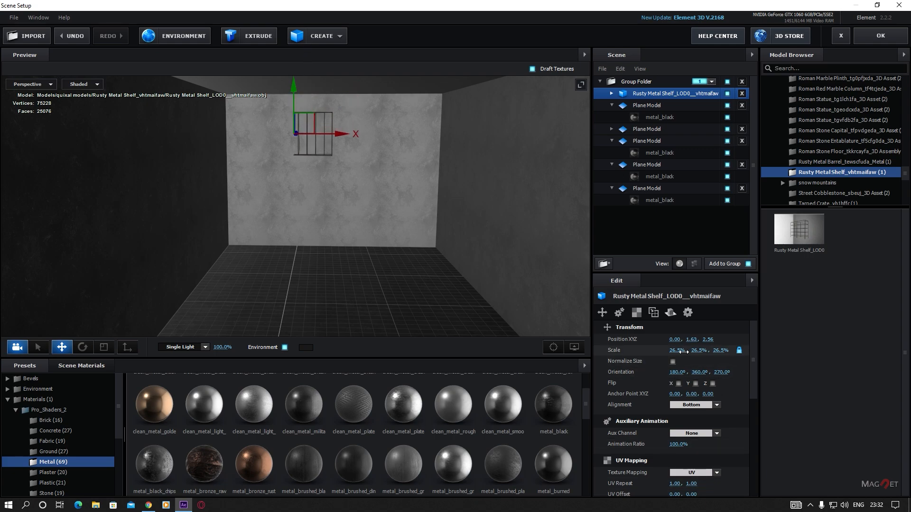
left_click_drag(683, 352, 680, 352)
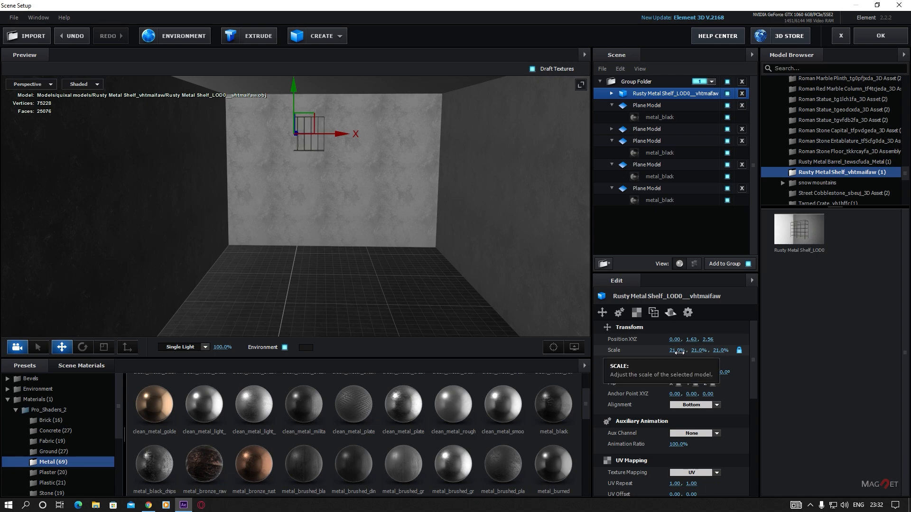
left_click_drag(339, 134, 273, 137)
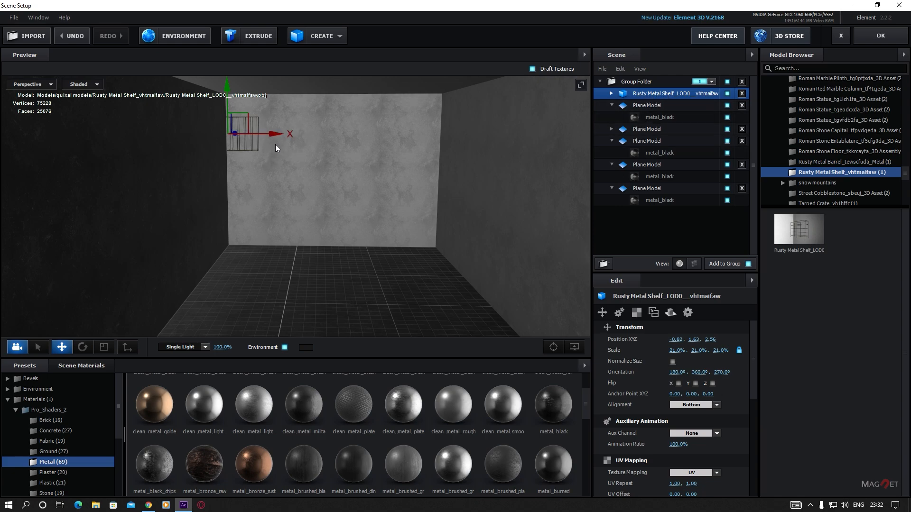
Duplicate the shelf repeatedly along X into a row of seven spanning the back wall, ending at X 1.41.
left_click_drag(274, 135, 451, 131)
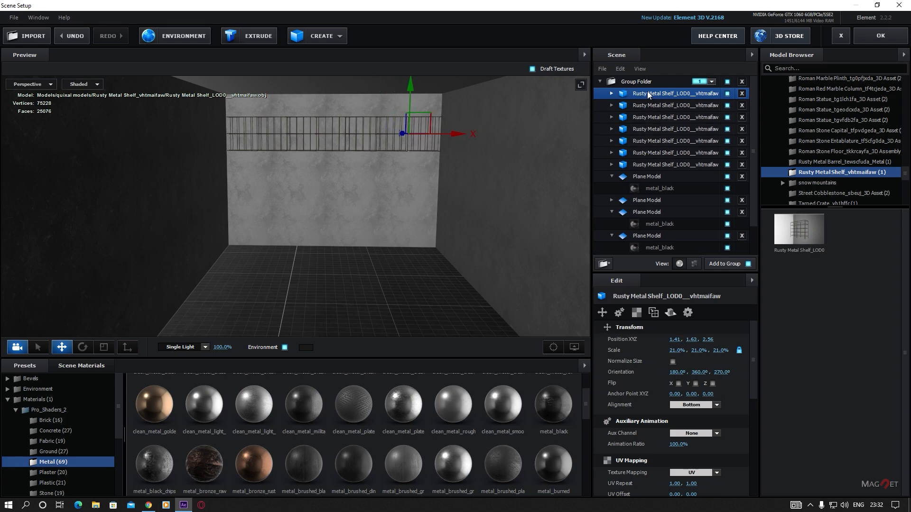
left_click(654, 163)
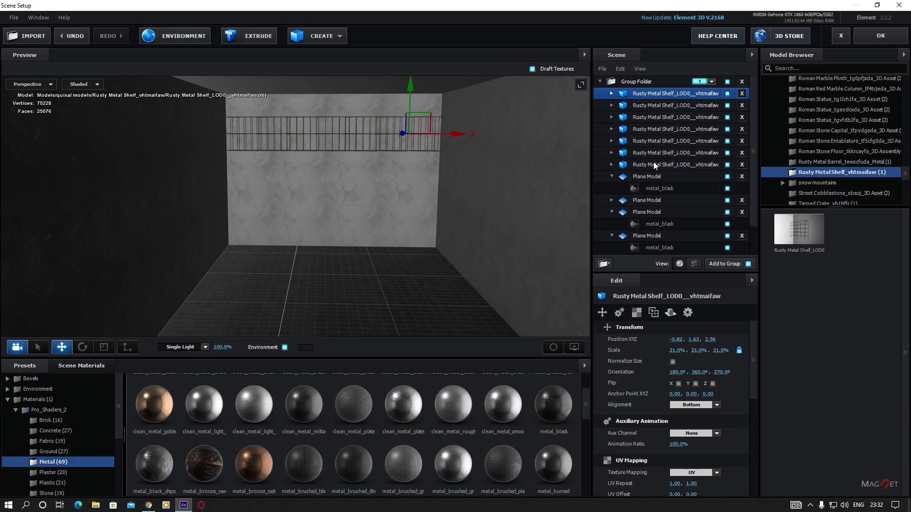
Select all seven rusty metal shelf models and group them into a new folder.
left_click(646, 92)
left_click(642, 104, "ctrl")
left_click(646, 117, "ctrl")
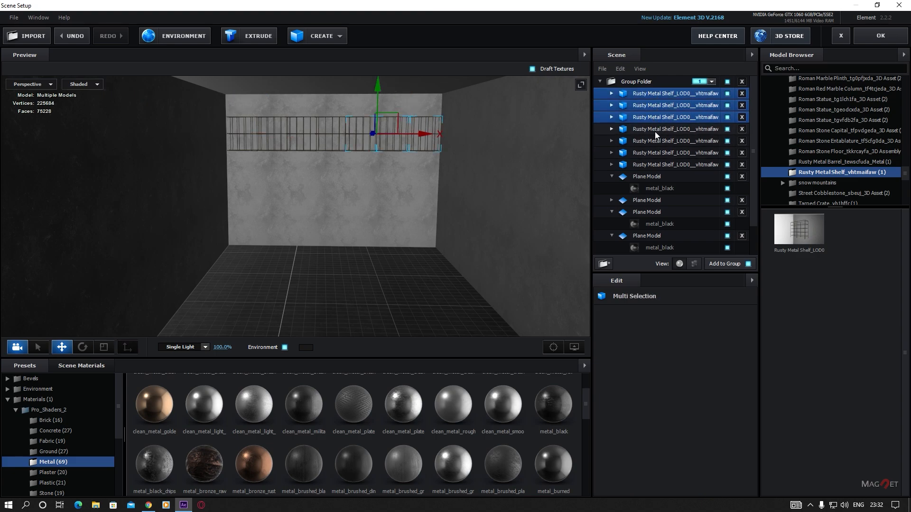
left_click(656, 129, "ctrl")
left_click(653, 141, "ctrl")
left_click(653, 152, "ctrl")
left_click(682, 163, "ctrl")
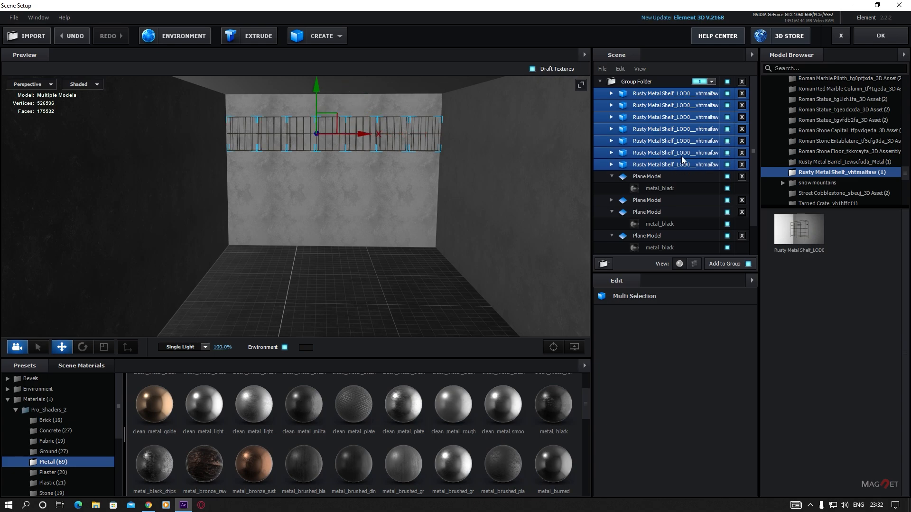
left_click(604, 264)
left_click(648, 93)
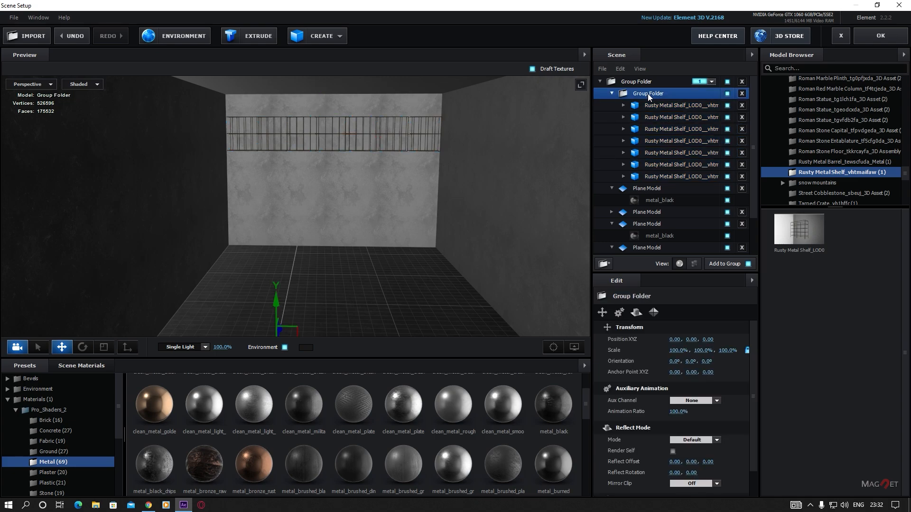
Center the shelf group's anchor point on the row by setting it to 0.49, 1.66, 2.99.
left_click_drag(373, 274, 374, 238)
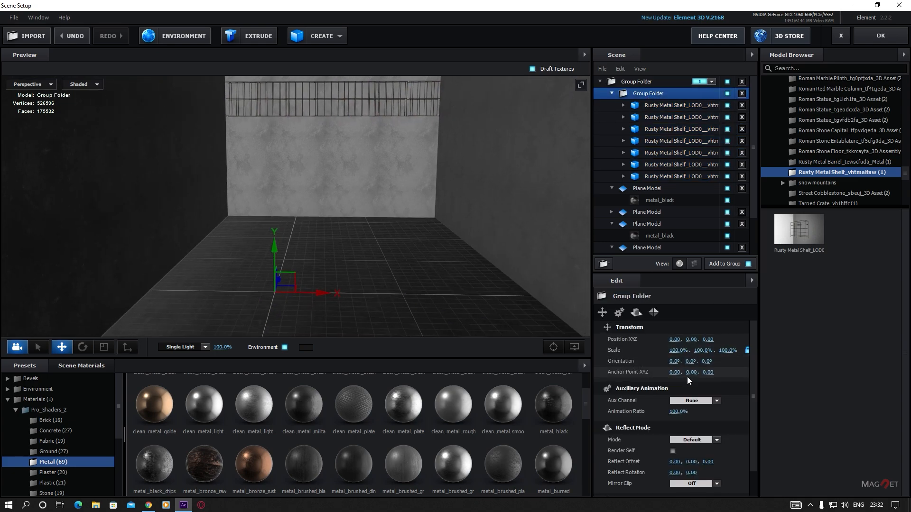
left_click_drag(676, 373, 844, 360)
left_click_drag(694, 375, 765, 371)
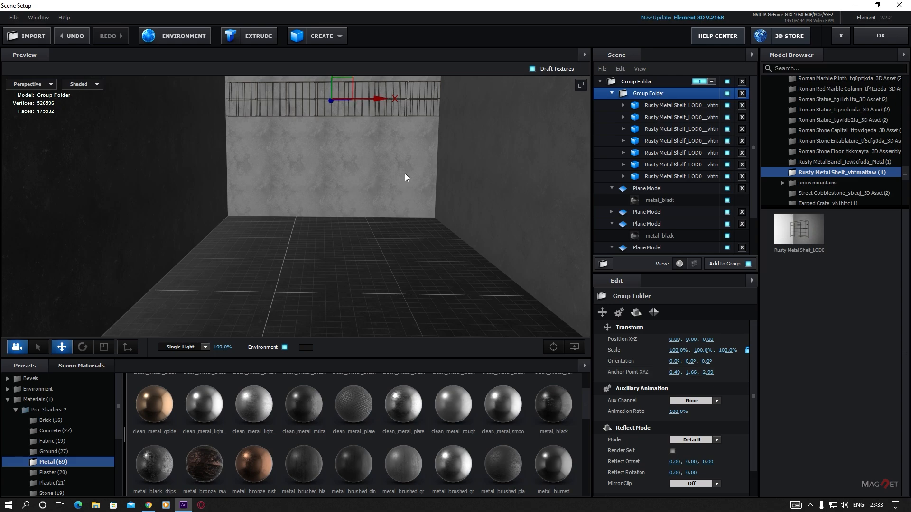
Move the shelf group up against the ceiling near the back wall, to position -0.02, 0.53, 0.72.
left_click(553, 350)
left_click_drag(397, 206, 323, 245)
scroll(322, 245, "down", 5)
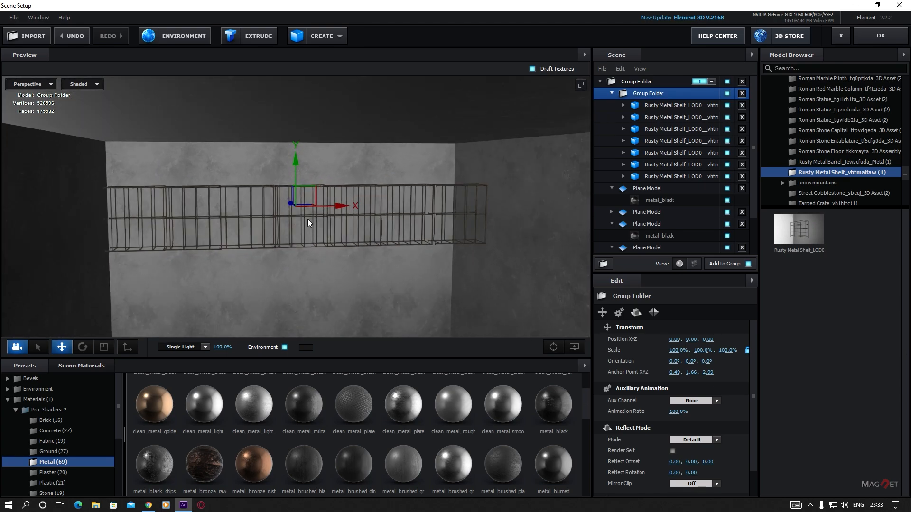
left_click_drag(298, 163, 305, 106)
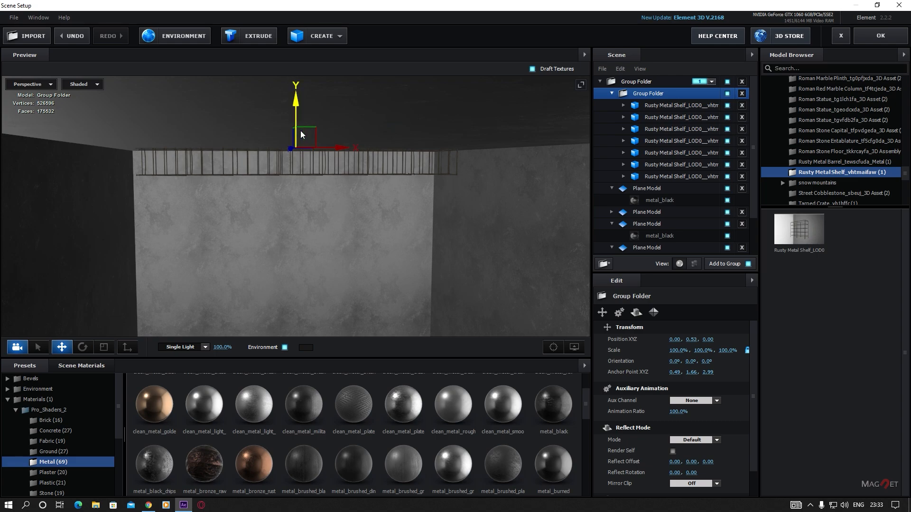
left_click_drag(345, 149, 341, 151)
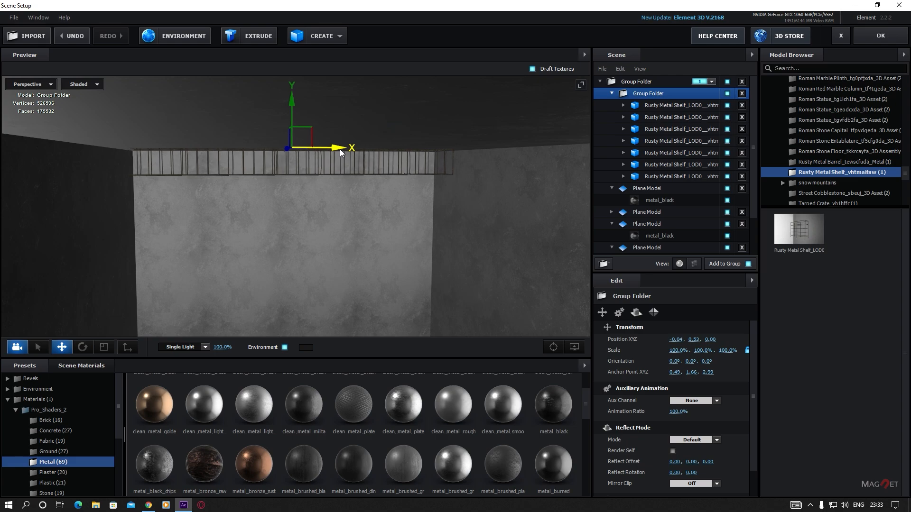
left_click_drag(334, 220, 311, 179)
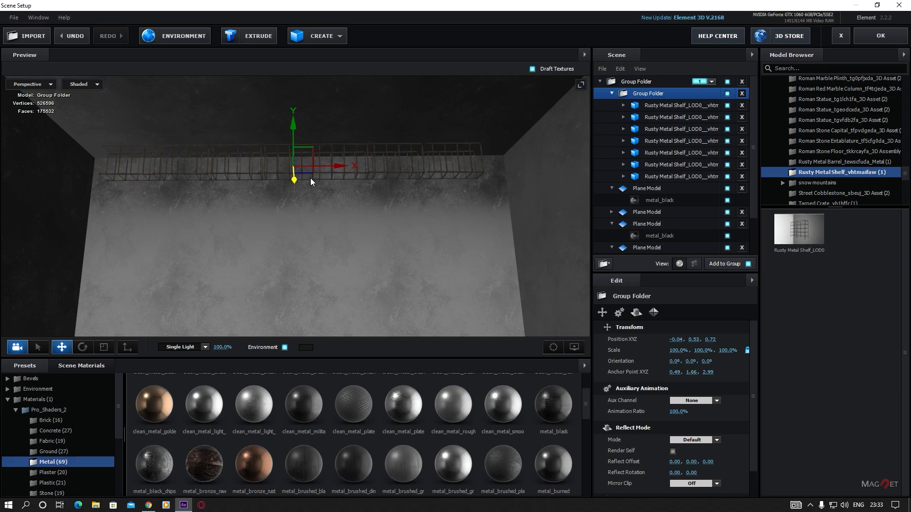
left_click_drag(334, 256, 346, 226)
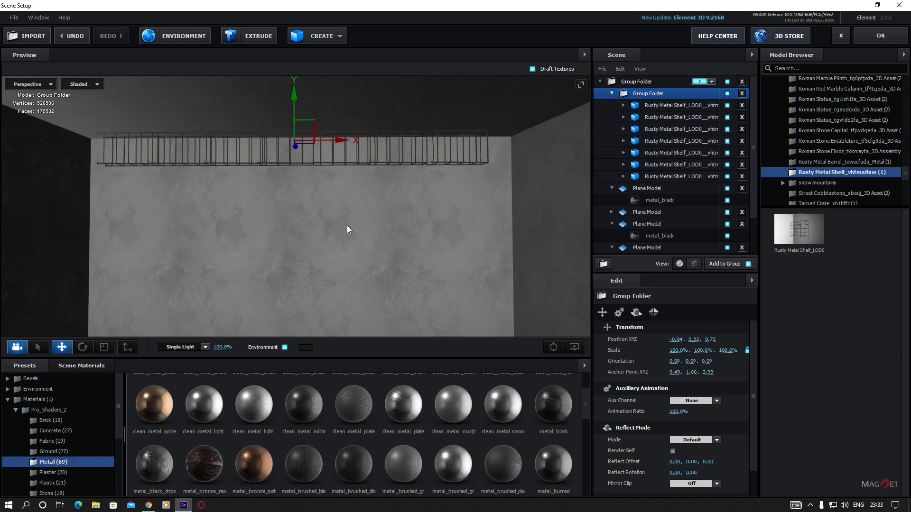
mouse_move(341, 144)
left_mouse_down()
mouse_move(398, 144)
mouse_move(349, 143)
left_mouse_up()
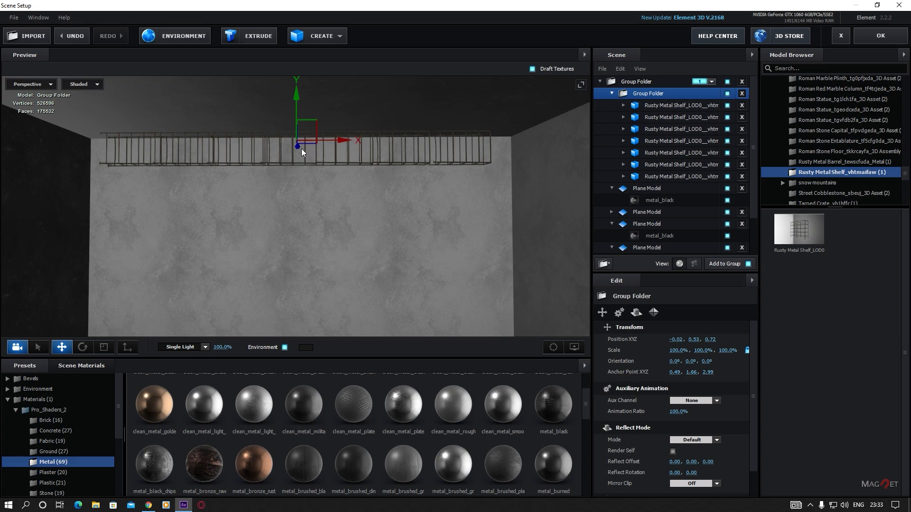
Duplicate the shelf group, lower the copy to Y -0.40 and rotate it 90° around Z into a vertical column.
key("ctrl+d")
left_click_drag(297, 104, 203, 205)
left_click(82, 347)
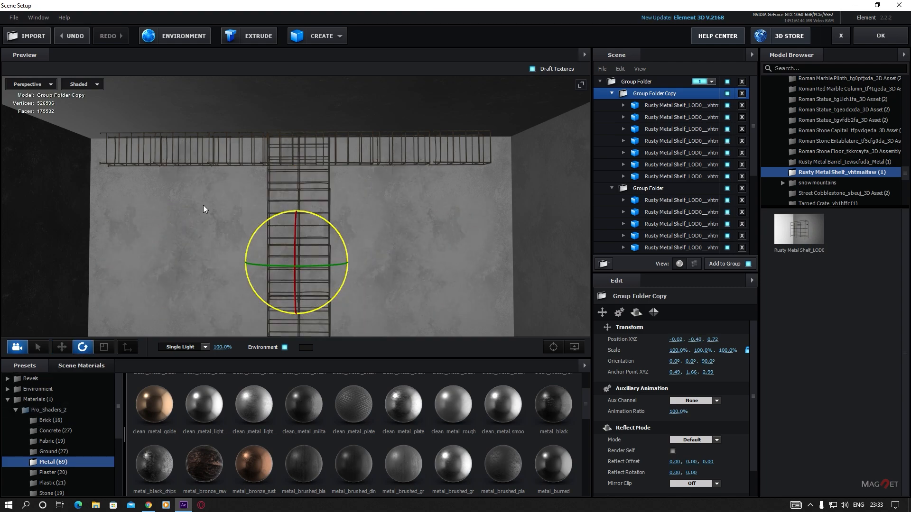
left_click(62, 347)
Move the vertical shelf column to one side edge of the back wall and place a duplicate at the opposite edge, at X 1.44.
scroll(244, 264, "down", 5)
left_click_drag(241, 290, 269, 244)
scroll(269, 244, "down", 3)
left_click_drag(367, 190, 446, 195)
key("ctrl+d")
left_click_drag(322, 241, 316, 228)
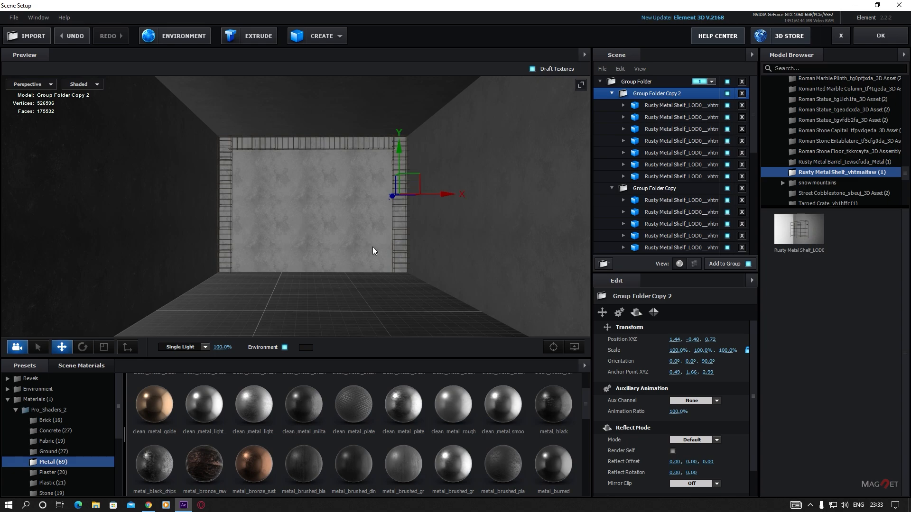
Group the top shelf row and both vertical shelf columns together in a new group folder.
scroll(296, 249, "down", 1)
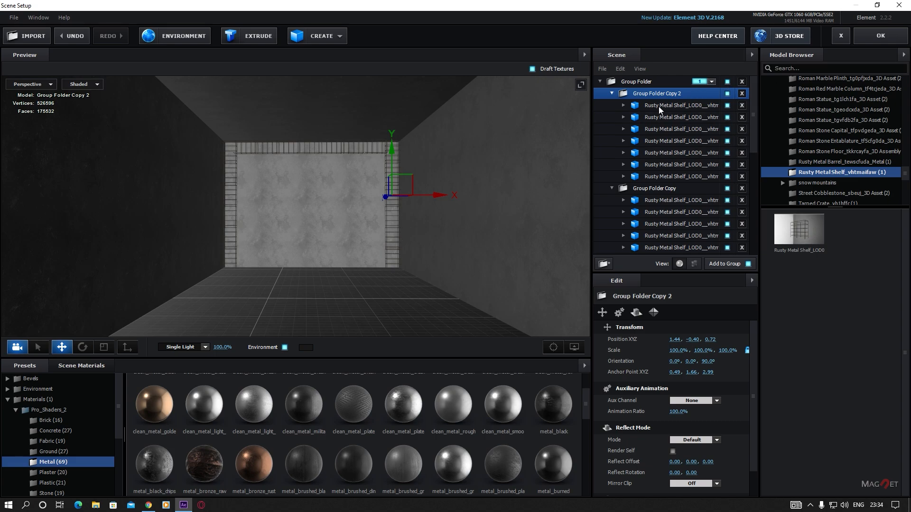
left_click(611, 94)
left_click(612, 105)
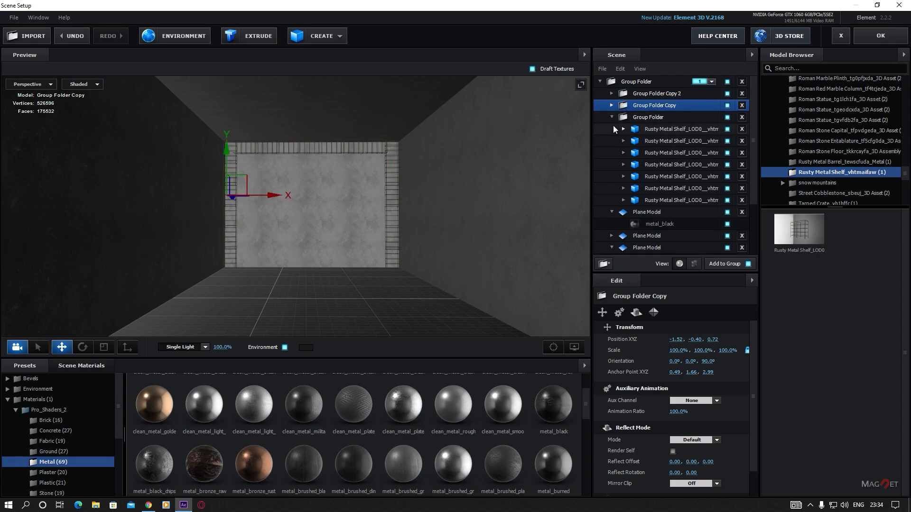
left_click(613, 118)
left_click(641, 121)
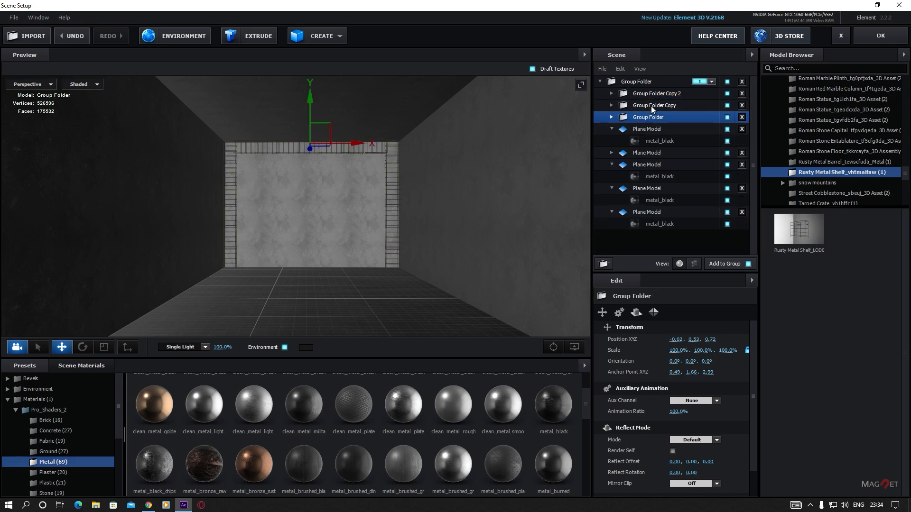
left_click(651, 106, "ctrl")
left_click(648, 94, "ctrl")
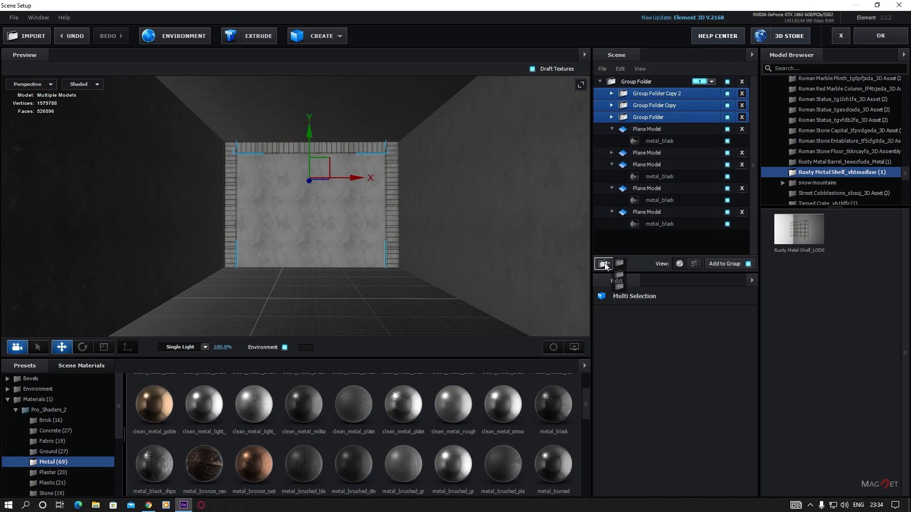
left_click(604, 263)
left_click(646, 94)
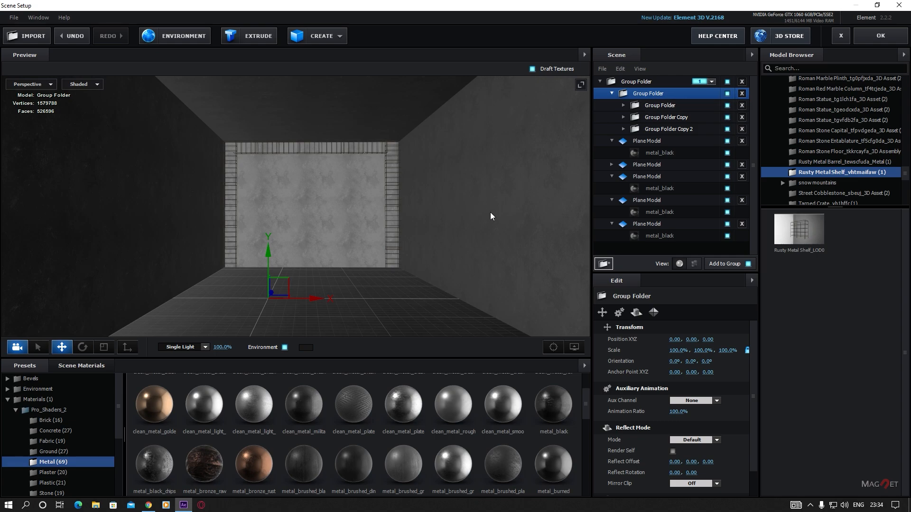
left_click_drag(369, 309, 364, 310)
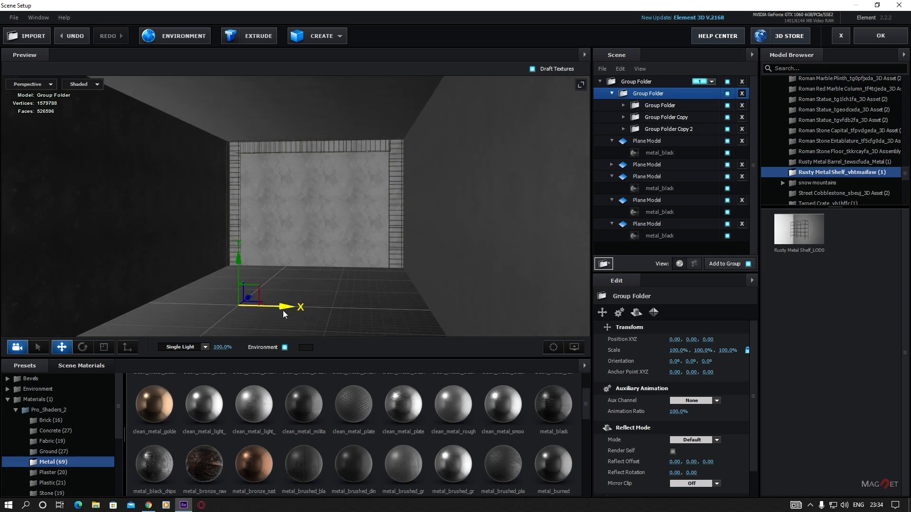
key("ctrl+d")
left_click_drag(291, 309, 384, 315)
left_click_drag(256, 278, 297, 280)
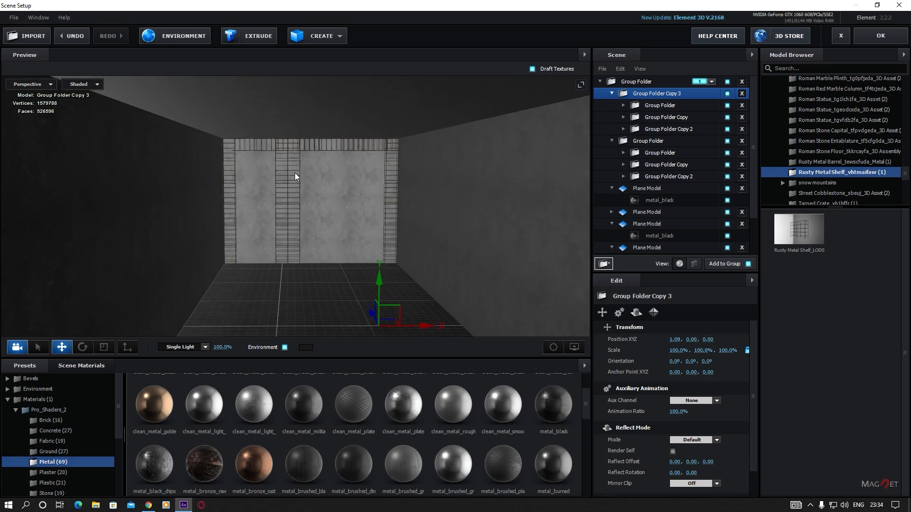
left_click_drag(369, 313, 302, 205)
scroll(320, 250, "up", 2)
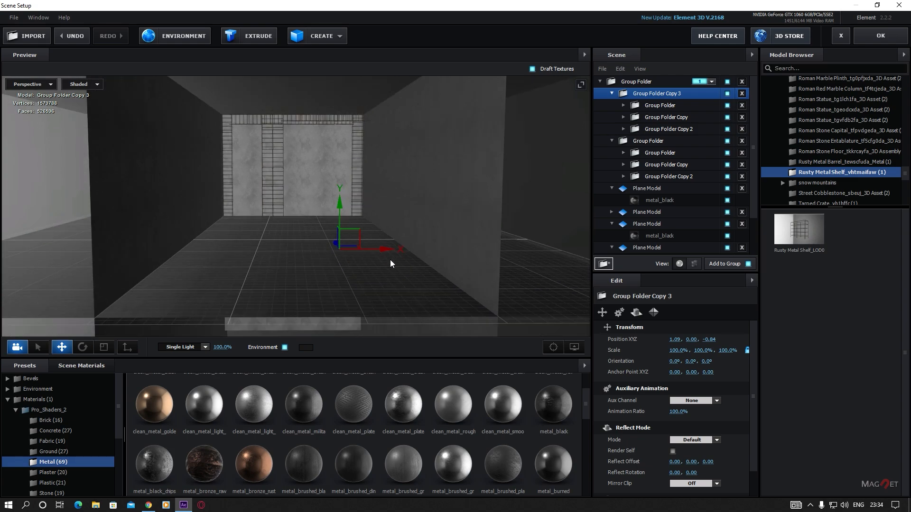
left_click_drag(364, 247, 322, 244)
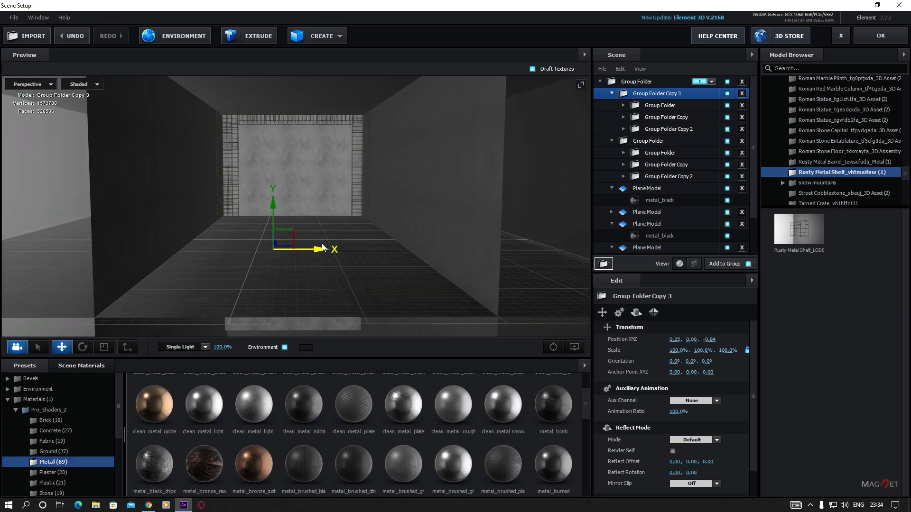
key("ctrl+z")
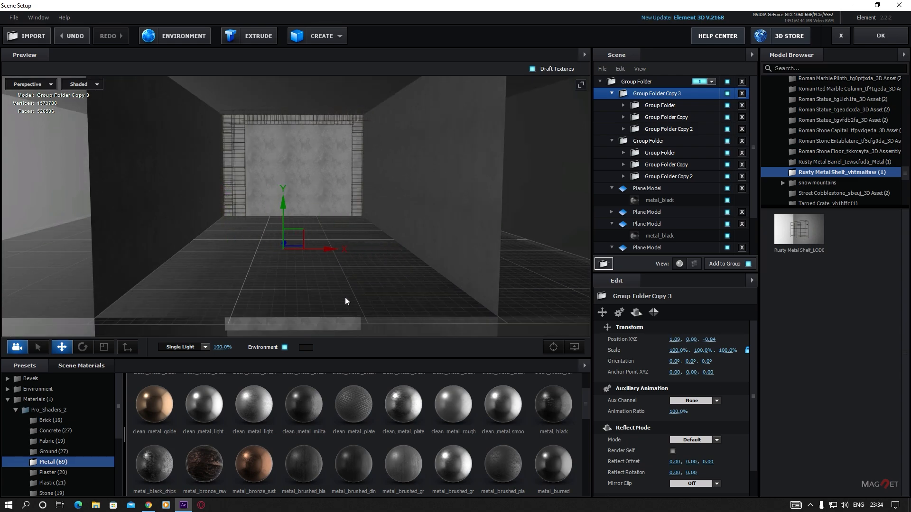
key("ctrl+z")
key("ctrl+z")
key("ctrl+z")
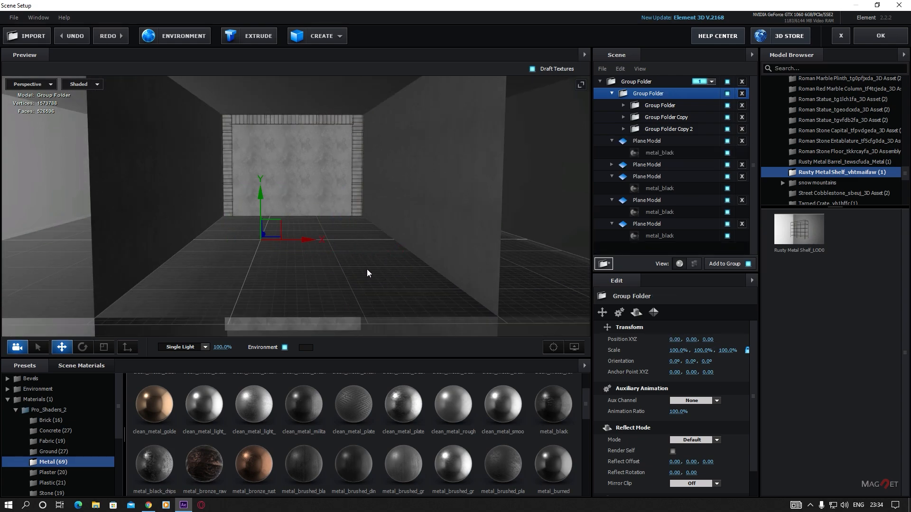
Set the combined shelf frame group's anchor point to 0.50, 0.00, 2.95.
scroll(321, 245, "up", 3)
left_click_drag(320, 245, 320, 273)
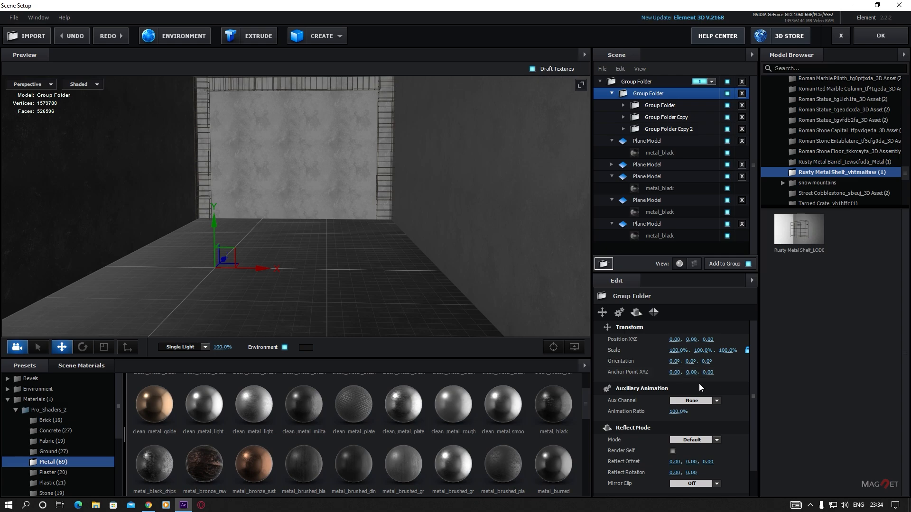
left_click_drag(675, 372, 843, 357)
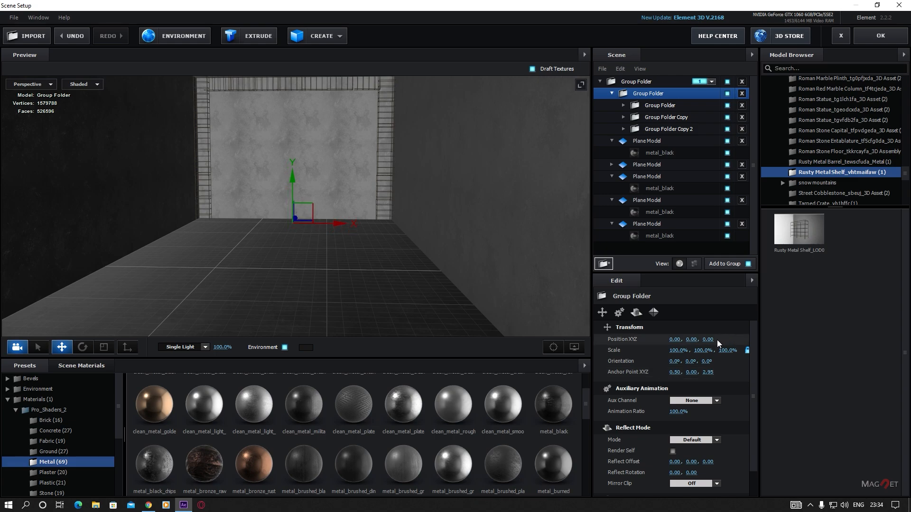
Duplicate the shelf frame group and move the copy away from the back wall to position 0.02, 0.00, -2.21.
left_click_drag(251, 295, 235, 222)
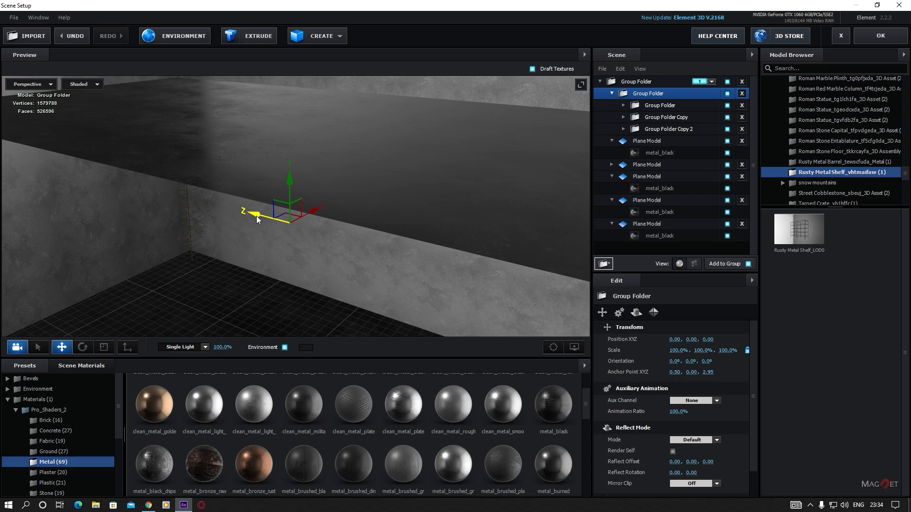
key("ctrl+d")
left_click_drag(256, 220, 411, 256)
left_click_drag(434, 302, 380, 289)
left_click_drag(372, 190, 364, 239)
left_click_drag(374, 301, 334, 301)
scroll(345, 298, "up", 3)
scroll(334, 301, "down", 3)
left_click_drag(383, 248, 360, 339)
scroll(352, 316, "up", 2)
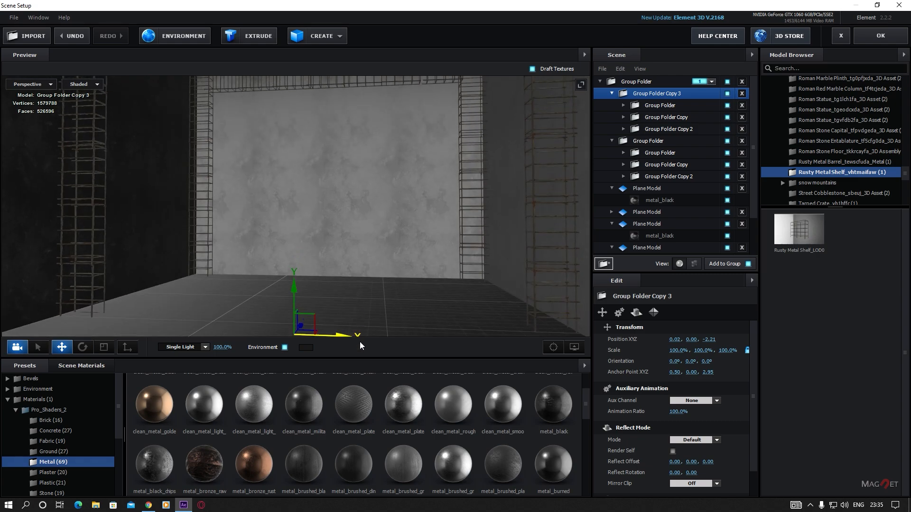
scroll(361, 312, "down", 3)
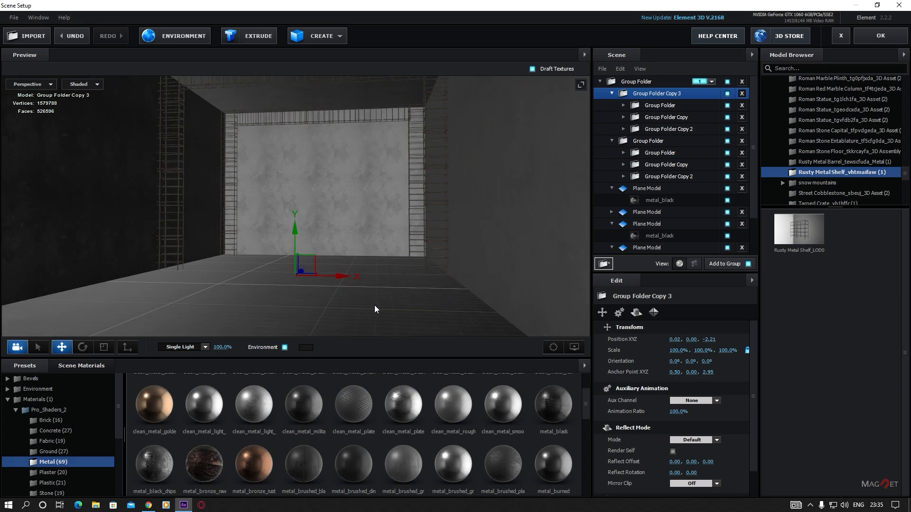
left_click_drag(375, 306, 400, 298)
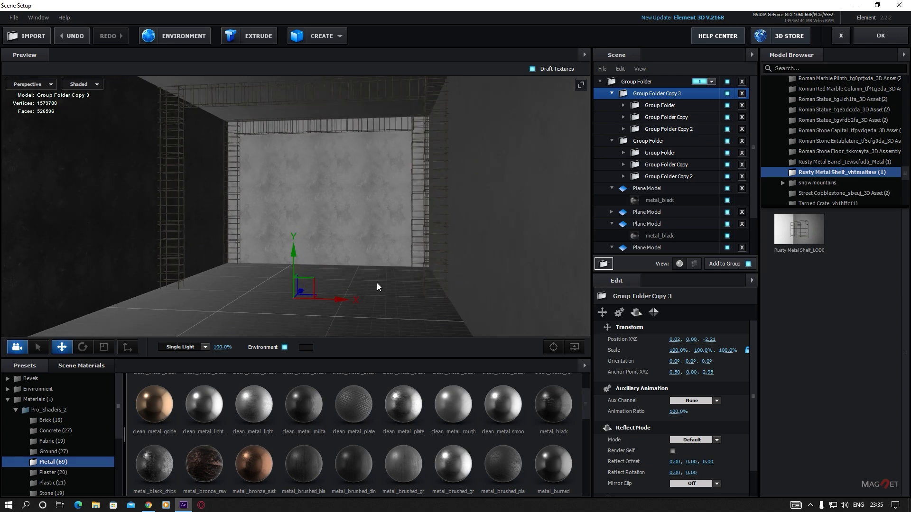
Duplicate the second shelf frame and move the new copy further from the back wall, to Z -3.16.
left_click(553, 347)
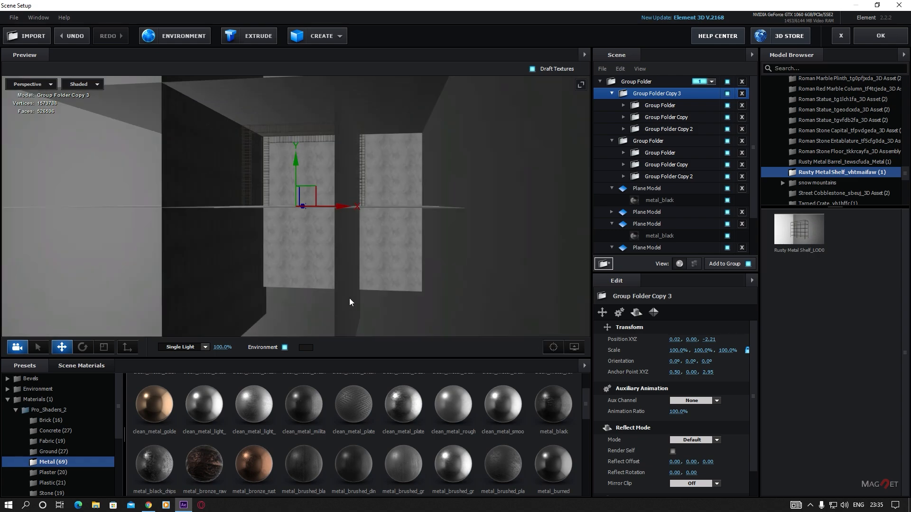
scroll(342, 276, "up", 3)
scroll(328, 243, "up", 3)
left_click_drag(329, 243, 296, 255)
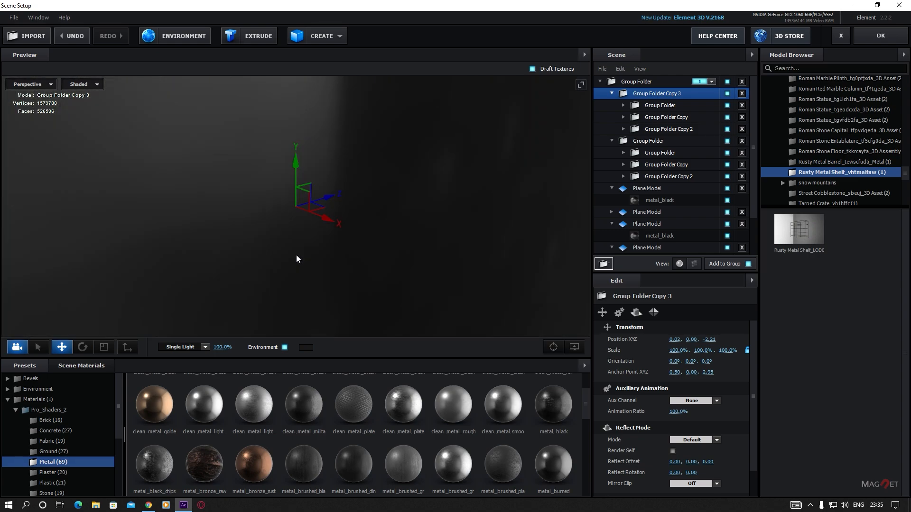
key("ctrl+d")
left_click_drag(333, 198, 169, 233)
left_click_drag(271, 269, 302, 264)
left_click_drag(227, 254, 190, 267)
scroll(366, 295, "down", 5)
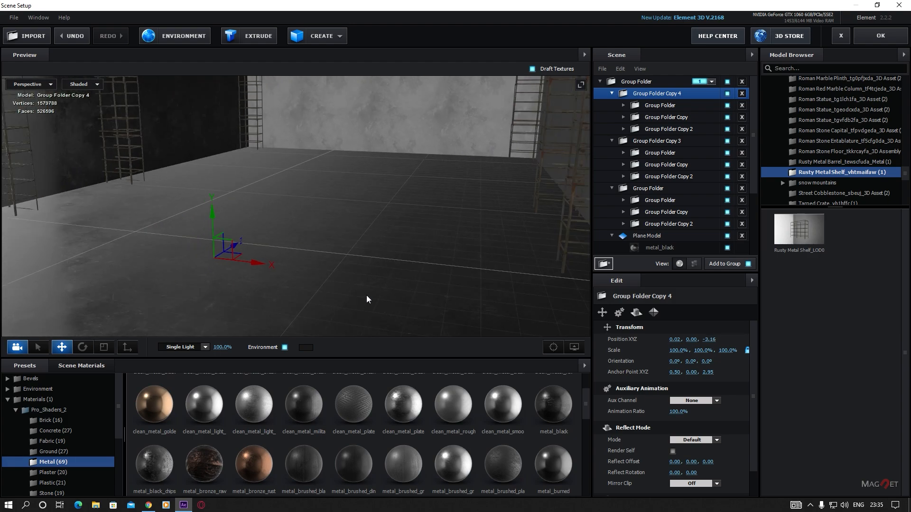
Move the newest shelf frame further along the room to Z -3.92.
scroll(333, 266, "up", 2)
left_click_drag(333, 268, 363, 277)
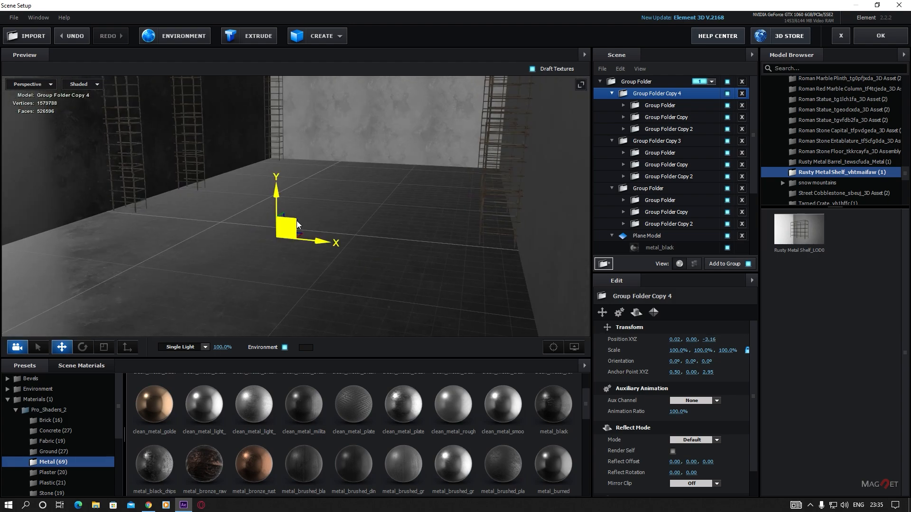
left_click_drag(298, 221, 383, 276)
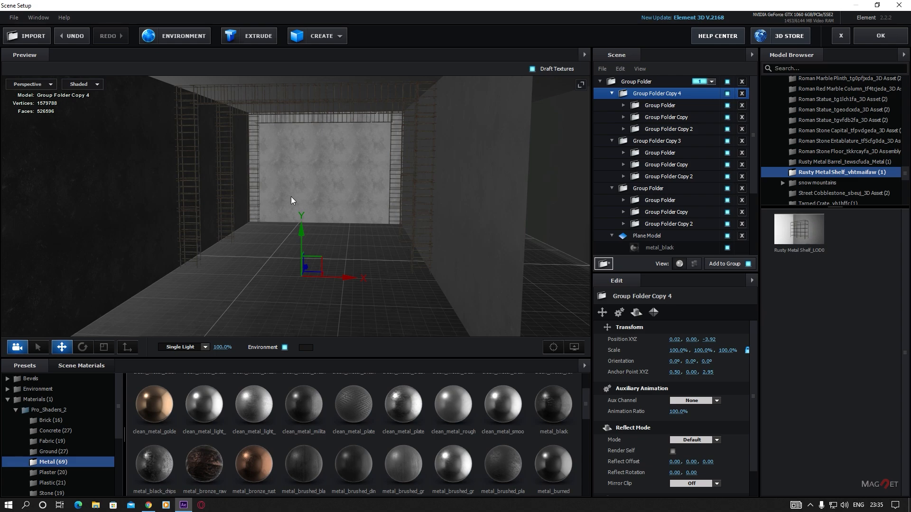
left_click_drag(292, 197, 234, 283)
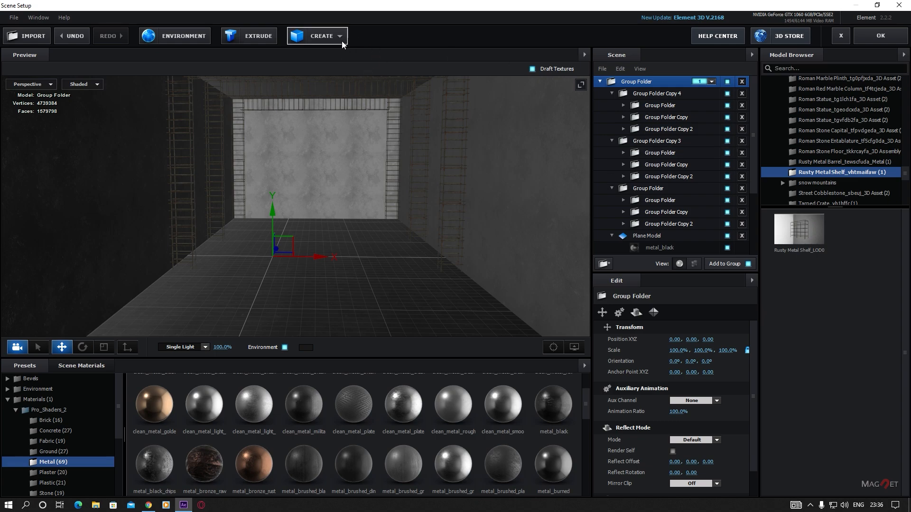
Create a capsule model, move it out of the room's group folder and assign it to group 2.
left_click(338, 39)
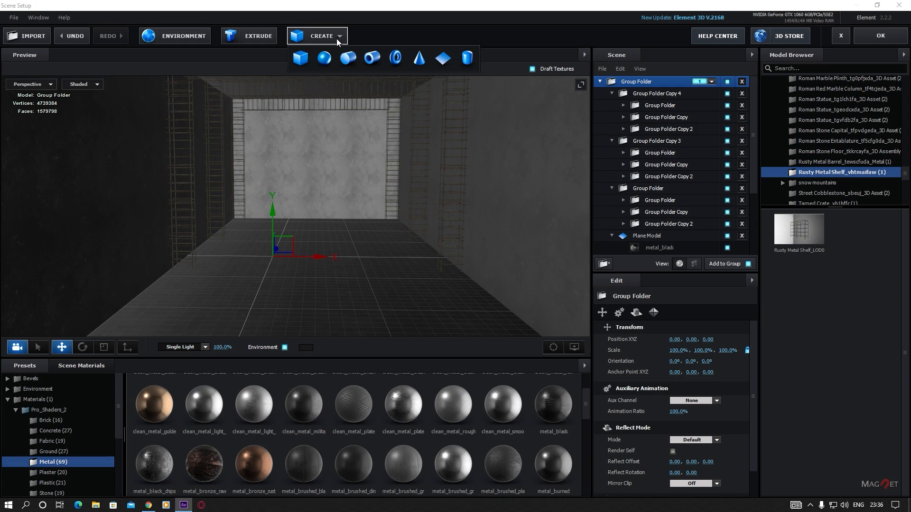
left_click(467, 58)
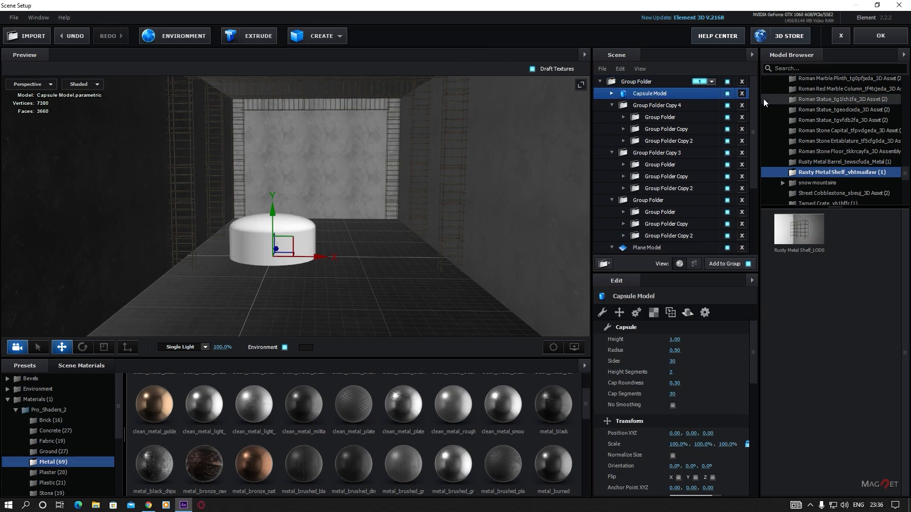
left_click_drag(648, 95, 652, 72)
left_click(601, 94)
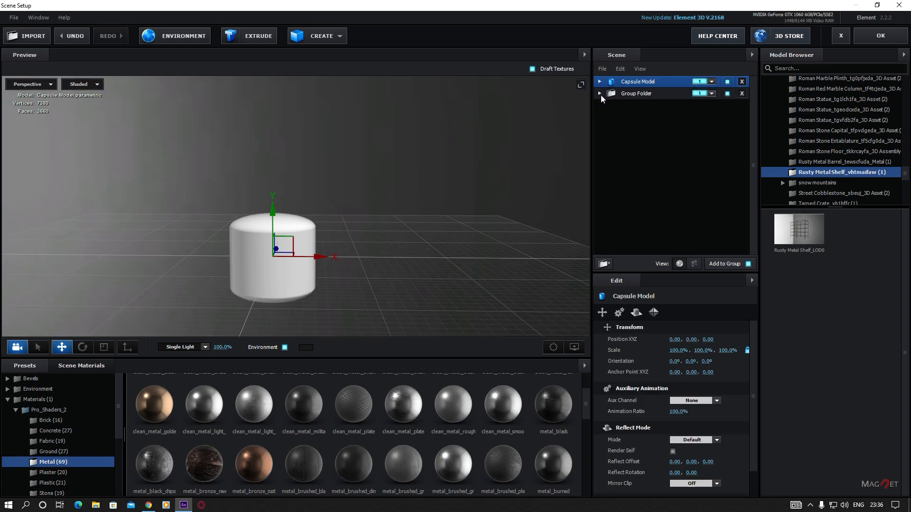
left_click(648, 82)
left_click(712, 82)
left_click(717, 96)
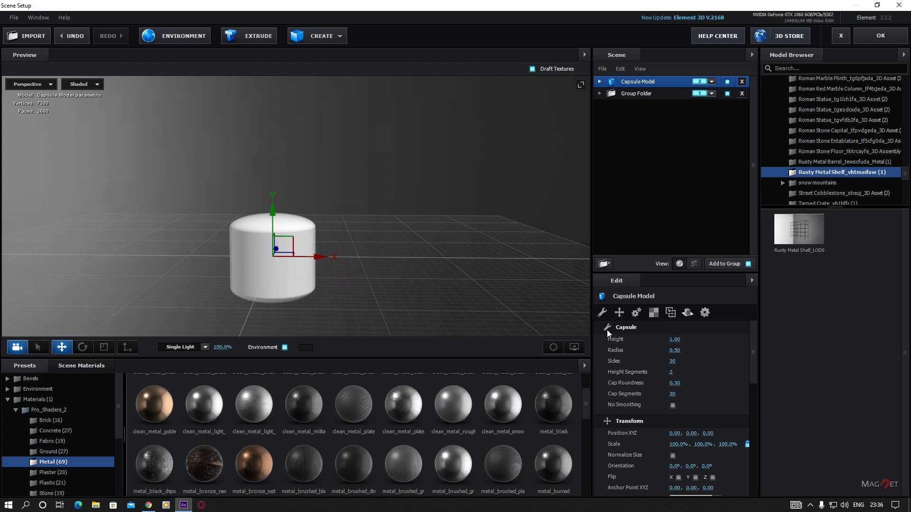
Shape the capsule into a slim tube with height 1.18, radius 0.08 and cap roundness 0.05.
left_click_drag(674, 340, 665, 355)
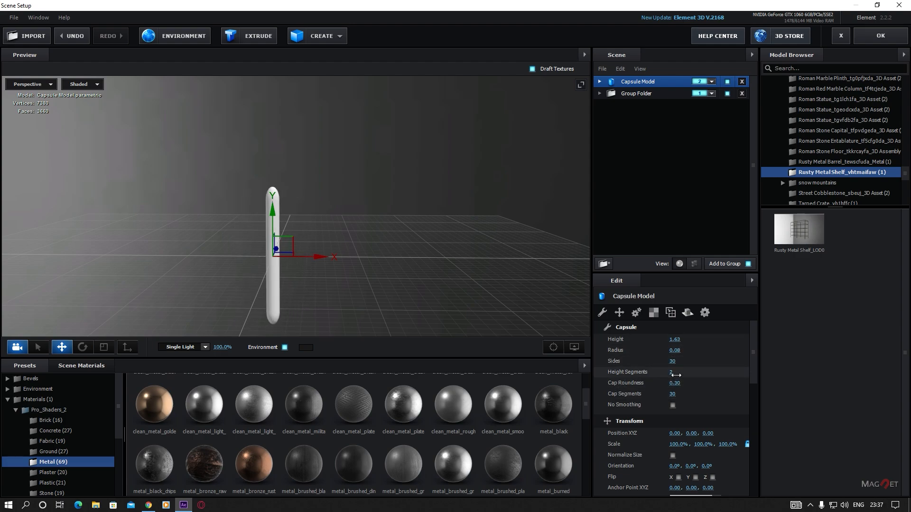
left_click_drag(675, 384, 665, 388)
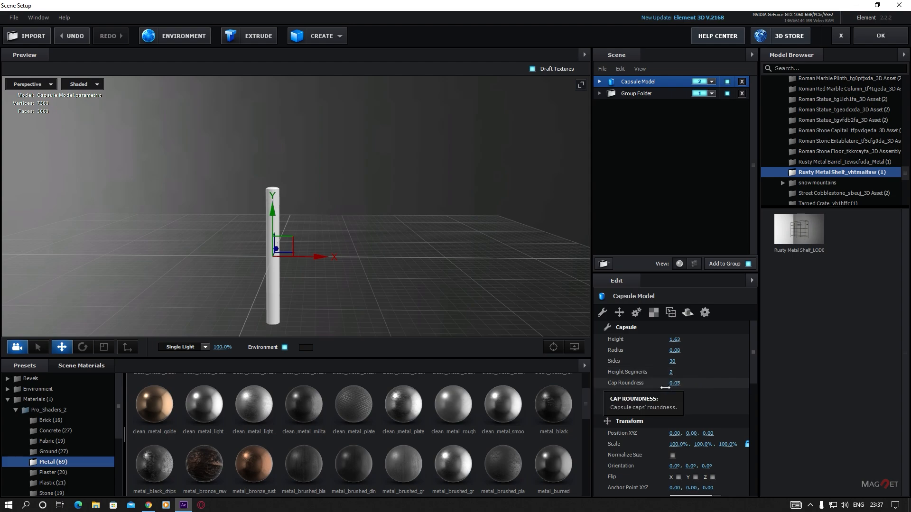
left_click_drag(398, 257, 417, 275)
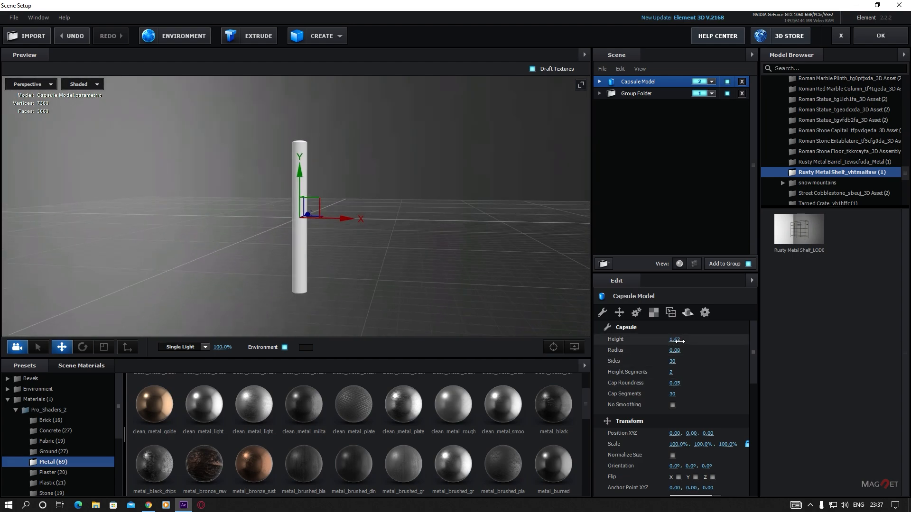
left_click_drag(680, 340, 590, 358)
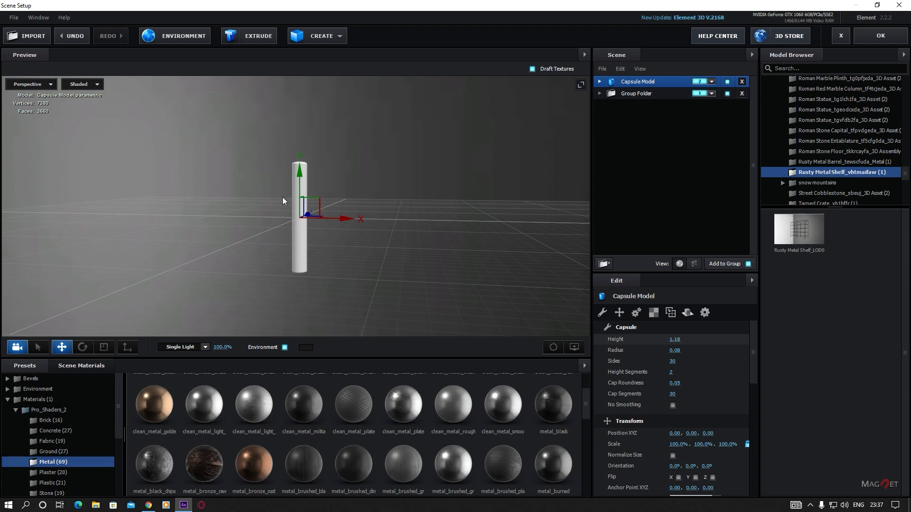
Duplicate the tube, raise the copy to Y 0.59 and resize it into an end cap with height 0.19 and radius 0.09.
left_click_drag(305, 176, 303, 119)
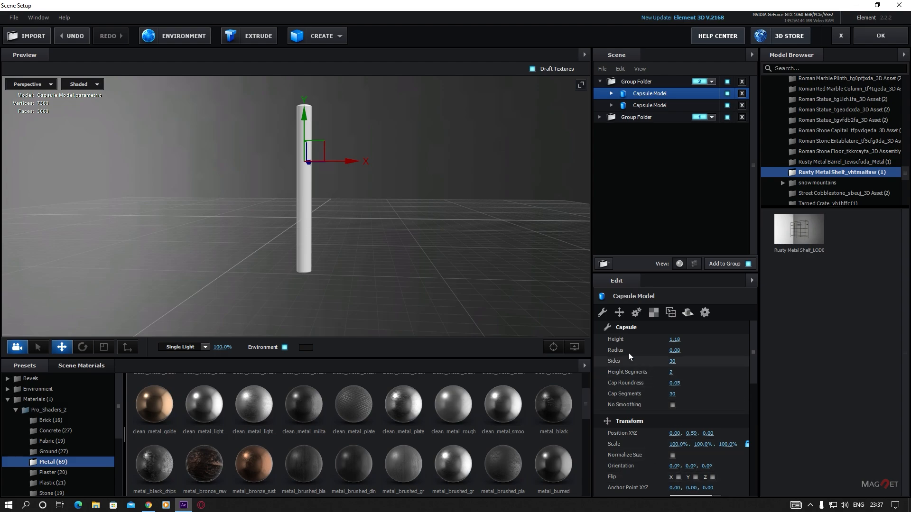
left_click_drag(681, 352, 641, 346)
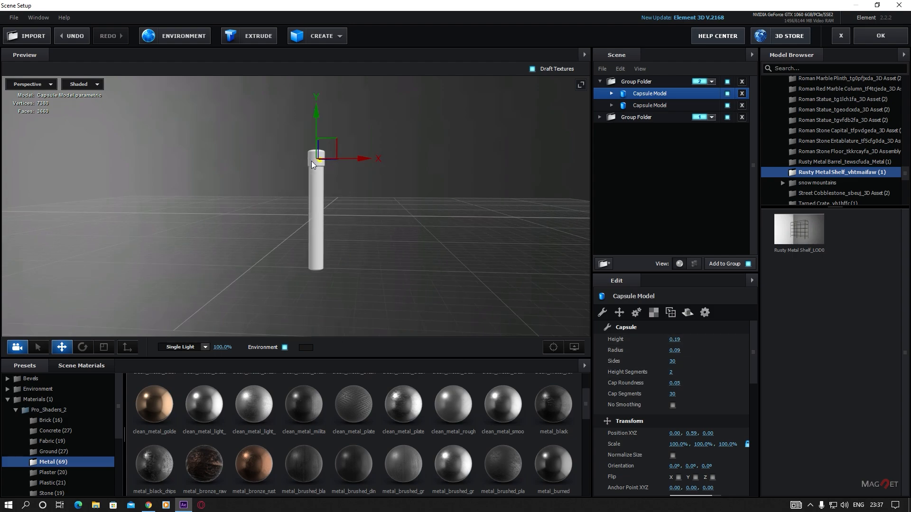
Set the diffuse color of the end cap's Default material to black.
left_click(612, 94)
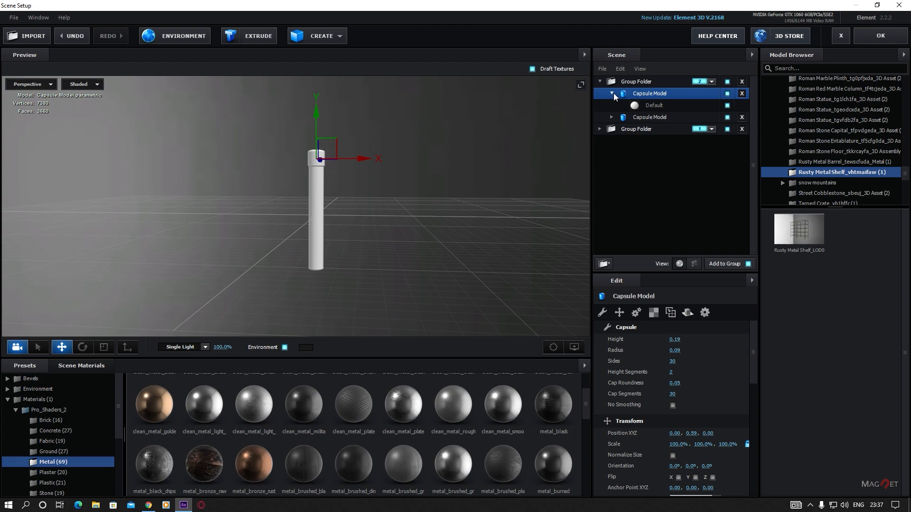
left_click(657, 107)
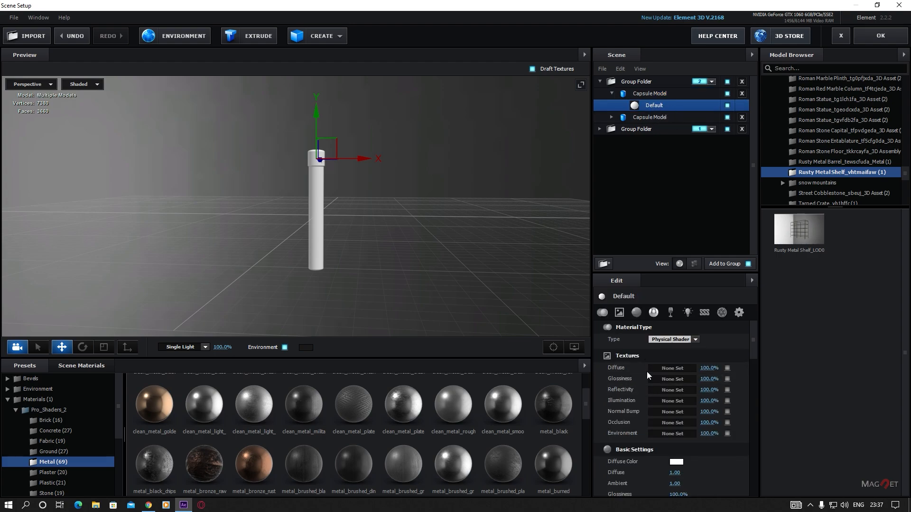
left_click(676, 462)
left_click_drag(605, 449, 572, 507)
left_click(751, 484)
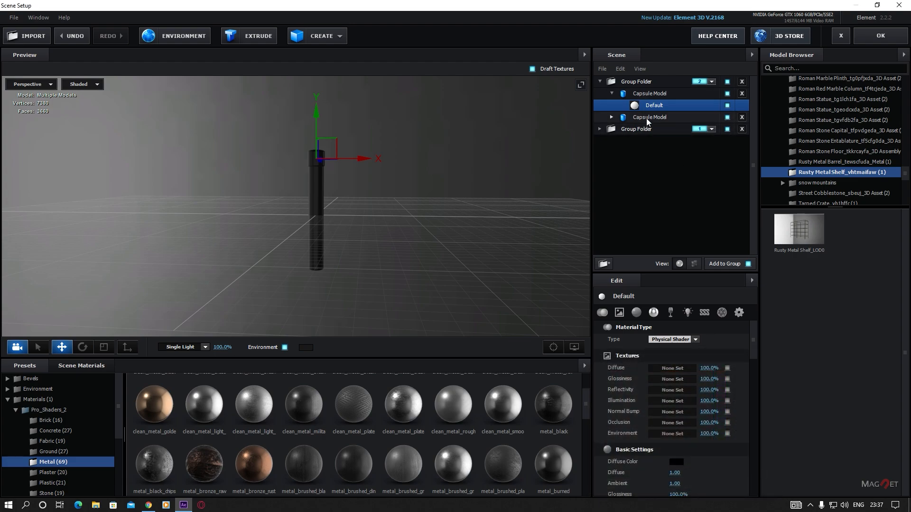
Duplicate and replace the long tube's material so it has its own copy separate from the cap's.
left_click(646, 119)
left_click(612, 118)
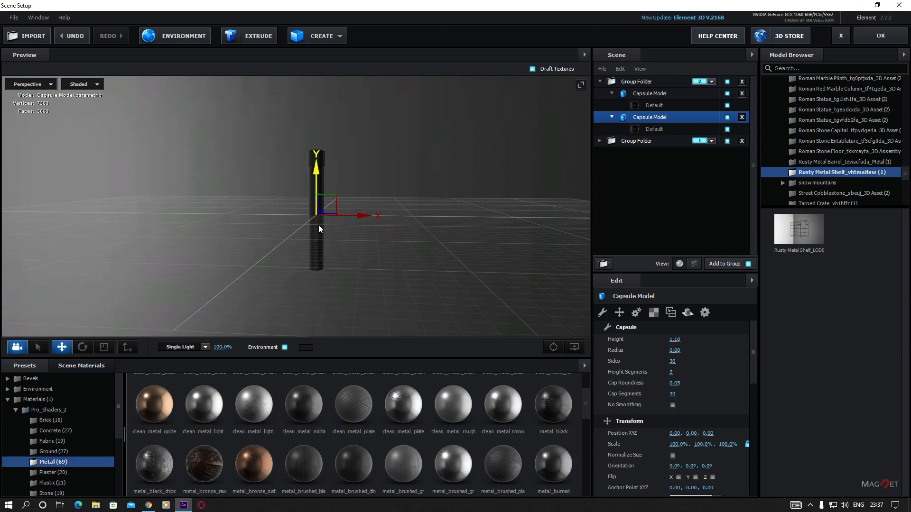
left_click(648, 130)
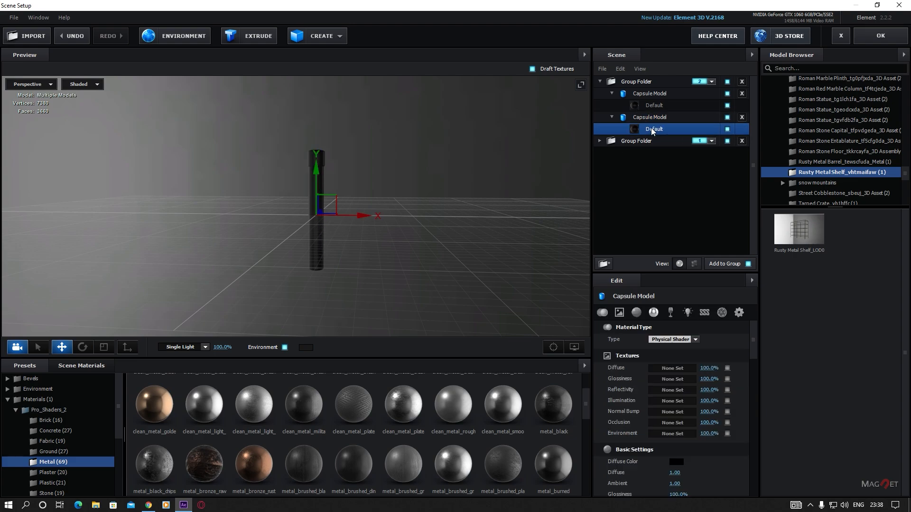
right_click(652, 133)
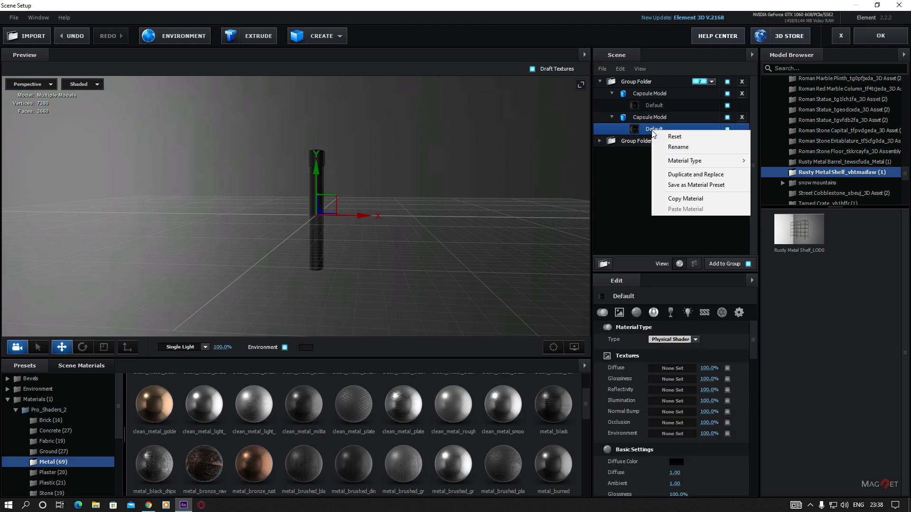
left_click(702, 176)
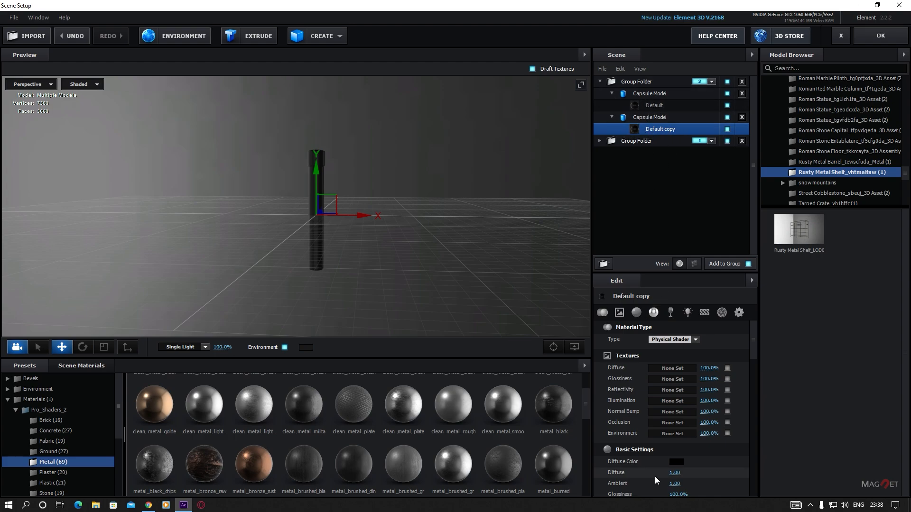
Set the diffuse color of the tube's copied material to white, FFFFFF.
left_click_drag(753, 340, 756, 366)
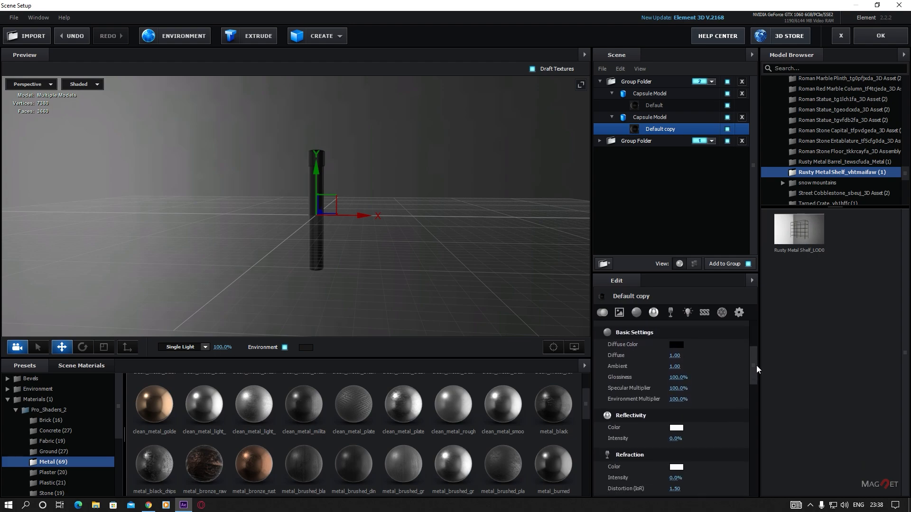
left_click(677, 349)
left_click_drag(634, 363, 542, 280)
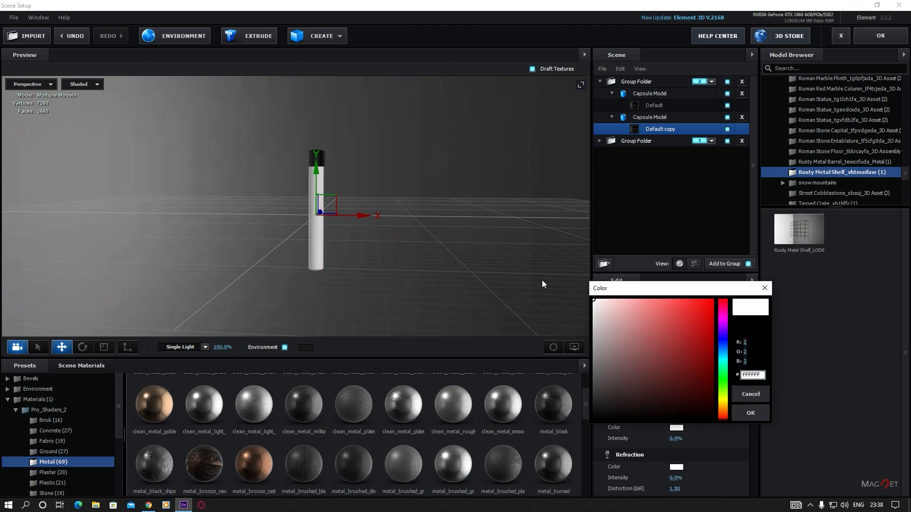
left_click(734, 416)
Set the illumination intensity of the tube's white material to 200% and check the glowing tube from another angle.
scroll(652, 428, "down", 5)
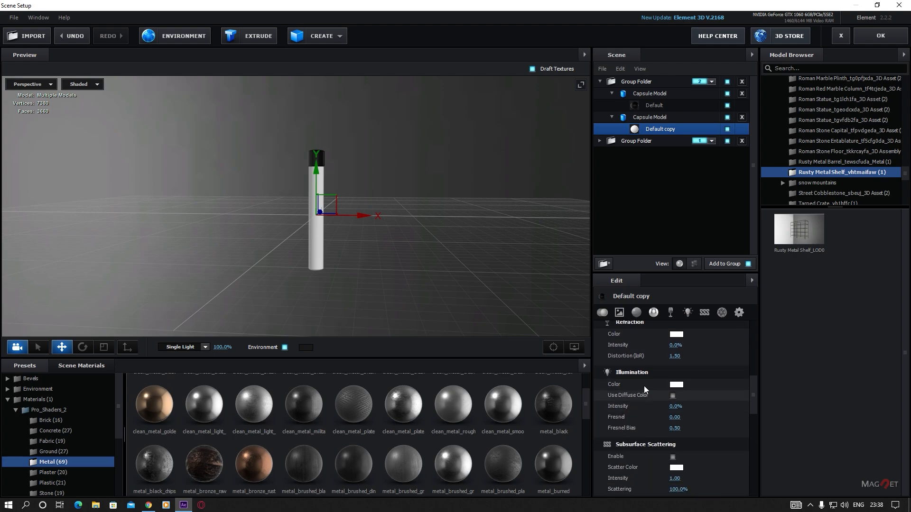
left_click(676, 406)
type("200")
key("Return")
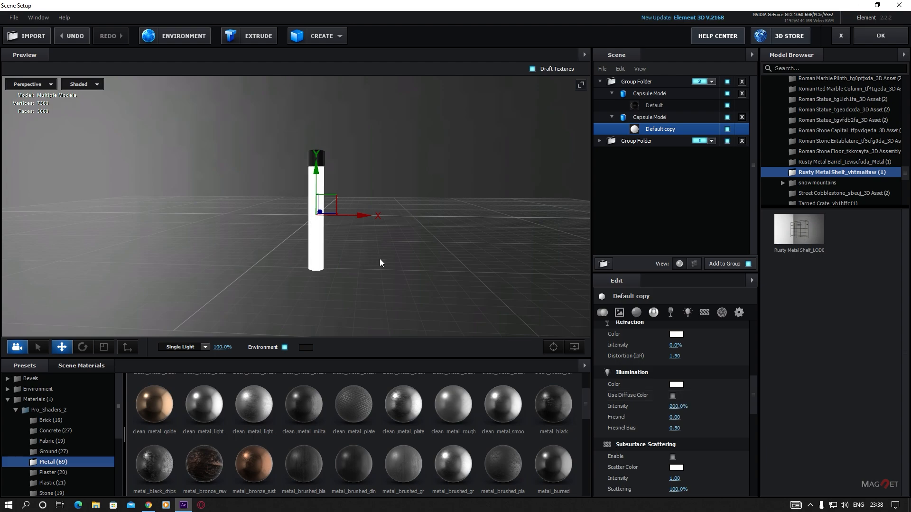
left_click_drag(380, 258, 255, 159)
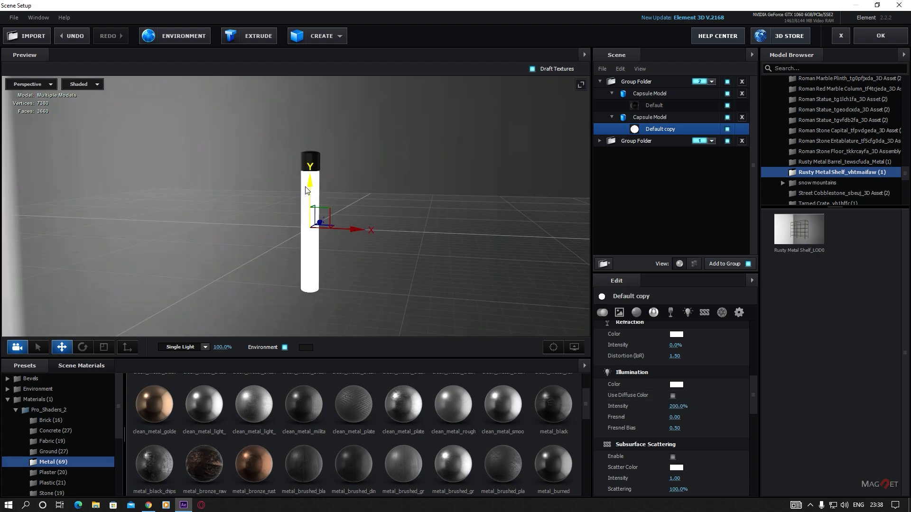
left_click_drag(421, 261, 260, 131)
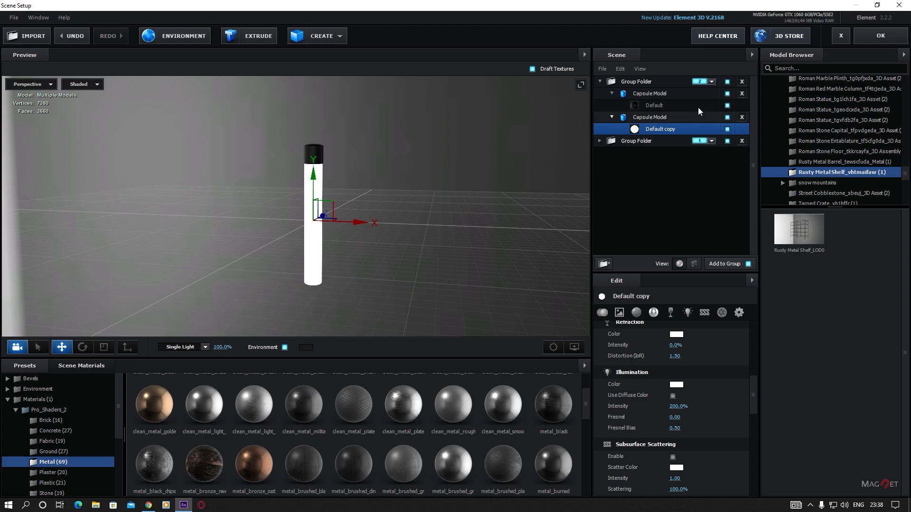
Duplicate the black end cap to the tube's middle and bottom, lowering the bottom copy to Y -0.57.
left_click(649, 93)
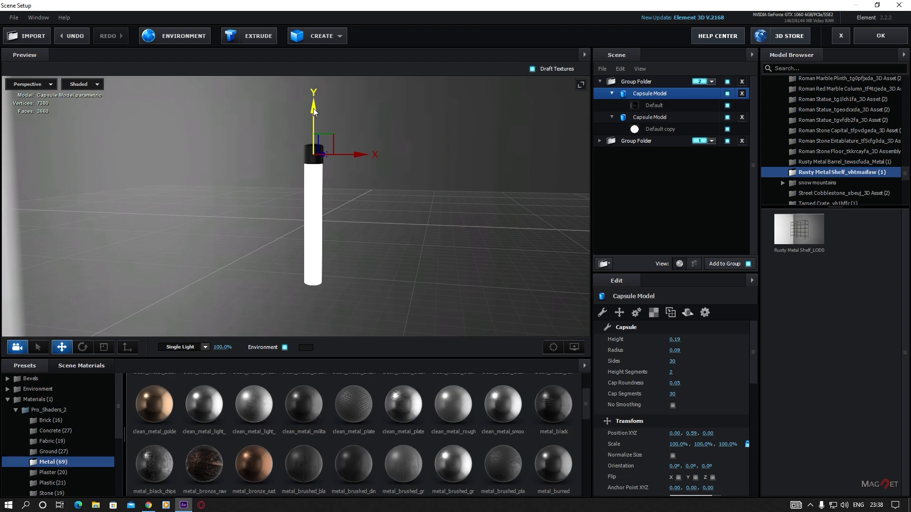
left_click_drag(313, 108, 320, 239)
left_click_drag(397, 254, 414, 241)
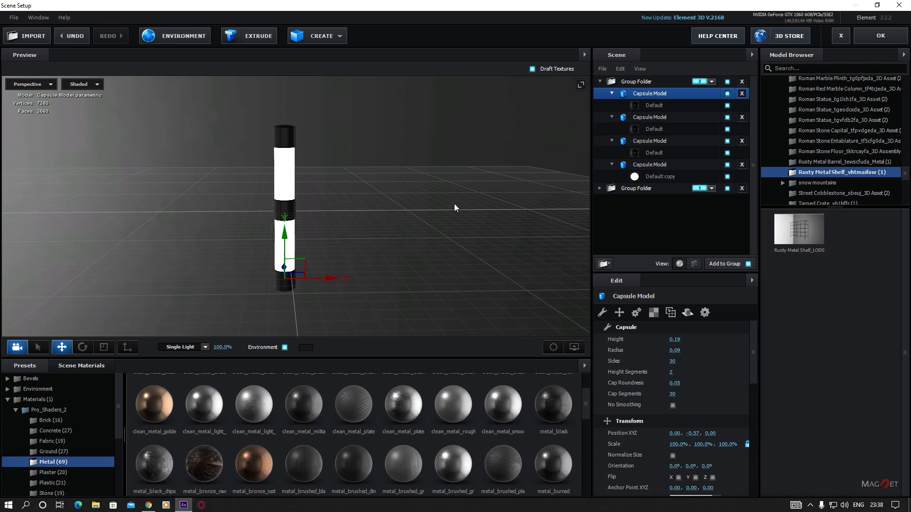
Assign the tube's group folder to group 3 in addition to group 2.
scroll(454, 205, "down", 3)
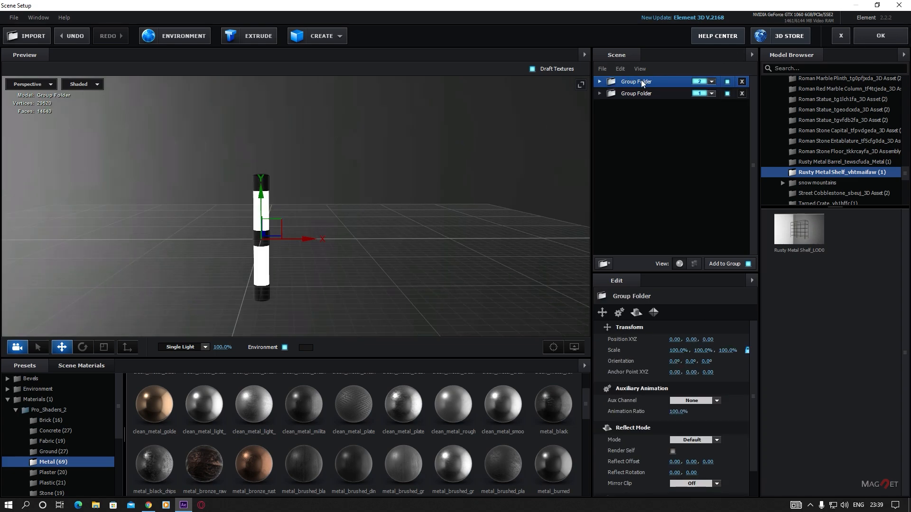
left_click(712, 81)
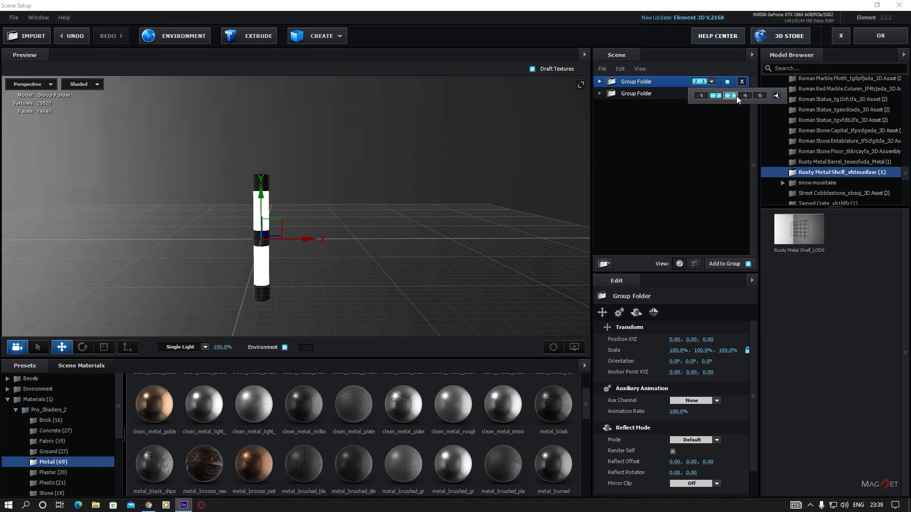
left_click(669, 149)
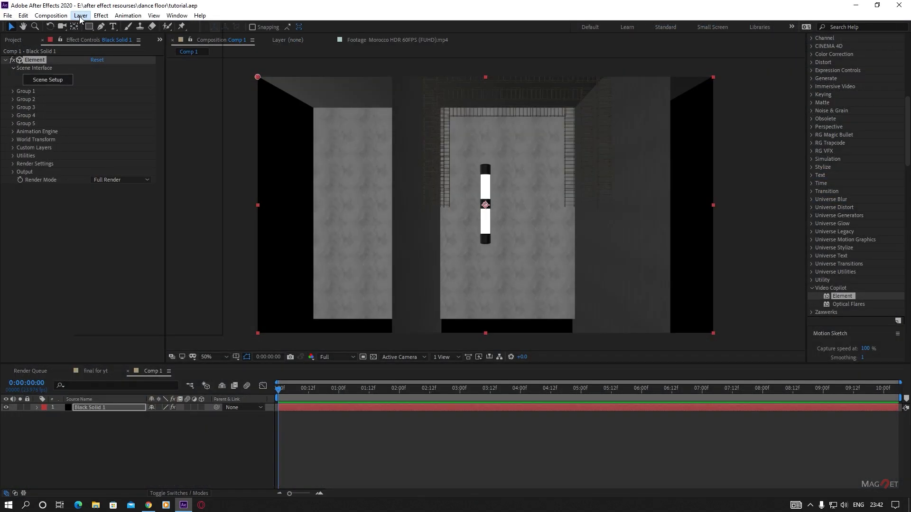
Add a two-node camera with the 24mm preset to the composition.
left_click(81, 15)
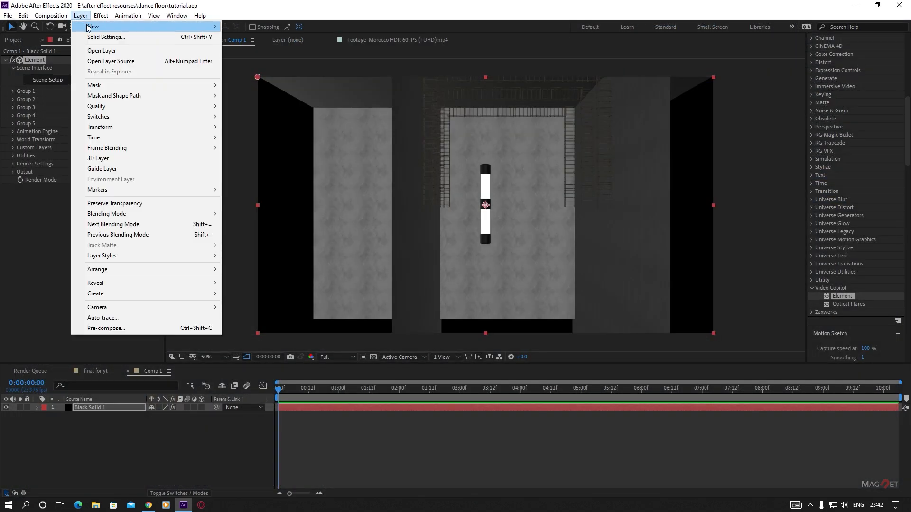
mouse_move(93, 26)
left_click(252, 59)
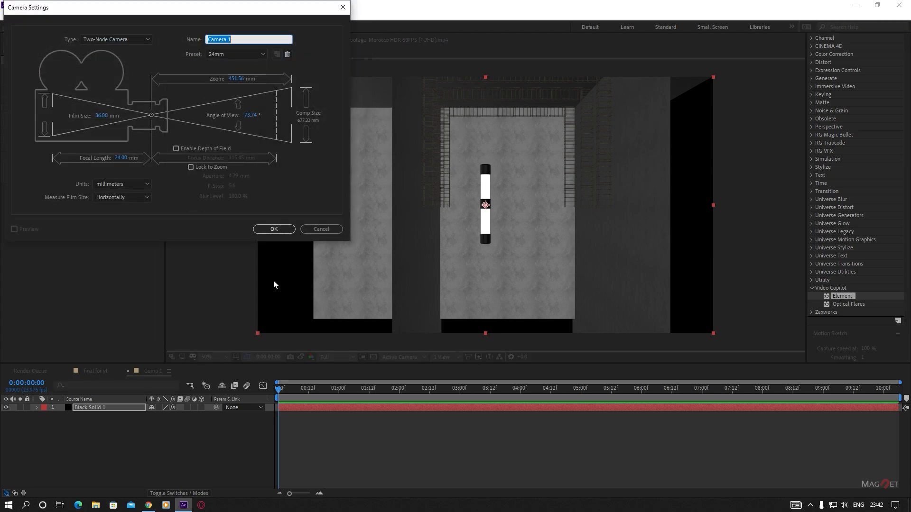
left_click(275, 229)
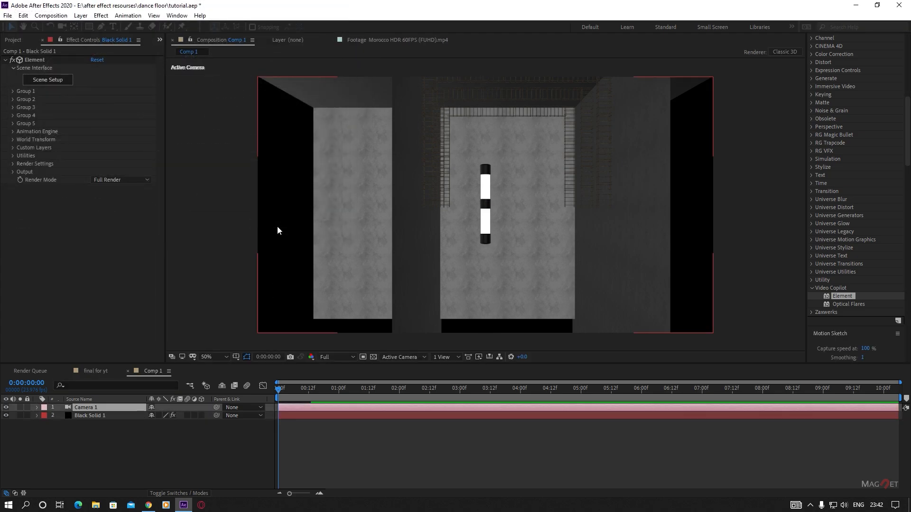
Reframe the camera with the Unified Camera Tool to look along the room from slightly above the floor.
left_click(61, 26)
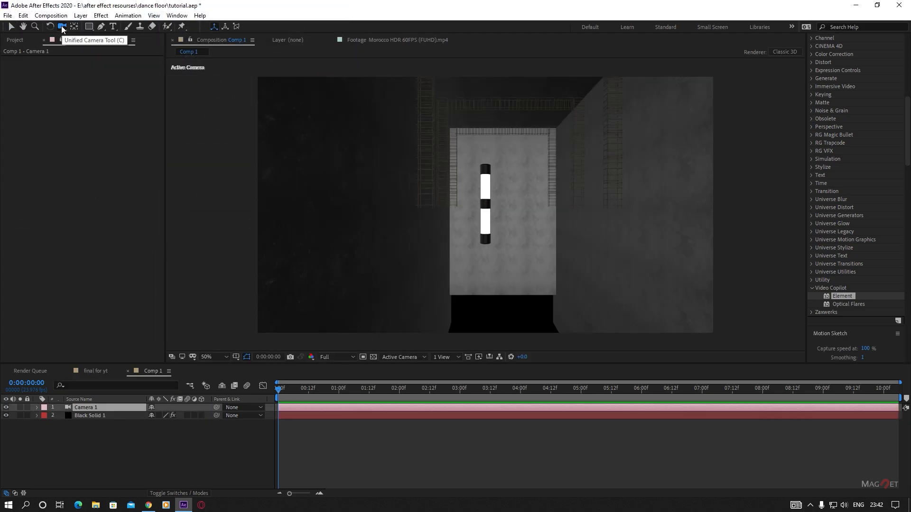
left_click_drag(449, 219, 448, 229)
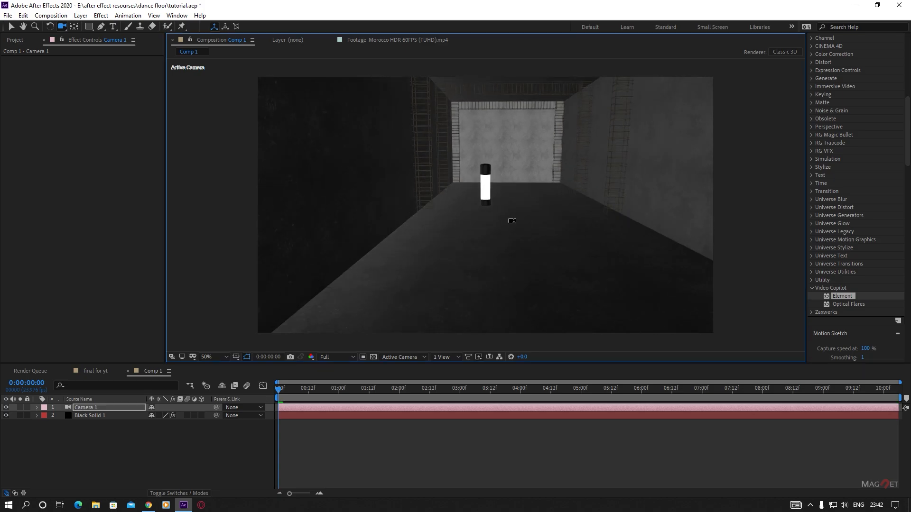
left_click_drag(512, 218, 486, 246)
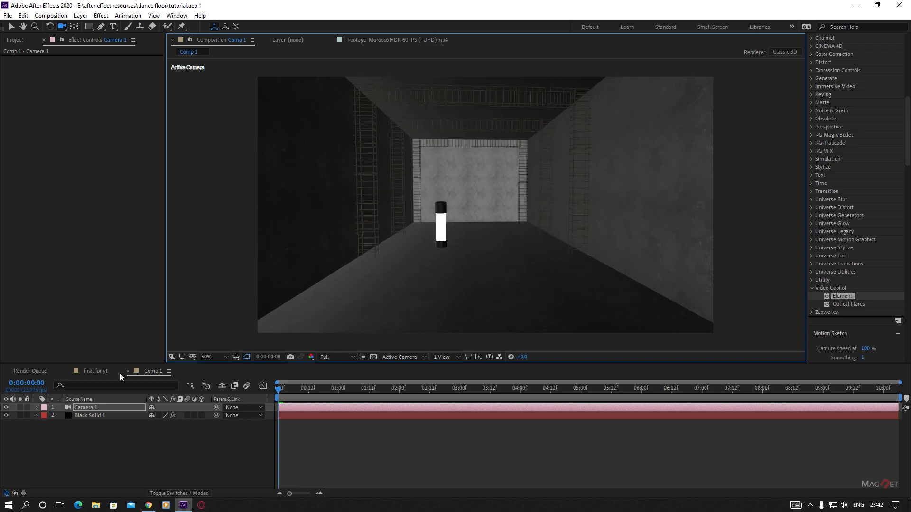
Set Group 2's replicator shape to 3D Grid on the Element solid and disable Group 3.
left_click(90, 417)
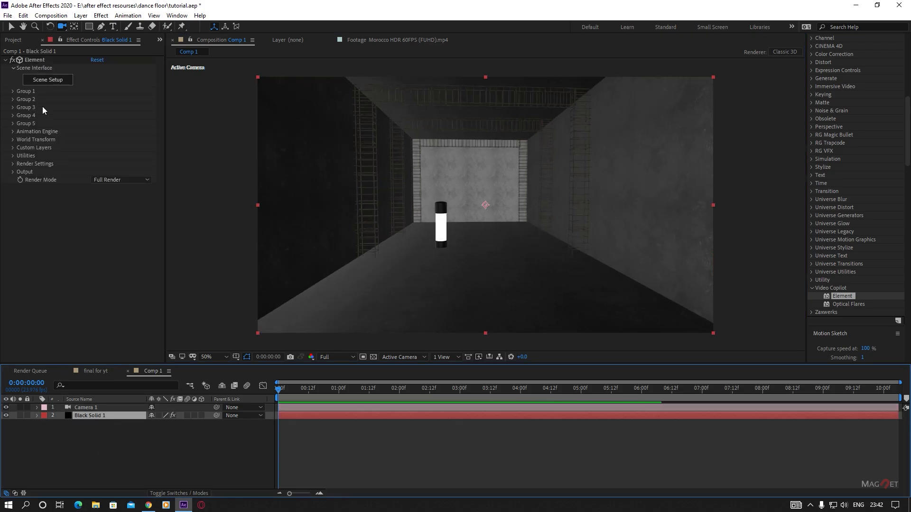
left_click(13, 99)
left_click(21, 140)
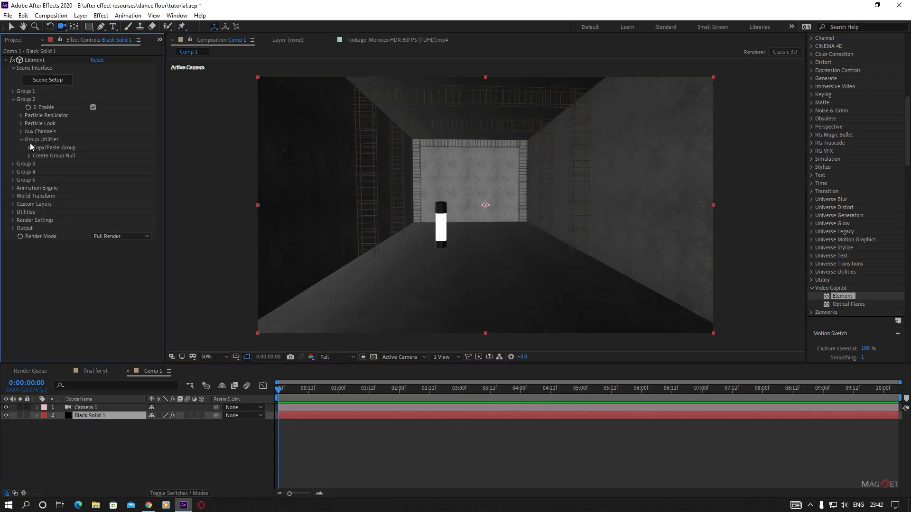
left_click(21, 116)
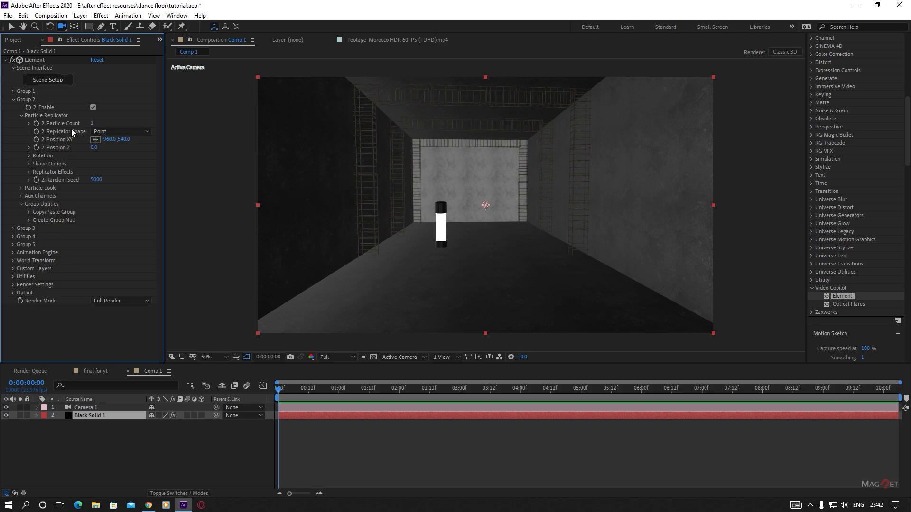
left_click(117, 132)
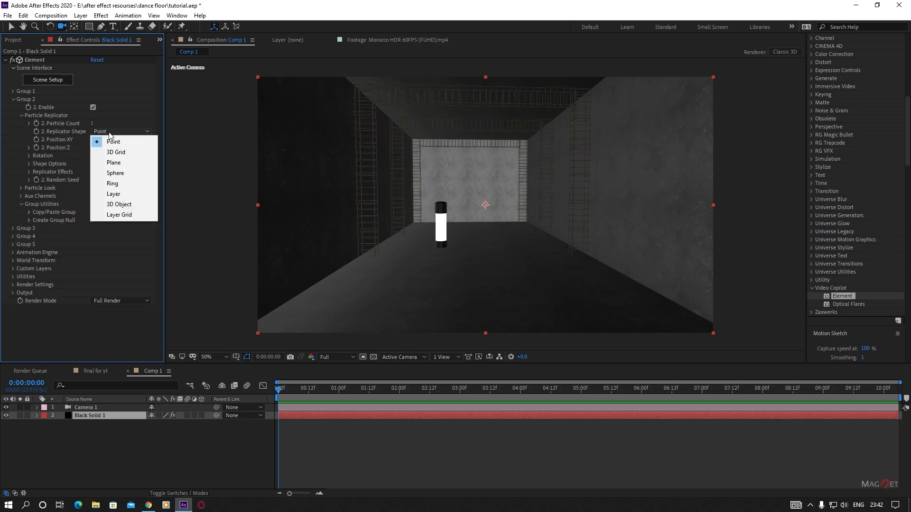
left_click(129, 152)
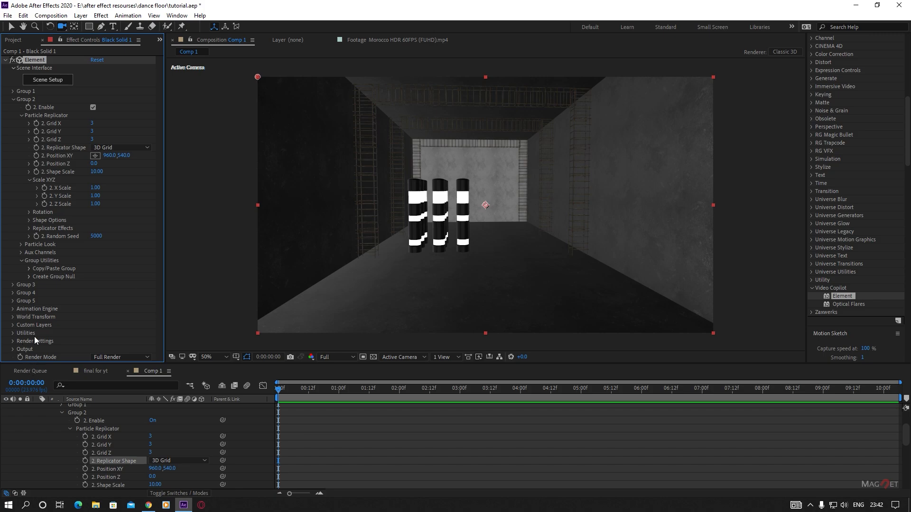
left_click(13, 285)
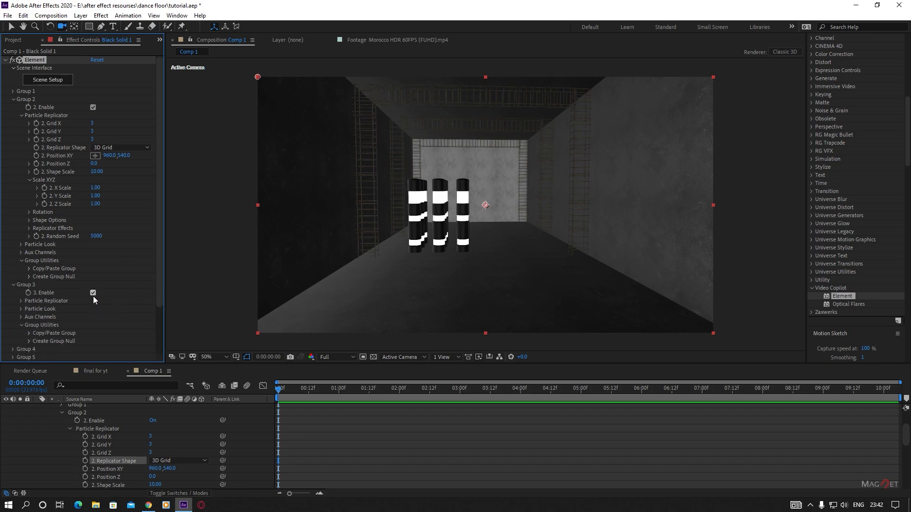
left_click(93, 293)
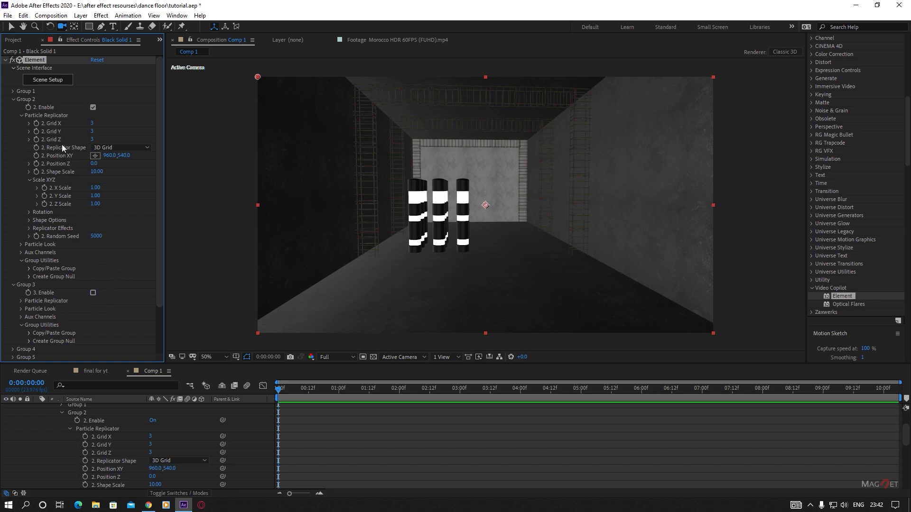
Set Group 2's grid to X 2, Y 1 and Z 14 and spread it to an X scale of 6.85.
left_click(95, 125)
left_click(130, 95)
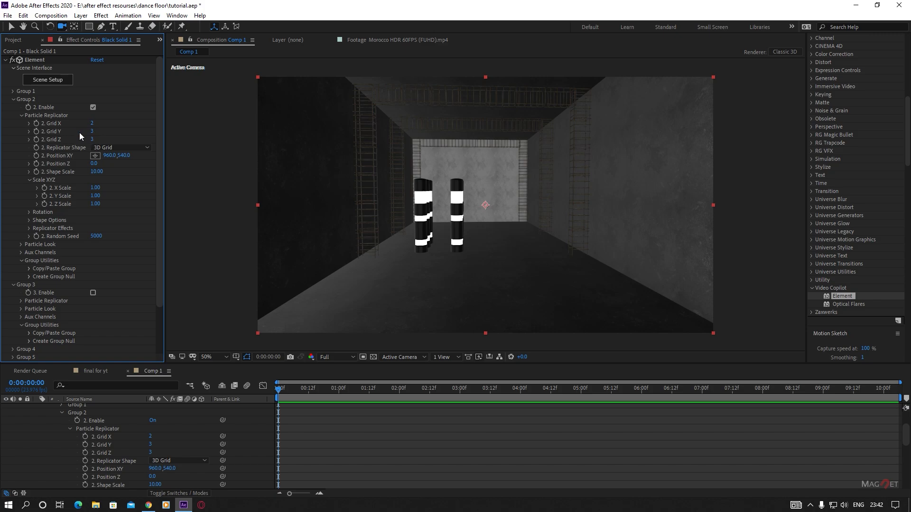
left_click_drag(97, 135, 88, 135)
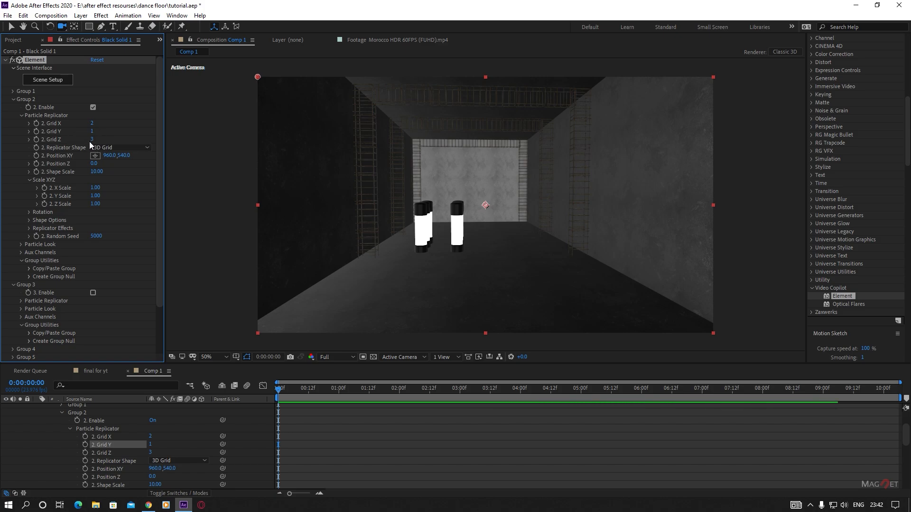
left_click_drag(92, 140, 153, 140)
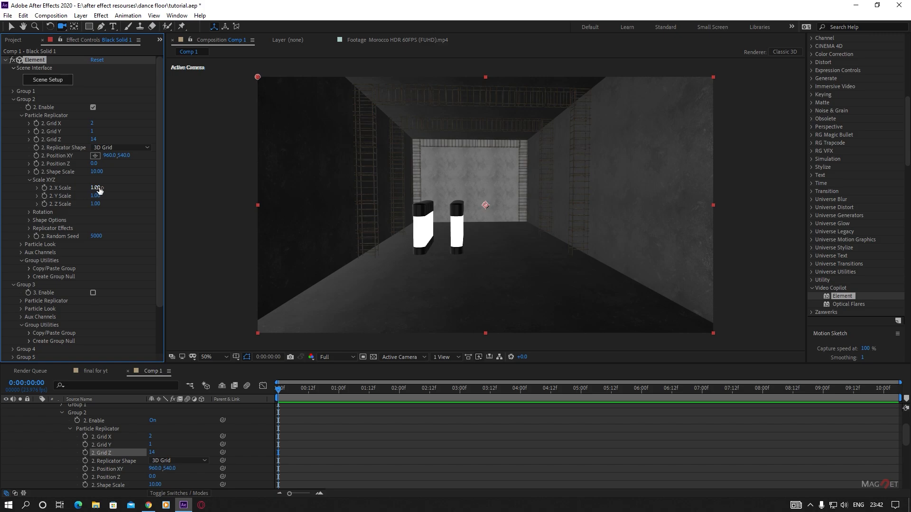
left_click_drag(101, 188, 421, 233)
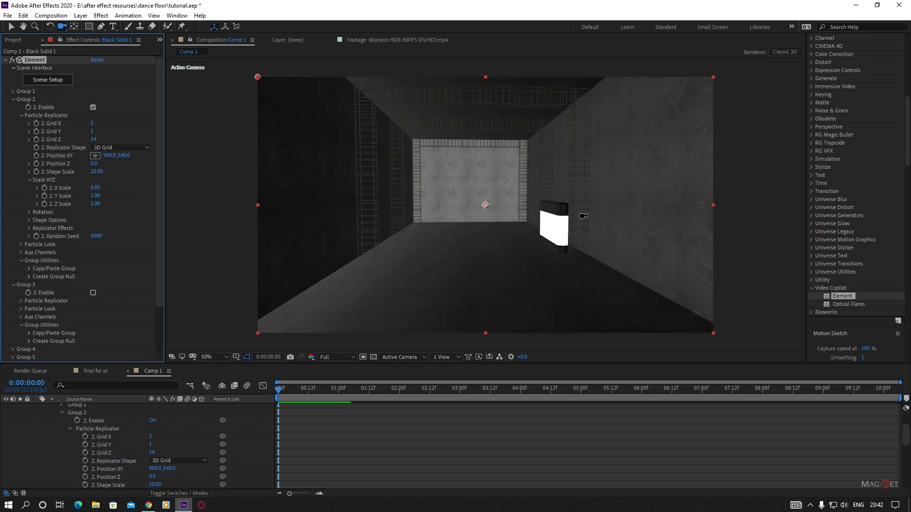
Move Group 2's replicator position to 1080, 298.7 and narrow its X scale to 5.84.
mouse_move(108, 156)
left_mouse_down()
mouse_move(196, 162)
mouse_move(180, 166)
left_mouse_up()
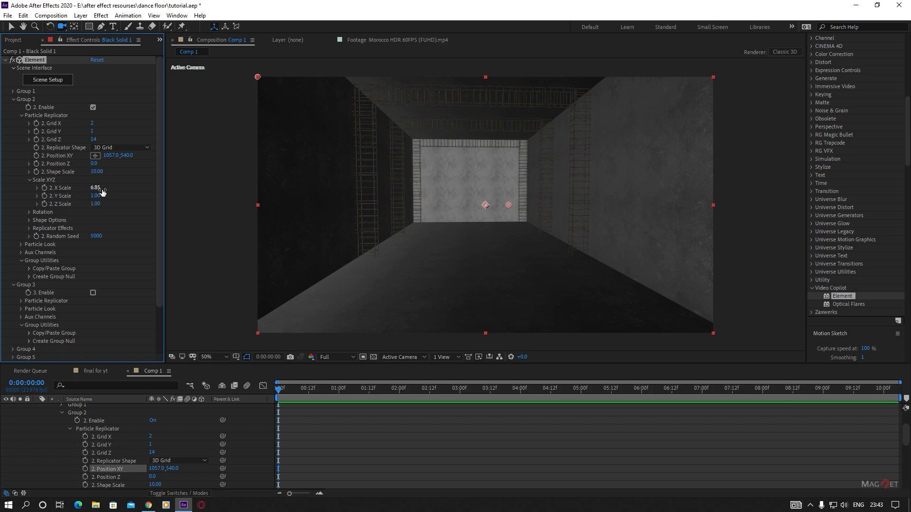
left_click_drag(96, 188, 71, 197)
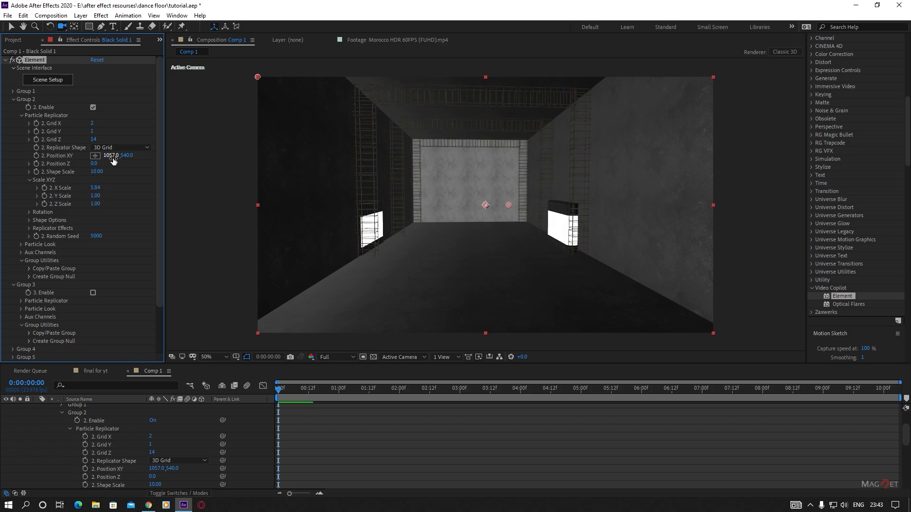
left_click_drag(112, 155, 121, 158)
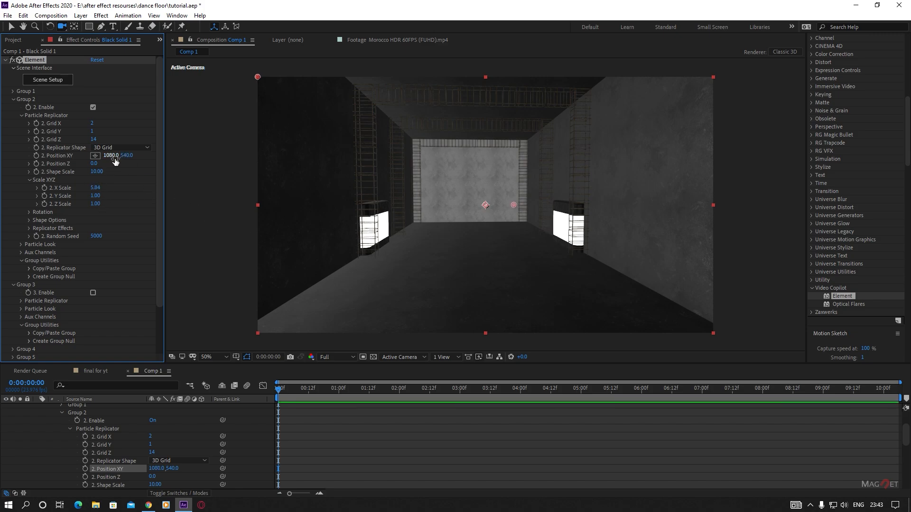
left_click_drag(124, 161, 10, 162)
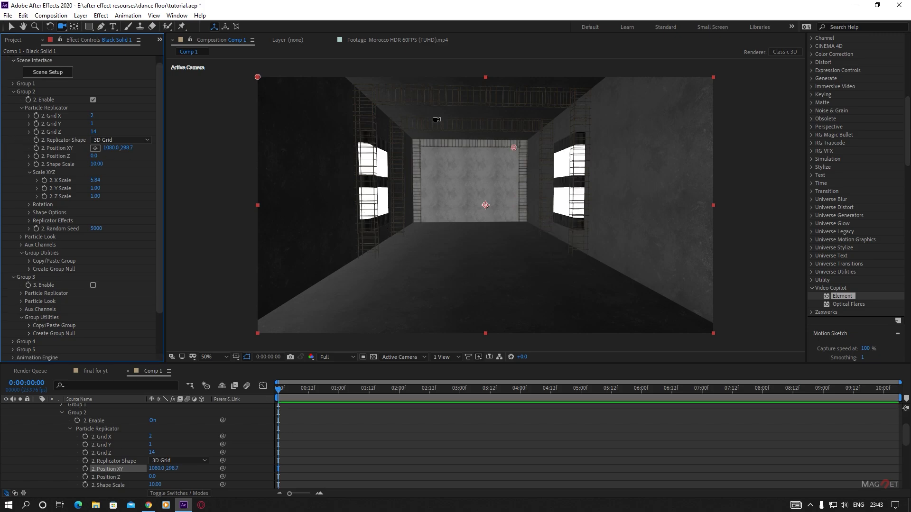
Reduce Group 2's particle size to 4.30 and set its X particle rotation to 90°.
left_click(20, 237)
left_click_drag(100, 246, 47, 246)
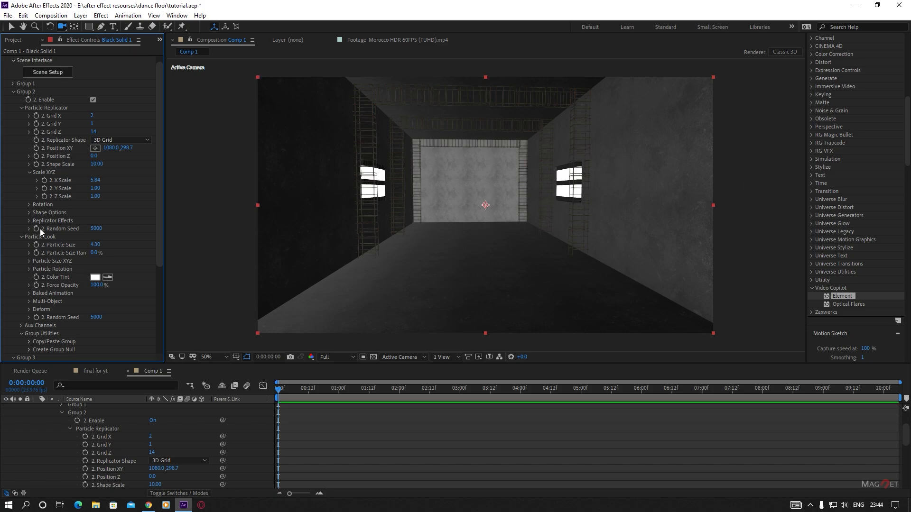
left_click(29, 269)
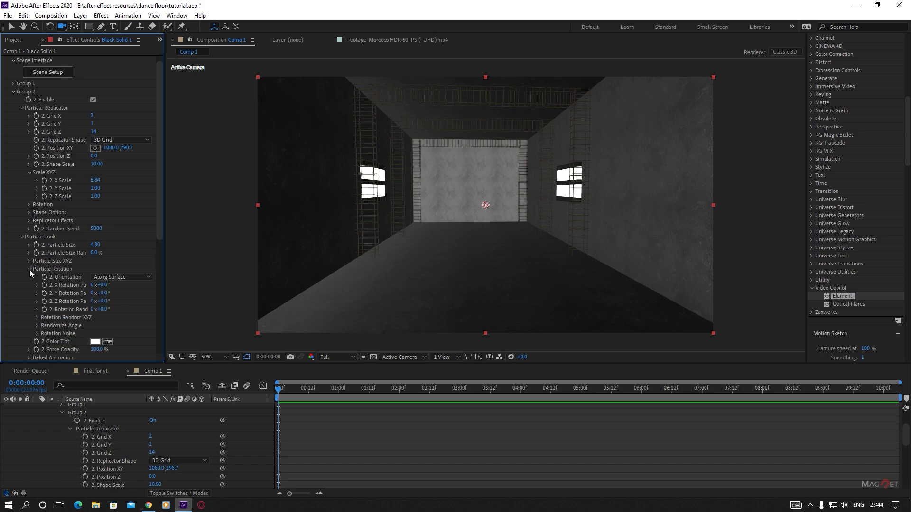
left_click(105, 285)
type("90")
key("Return")
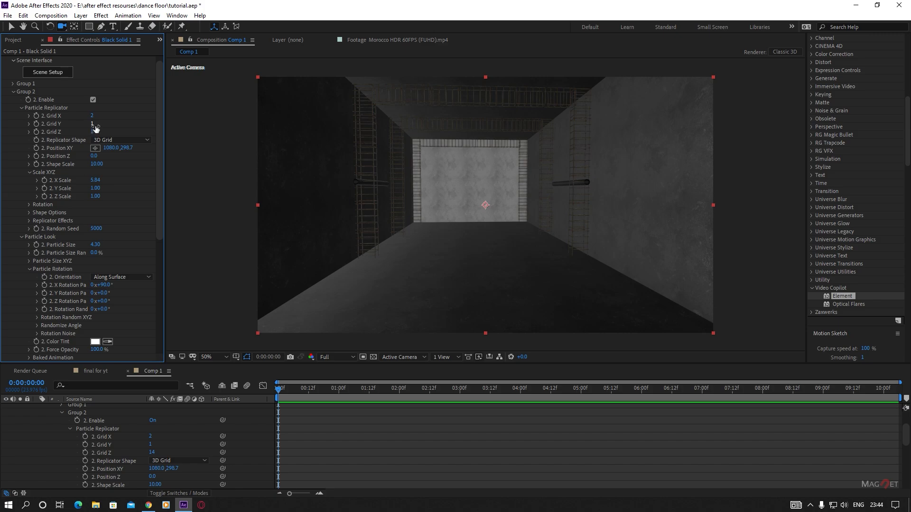
Set Group 2's Grid Y to 5, Y scale to 2.00 and Z scale to 8.70, and raise its Y position to 272.7.
left_click_drag(99, 125, 116, 132)
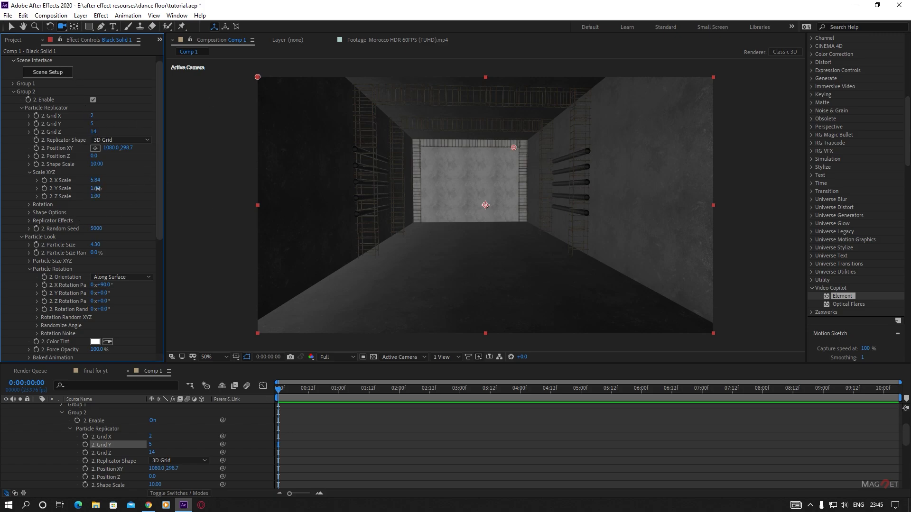
mouse_move(97, 188)
left_mouse_down()
mouse_move(114, 188)
mouse_move(82, 199)
mouse_move(101, 200)
left_mouse_up()
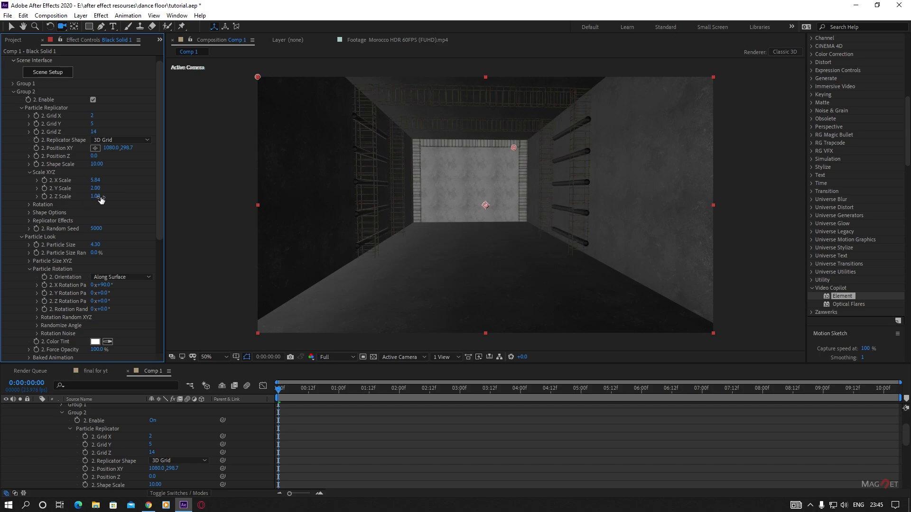
left_click_drag(126, 148, 121, 148)
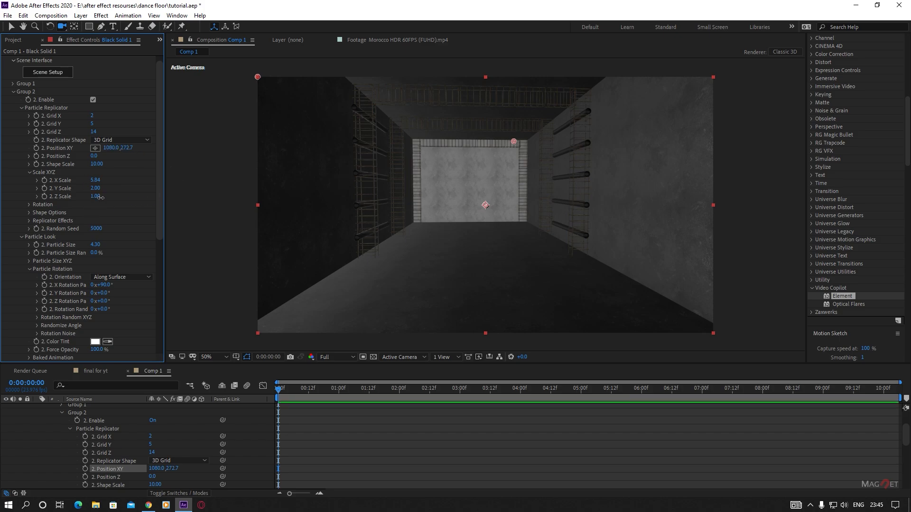
left_click_drag(100, 196, 142, 202)
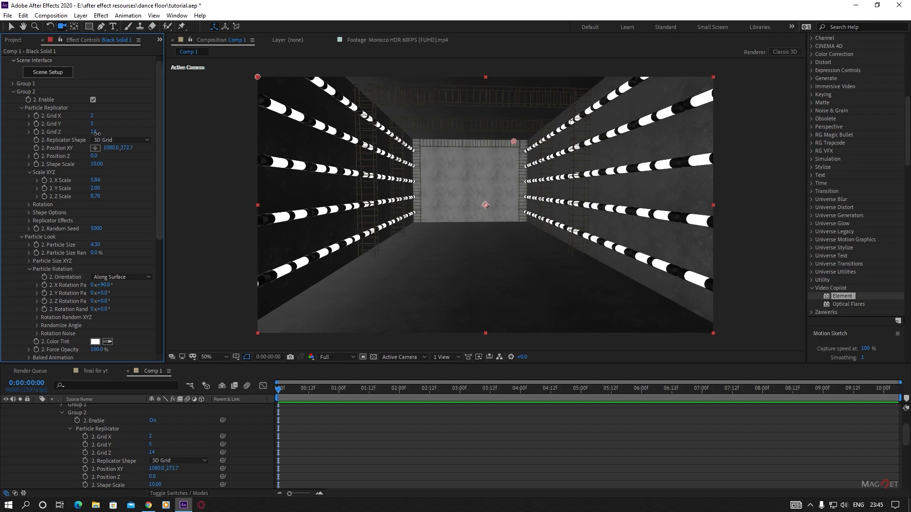
Reduce Group 2's Grid Z to 11 and its particle size to 2.25.
left_click_drag(97, 133, 23, 138)
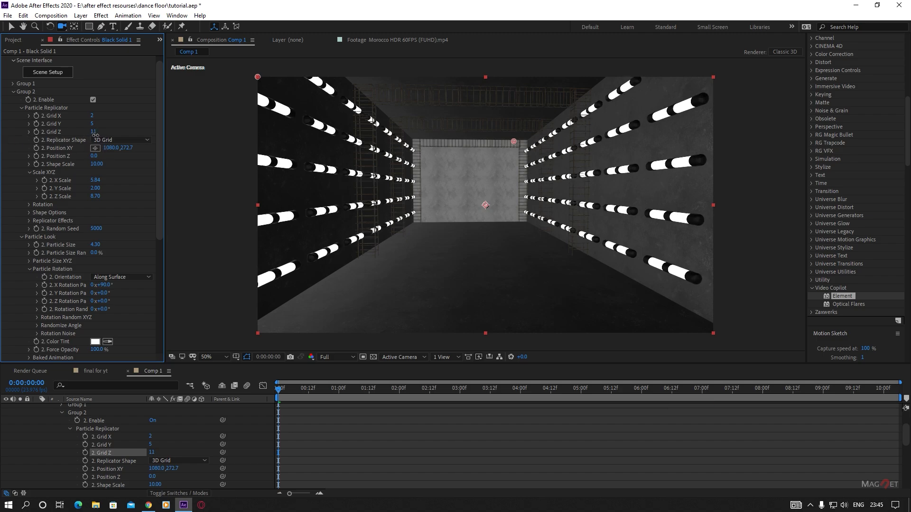
scroll(66, 228, "down", 3)
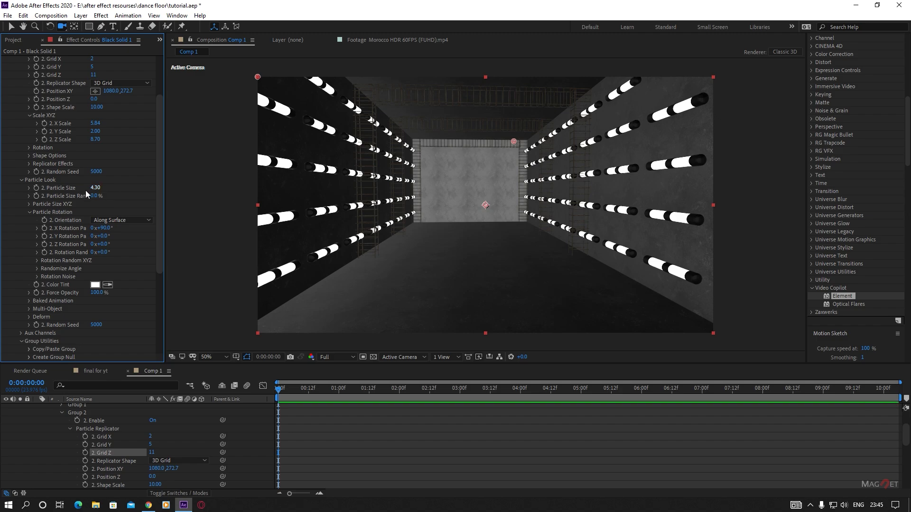
left_click_drag(87, 194, 31, 213)
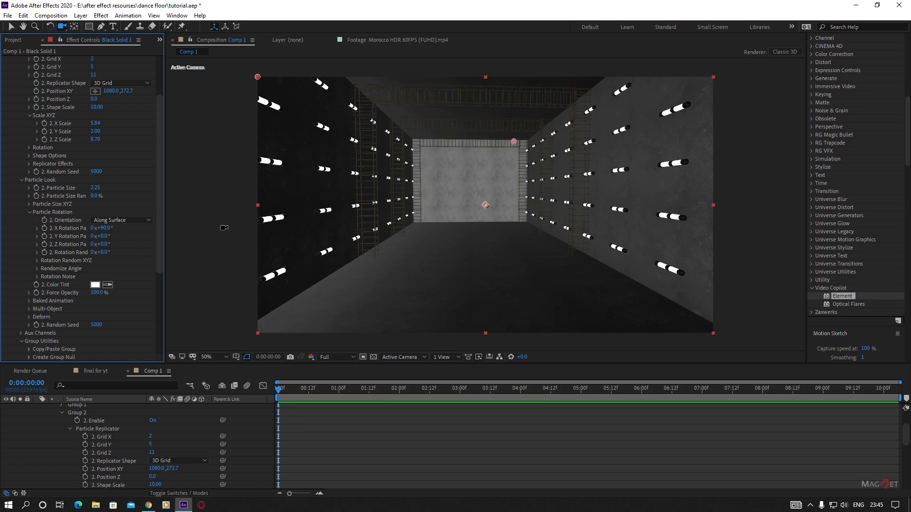
scroll(94, 164, "up", 4)
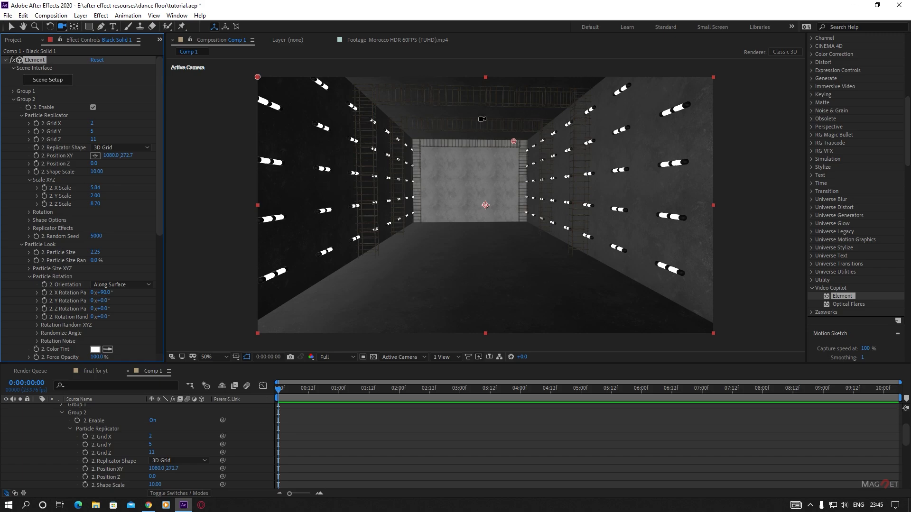
Enable Group 3 and match its particle size to Group 2's value of 2.25.
left_click(12, 99)
left_click(13, 107)
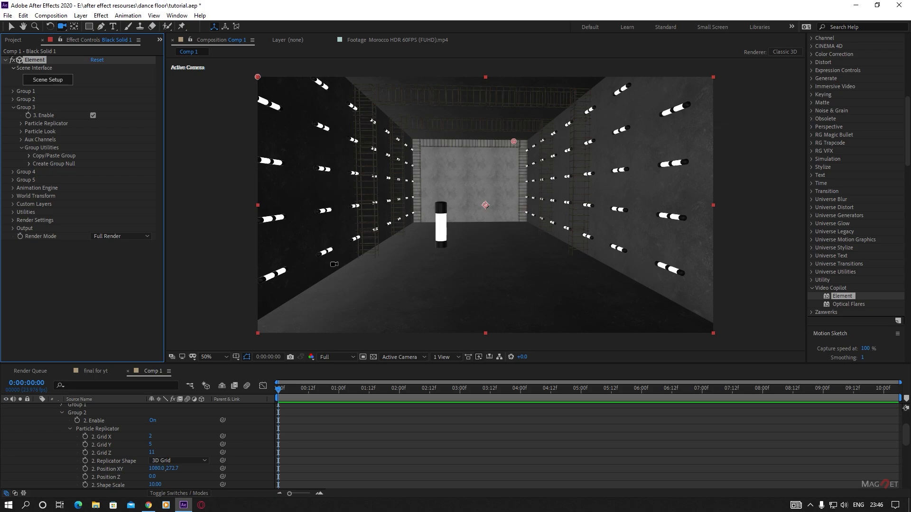
left_click(13, 100)
scroll(17, 101, "down", 2)
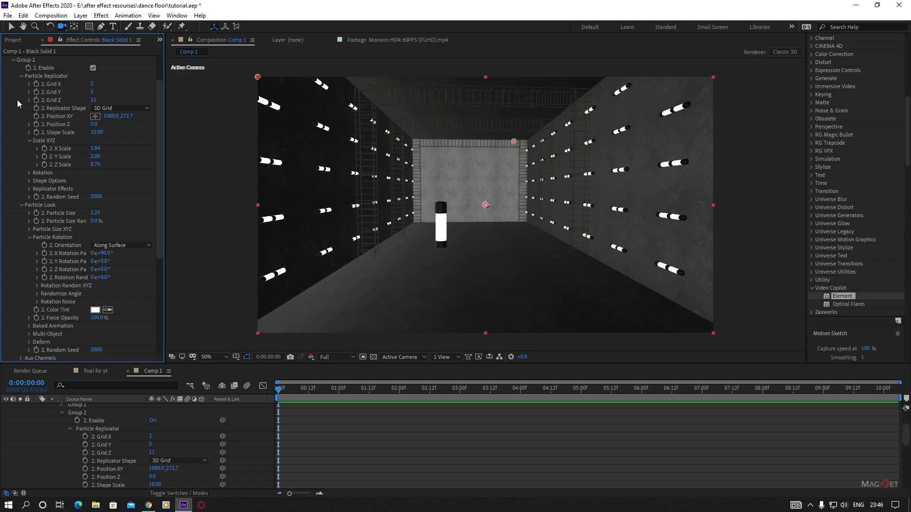
left_click(97, 214)
scroll(16, 138, "up", 2)
left_click(12, 100)
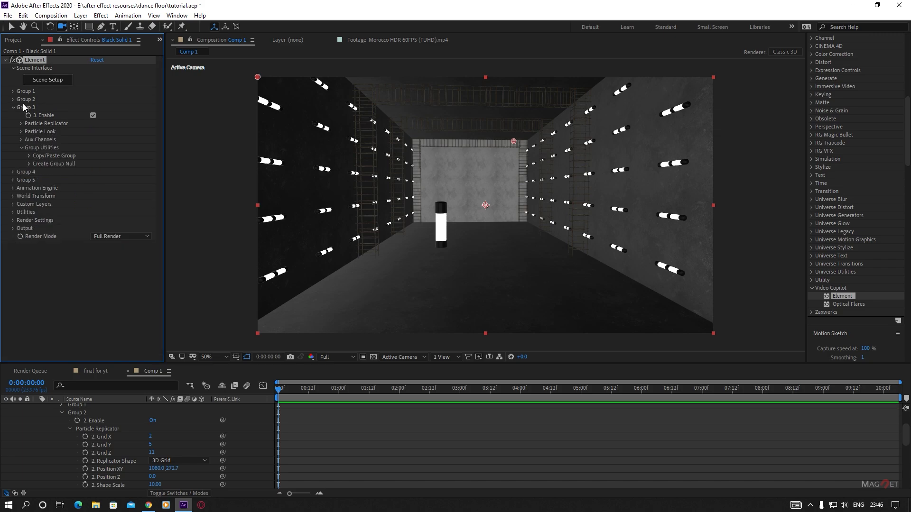
left_click(21, 132)
left_click(99, 139)
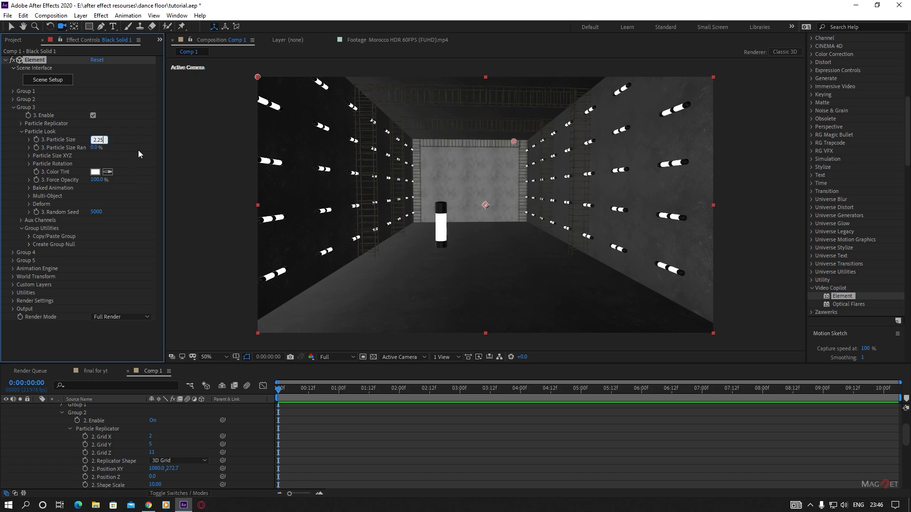
type("2.25")
left_click(115, 142)
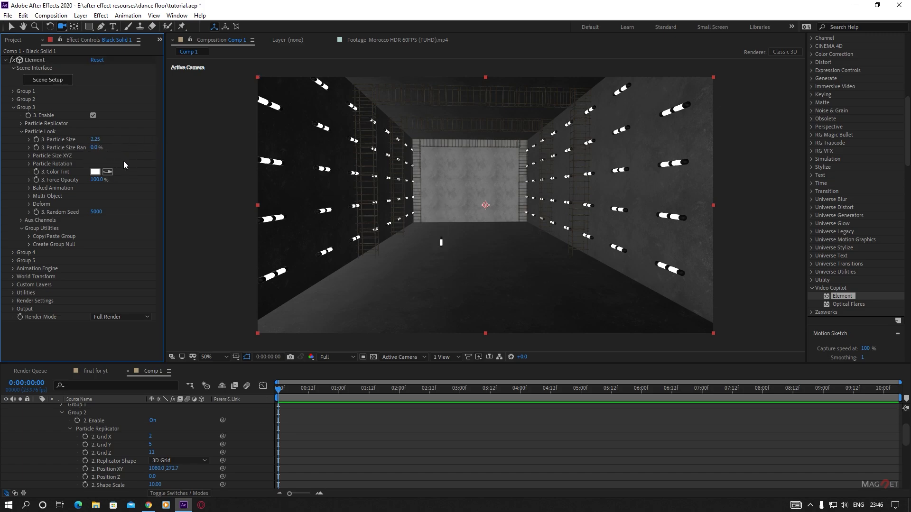
Set Group 3's replicator shape to 3D Grid with Grid Y 1 and Grid Z 4, and raise its Y position to -2.
left_click(21, 123)
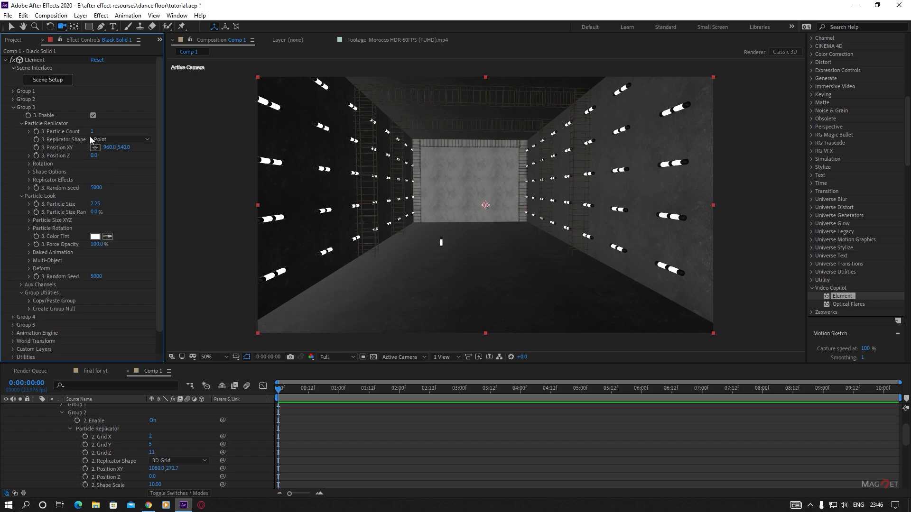
left_click(109, 139)
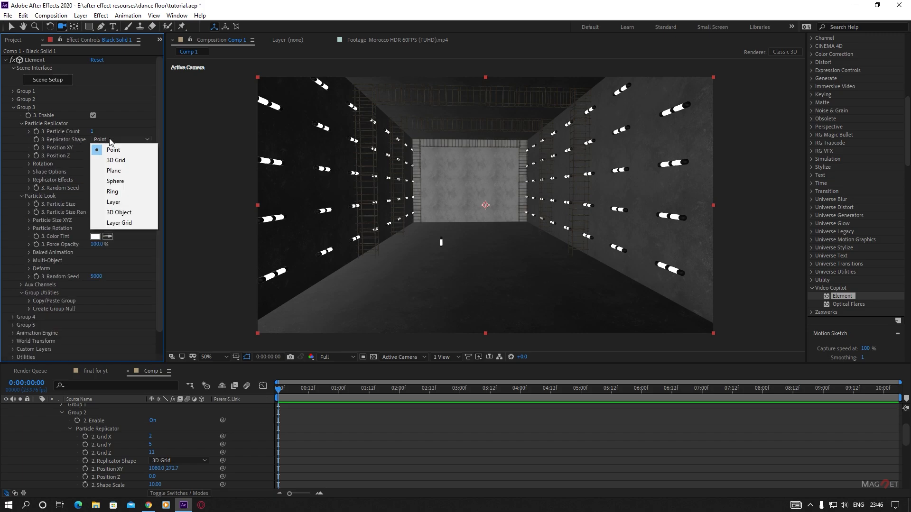
left_click(125, 160)
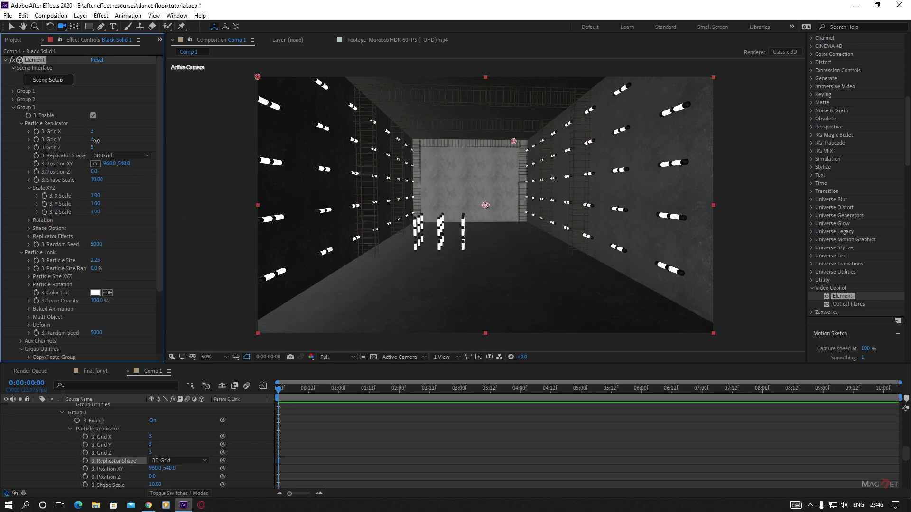
left_click_drag(96, 141, 93, 141)
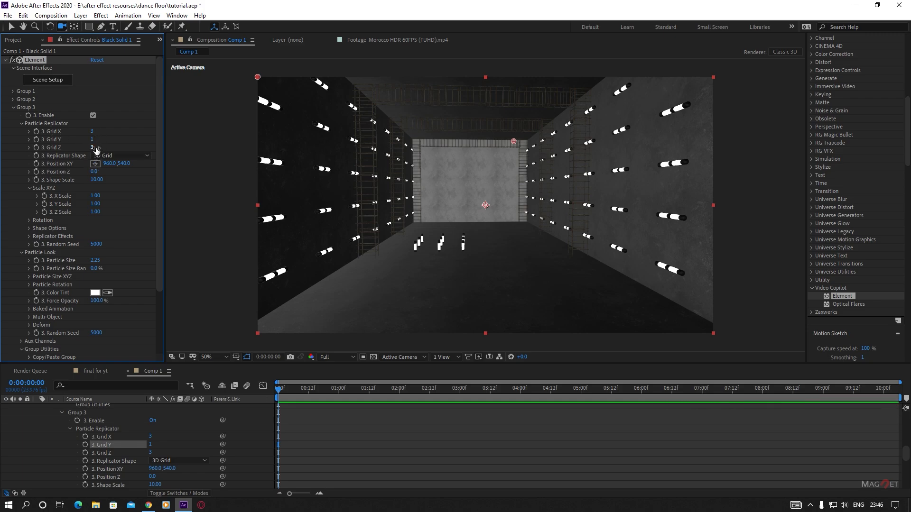
left_click_drag(132, 166, 99, 147)
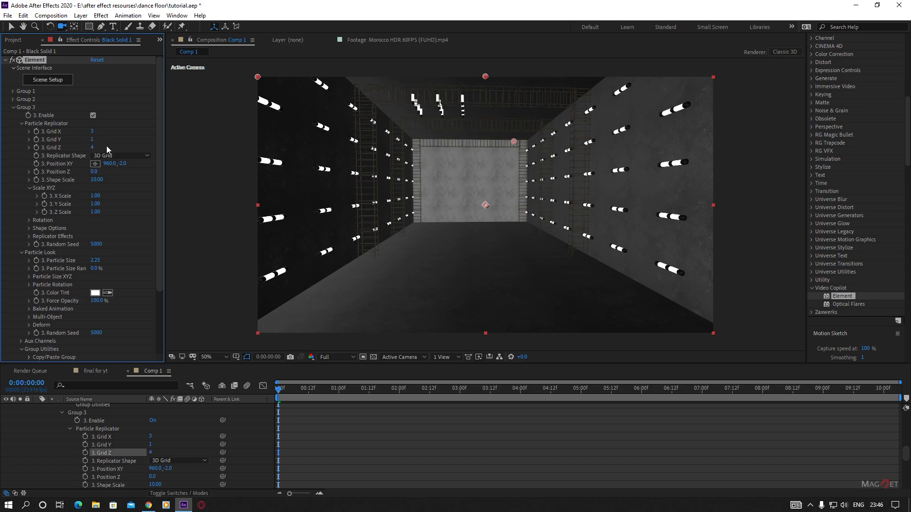
Spread Group 3 across the ceiling with Grid X 5, Grid Z 6, X scale 3.90, Z scale 6.90 and X position 986.
left_click_drag(98, 132, 116, 132)
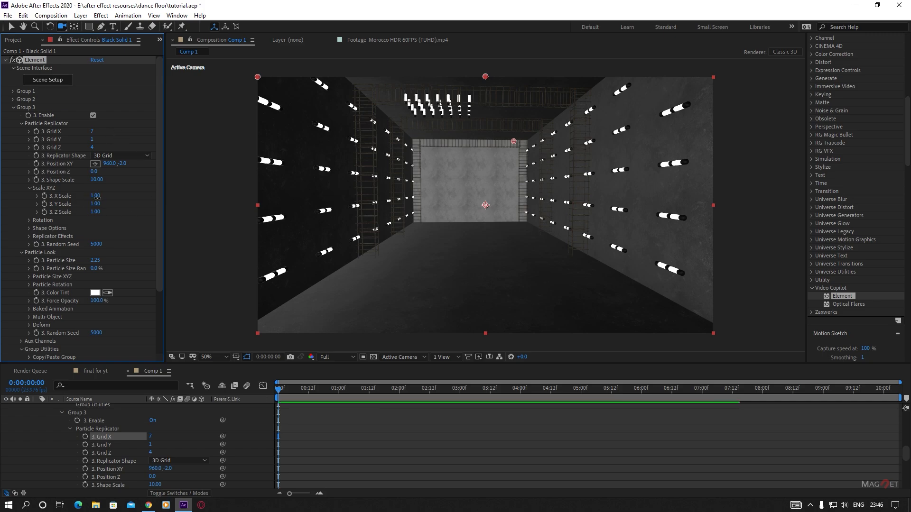
left_click_drag(97, 200, 137, 162)
left_click_drag(101, 196, 123, 210)
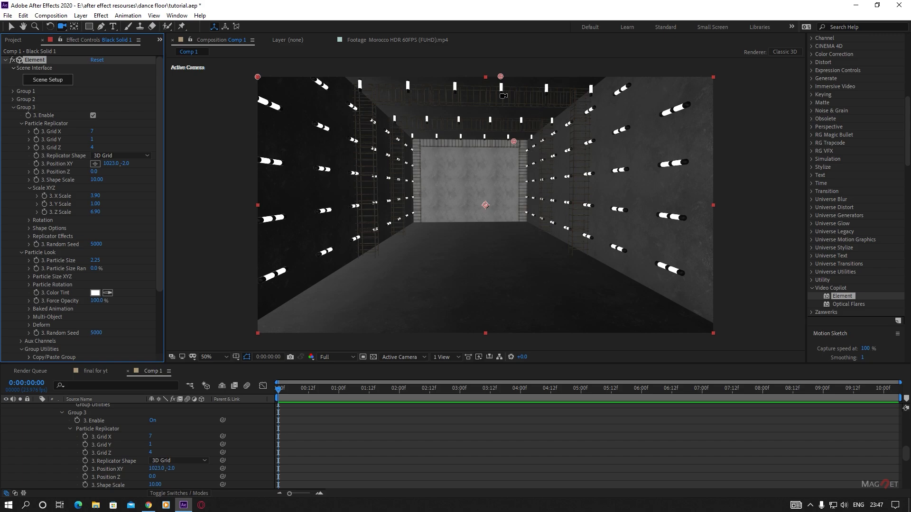
left_click_drag(97, 149, 104, 132)
left_click_drag(174, 136, 195, 135)
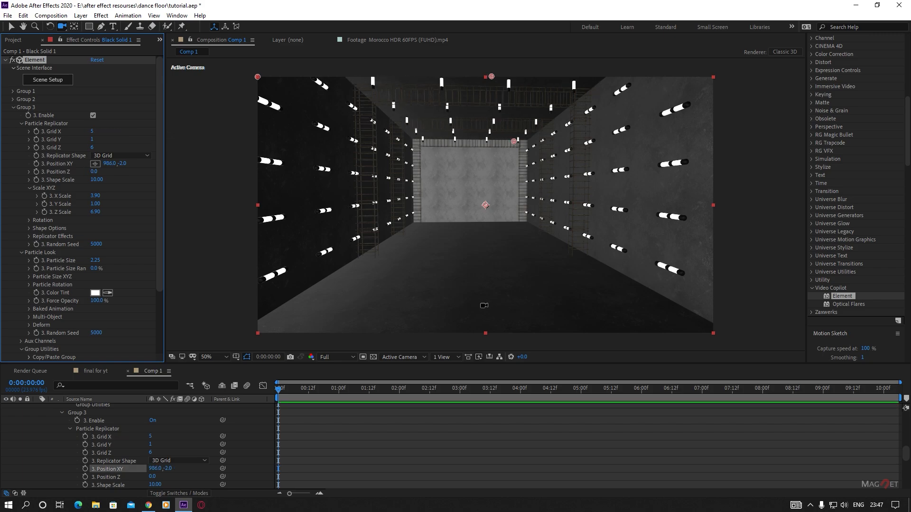
Reframe the camera to show more of the ceiling lights and the back wall.
left_click(487, 294)
left_click_drag(486, 294, 486, 293)
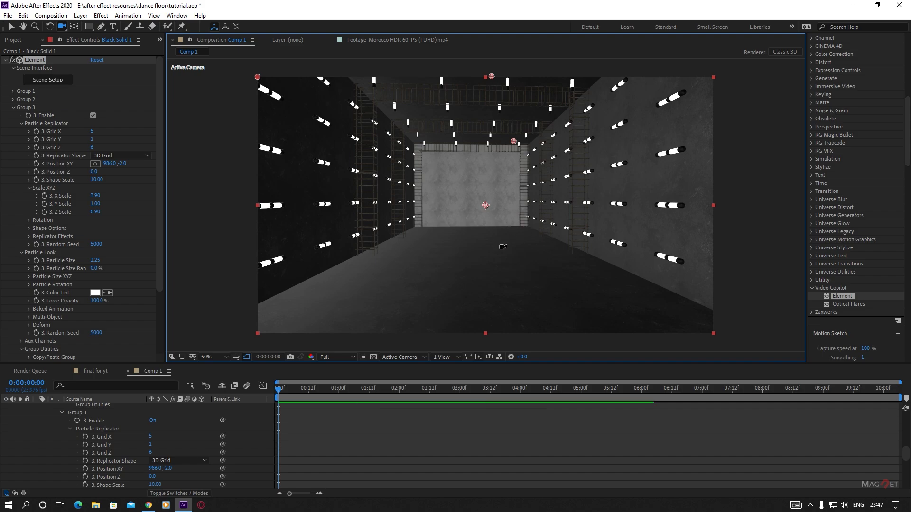
left_click_drag(503, 247, 510, 266)
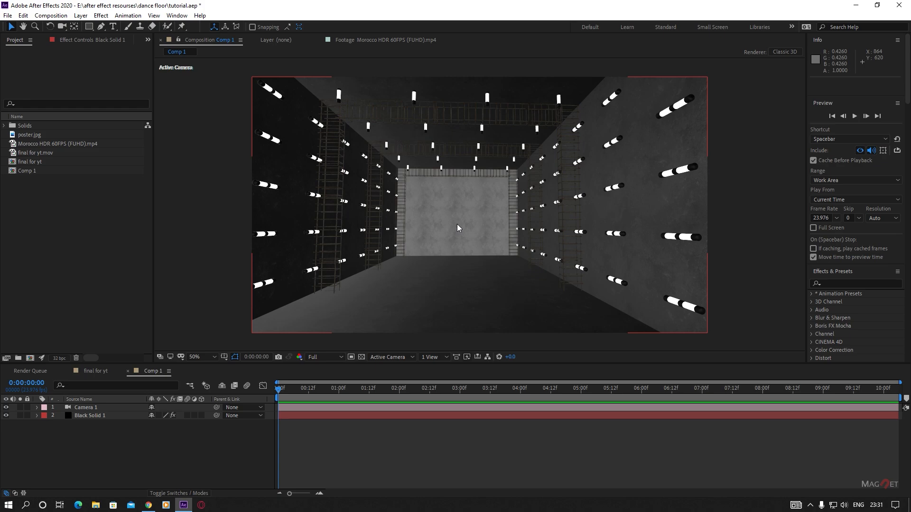
Create a composition from Morocco HDR 60FPS (FUHD).mp4 and add it to Comp 1 below Black Solid 1.
double_click(45, 144)
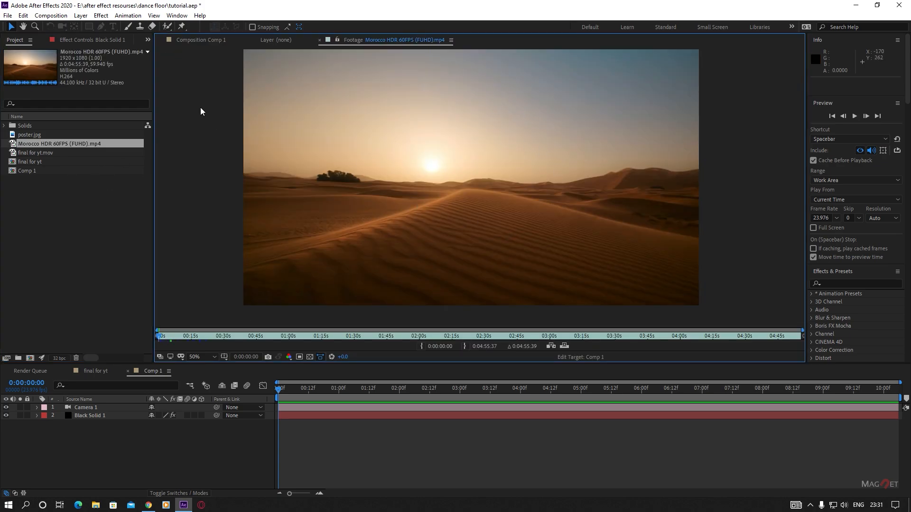
left_click(201, 40)
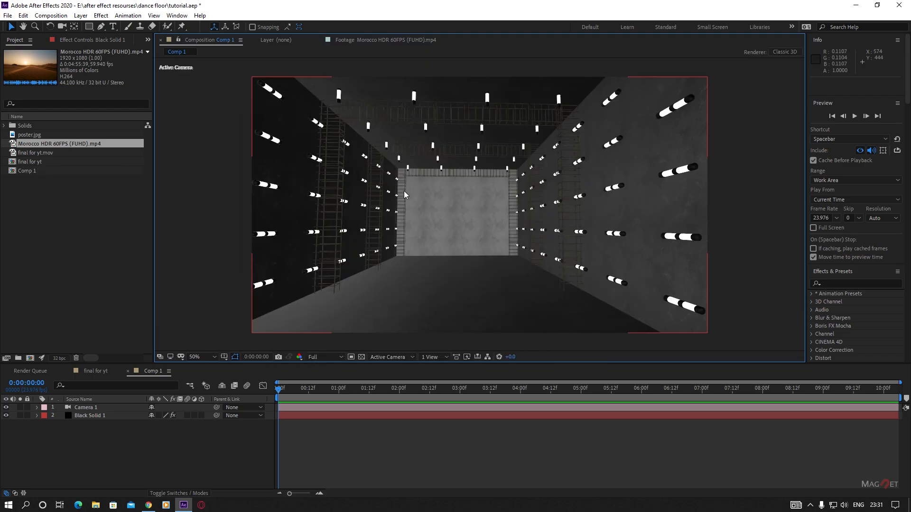
left_click_drag(51, 144, 30, 358)
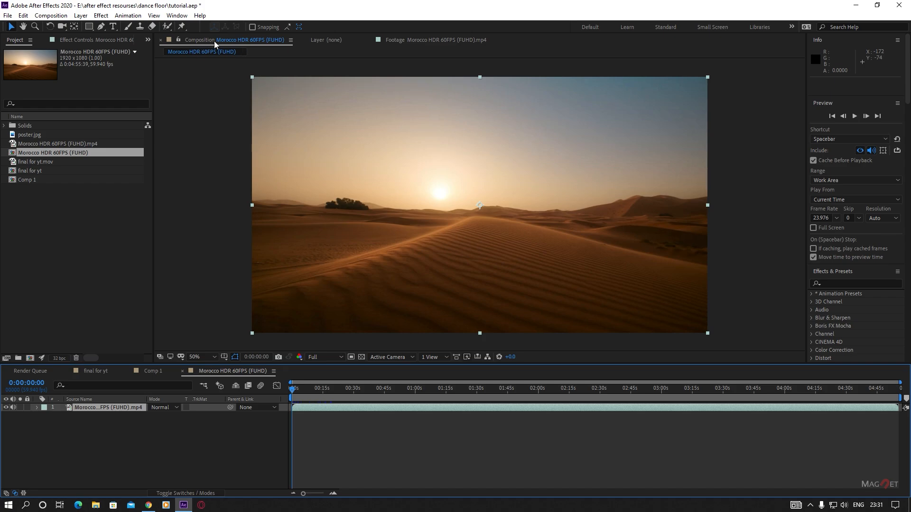
left_click(153, 374)
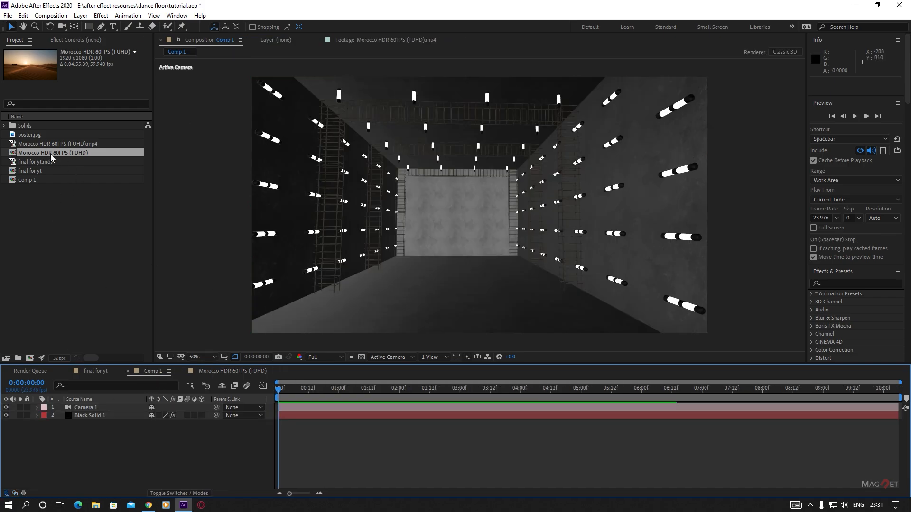
left_click_drag(48, 155, 92, 445)
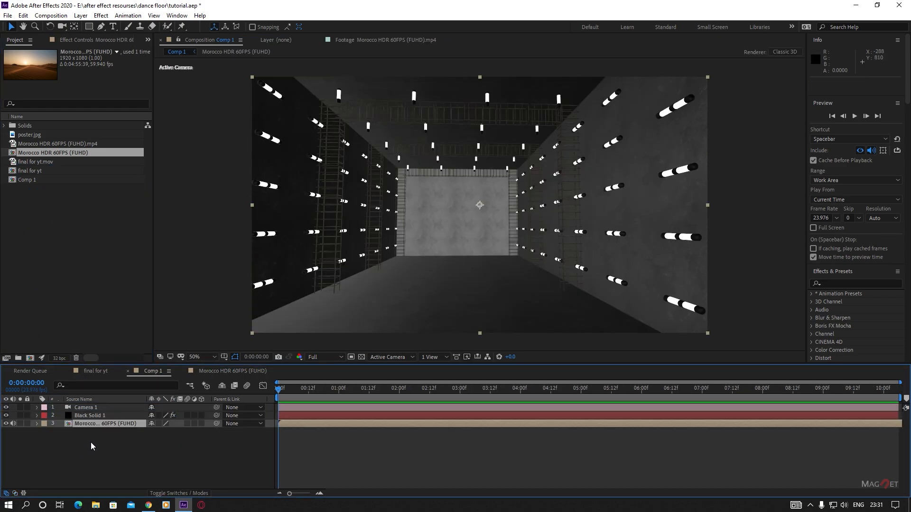
Mute and hide the Morocco HDR 60FPS (FUHD) layer, and assign it to Layer 1 of Element's Custom Texture Maps on Black Solid 1.
left_click(12, 424)
left_click(6, 424)
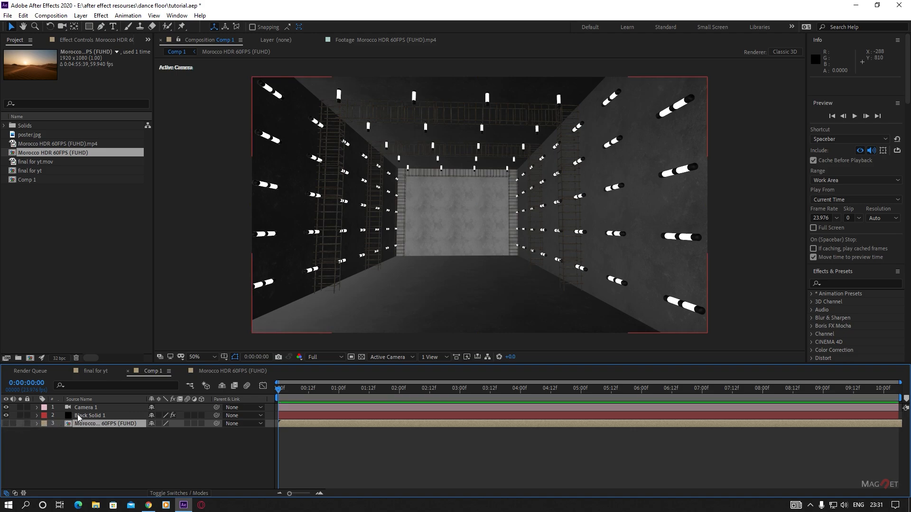
left_click(92, 416)
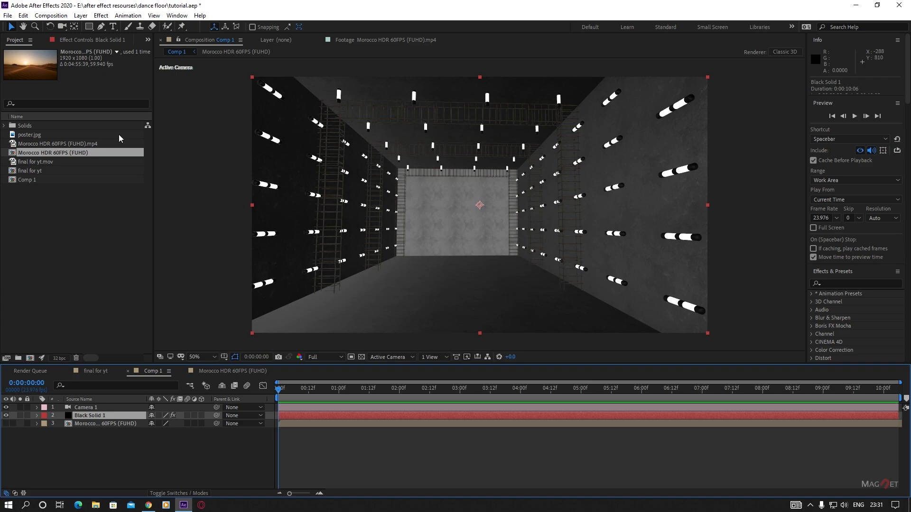
left_click(76, 41)
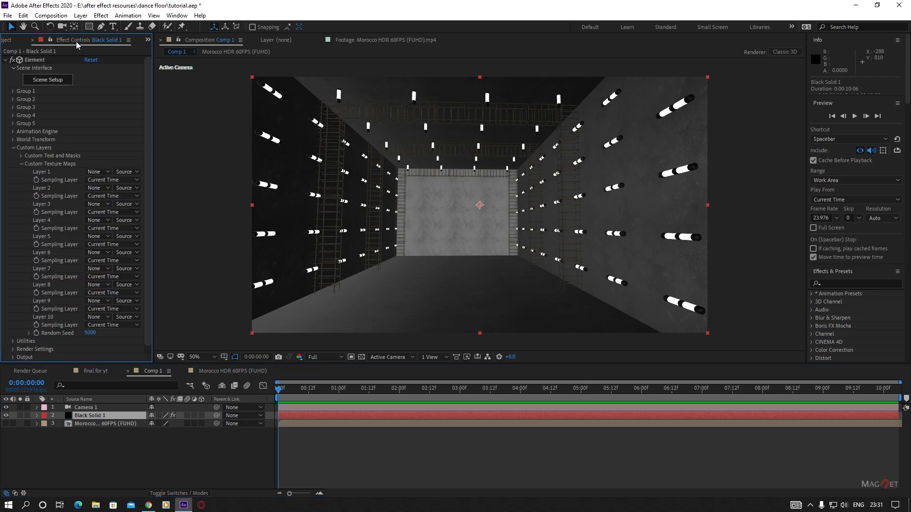
left_click(13, 148)
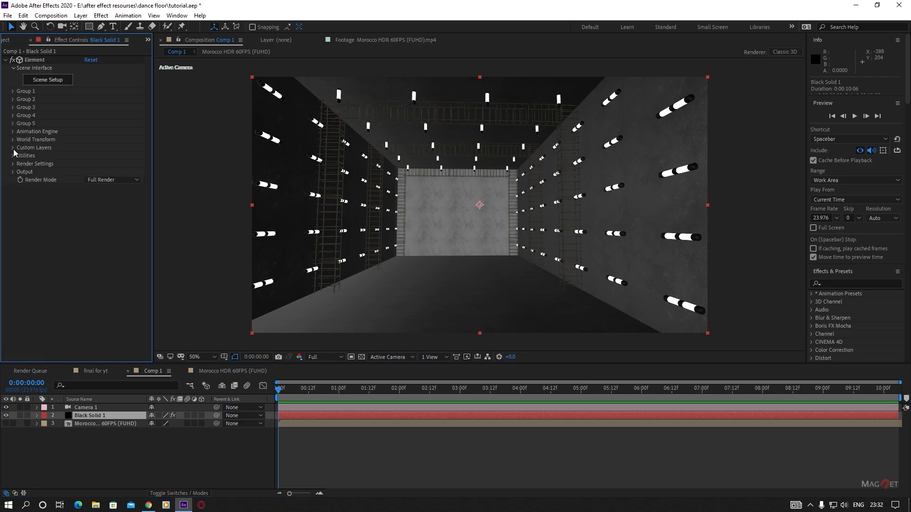
left_click(13, 149)
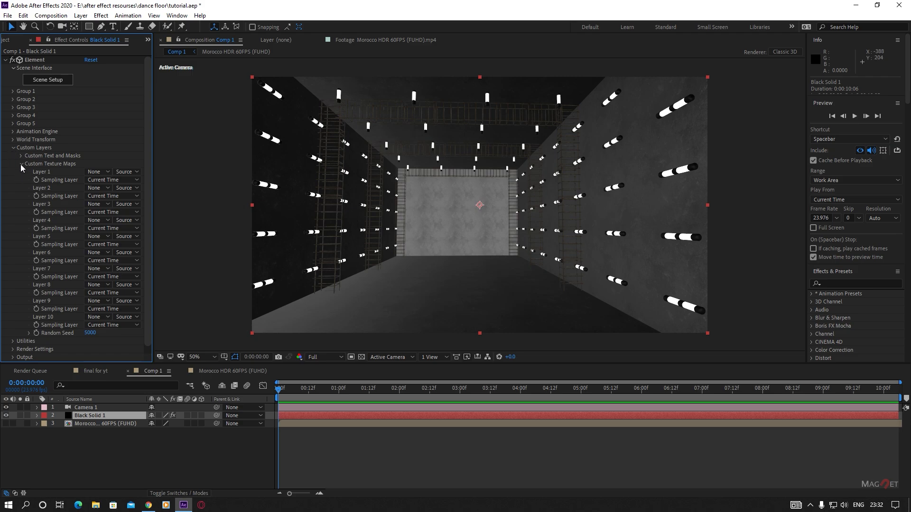
left_click(22, 164)
left_click(21, 165)
left_click(99, 172)
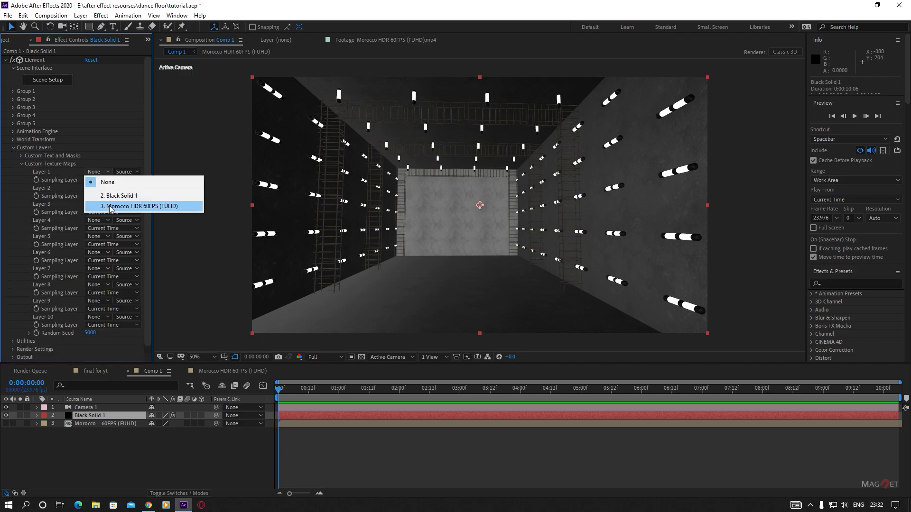
left_click(139, 207)
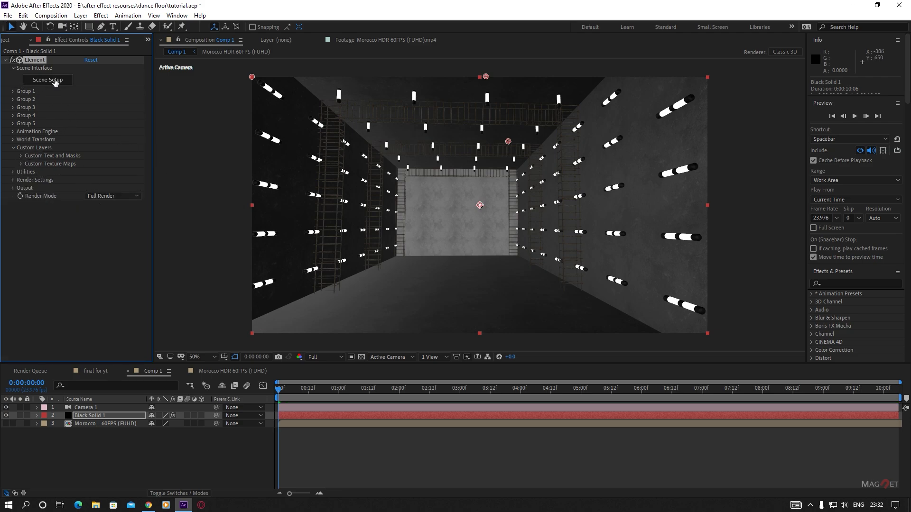
In Element's Scene Setup, raise the room's floor plane along Y so it cuts off the lower part of the walls.
left_click(54, 80)
scroll(329, 217, "down", 10)
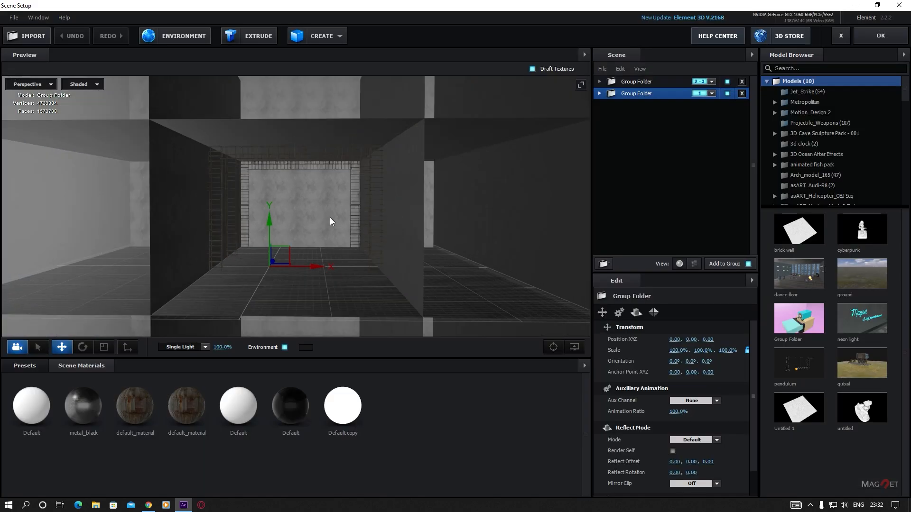
scroll(345, 226, "up", 5)
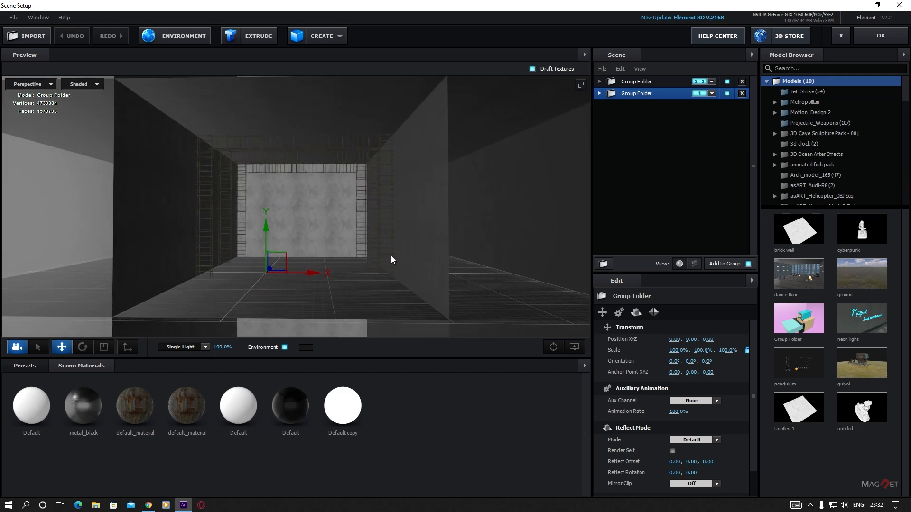
left_click_drag(391, 255, 326, 232)
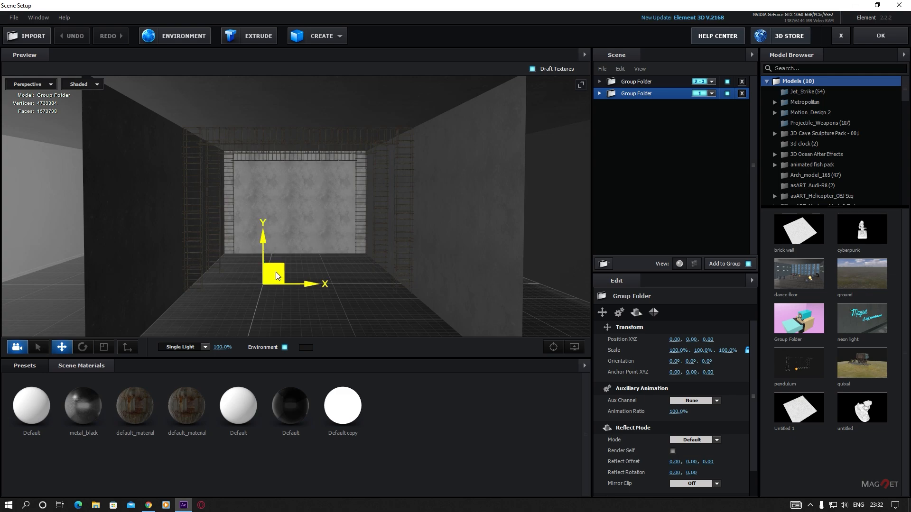
key("ctrl+z")
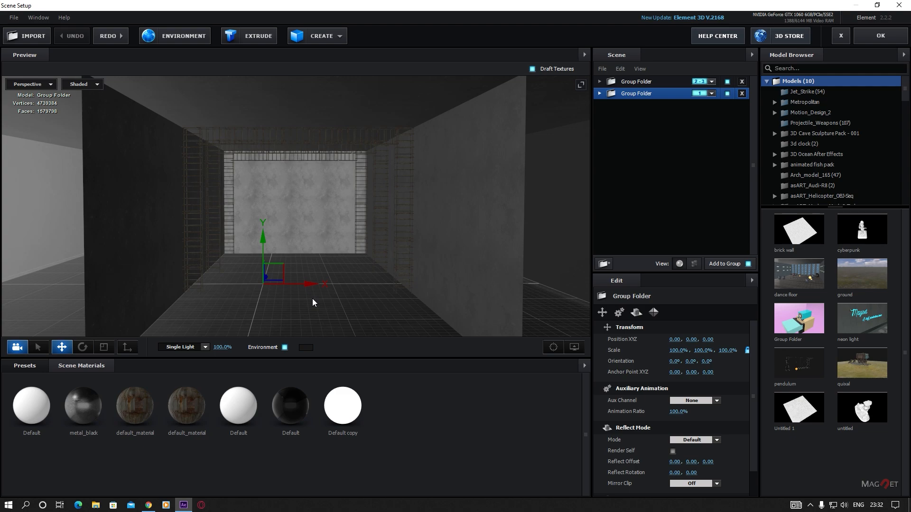
left_click(292, 294)
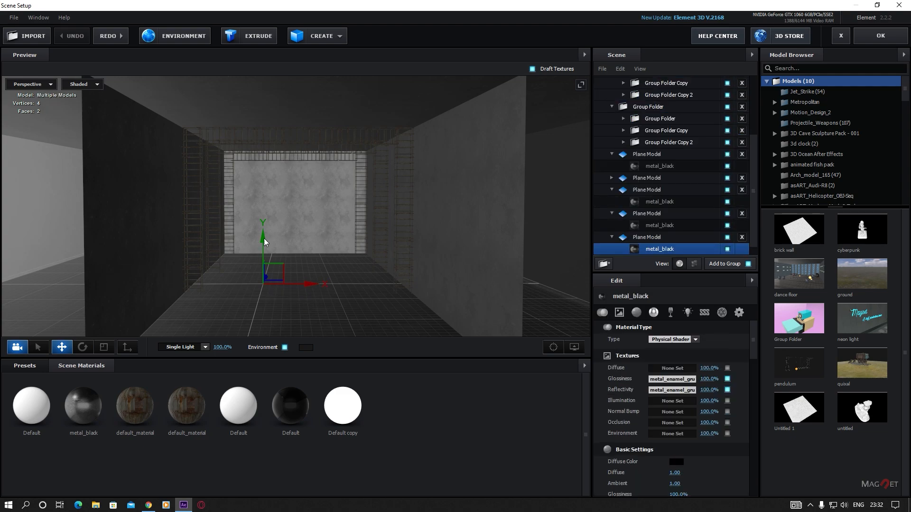
left_click_drag(264, 241, 263, 197)
scroll(304, 201, "up", 3)
scroll(304, 201, "up", 3)
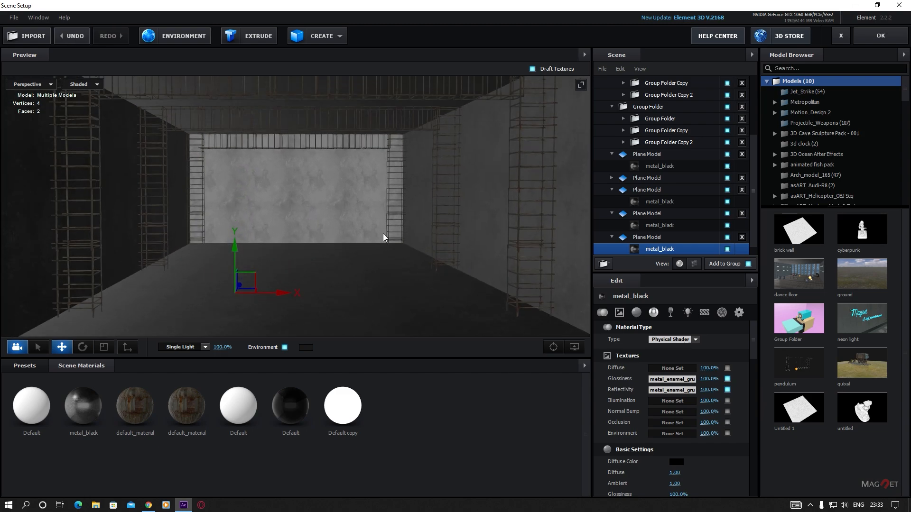
Select the room's back wall plane and scale down its height to roughly the distance between floor and ceiling.
scroll(326, 255, "down", 3)
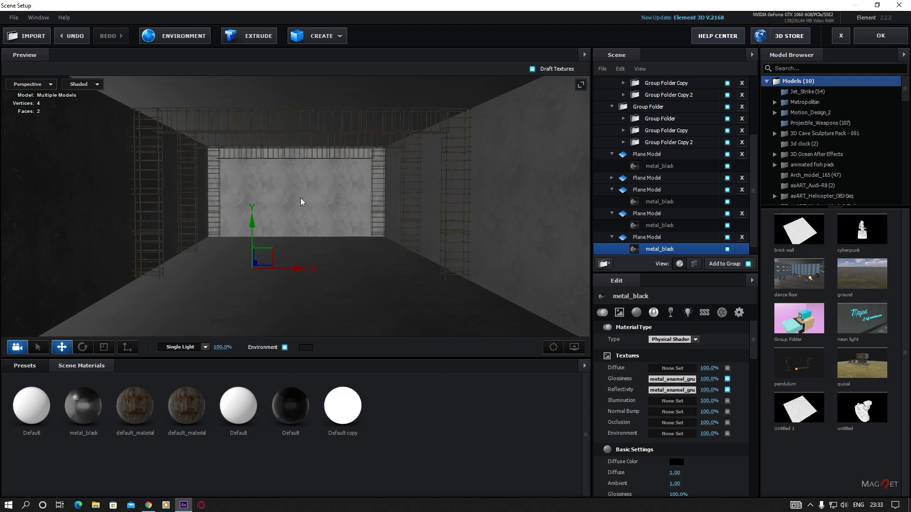
scroll(331, 260, "up", 3)
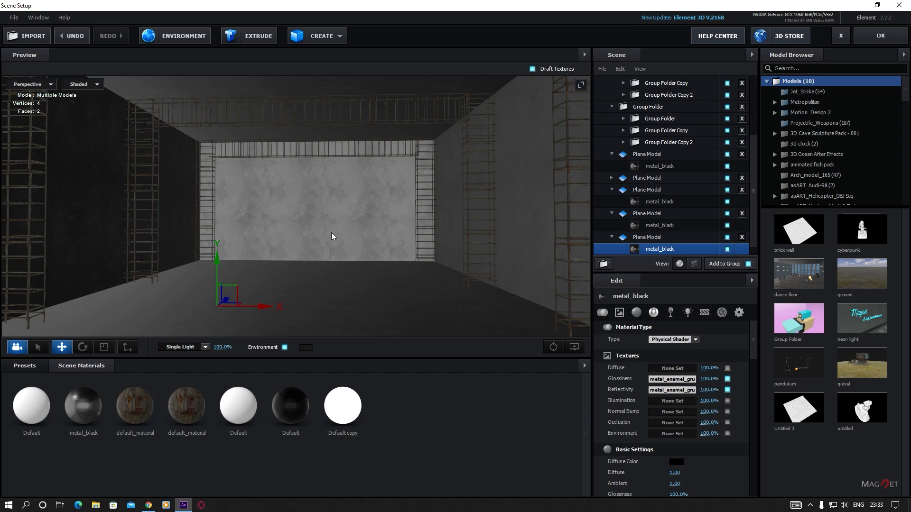
scroll(332, 233, "down", 3)
left_click_drag(331, 233, 384, 149)
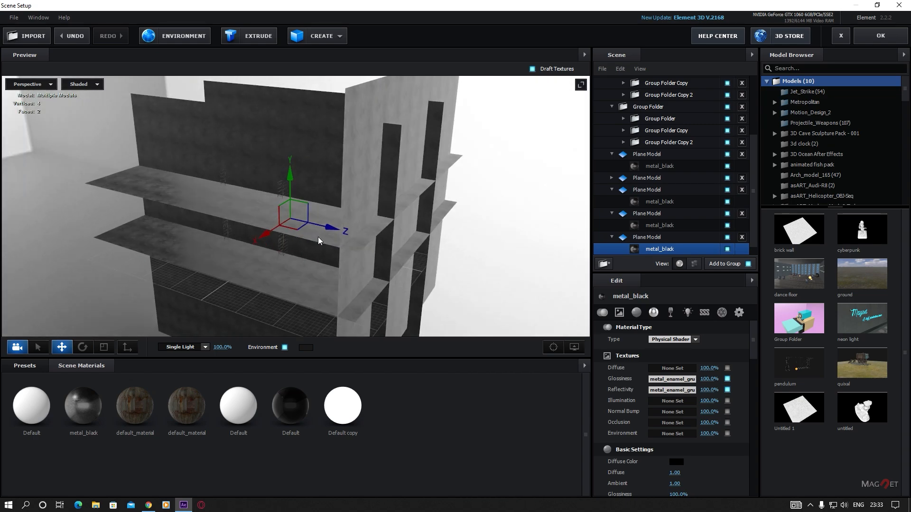
left_click(381, 161)
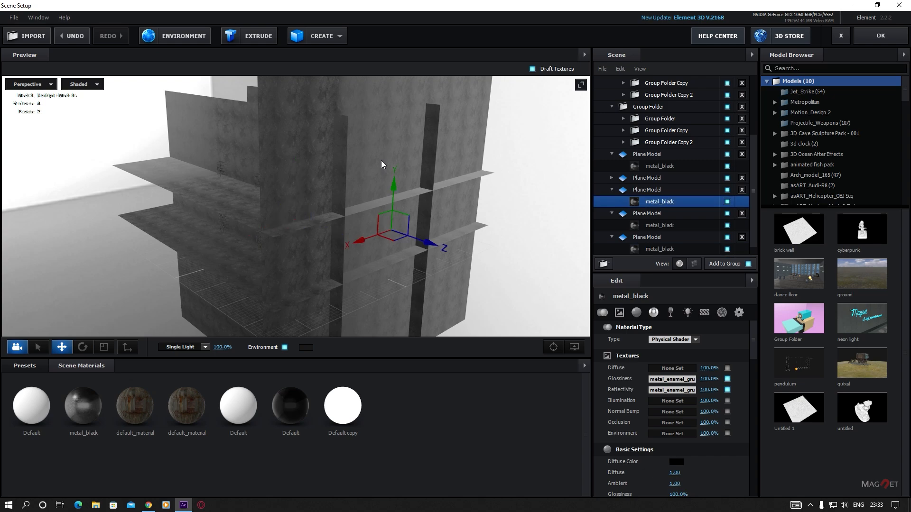
scroll(463, 223, "down", 2)
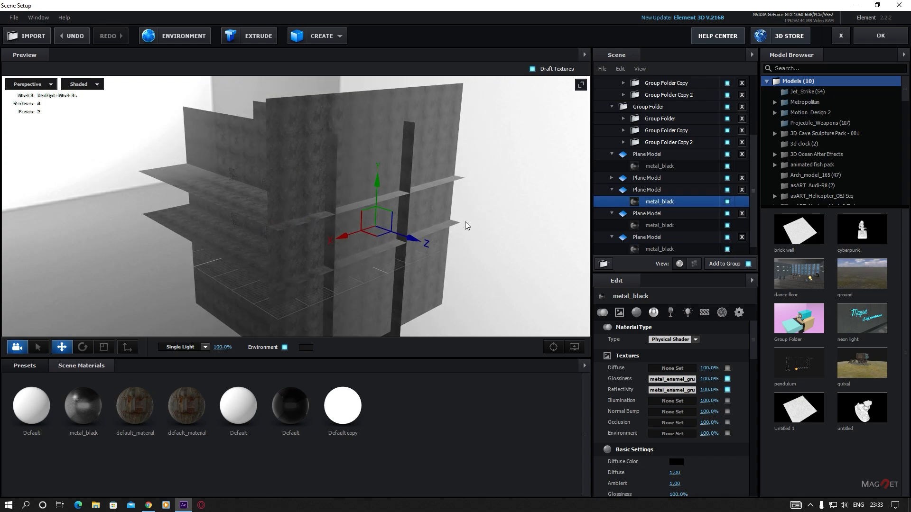
left_click(104, 348)
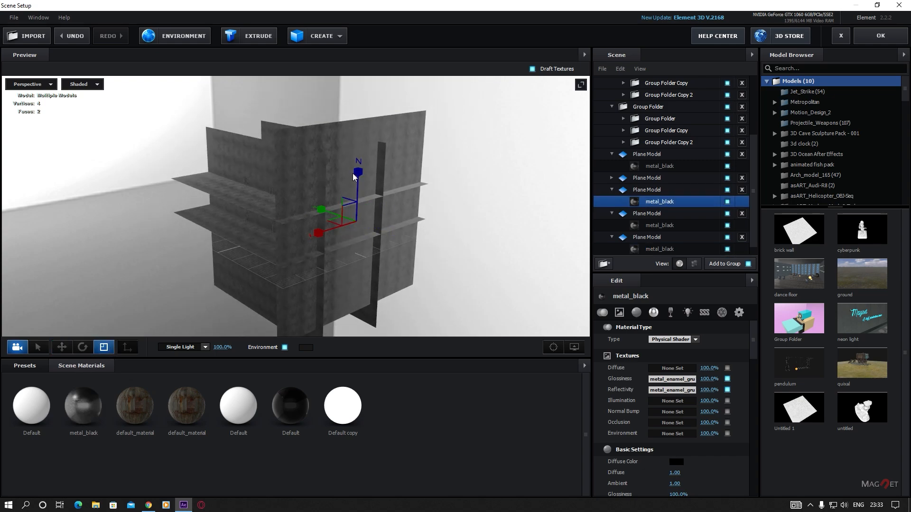
left_click_drag(357, 199, 447, 153)
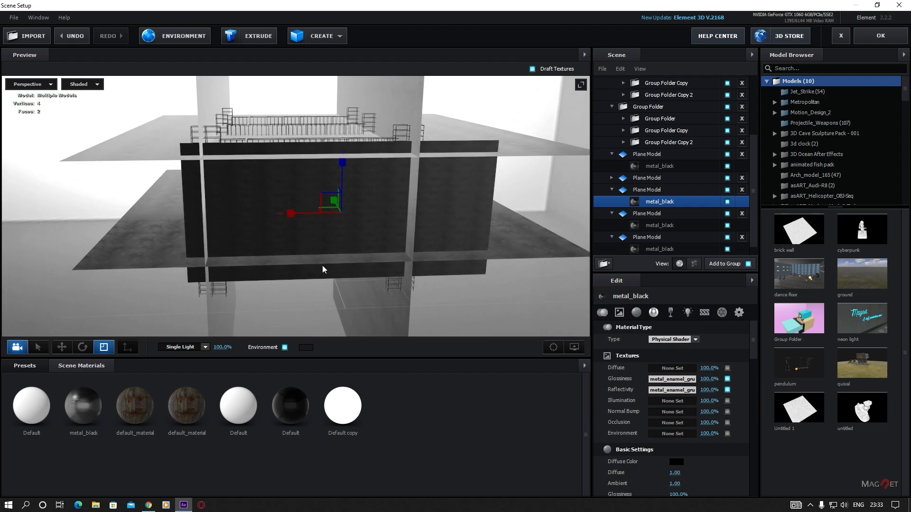
Center the back wall plane between the side walls and scale it to about 334.4% in X and 188.5% in Z.
left_click(61, 347)
mouse_move(286, 213)
left_mouse_down()
mouse_move(244, 216)
mouse_move(311, 212)
mouse_move(301, 211)
left_mouse_up()
left_click(104, 347)
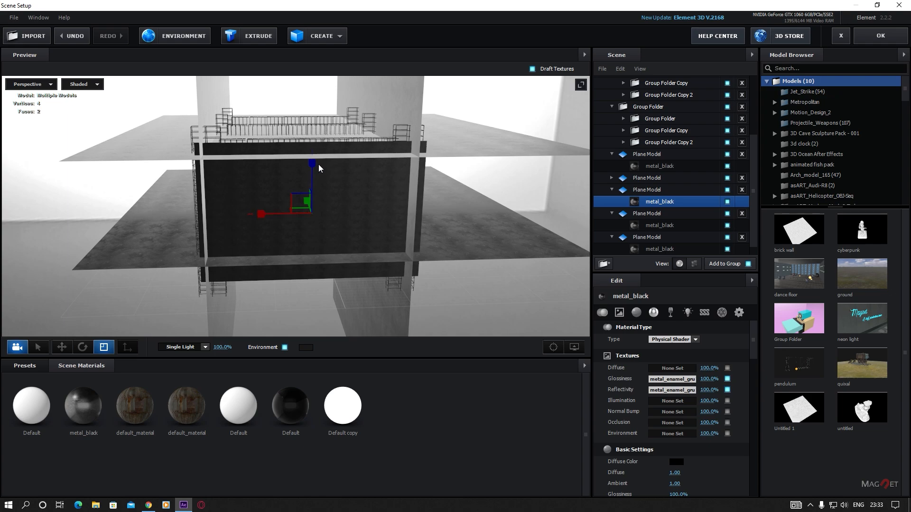
mouse_move(313, 165)
left_mouse_down()
mouse_move(312, 177)
mouse_move(313, 166)
left_mouse_up()
left_click(62, 347)
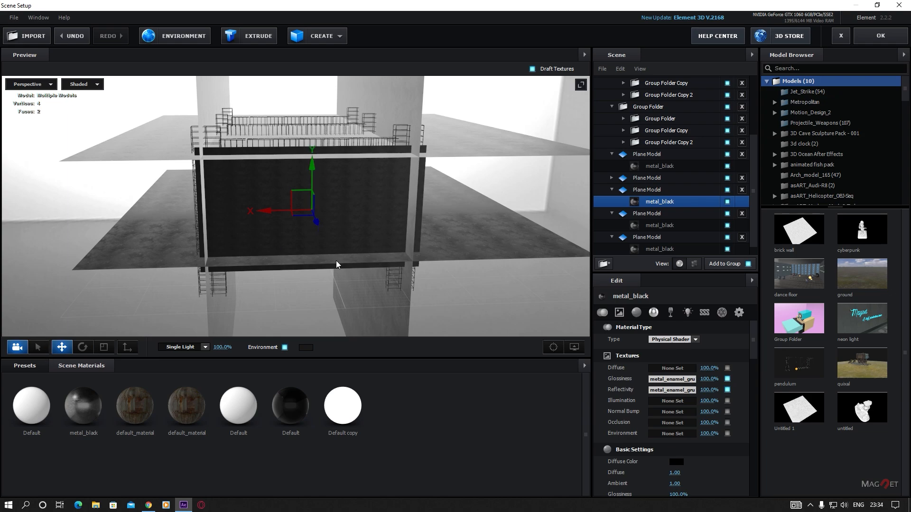
left_click_drag(336, 261, 409, 241)
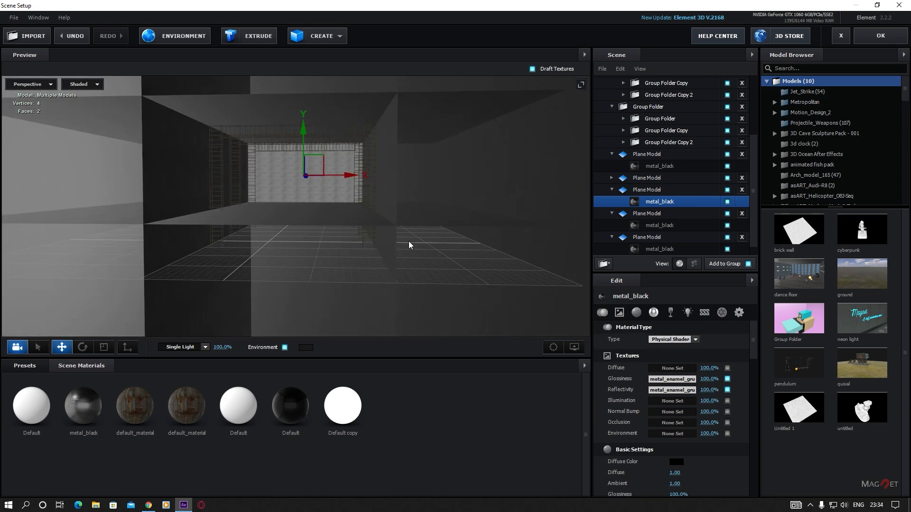
scroll(303, 212, "up", 5)
left_click_drag(307, 218, 302, 233)
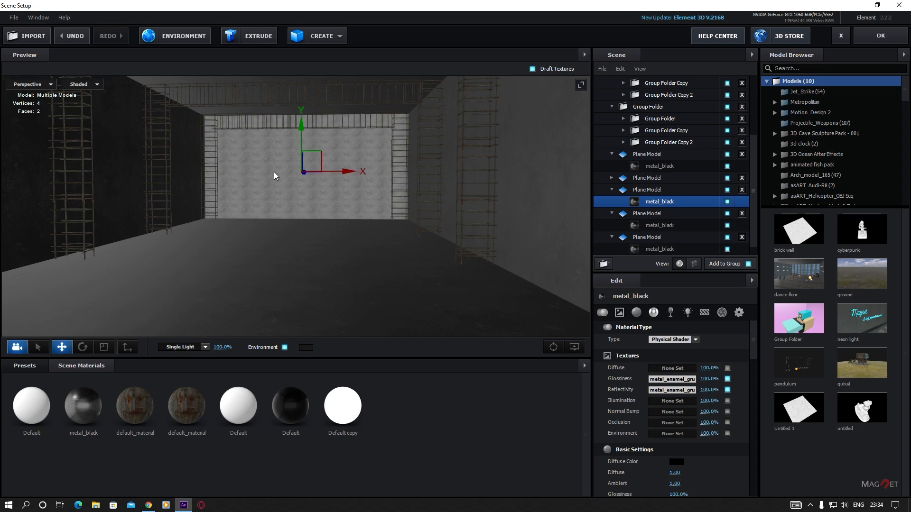
Reset the back wall plane's UV Repeat to 1.00, 1.00.
left_click(634, 190)
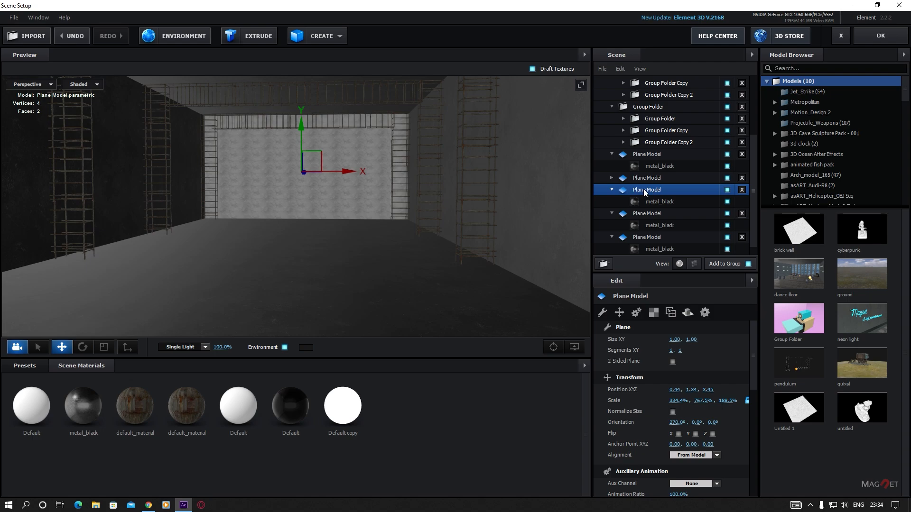
left_click(654, 312)
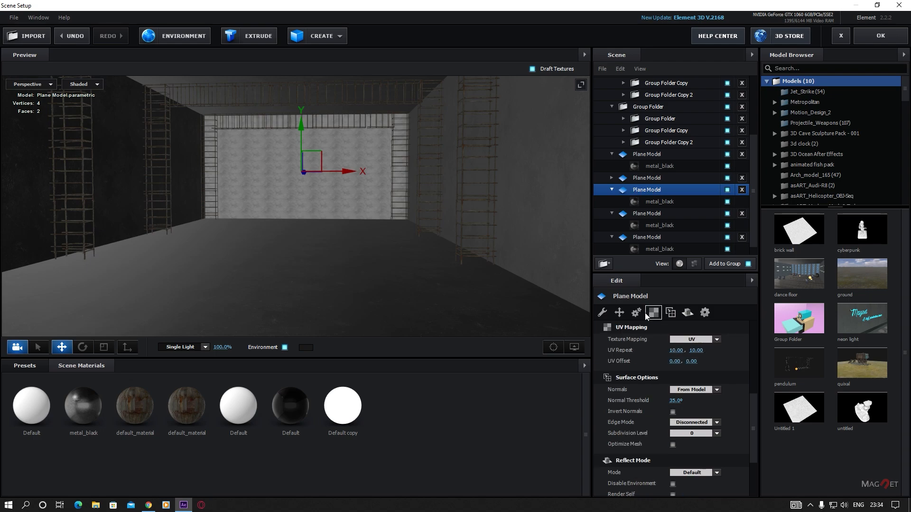
left_click(678, 351)
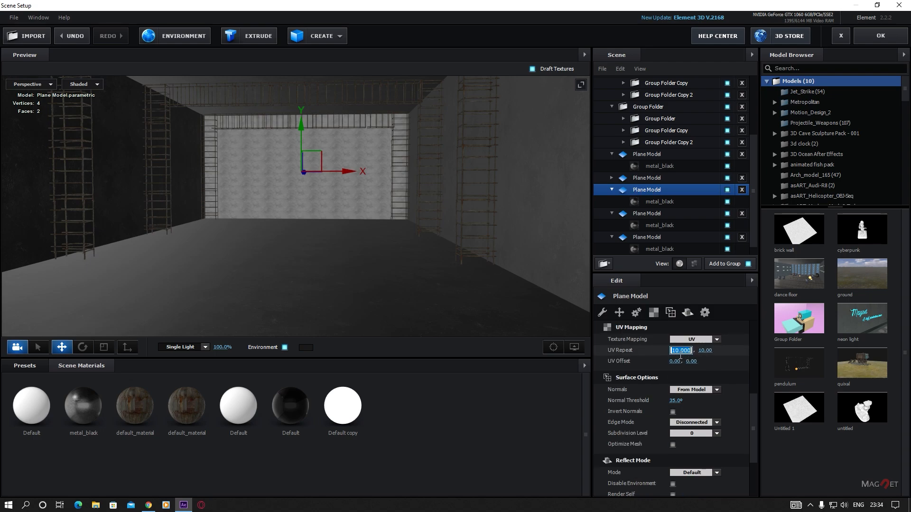
right_click(619, 354)
left_click(638, 400)
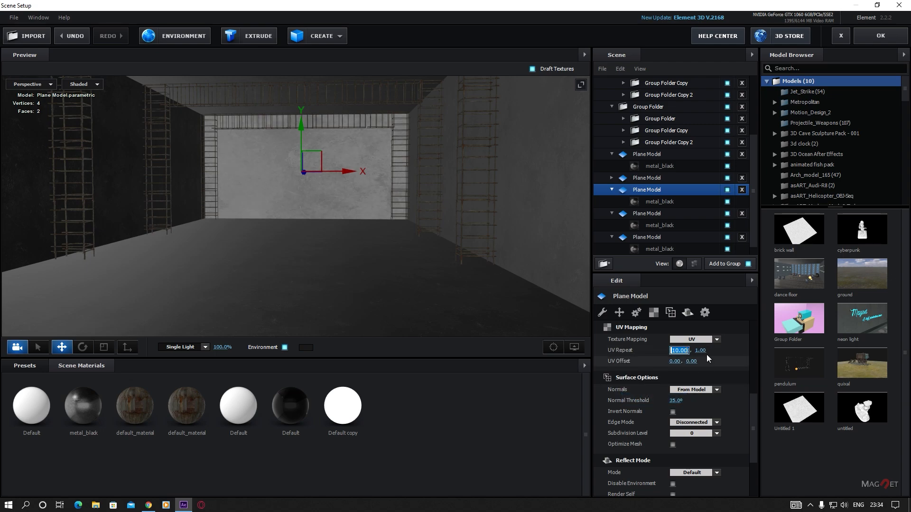
left_click(649, 358)
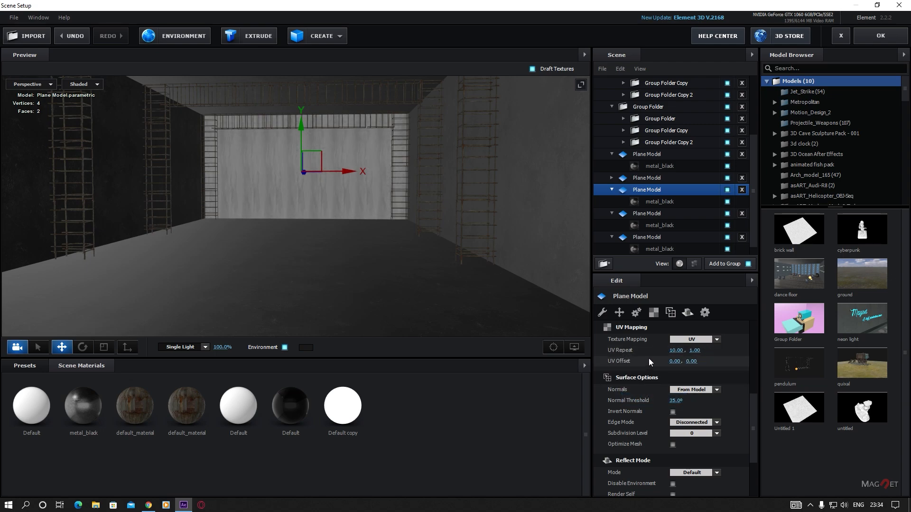
right_click(616, 350)
left_click(641, 400)
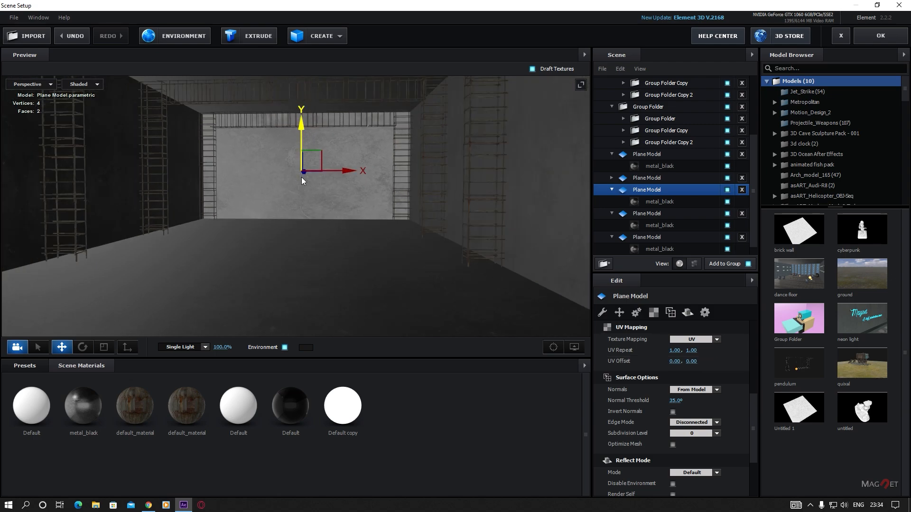
Duplicate and replace the back wall's metal_black material, and clear the copy's Glossiness texture.
left_click(650, 200)
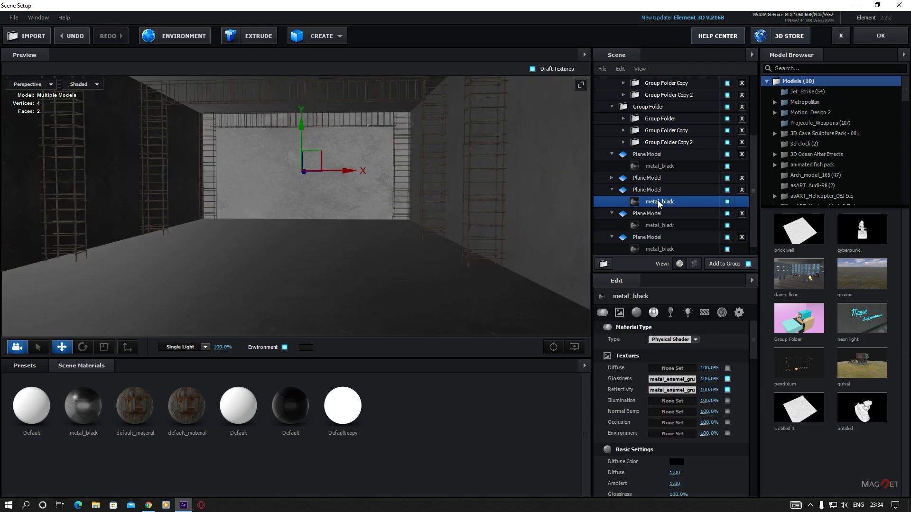
right_click(651, 202)
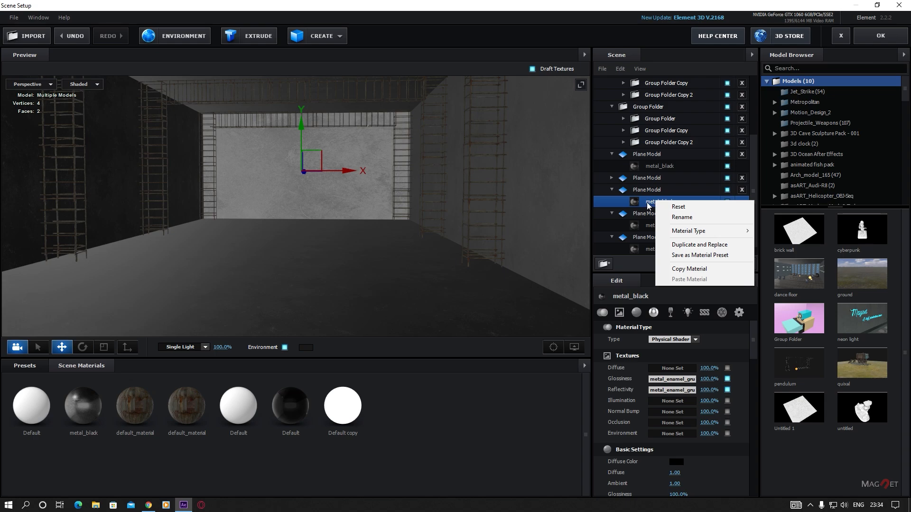
left_click(706, 245)
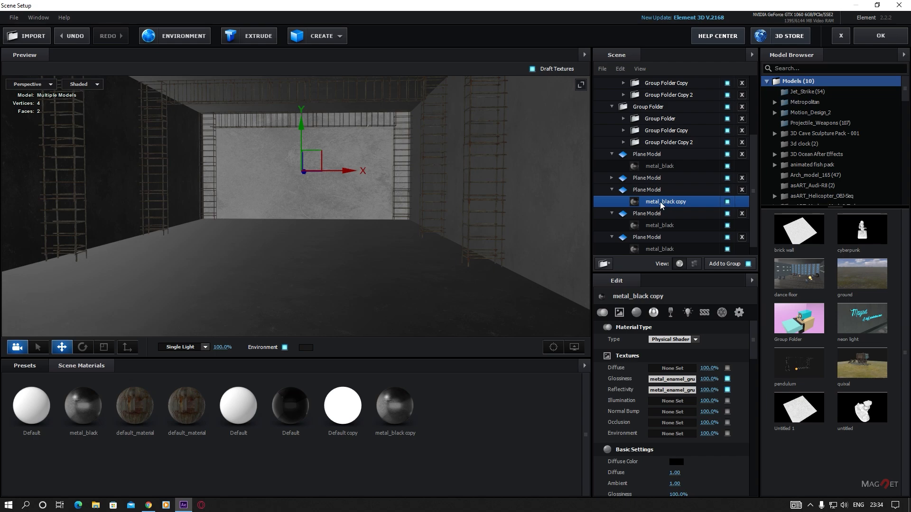
right_click(670, 384)
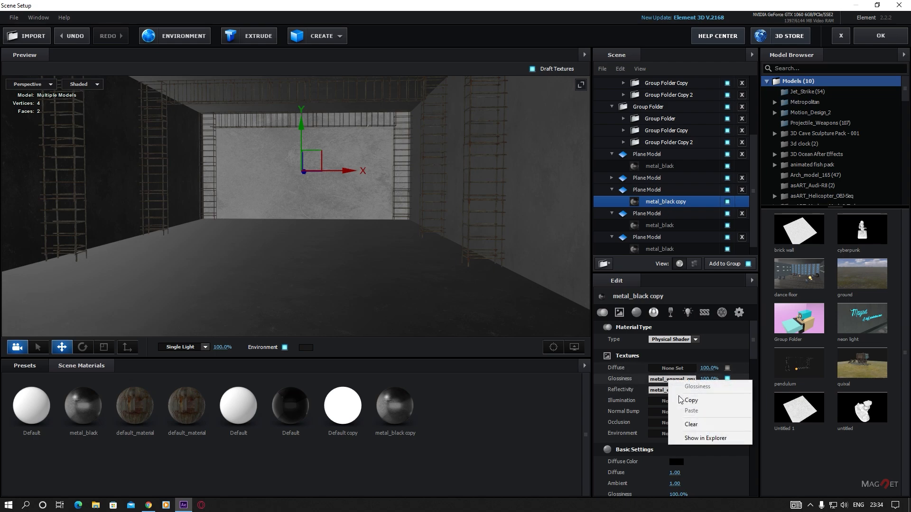
left_click(698, 422)
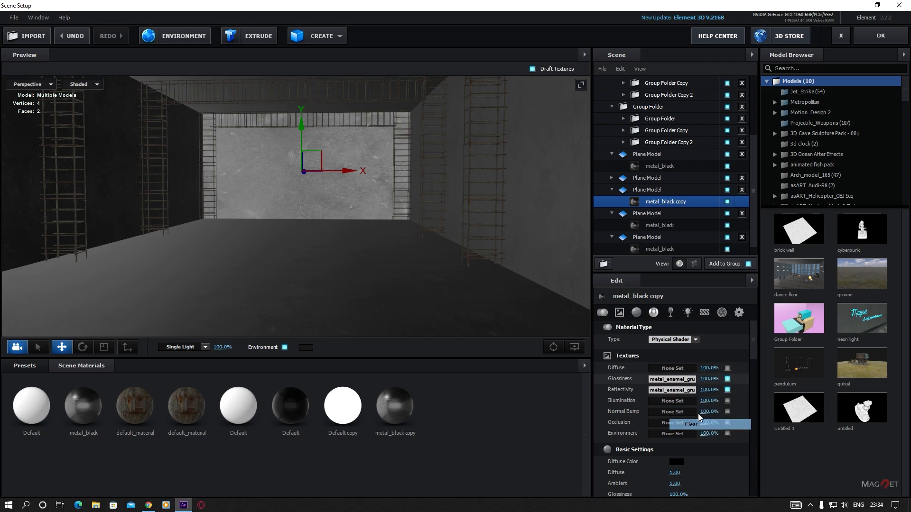
Clear the back wall material's Reflectivity texture and assign Custom Layer 1 [Morocco HDR 60FPS (FUHD)] as its Illumination texture.
right_click(672, 392)
left_click(688, 437)
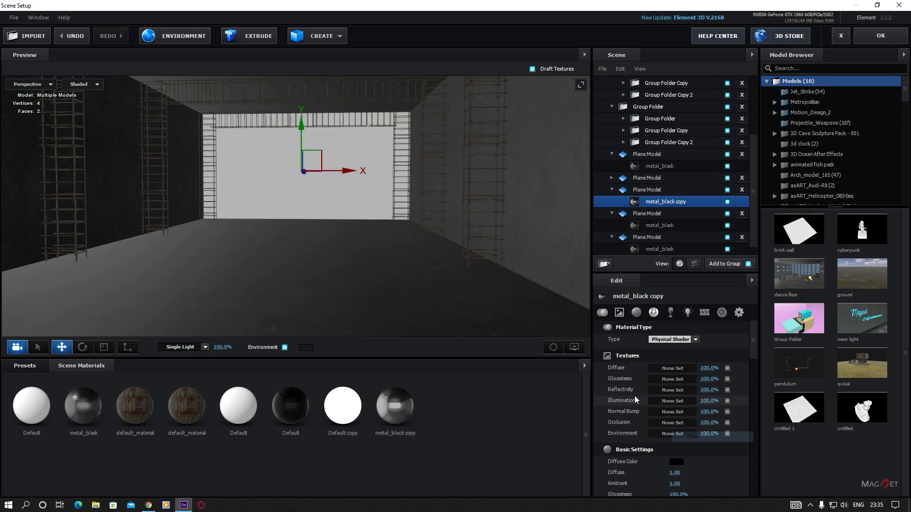
left_click(667, 402)
left_click(669, 327)
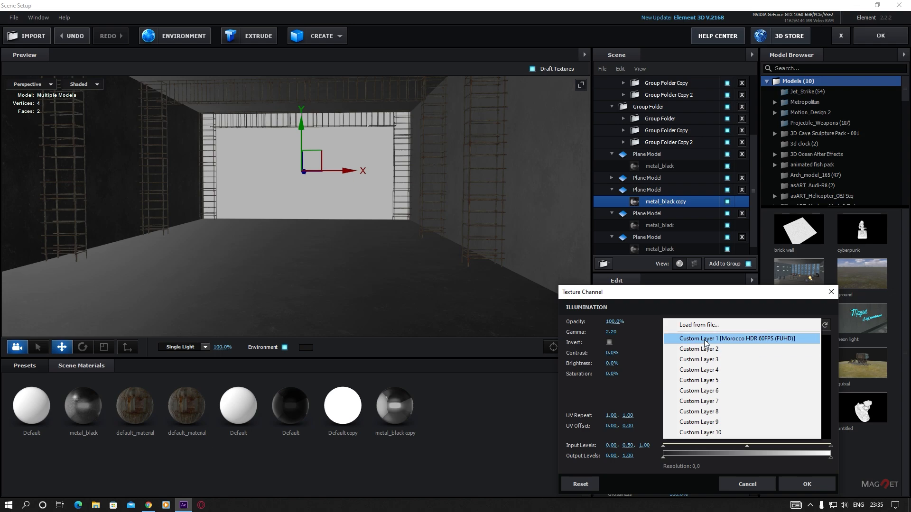
left_click(706, 340)
left_click(809, 483)
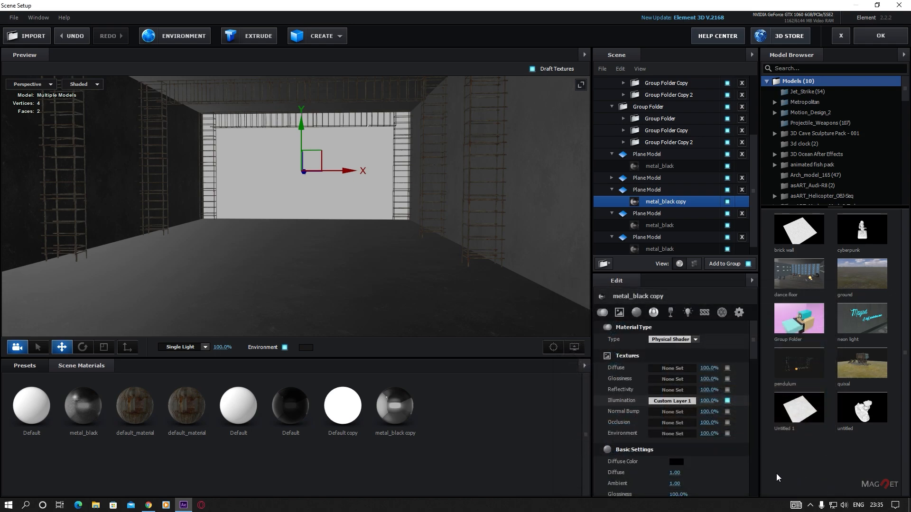
Disable Use Diffuse Color in the back wall material's Illumination settings and set the illumination Intensity to 200%.
scroll(656, 414, "down", 10)
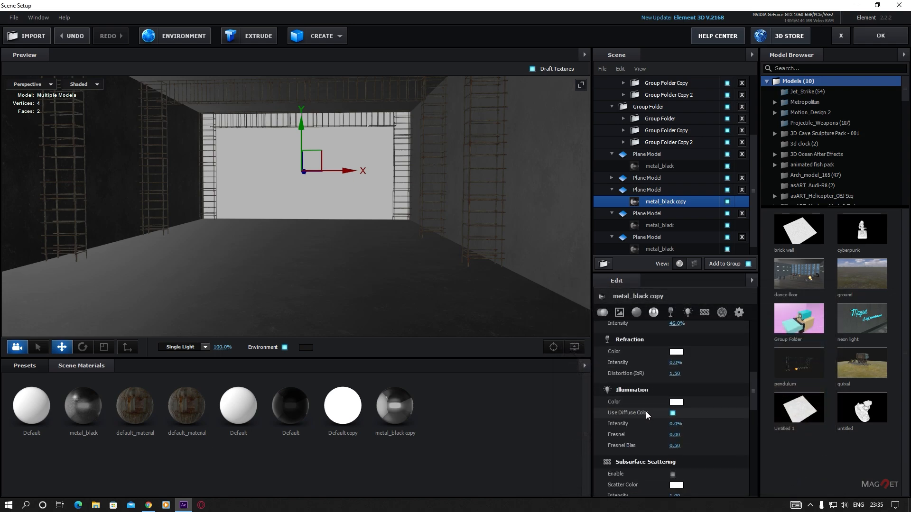
left_click(673, 414)
left_click(675, 425)
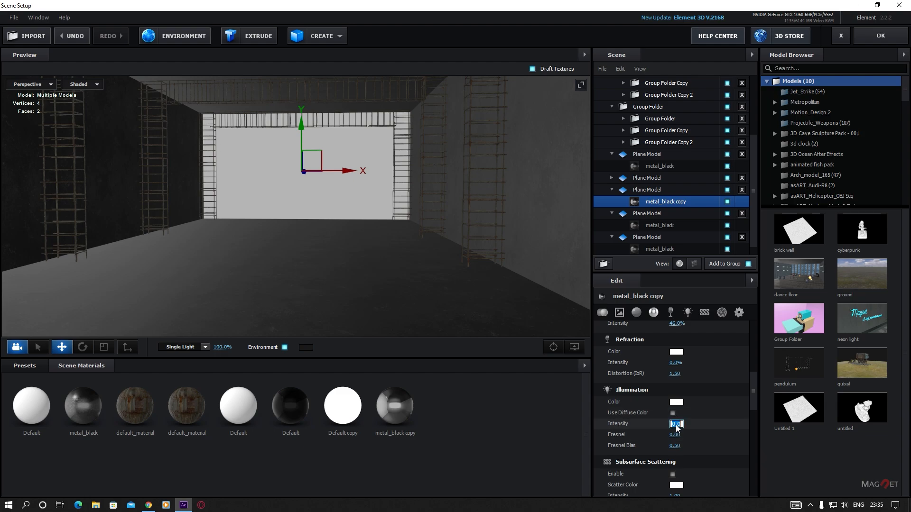
type("20")
left_click(709, 424)
scroll(286, 197, "up", 3)
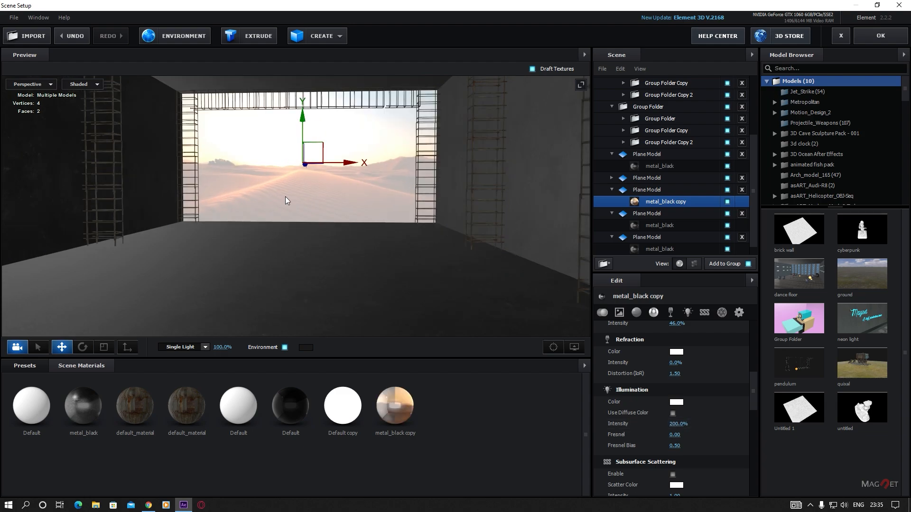
scroll(287, 182, "down", 1)
left_click_drag(287, 181, 270, 215)
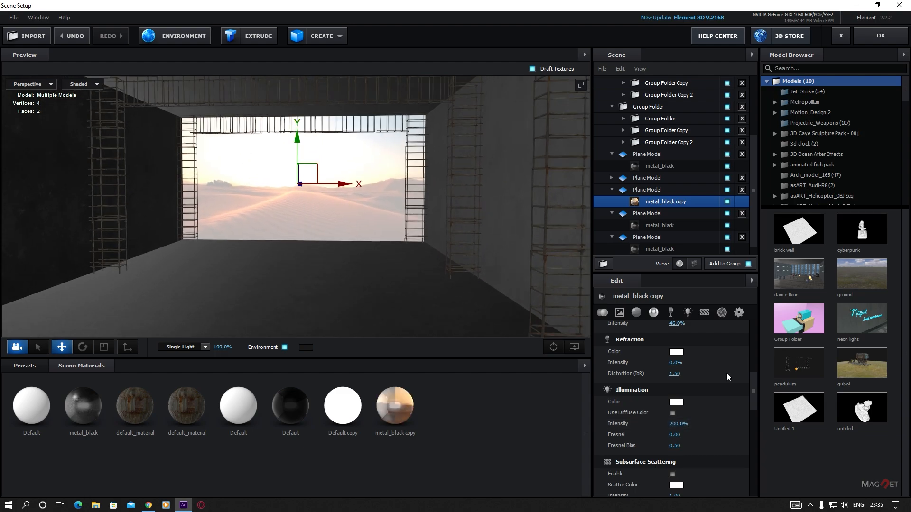
Set the back wall material's Glossiness, Specular Multiplier, Environment Multiplier and Reflectivity Intensity to 0%.
scroll(698, 406, "up", 4)
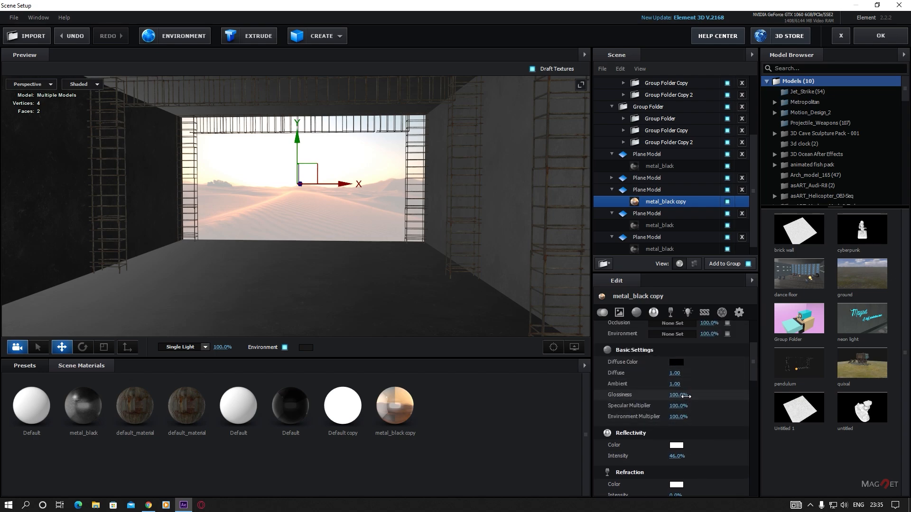
left_click_drag(687, 398, 450, 423)
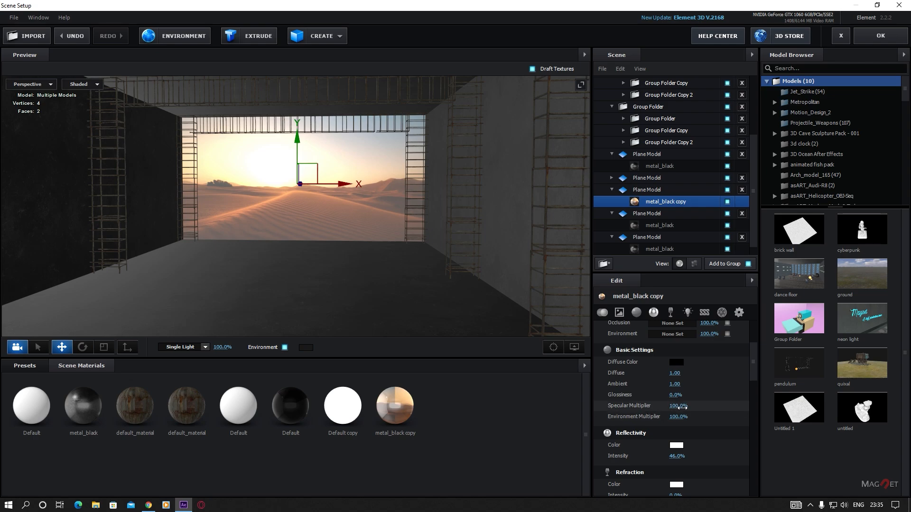
left_click_drag(677, 406, 463, 425)
left_click_drag(678, 416, 464, 429)
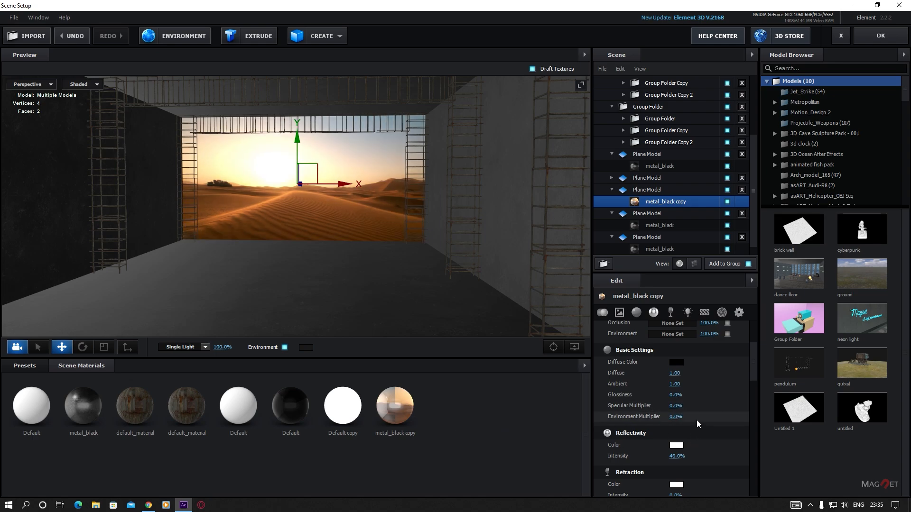
scroll(698, 417, "down", 3)
left_click_drag(670, 389, 569, 393)
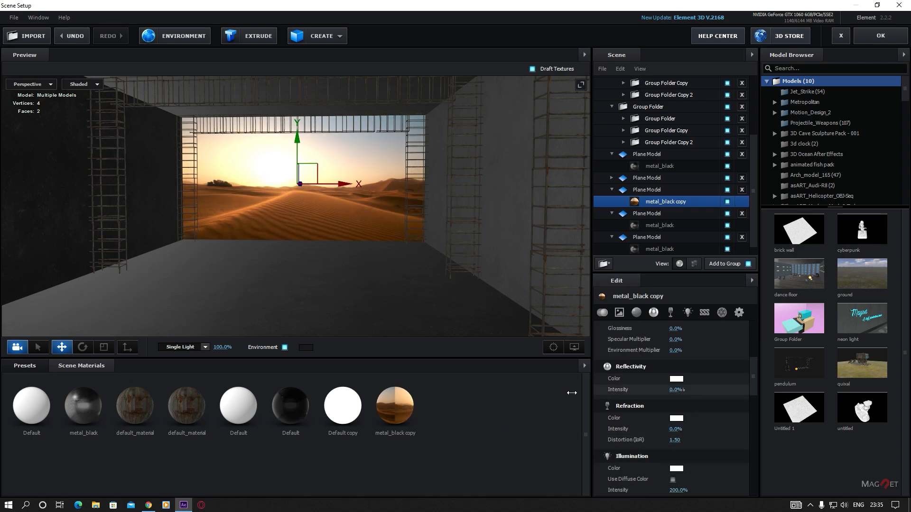
scroll(702, 402, "up", 4)
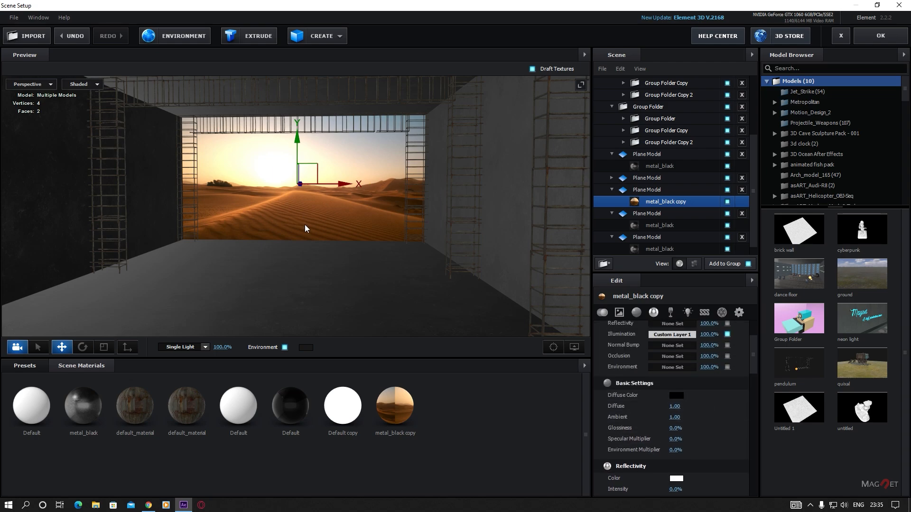
left_click_drag(305, 224, 339, 241)
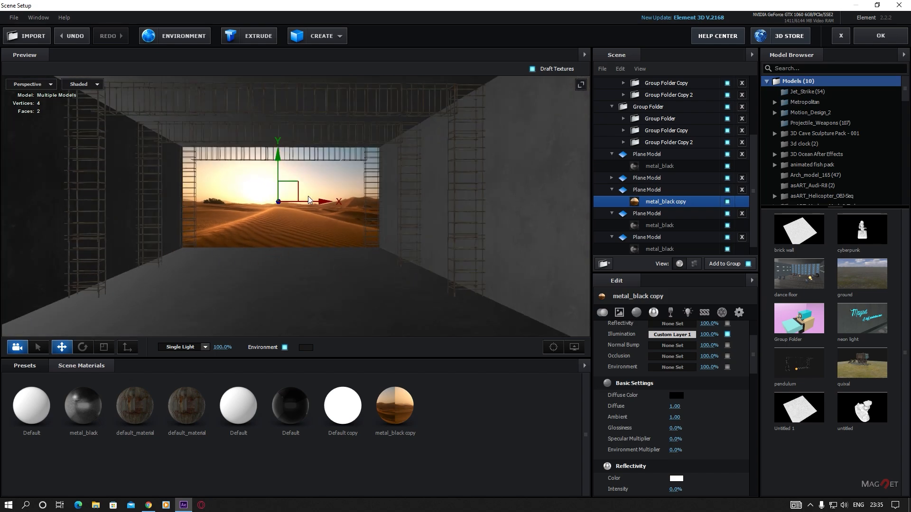
Create a capsule model, raise it above the room floor to about Y 1.03, and rotate it to 270° around X.
left_click(341, 36)
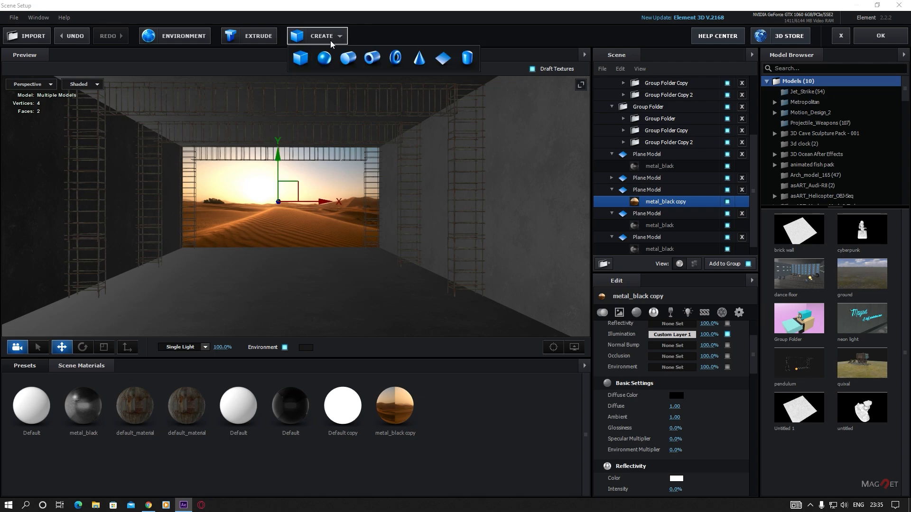
left_click(468, 57)
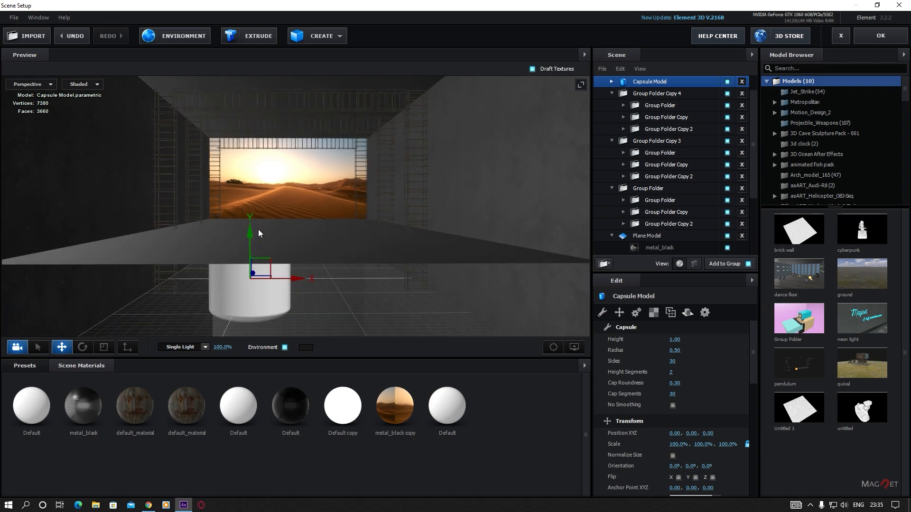
left_click_drag(249, 202, 246, 150)
left_click_drag(341, 216, 347, 259)
left_click(82, 347)
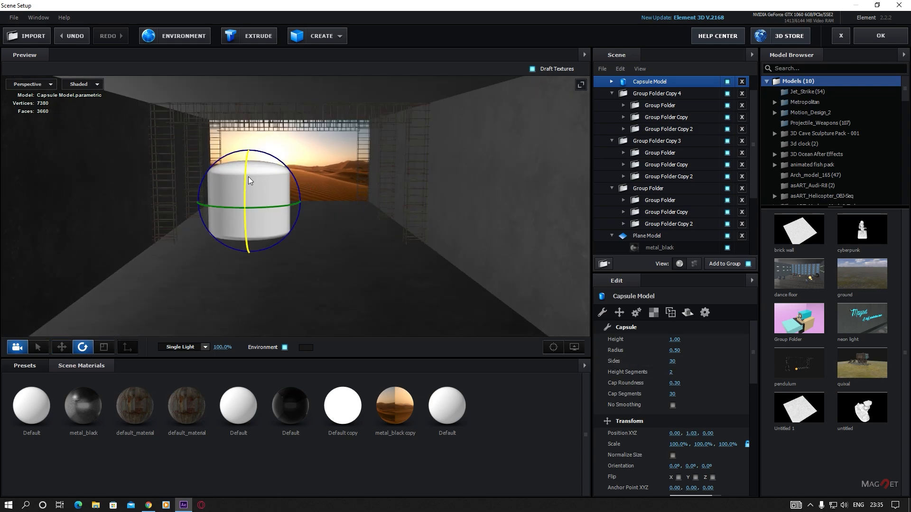
left_click_drag(249, 222, 249, 280)
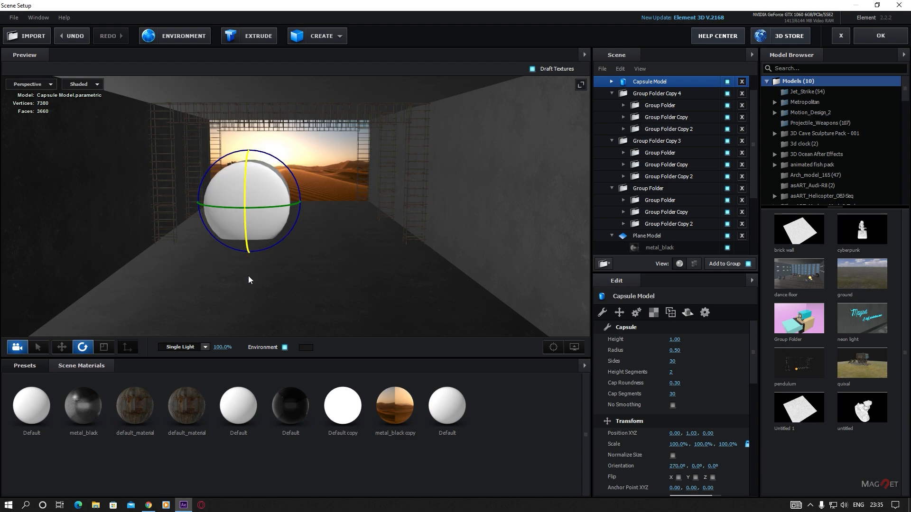
Reshape the capsule into a thin tube with Height 5.16, Radius 0.02 and Cap Roundness 0.03.
left_click(61, 347)
left_click_drag(674, 339, 665, 357)
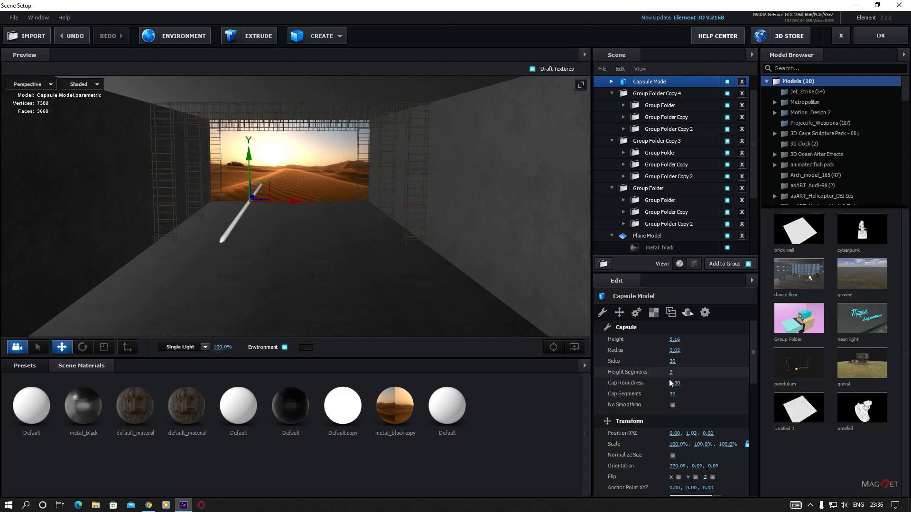
left_click_drag(676, 387, 670, 388)
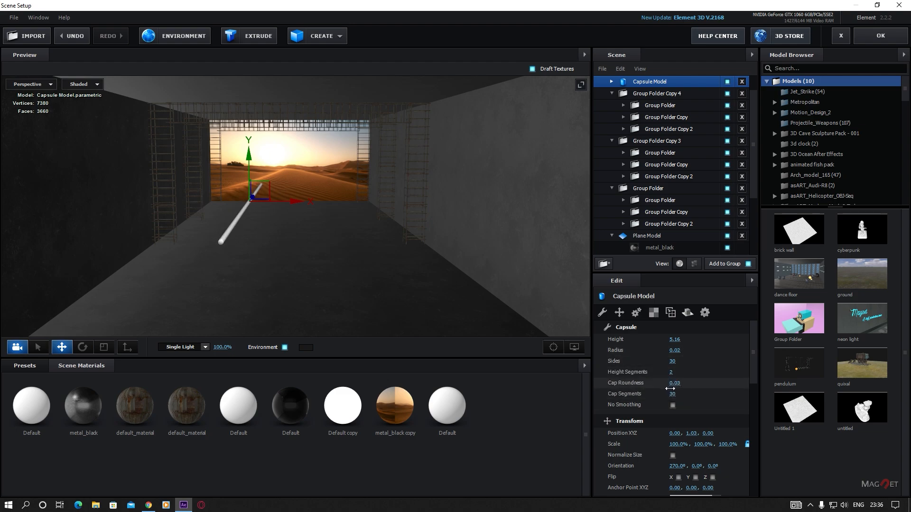
Position the tube along the edge between the left wall and the floor, at about X -1.02, Y 0.64.
left_click_drag(306, 201, 221, 203)
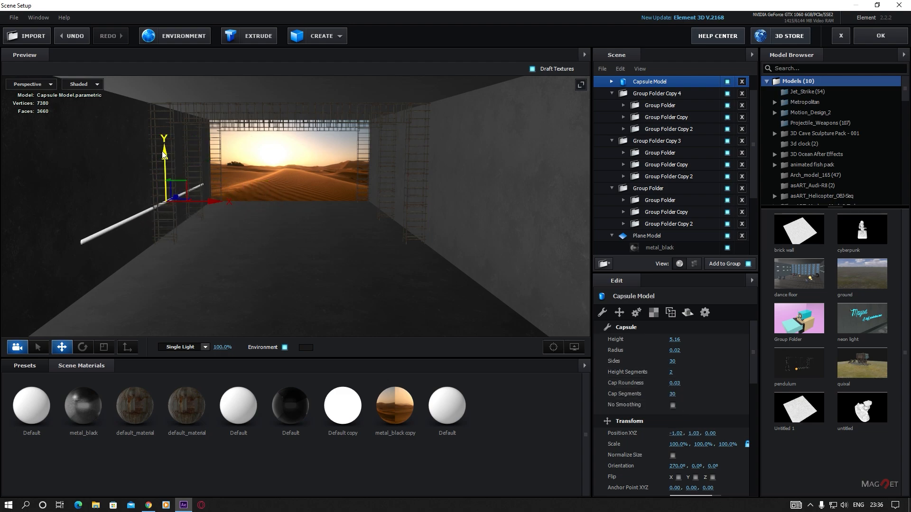
left_click_drag(164, 154, 165, 190)
left_click_drag(163, 186, 164, 177)
left_click_drag(214, 227, 218, 227)
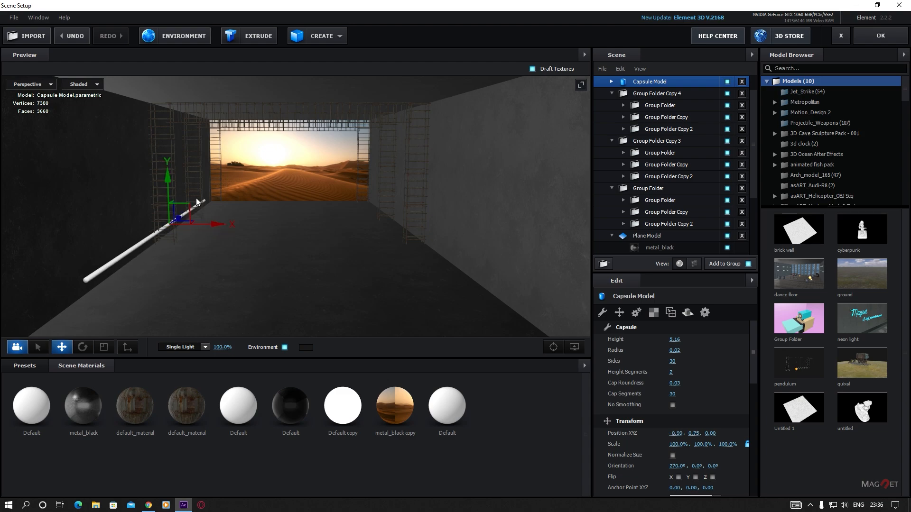
left_click_drag(168, 182, 167, 188)
left_click_drag(220, 232, 217, 233)
left_click_drag(166, 185, 166, 186)
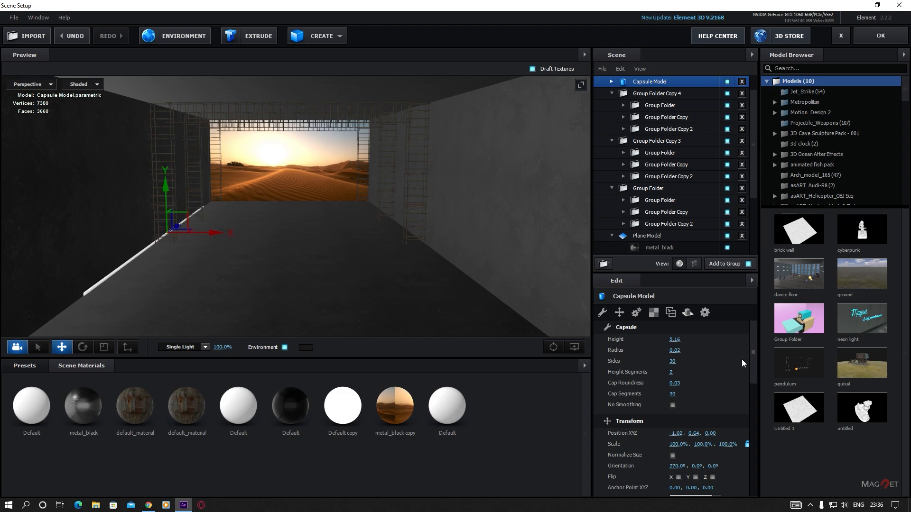
Set the tube's Height to 7.79 and apply the glowing white Default copy material to it.
left_click_drag(674, 339, 804, 341)
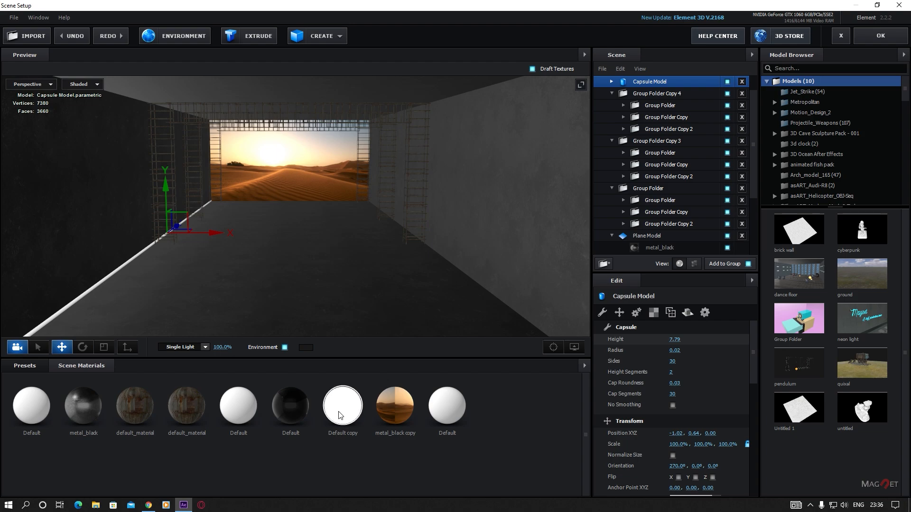
left_click_drag(345, 410, 105, 284)
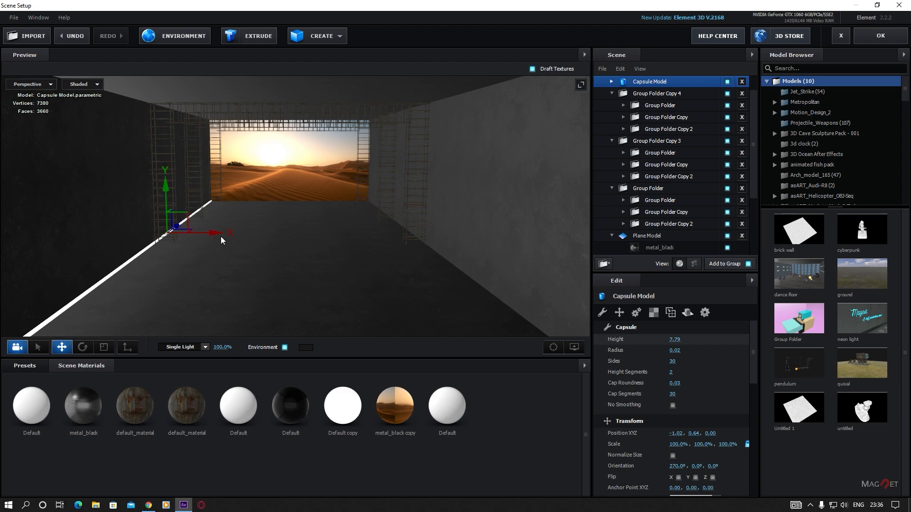
Duplicate the tube three times onto the room's remaining lengthwise edges, using X 2.01 for the right wall and Y 2.16 for the ceiling.
key("ctrl+d")
left_click_drag(216, 233, 459, 234)
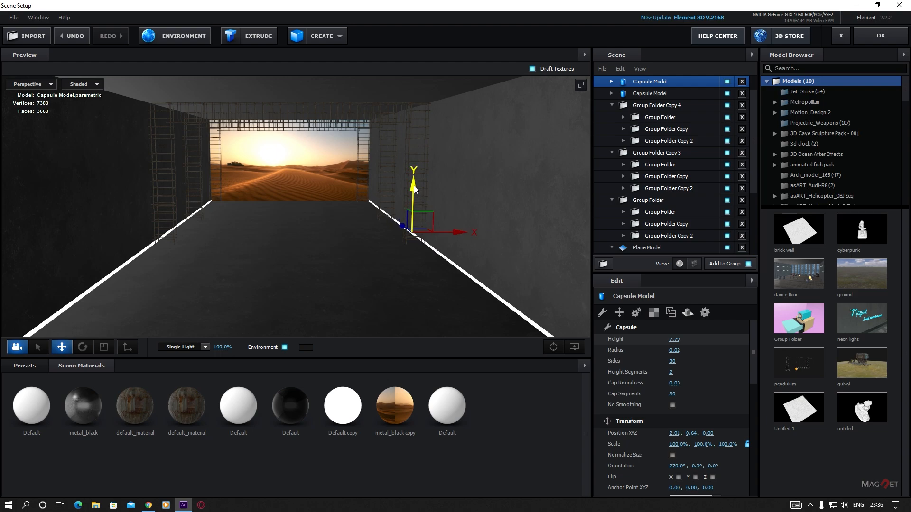
key("ctrl+d")
left_click_drag(414, 189, 423, 58)
key("ctrl+d")
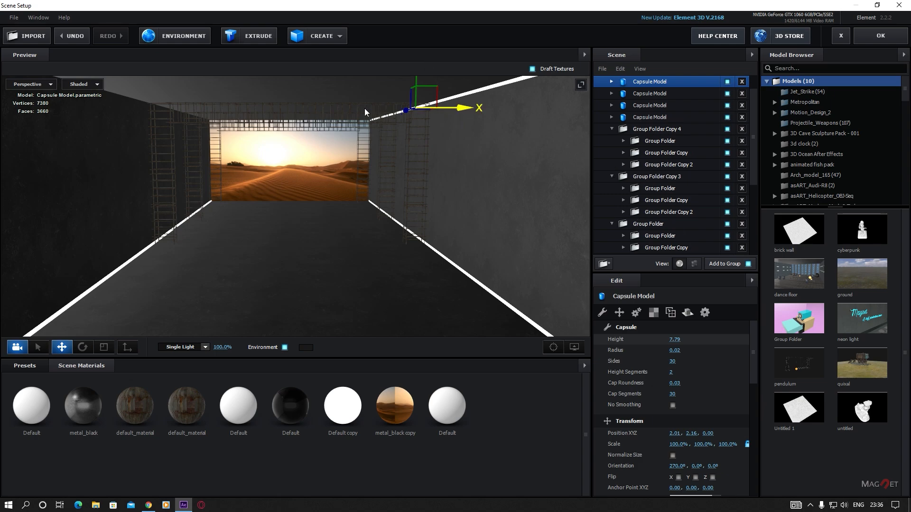
left_click_drag(364, 112, 209, 108)
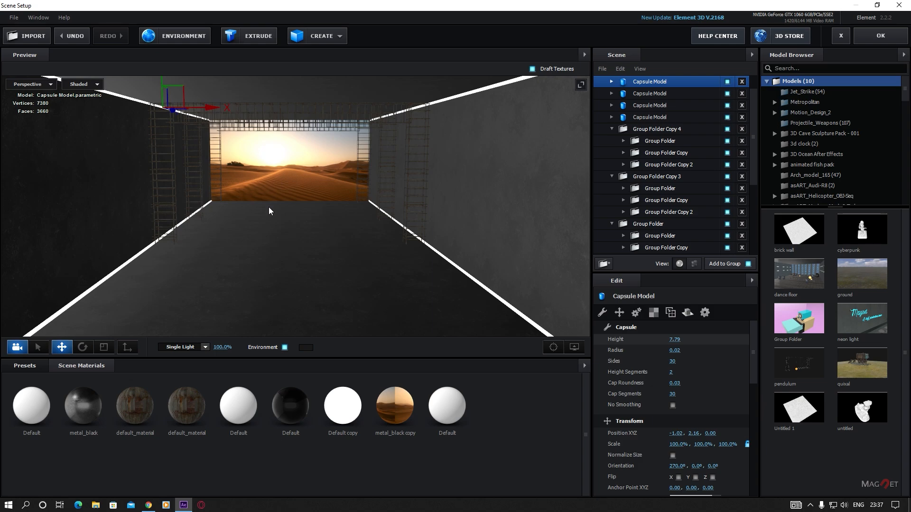
scroll(262, 252, "up", 5)
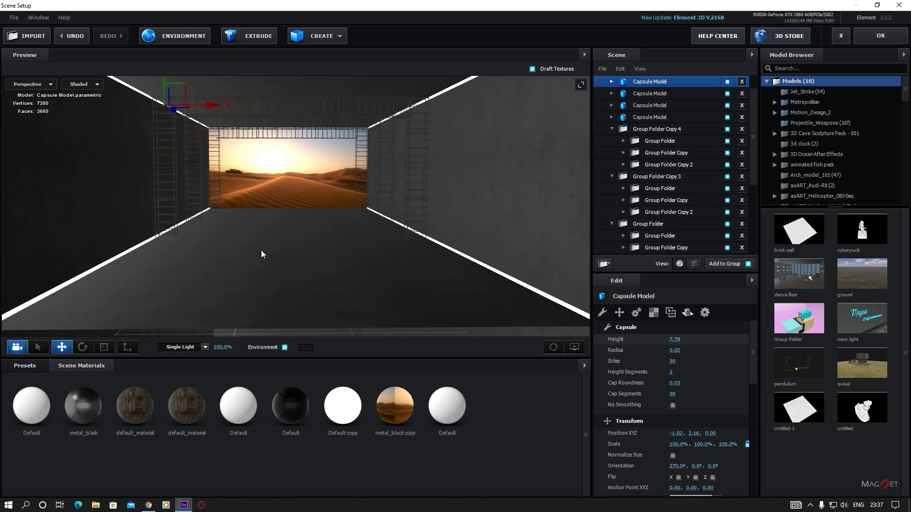
scroll(273, 258, "up", 2)
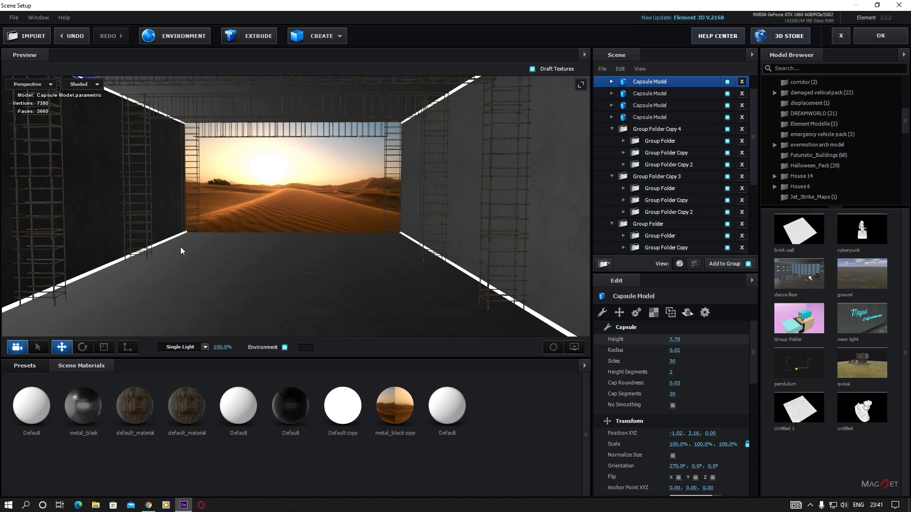
Add the white sports car named Group Folder from the DREAMWORLD models and raise it above the floor to about Y 0.61.
left_click(821, 114)
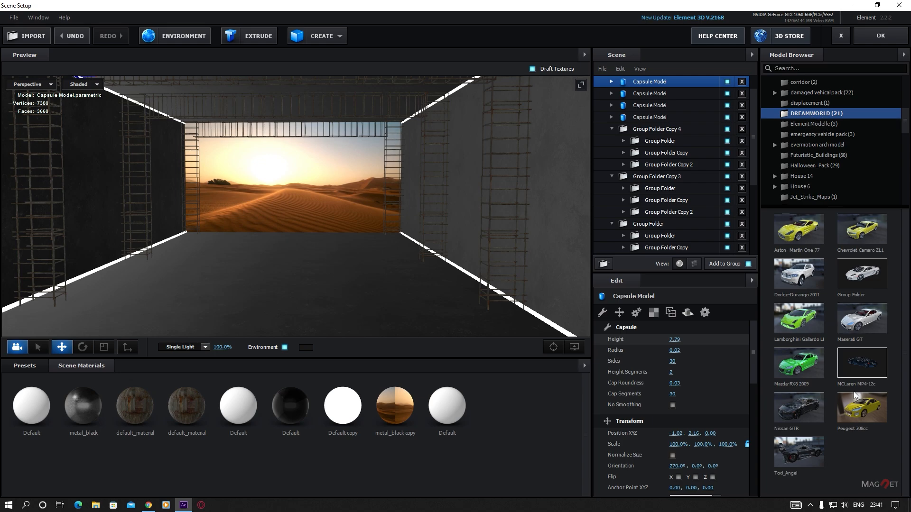
left_click(864, 278)
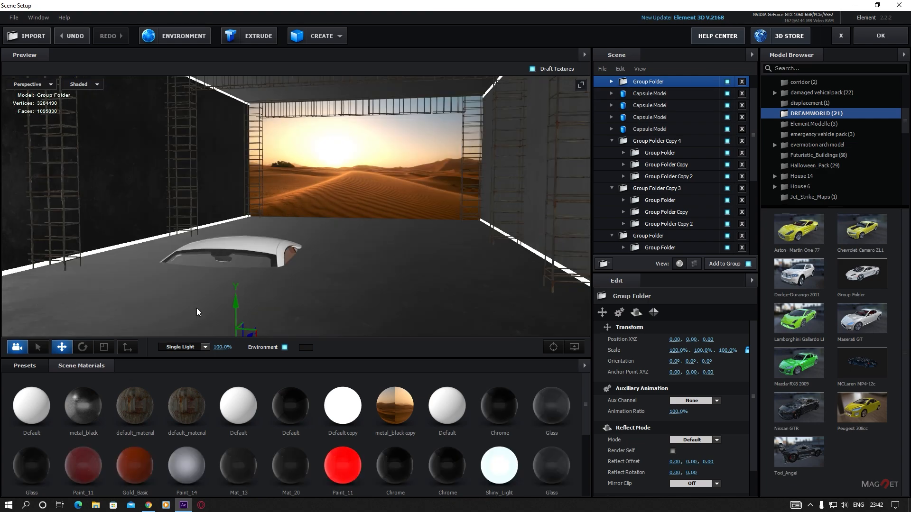
left_click_drag(236, 301, 247, 213)
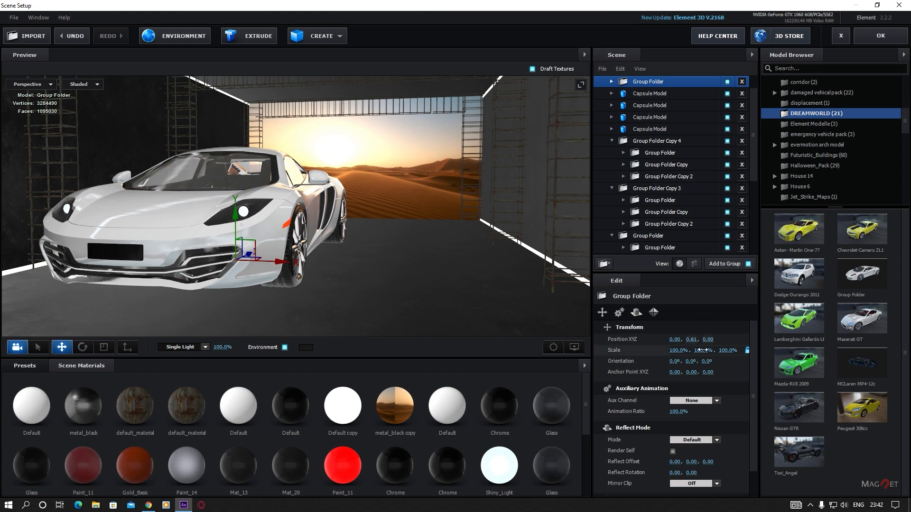
Scale the car to 43.5%, place it at about X 0.87, Y 0.62, and rotate it to 335.8° around Y.
left_click_drag(702, 350, 639, 362)
left_click_drag(288, 261, 318, 280)
left_click(82, 347)
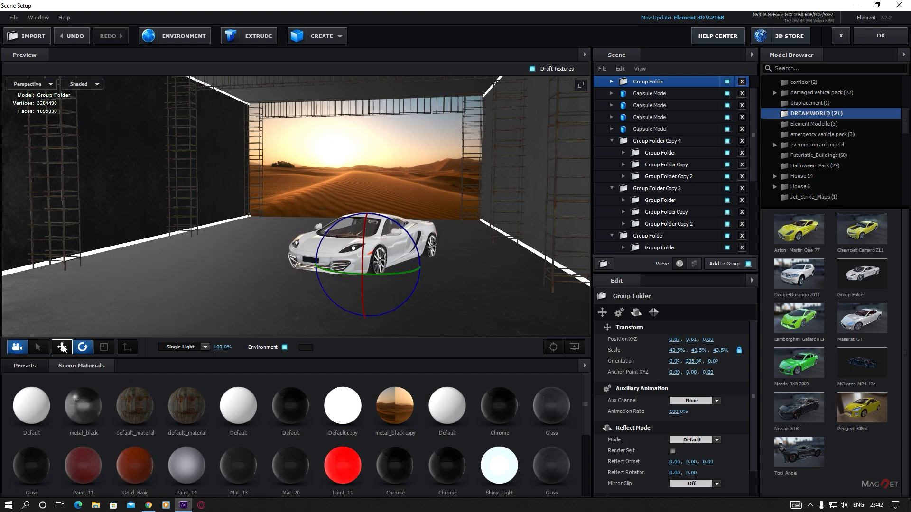
left_click(63, 349)
left_click_drag(368, 223, 368, 222)
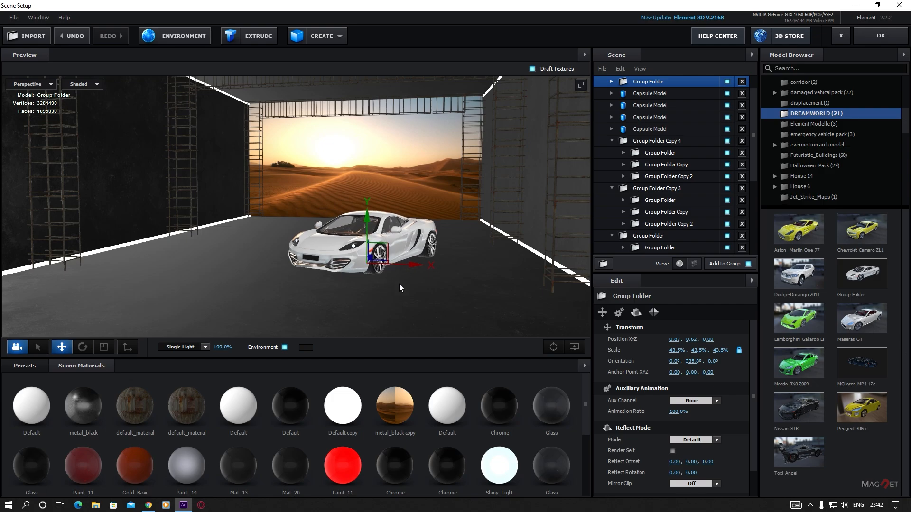
left_click_drag(375, 301, 369, 301)
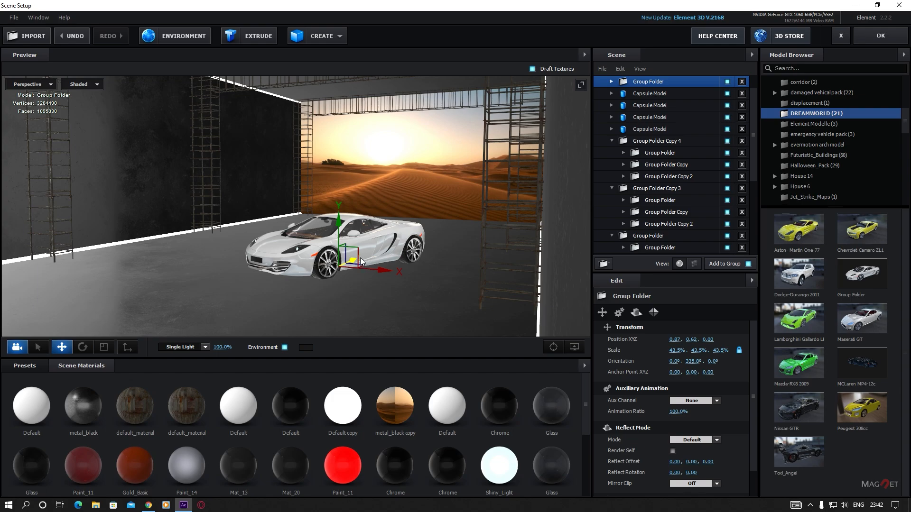
Move the white sports car back toward the desert wall to about Z 1.21.
left_click_drag(358, 259, 419, 277)
scroll(361, 258, "up", 3)
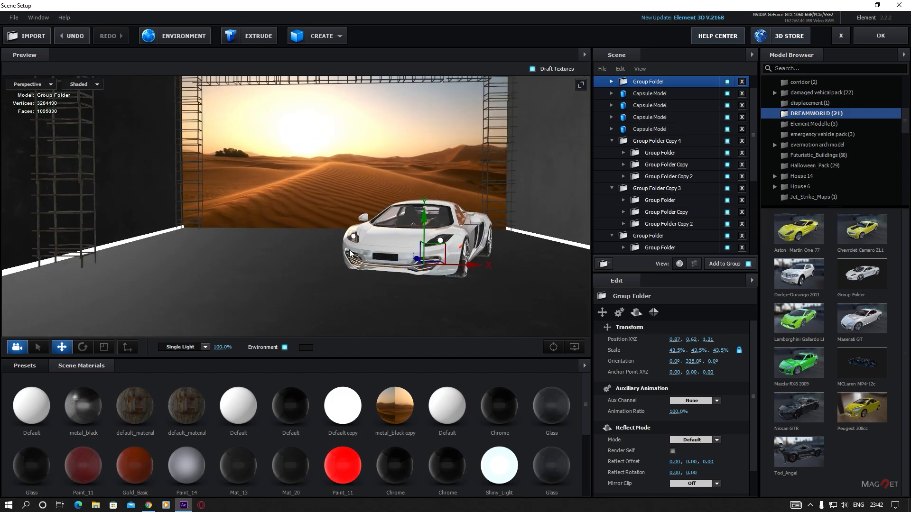
left_click_drag(343, 253, 310, 254)
scroll(310, 251, "up", 3)
scroll(310, 251, "down", 2)
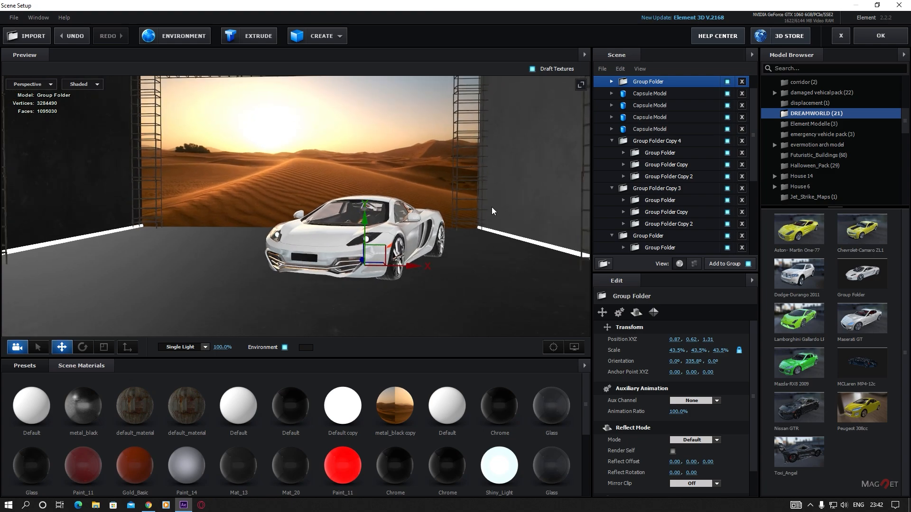
scroll(335, 257, "up", 3)
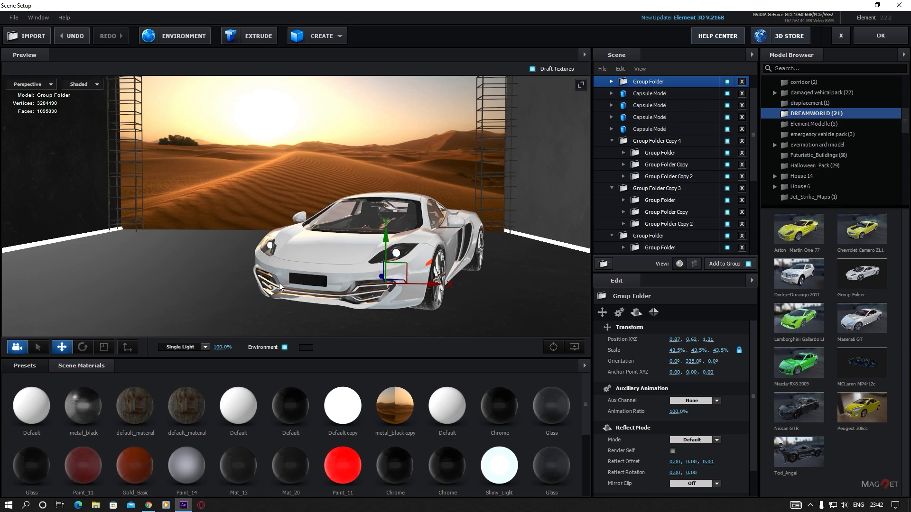
Change the diffuse color of the car's Paint material to a bright orange-red.
left_click(337, 250)
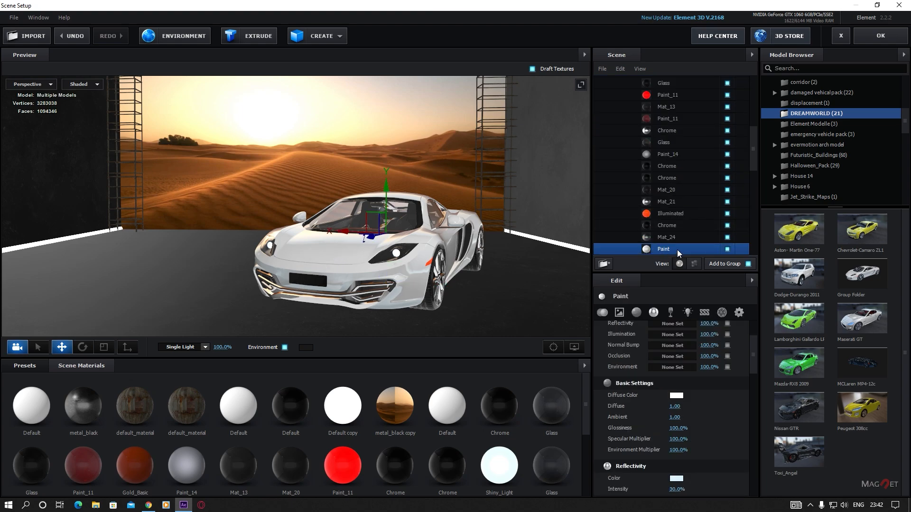
left_click(675, 397)
left_click(713, 350)
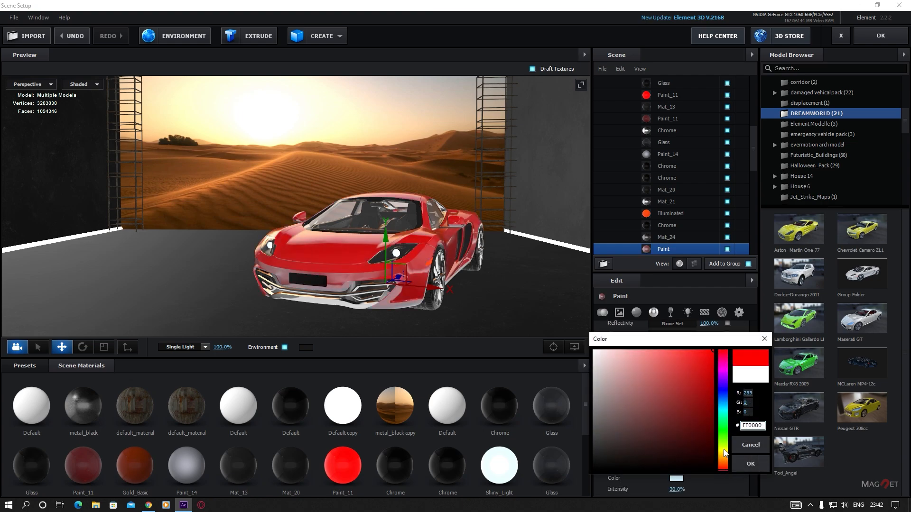
mouse_move(721, 470)
left_mouse_down()
mouse_move(723, 453)
mouse_move(724, 470)
left_mouse_up()
left_click(751, 463)
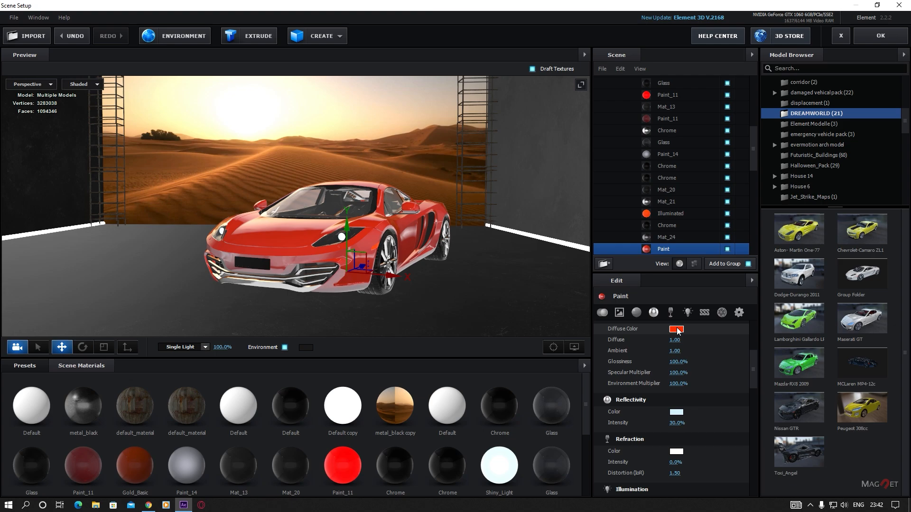
Copy the Paint material's diffuse color to its reflectivity color and set the reflectivity intensity to 100%.
right_click(678, 329)
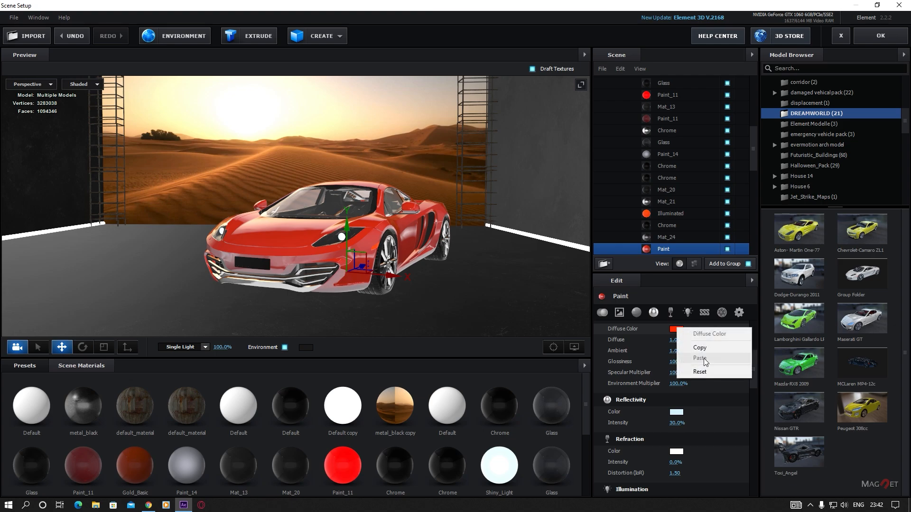
left_click(703, 349)
right_click(677, 412)
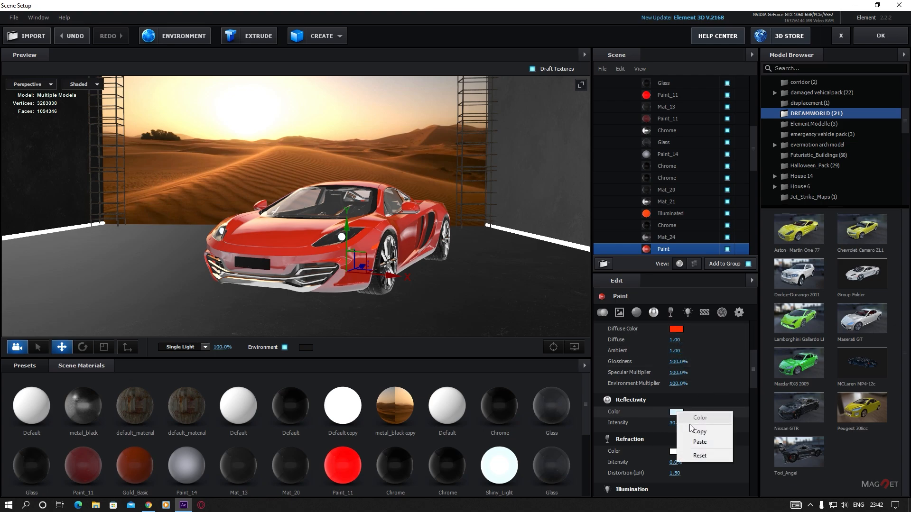
left_click(702, 445)
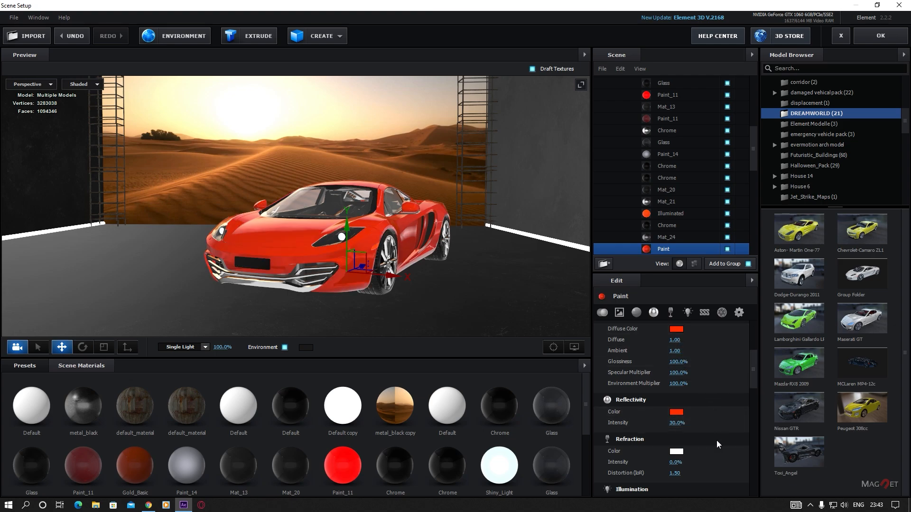
scroll(693, 406, "down", 3)
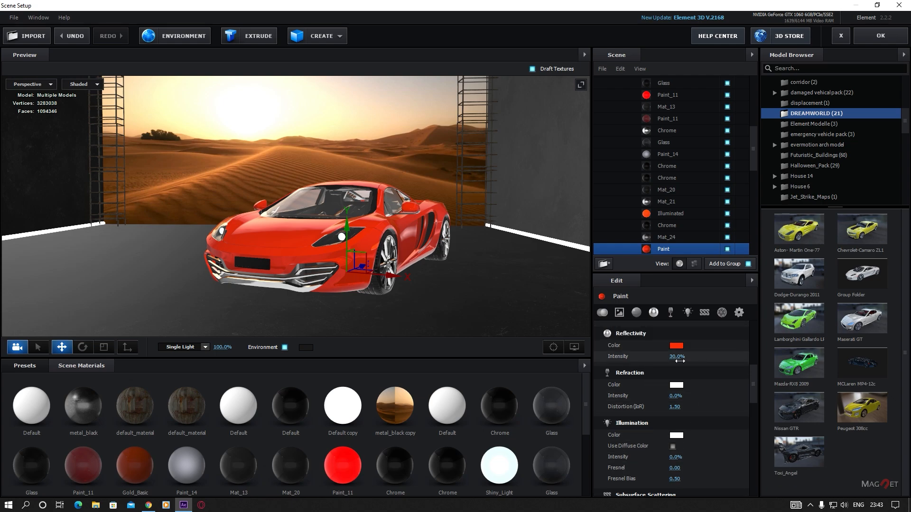
left_click_drag(683, 360, 860, 359)
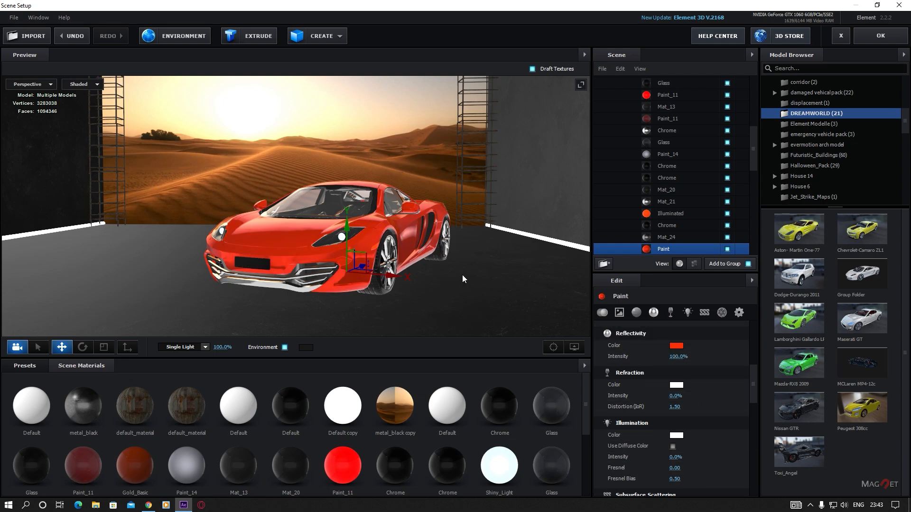
left_click_drag(464, 279, 320, 244)
Set the reflect mode of the MCLaren MP4-12c model to Spherical.
scroll(641, 186, "up", 6)
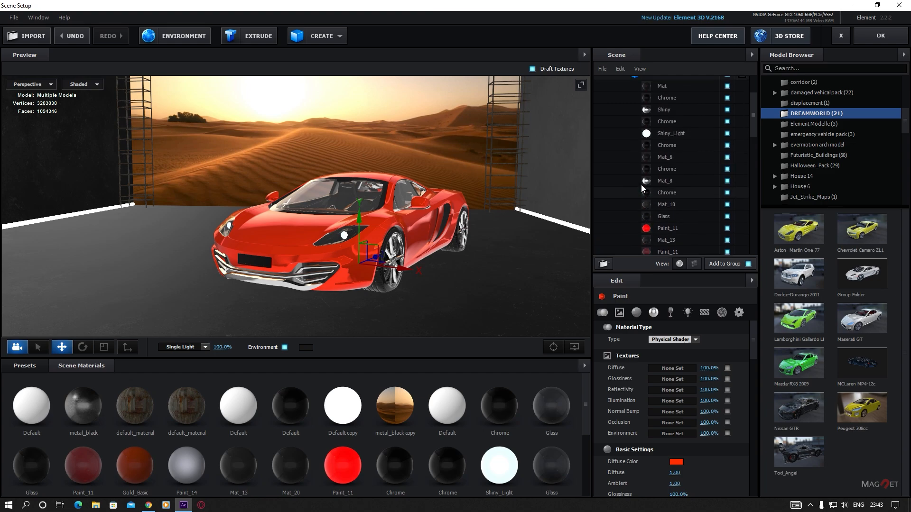
left_click(659, 142)
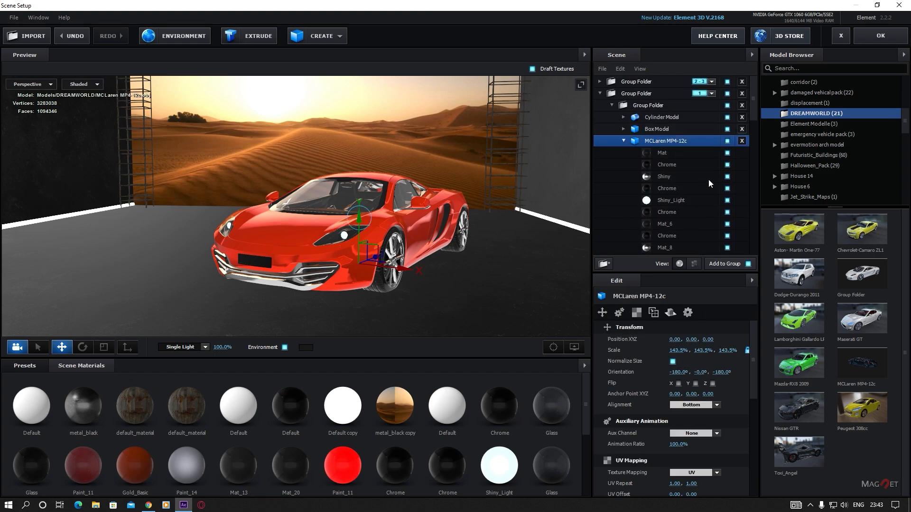
left_click(670, 315)
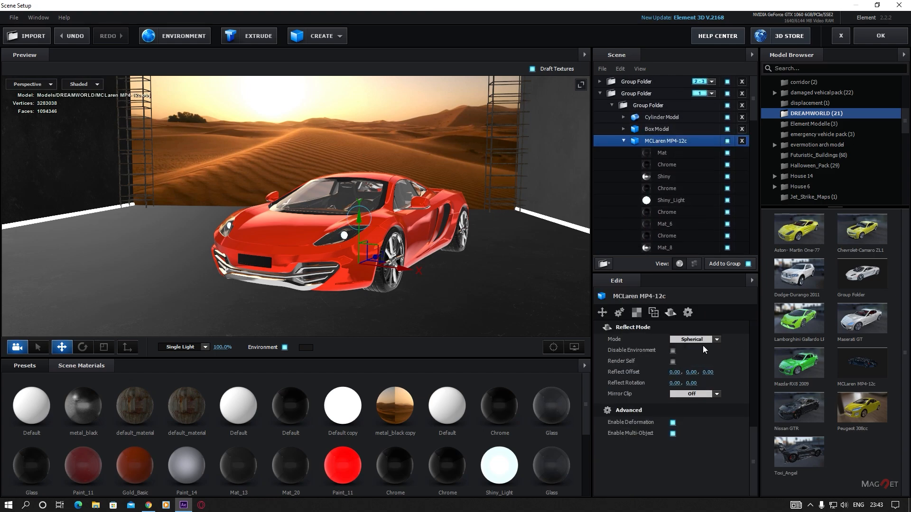
left_click(714, 340)
left_click(719, 366)
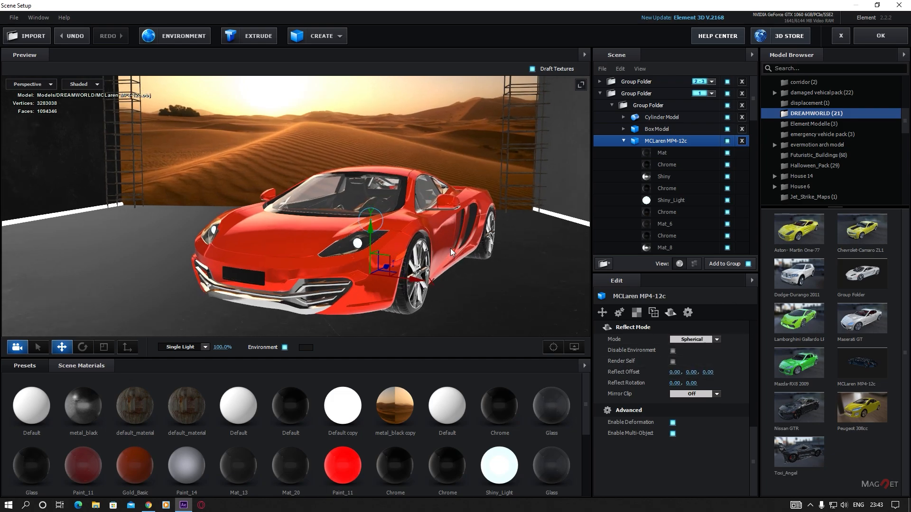
left_click_drag(451, 249, 338, 285)
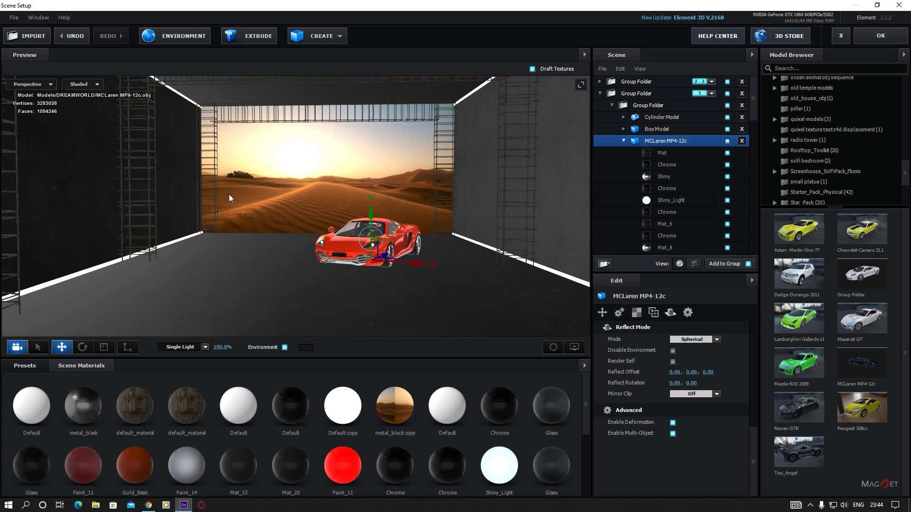
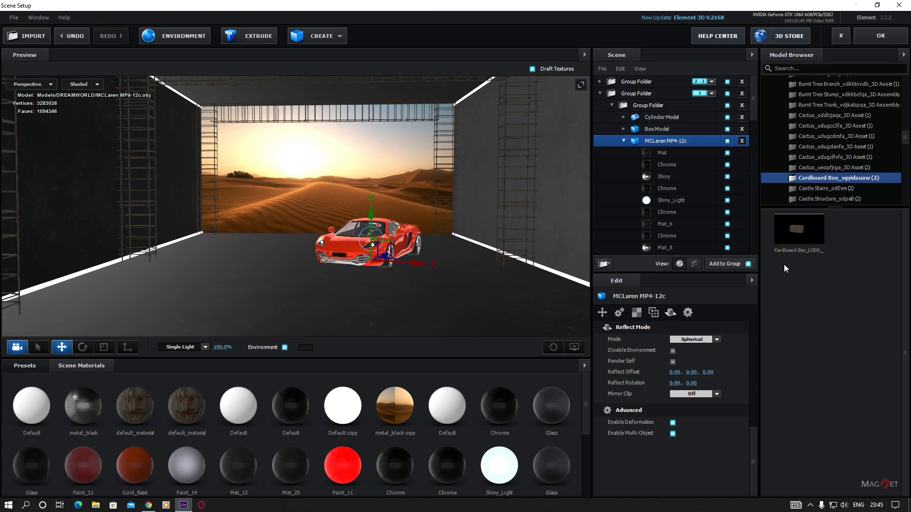
Add the Cardboard Box_LOD0 model, take it out of the car's folder, and bring it forward to about Z -0.01.
left_click(798, 230)
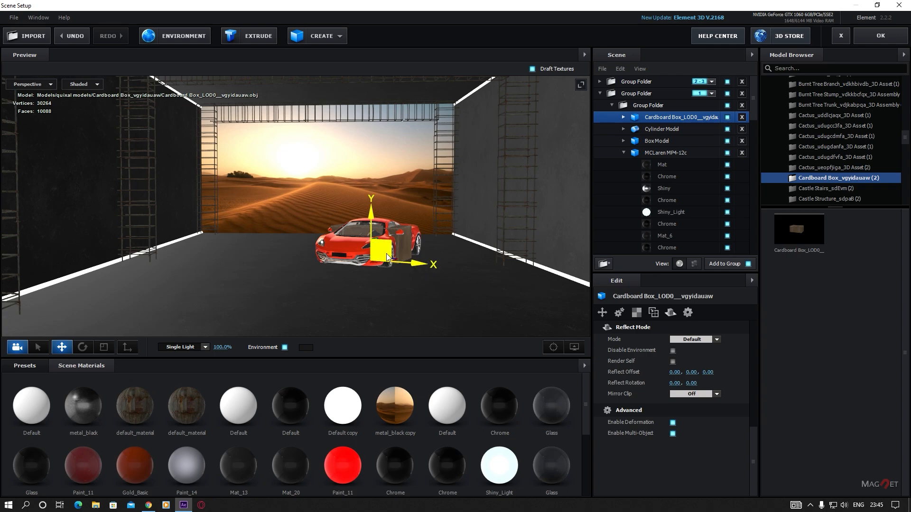
left_click_drag(660, 117, 645, 99)
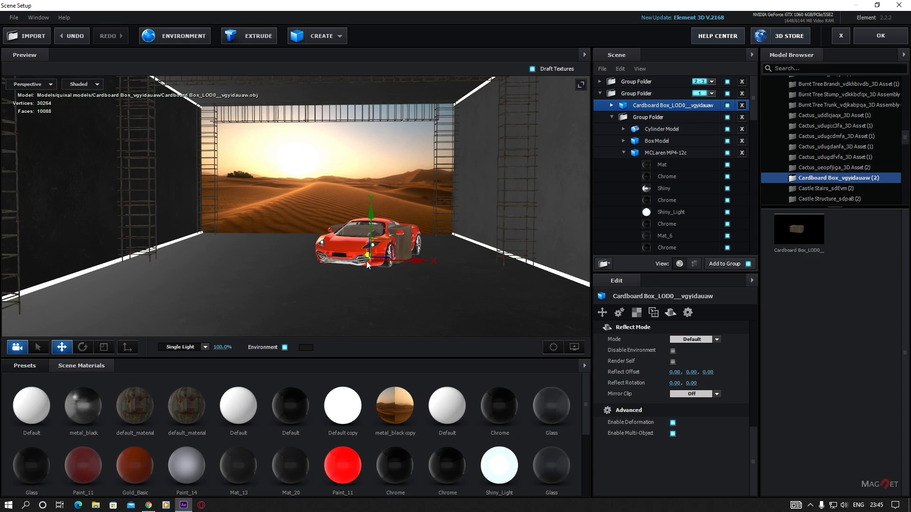
left_click_drag(366, 261, 386, 282)
scroll(417, 278, "up", 2)
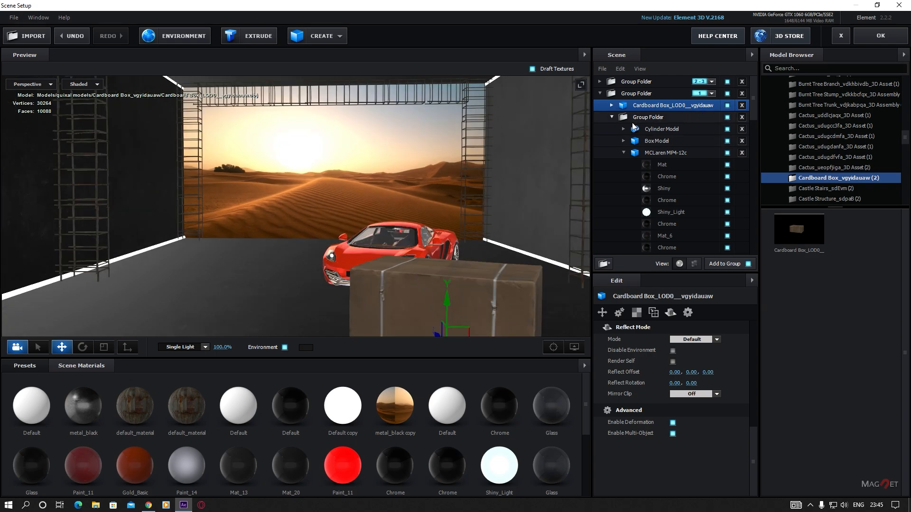
Scale the cardboard box to 12% and place it on the floor beside the car at about X -0.20, Z 0.81.
left_click_drag(753, 475, 750, 373)
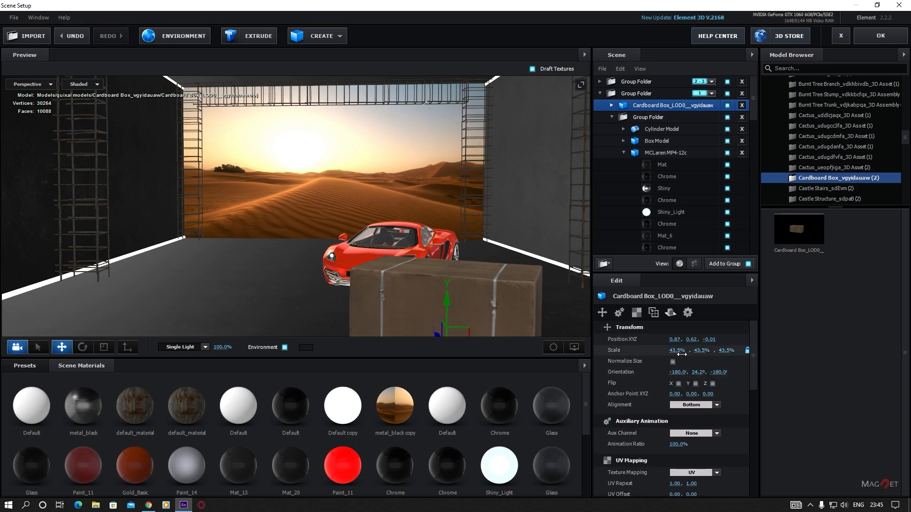
left_click_drag(682, 351, 663, 363)
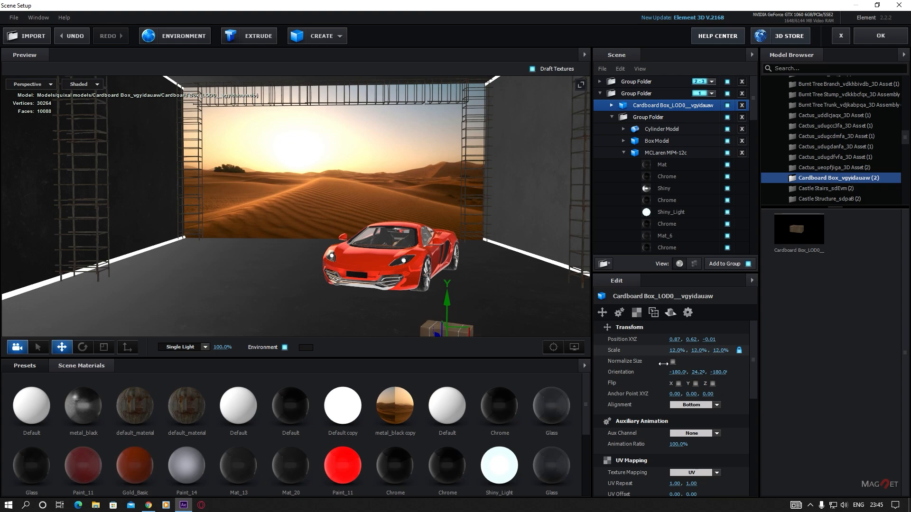
left_click_drag(512, 330, 202, 246)
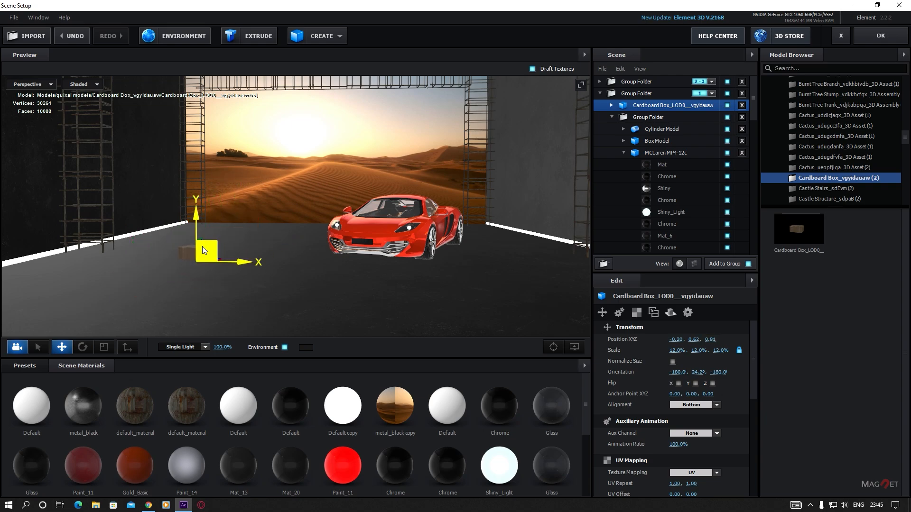
Duplicate the cardboard box, shift the copy to about X 0.01, and reset its orientation after a trial rotation.
key("ctrl+d")
left_click_drag(240, 261, 282, 262)
left_click(83, 347)
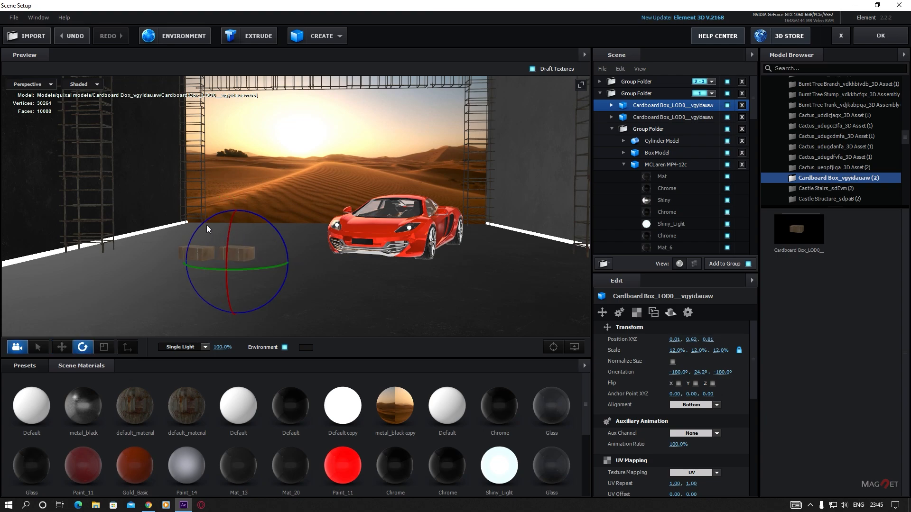
left_click_drag(207, 225, 178, 206)
right_click(616, 371)
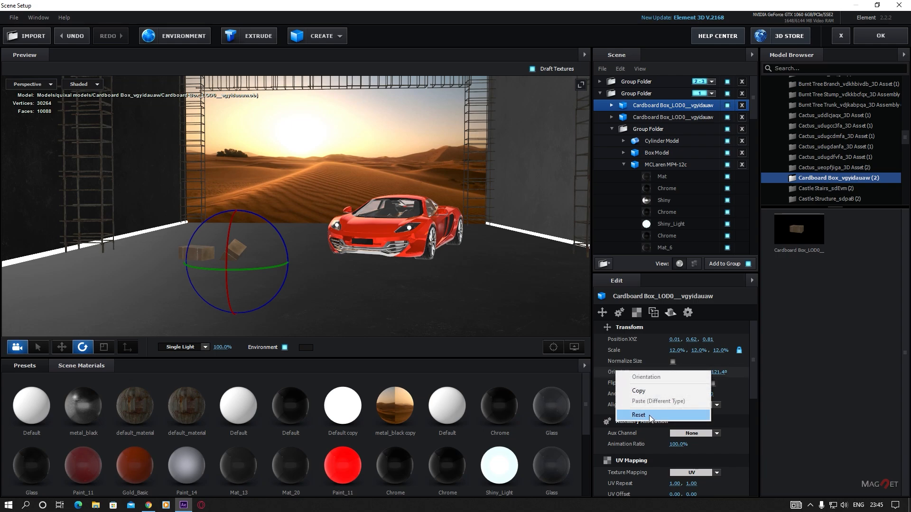
left_click(650, 416)
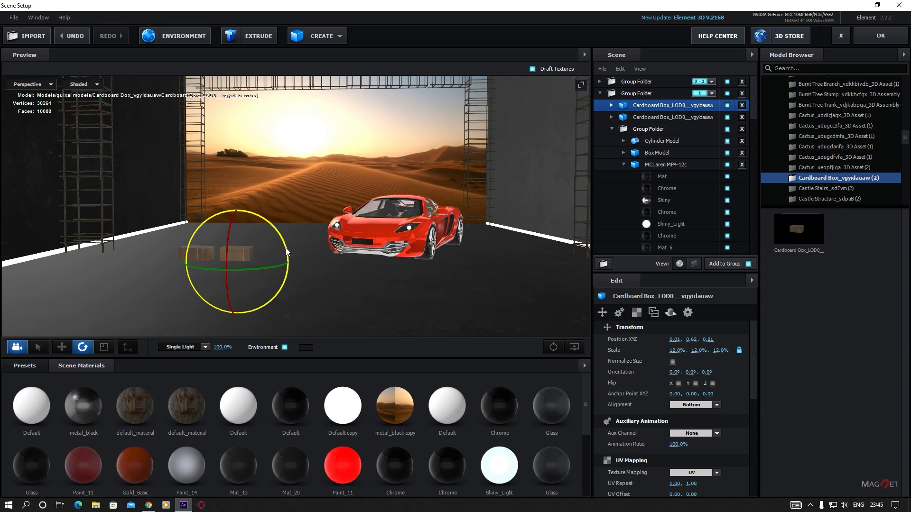
Stand the box copy on end by rotating it 90° around Z and raise it to about Y 0.70.
left_click_drag(286, 247, 216, 149)
left_click(61, 346)
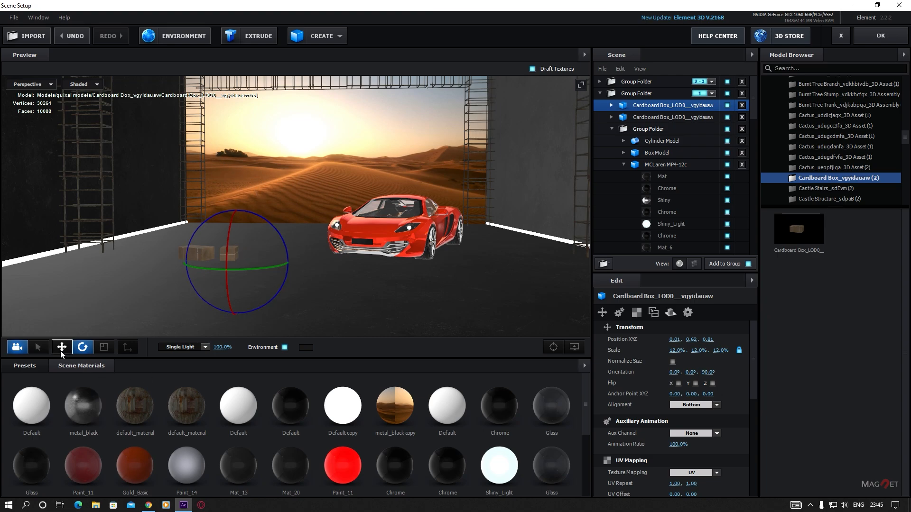
mouse_move(238, 213)
left_mouse_down()
mouse_move(234, 164)
mouse_move(236, 199)
left_mouse_up()
Duplicate the upright box, place the copy at about X -0.34, Z 0.81, and turn it 90° around Y.
key("ctrl+d")
left_click_drag(250, 247, 272, 254)
left_click(82, 347)
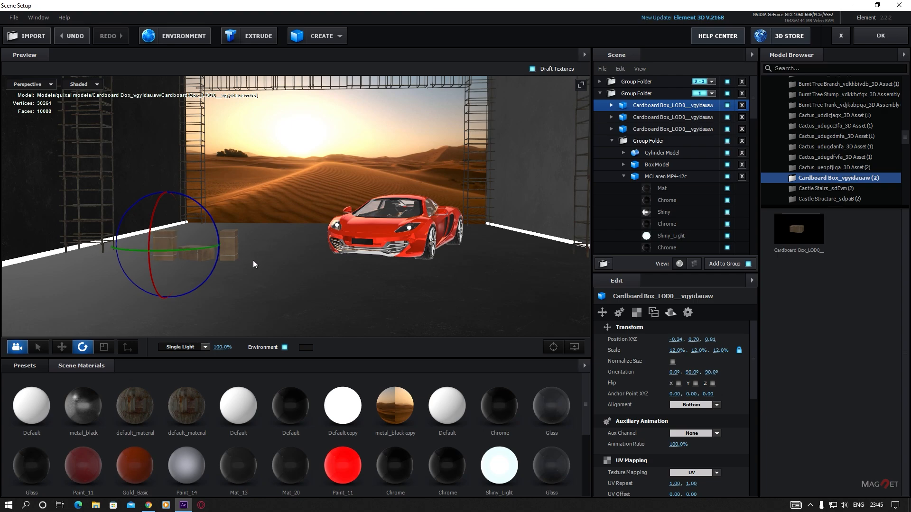
left_click(62, 347)
left_click_drag(255, 293, 227, 288)
Add a fourth box copy at about X -0.58, Y 0.67, Z 0.40 with its orientation set to 270°, 360°, 0°.
key("ctrl+d")
left_click(83, 348)
left_click(62, 347)
mouse_move(110, 189)
left_mouse_down()
mouse_move(110, 209)
mouse_move(110, 197)
left_mouse_up()
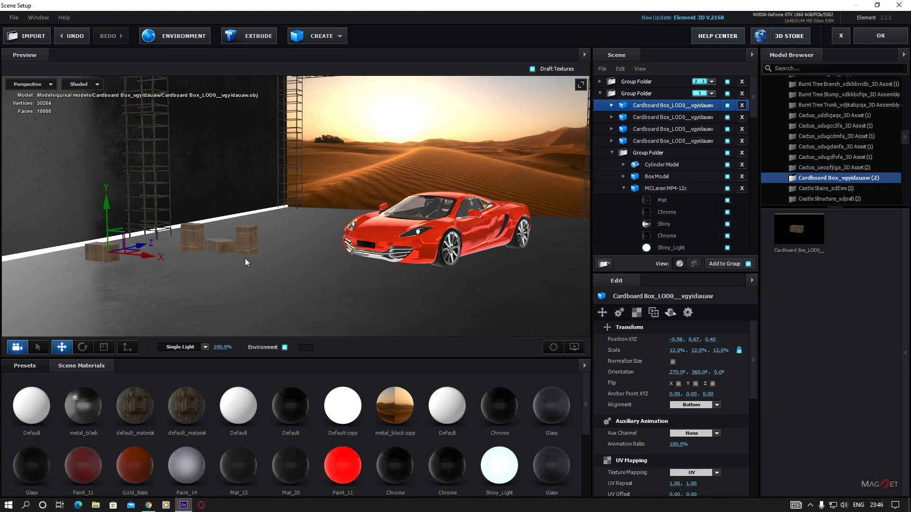
Add the Tarped Crate_vh3lbfy model from the quixal models to the room.
left_click_drag(245, 258, 286, 270)
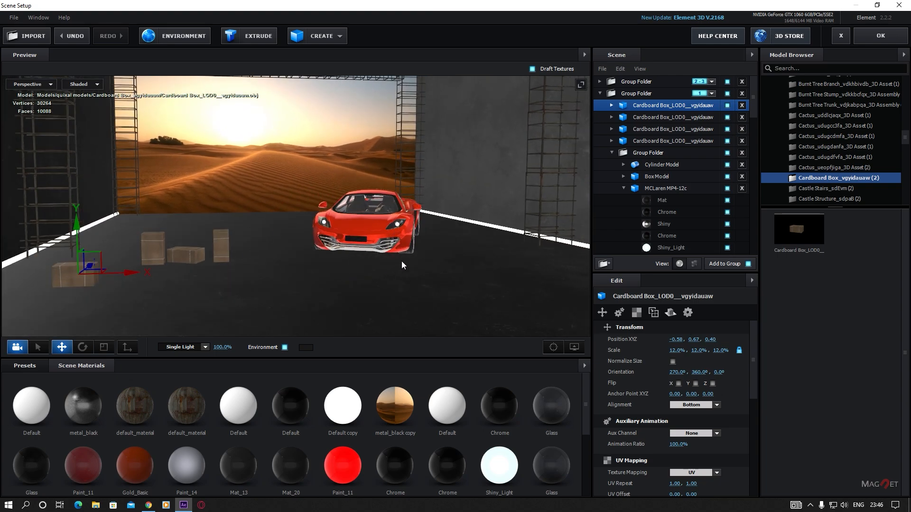
left_click_drag(401, 265, 475, 256)
scroll(838, 157, "down", 1)
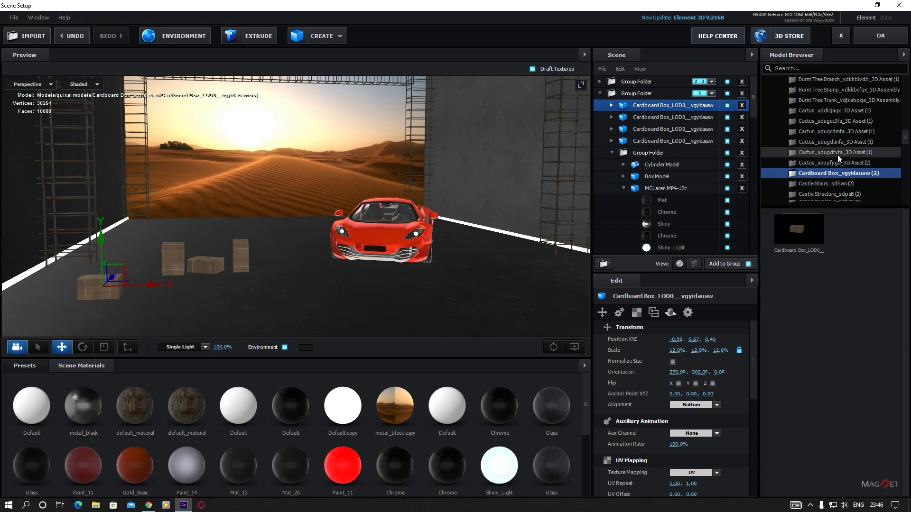
scroll(835, 155, "down", 10)
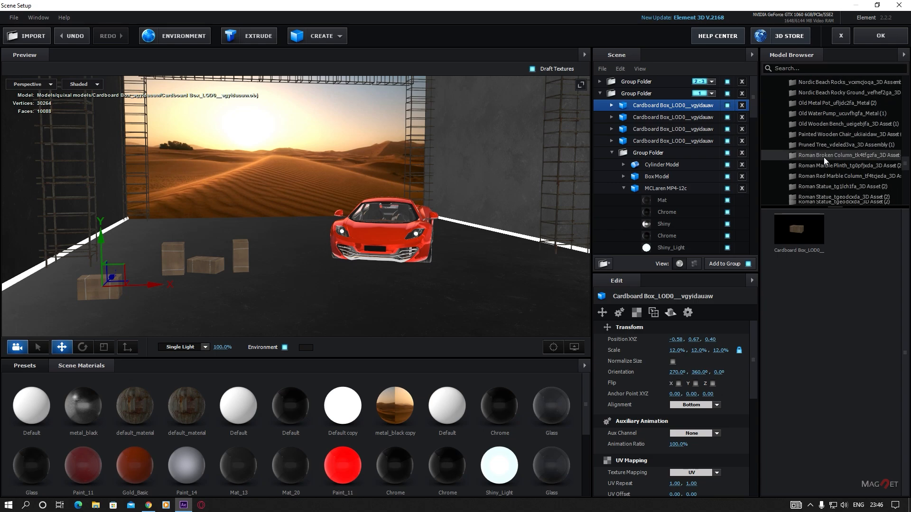
scroll(824, 161, "down", 5)
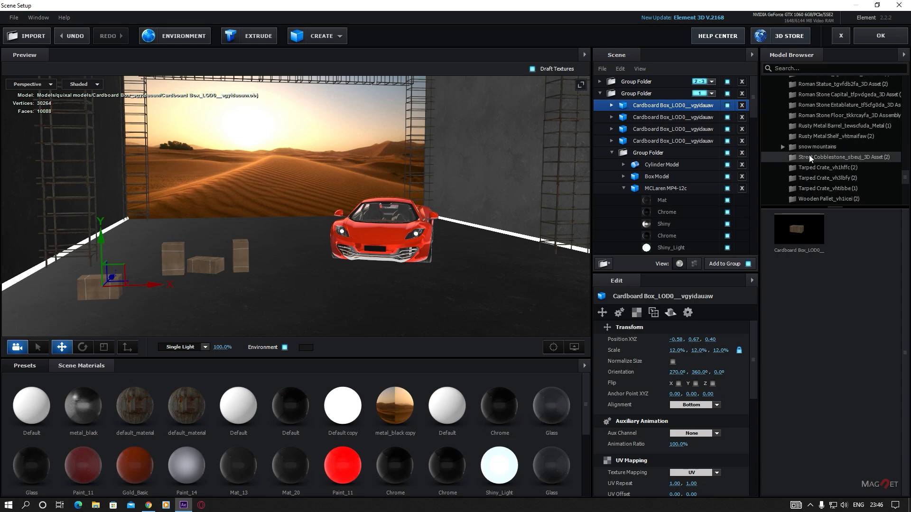
scroll(809, 155, "down", 2)
left_click(822, 144)
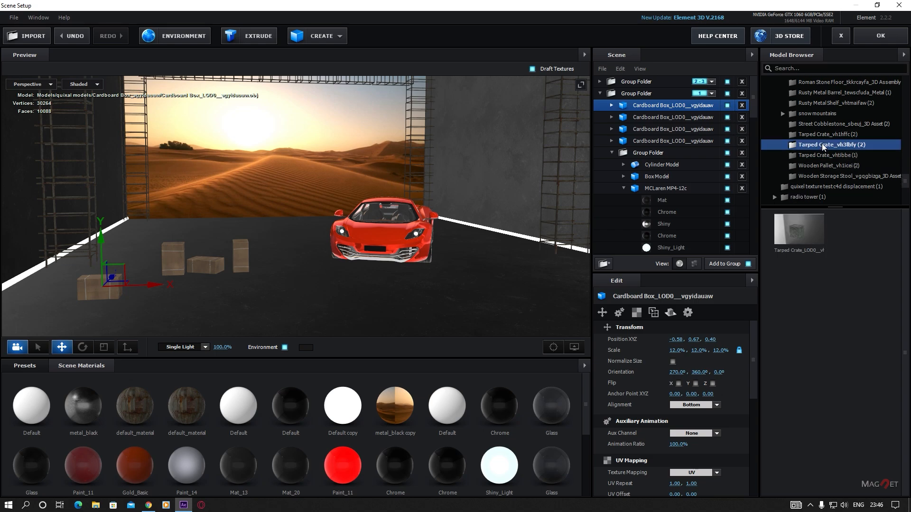
left_click(807, 230)
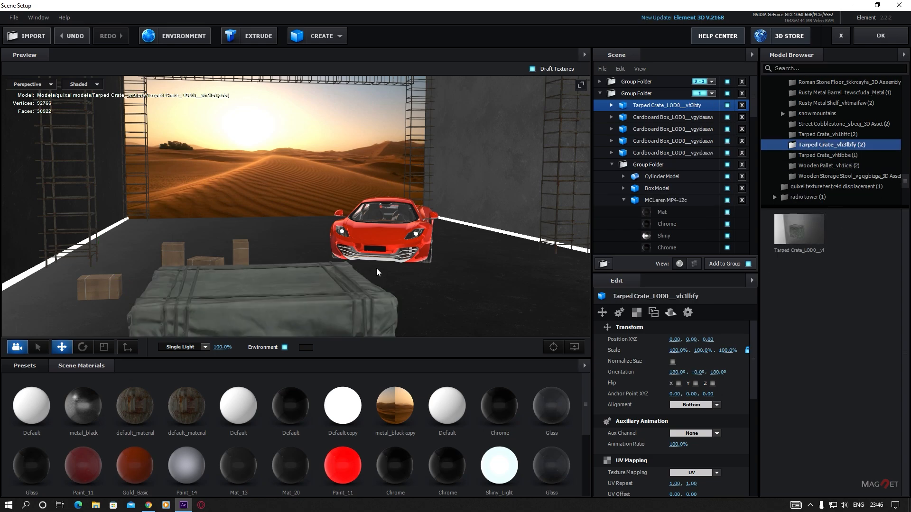
Raise the tarped crate to about 0.58 in Y and move it back to about 3.33 in Z.
scroll(391, 269, "down", 3)
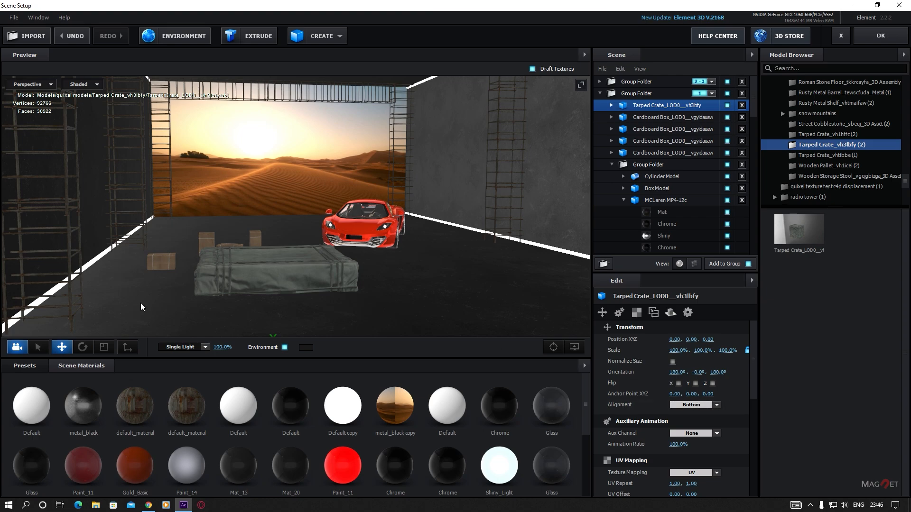
left_click_drag(277, 314, 275, 224)
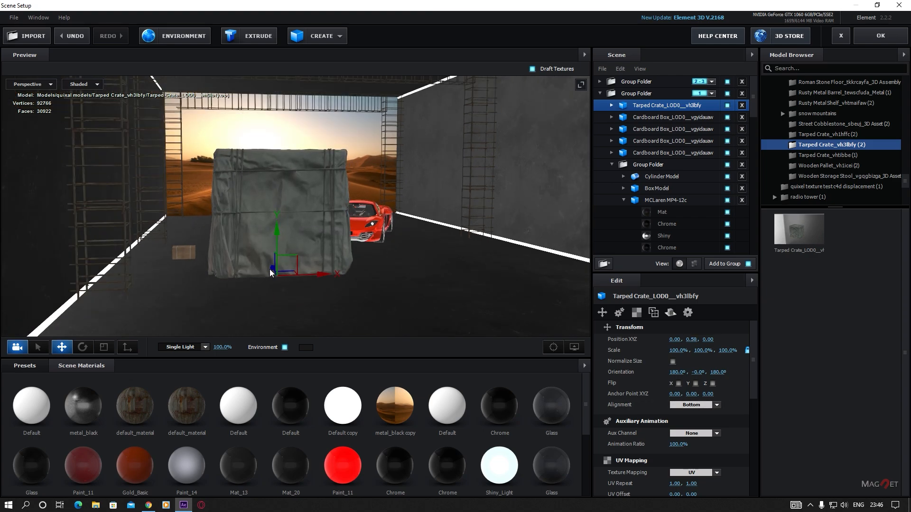
left_click_drag(270, 269, 221, 232)
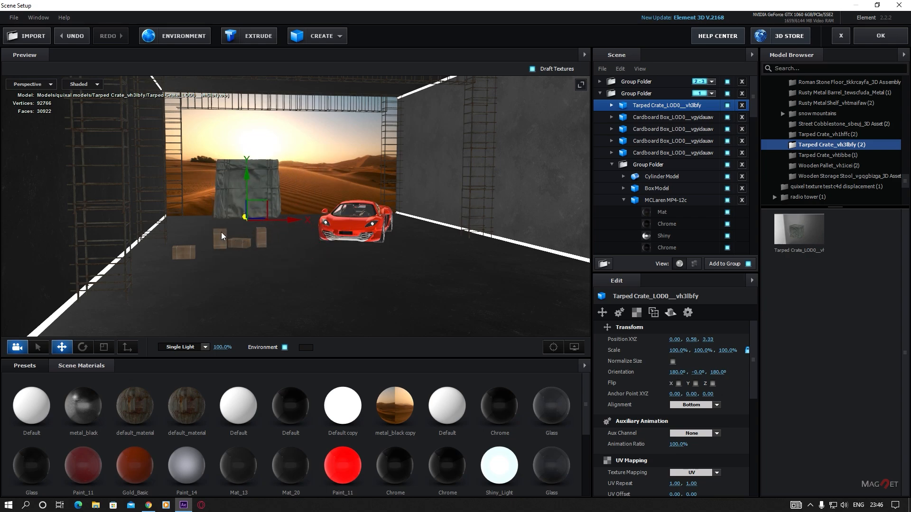
Scale the tarped crate to 52.5% and place it beside the left wall at about -0.74, 0.58, 3.01.
left_click_drag(678, 351, 648, 365)
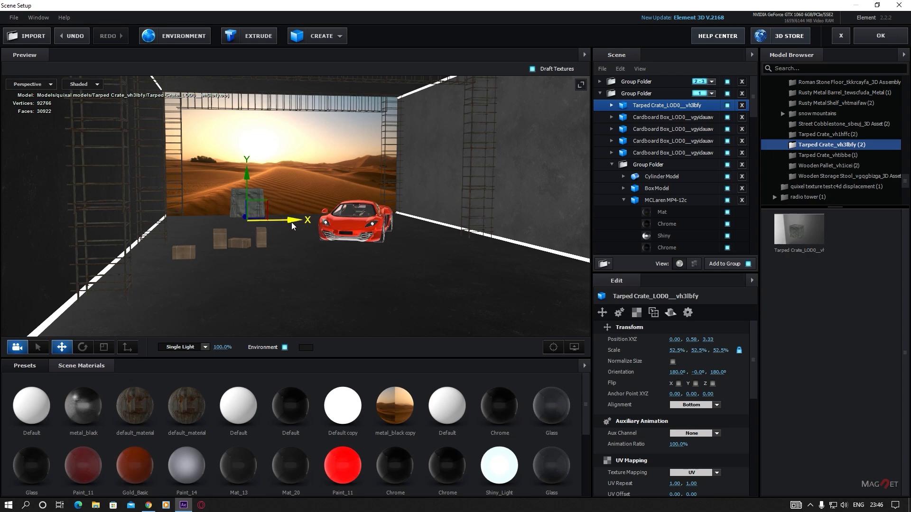
left_click_drag(292, 225, 231, 231)
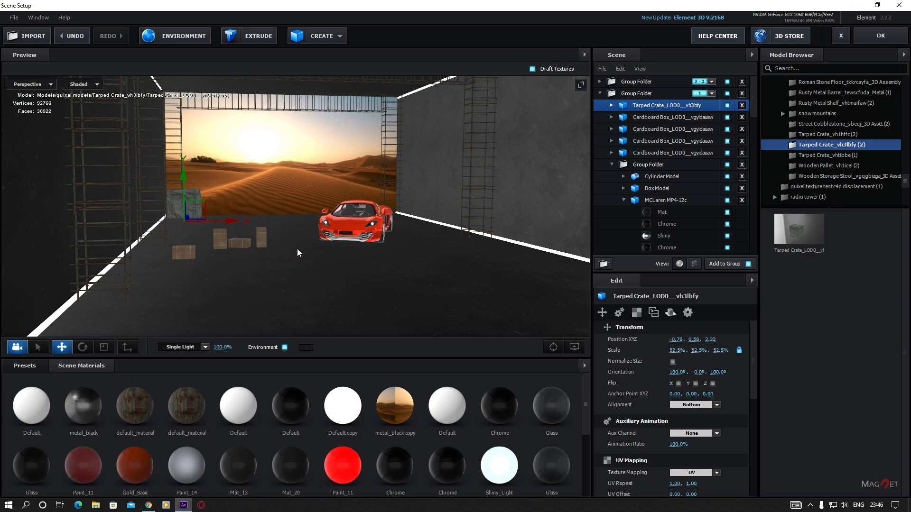
left_click(553, 347)
left_click_drag(442, 291, 273, 235)
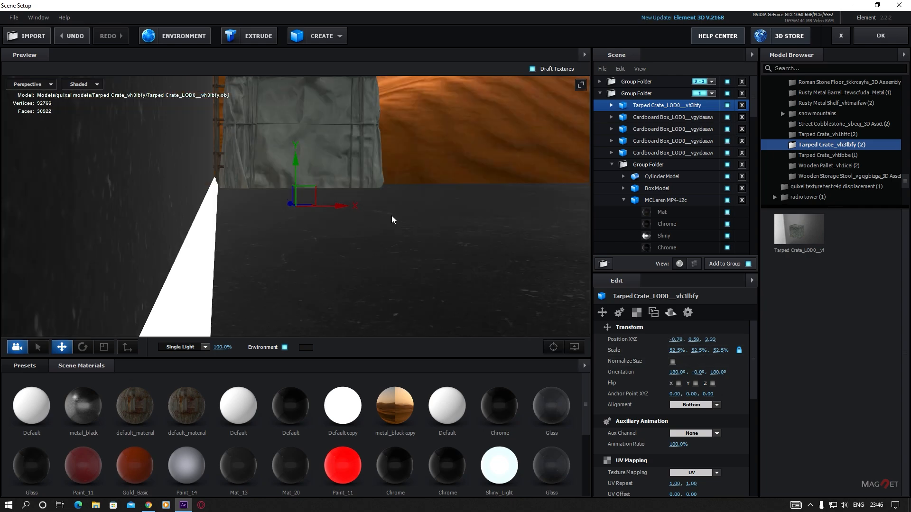
left_click_drag(391, 220, 417, 311)
scroll(416, 311, "down", 3)
left_click_drag(354, 262, 243, 256)
left_click_drag(209, 313, 211, 322)
scroll(358, 276, "down", 2)
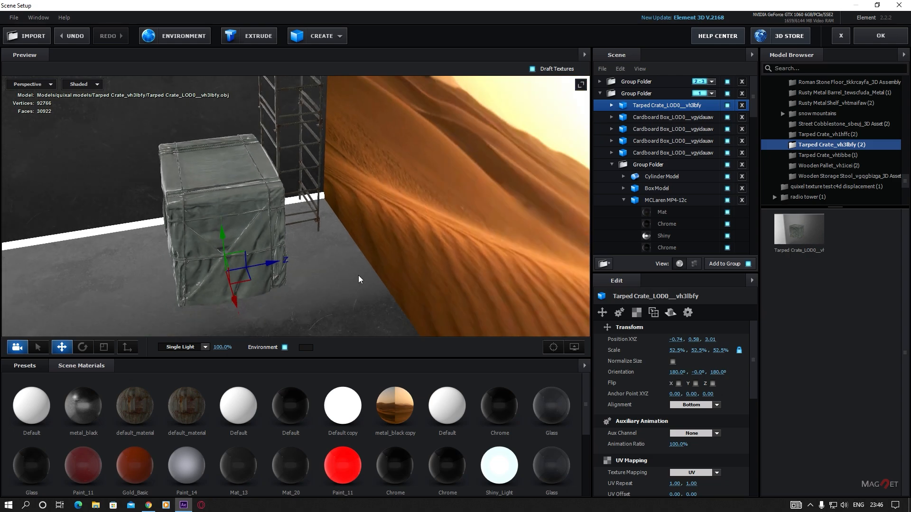
Duplicate the tarped crate, stack the copy above the original at about 0.94 in Y, and scale it to 33%.
key("ctrl+d")
left_click_drag(217, 189, 222, 130)
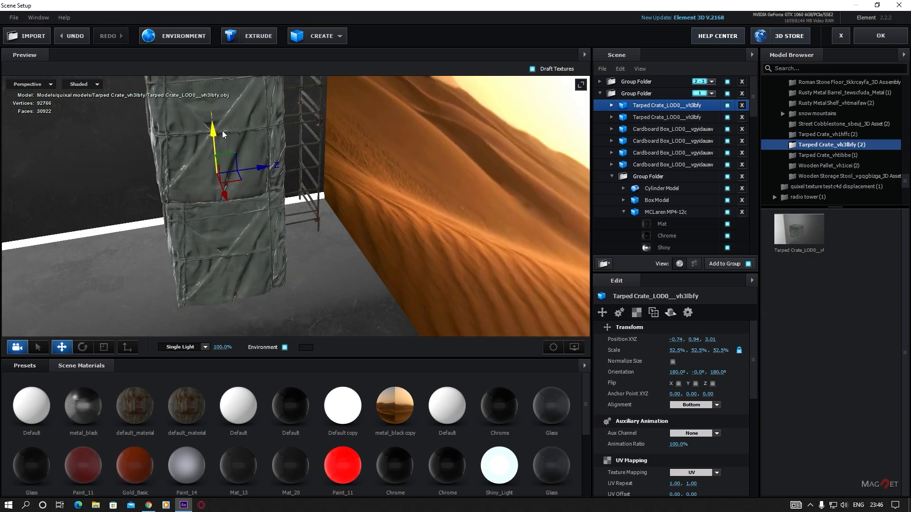
left_click_drag(677, 351, 663, 358)
Rotate the upper crate to 45° about its vertical axis and seat it on the lower crate at about 0.96 in Y.
left_click_drag(284, 254, 342, 246)
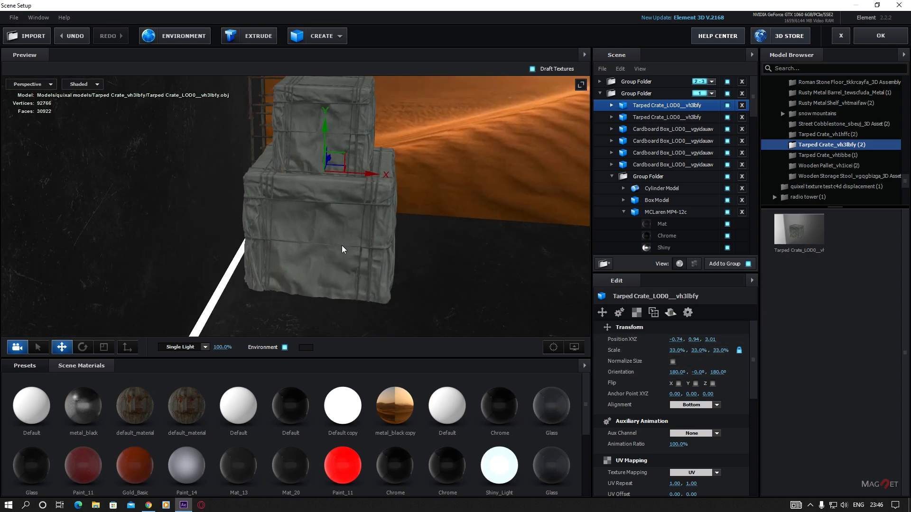
left_click(82, 347)
left_click_drag(343, 189, 294, 294)
left_click(62, 347)
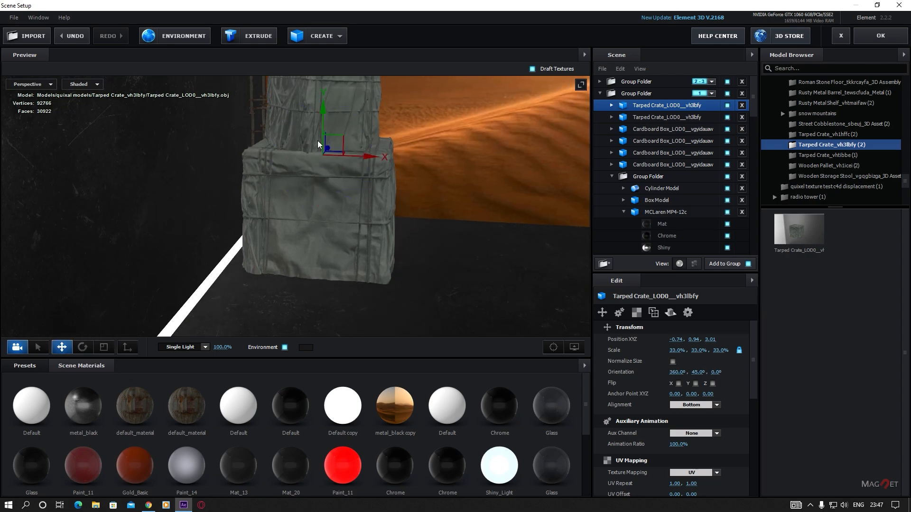
left_click_drag(325, 113, 324, 107)
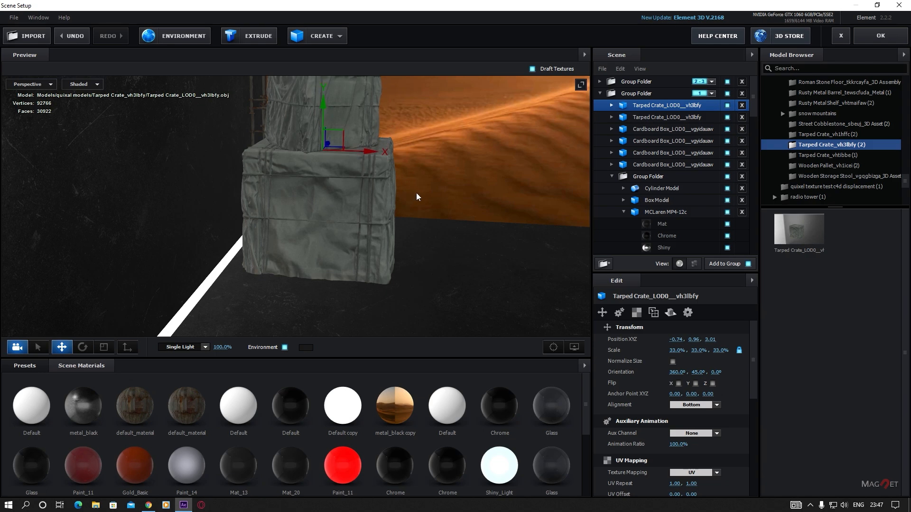
Set the lower tarped crate's reflect mode to Spherical.
scroll(418, 199, "down", 3)
left_click_drag(418, 207, 168, 232)
left_click(167, 232)
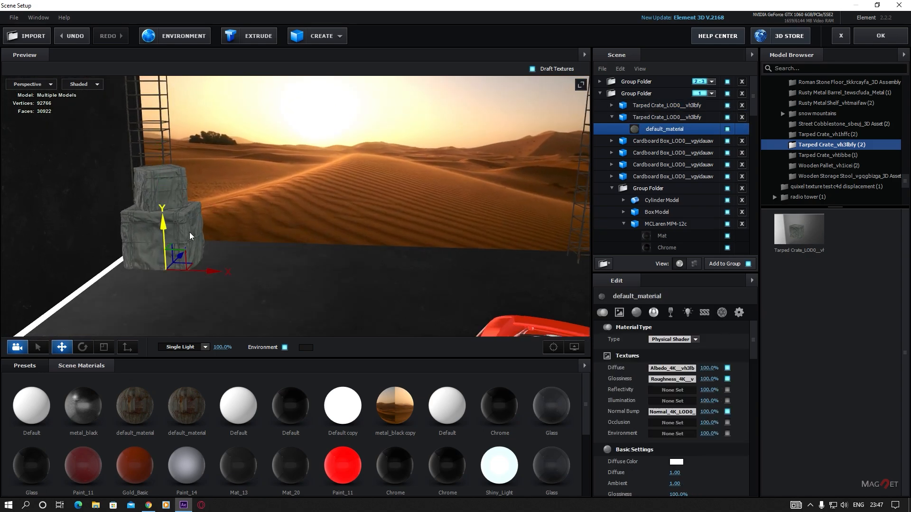
left_click(649, 118)
left_click(671, 313)
left_click(694, 339)
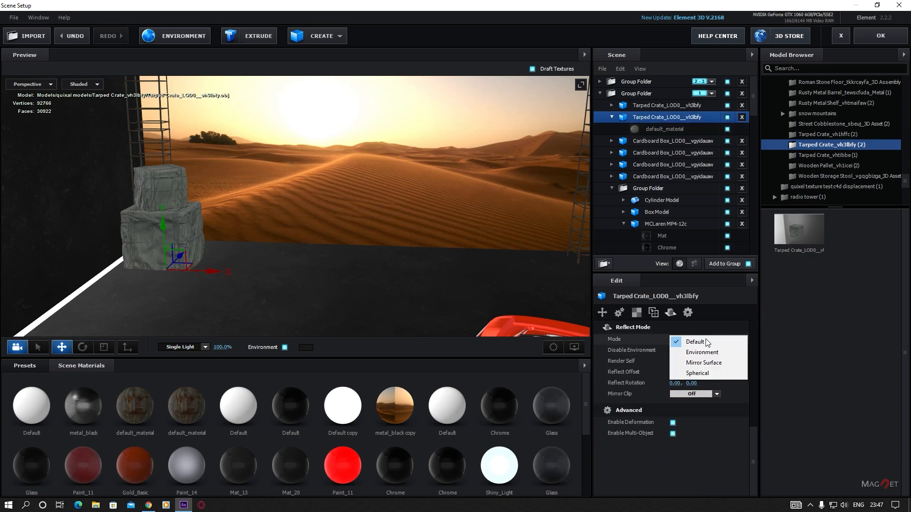
left_click(710, 372)
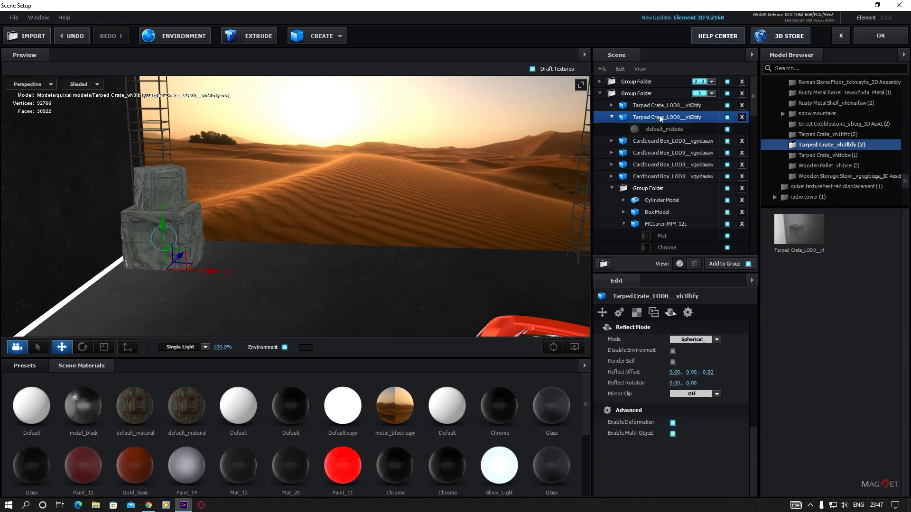
Set the upper tarped crate's reflect mode to Spherical.
left_click(671, 107)
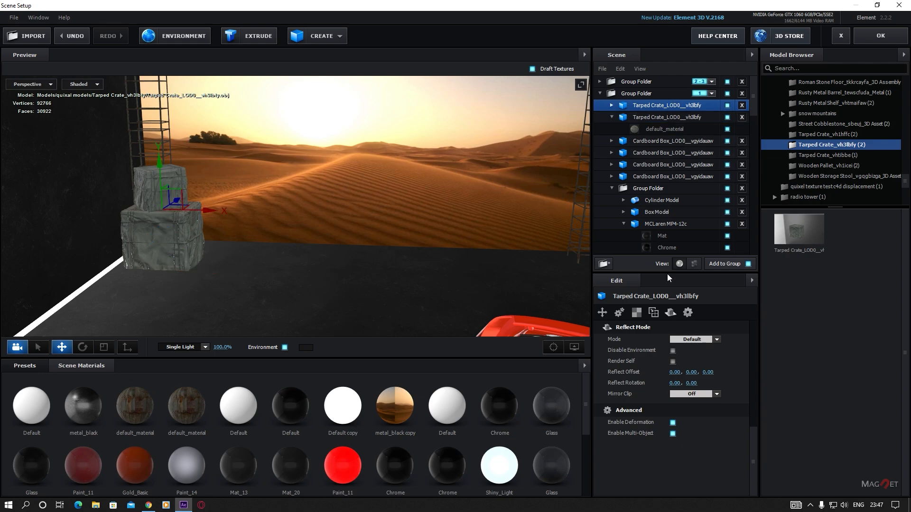
left_click(694, 339)
left_click(694, 373)
Set the reflect mode of the cardboard box standing apart in front to Spherical.
scroll(352, 233, "down", 3)
left_click_drag(351, 232, 428, 203)
left_click(325, 242)
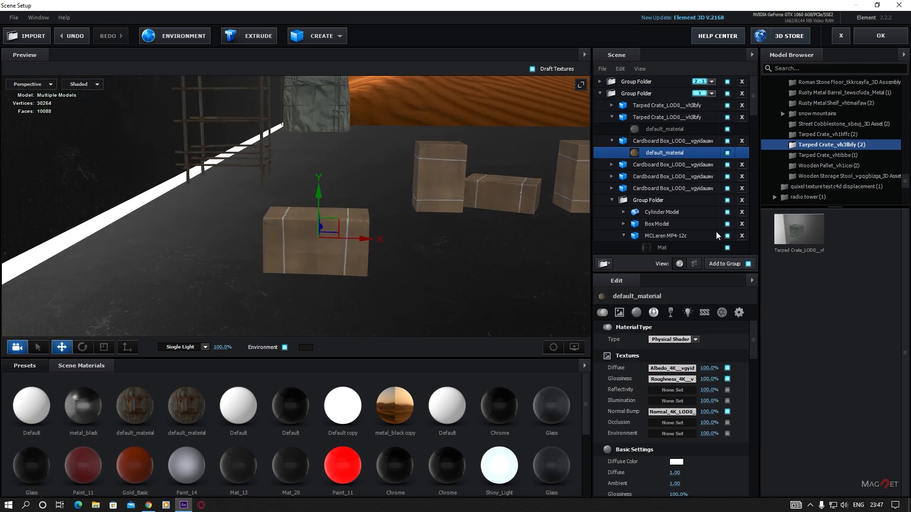
left_click(644, 138)
left_click(693, 339)
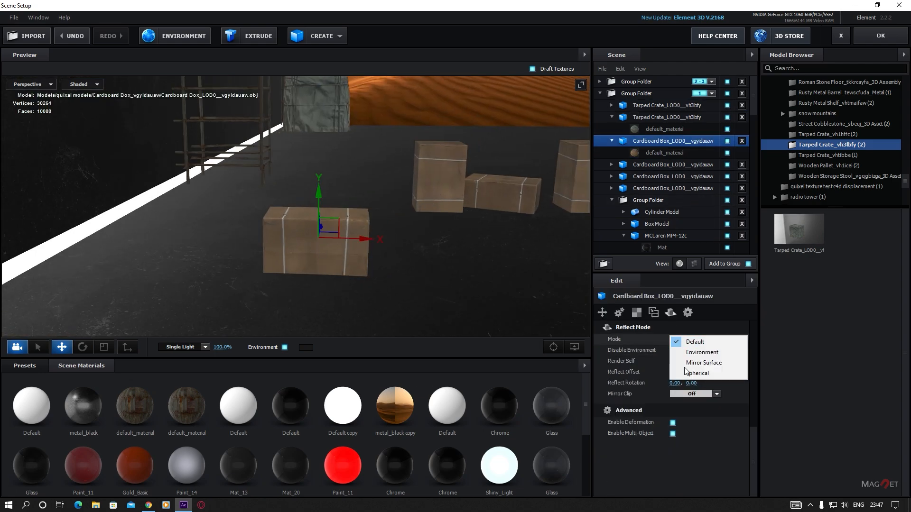
left_click(698, 373)
Change the reflect mode of the left upright cardboard box in the group of three to Spherical.
mouse_move(424, 244)
left_mouse_down()
mouse_move(298, 266)
mouse_move(435, 243)
left_mouse_up()
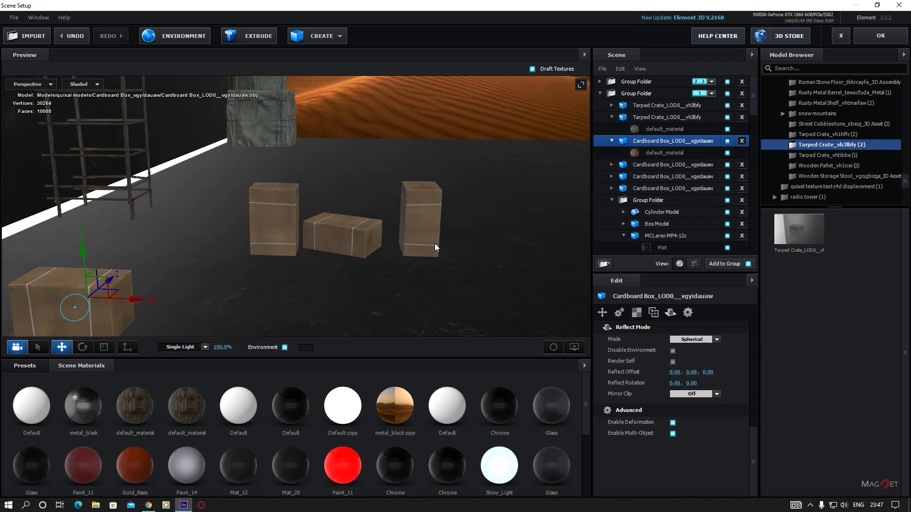
left_click(278, 226)
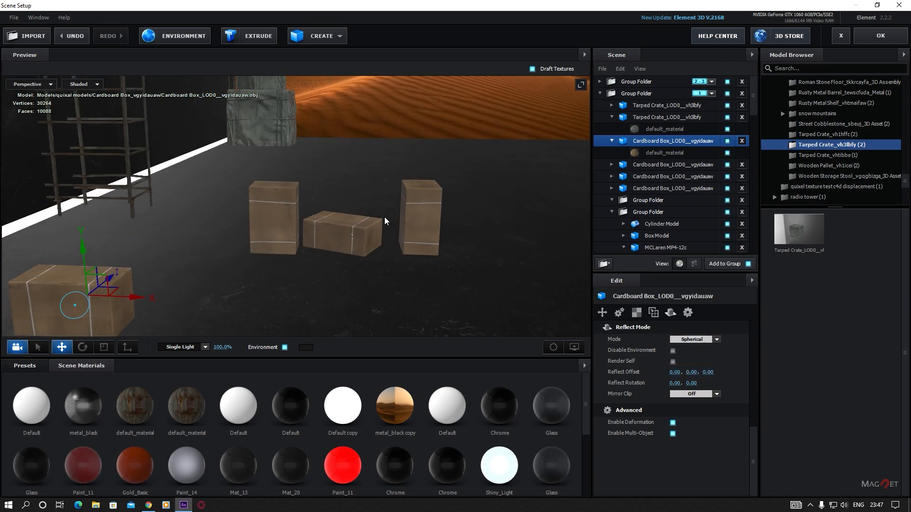
left_click(663, 162)
left_click(696, 340)
left_click(698, 373)
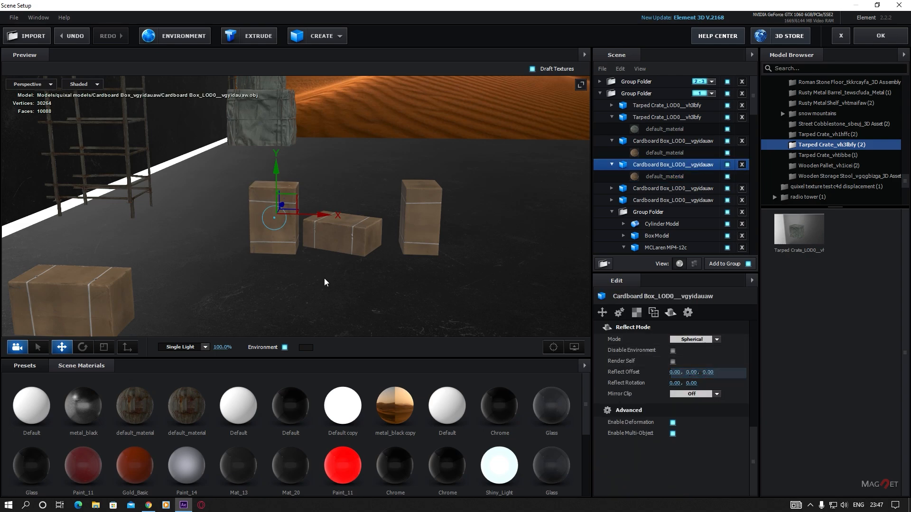
Change the reflect mode of the cardboard box lying between the two upright ones to Spherical.
left_click(356, 229)
left_click(715, 342)
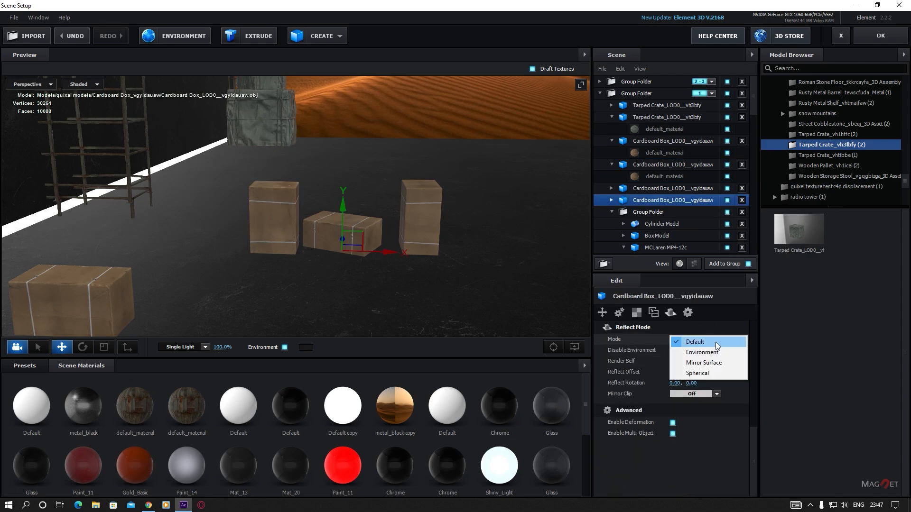
left_click(698, 373)
Change the reflect mode of the right upright cardboard box to Spherical.
left_click(424, 220)
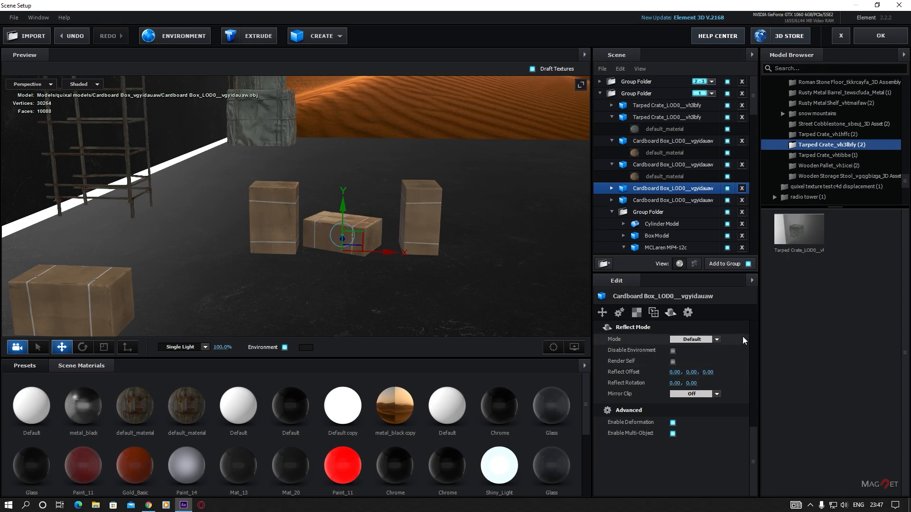
left_click(718, 339)
left_click(697, 374)
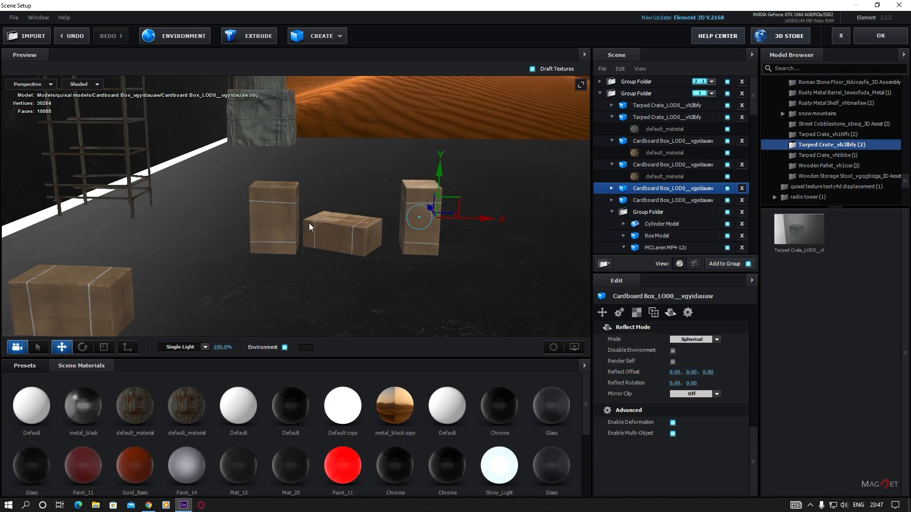
Set the floor plane's reflect mode to Mirror Surface so it reflects the car and the desert backdrop.
scroll(312, 225, "down", 5)
scroll(312, 229, "down", 8)
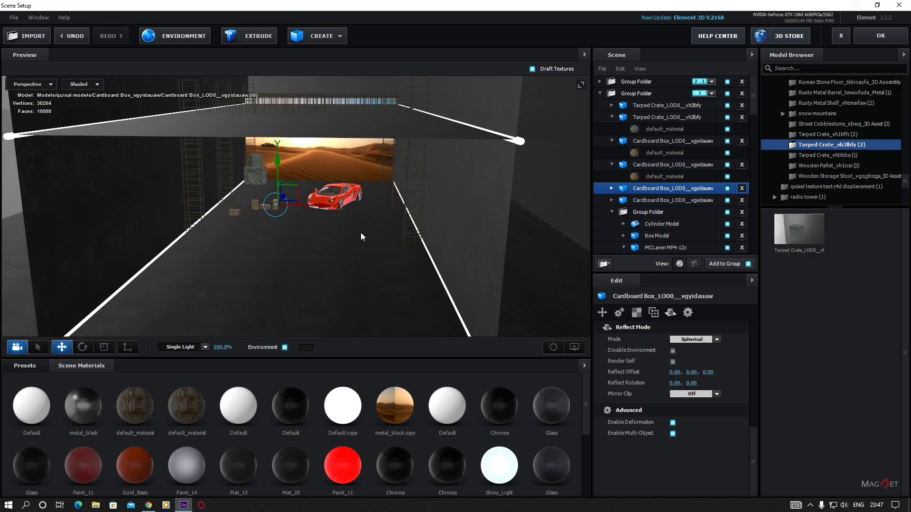
left_click_drag(342, 233, 406, 236)
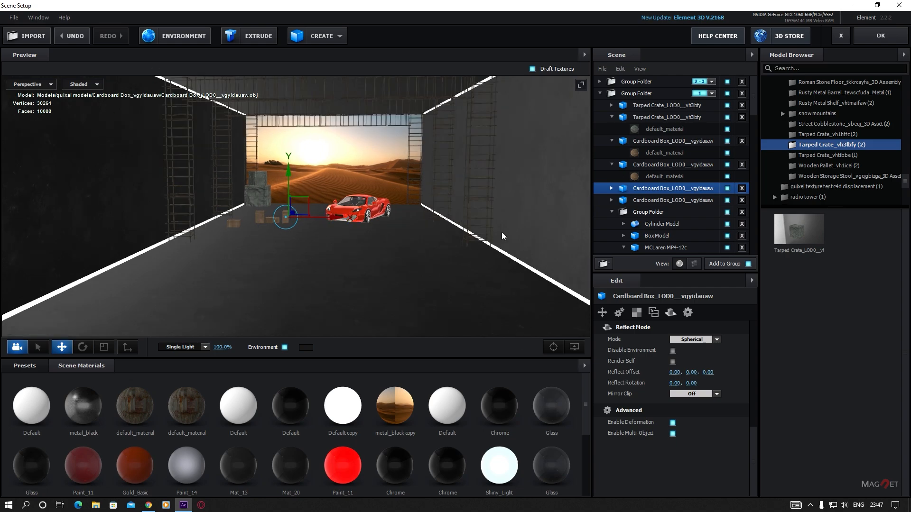
left_click_drag(387, 272, 431, 262)
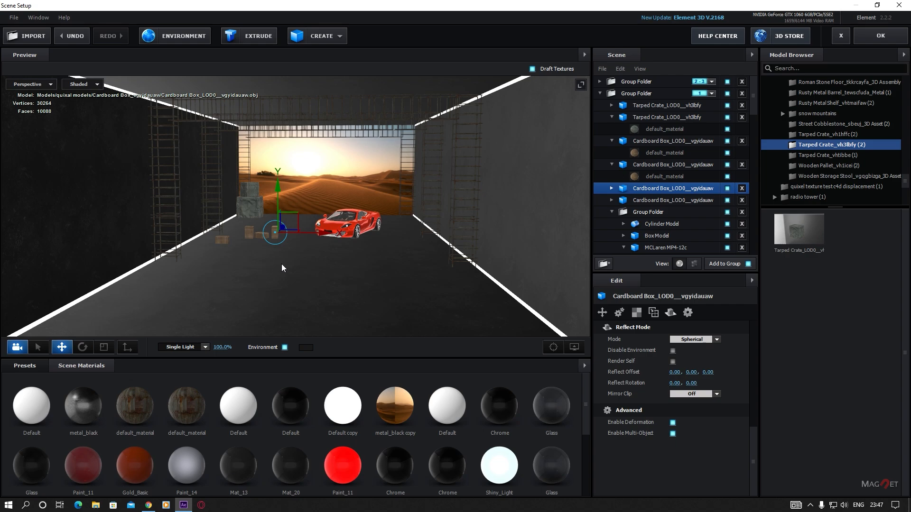
left_click_drag(281, 265, 286, 265)
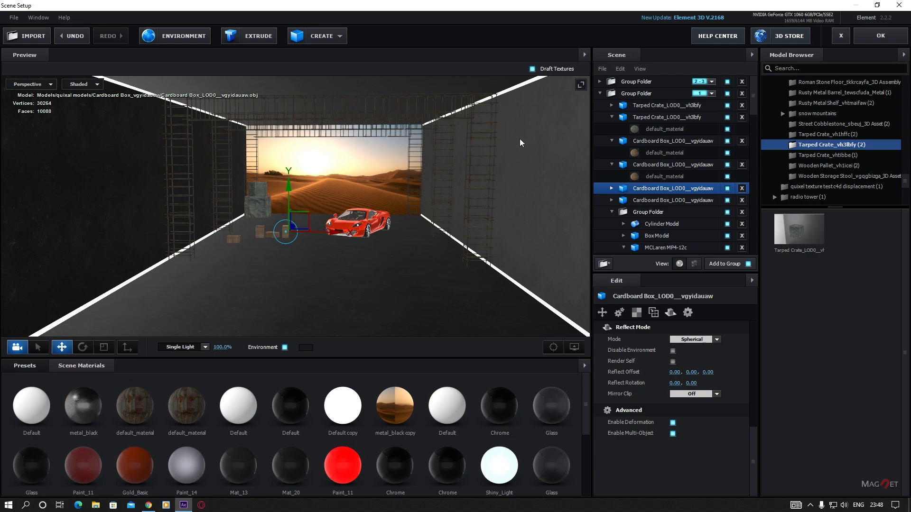
left_click(326, 259)
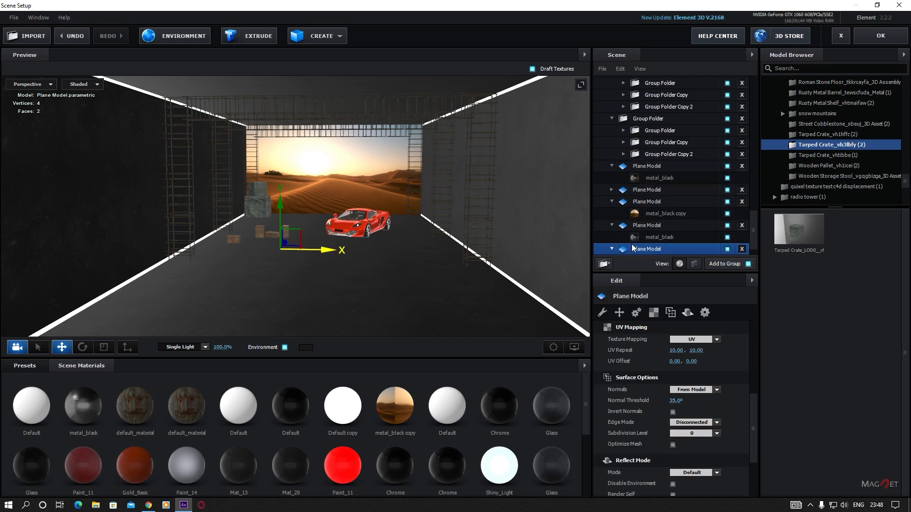
left_click_drag(334, 267, 634, 259)
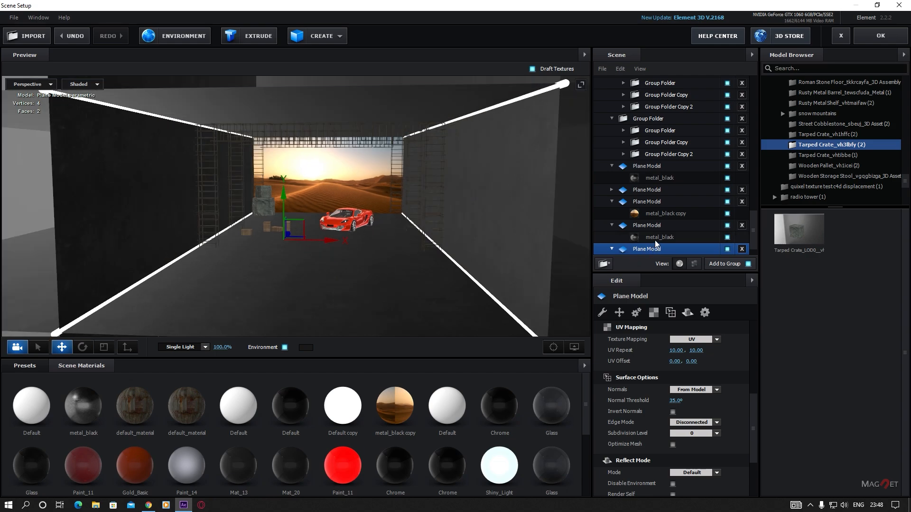
scroll(649, 233, "down", 1)
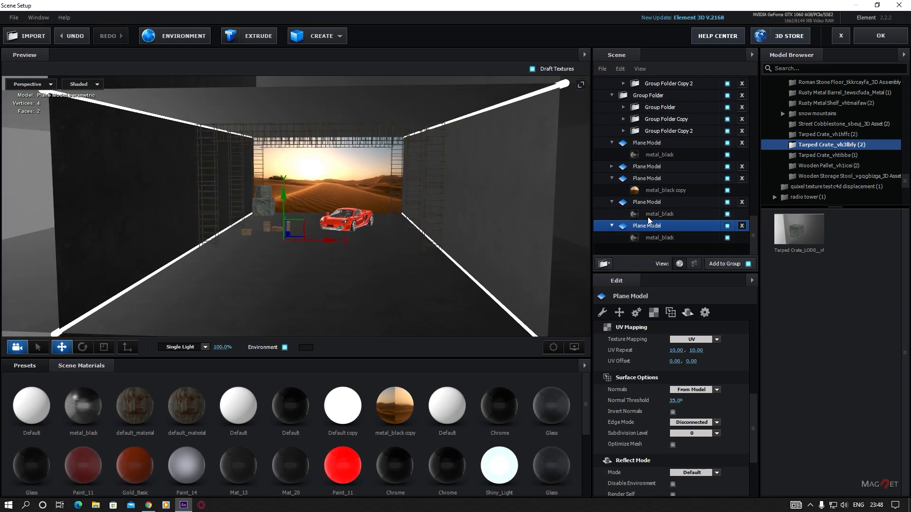
left_click(687, 313)
left_click(713, 339)
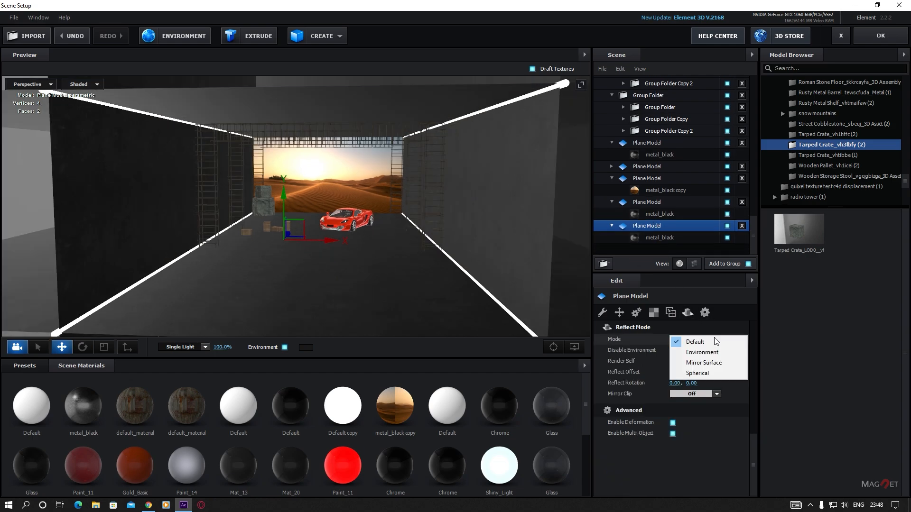
left_click(718, 363)
scroll(325, 264, "up", 2)
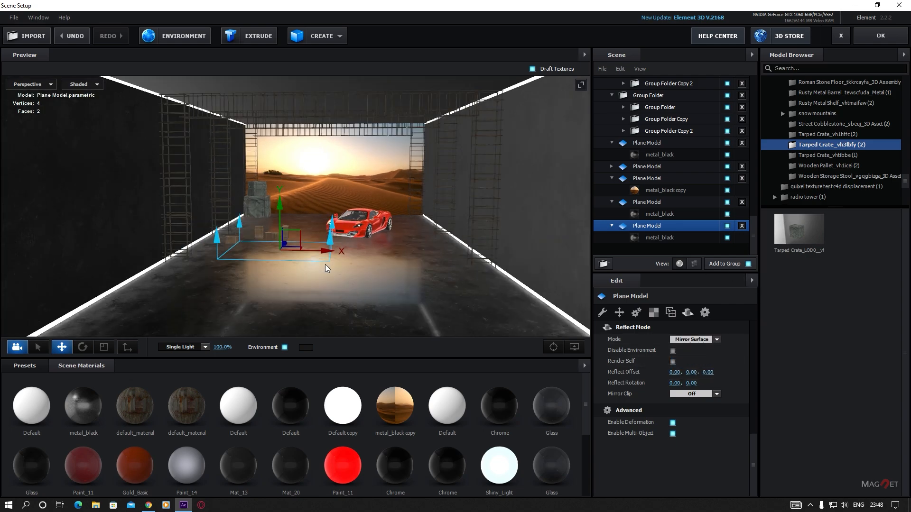
scroll(326, 264, "up", 1)
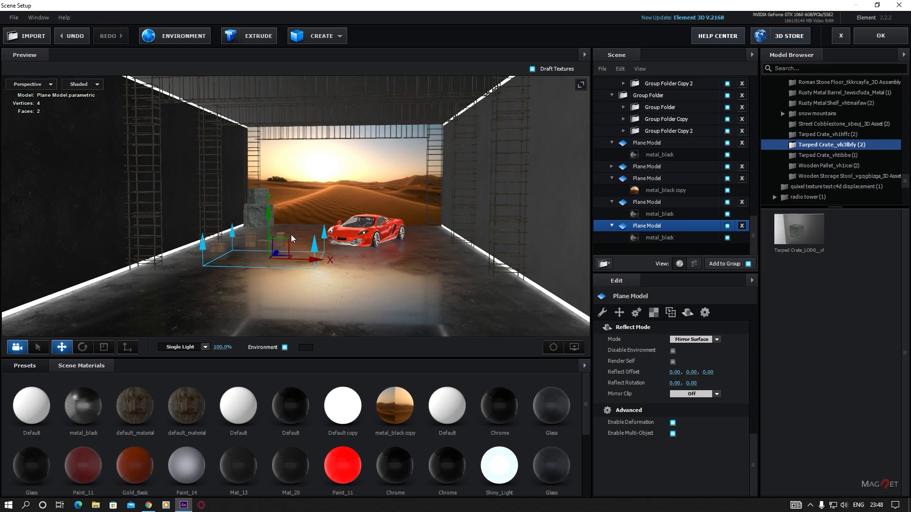
Change the left wall plane's reflect mode to Mirror Surface.
left_click(172, 175)
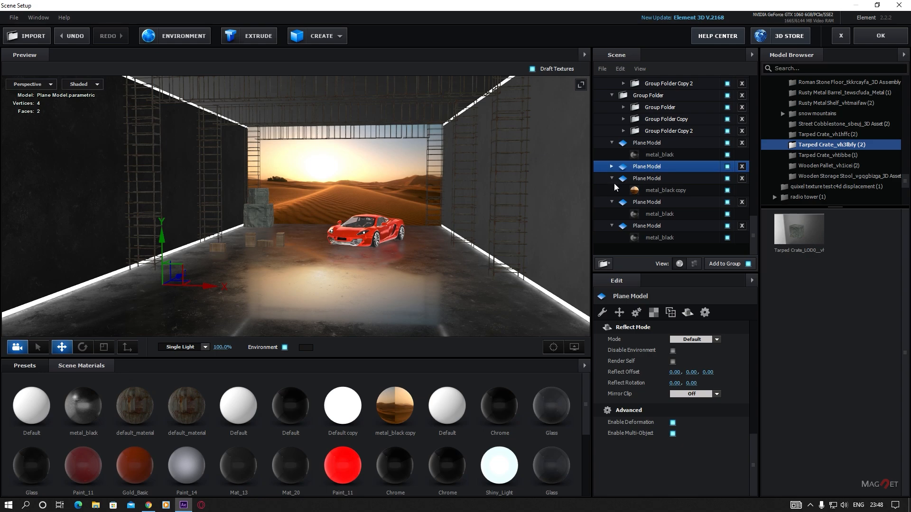
double_click(647, 179)
left_click(650, 179)
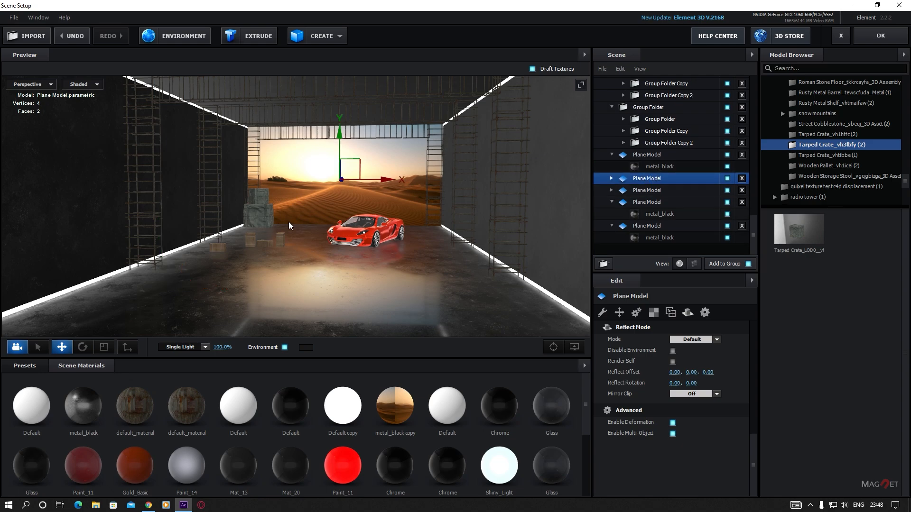
left_click(204, 201)
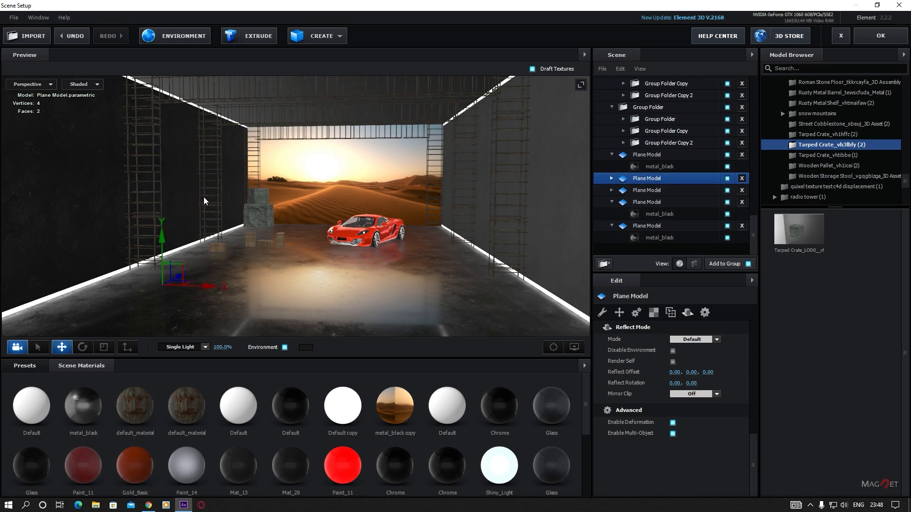
left_click(717, 340)
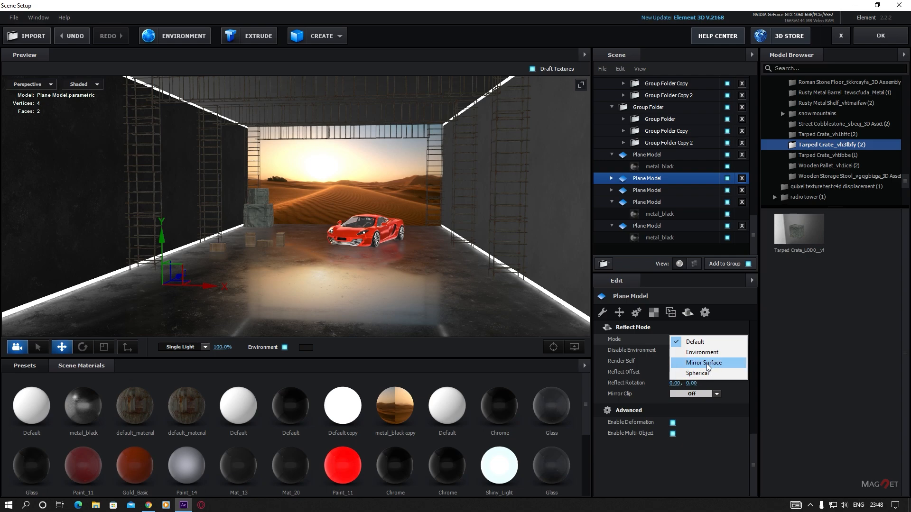
left_click(713, 362)
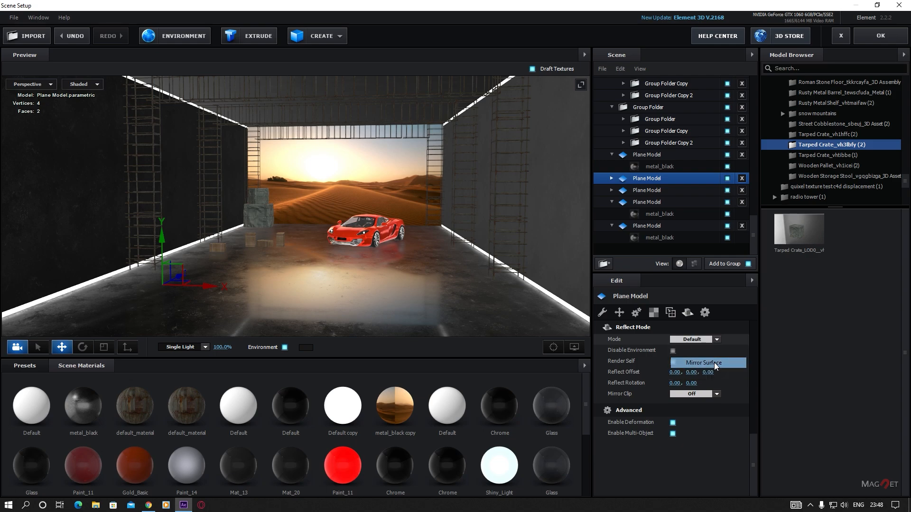
Change the right wall plane's reflect mode to Mirror Surface.
left_click(548, 192)
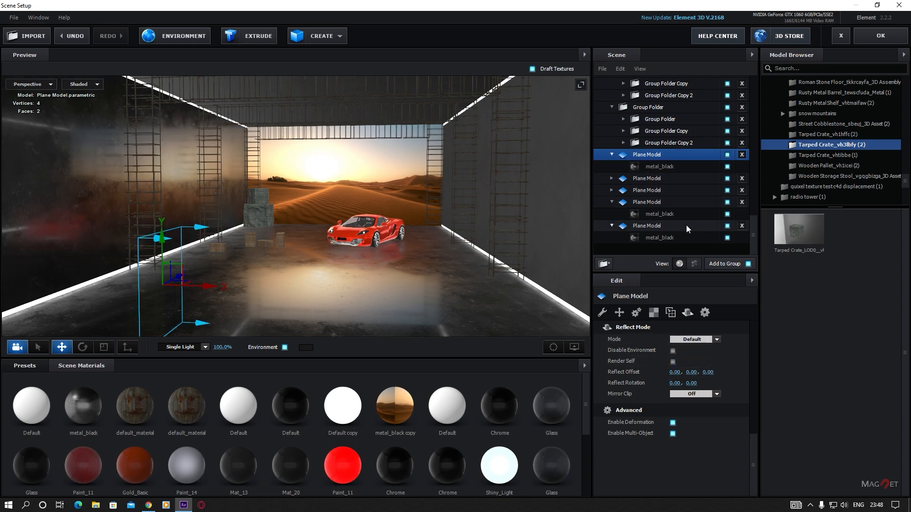
left_click(716, 340)
left_click(710, 361)
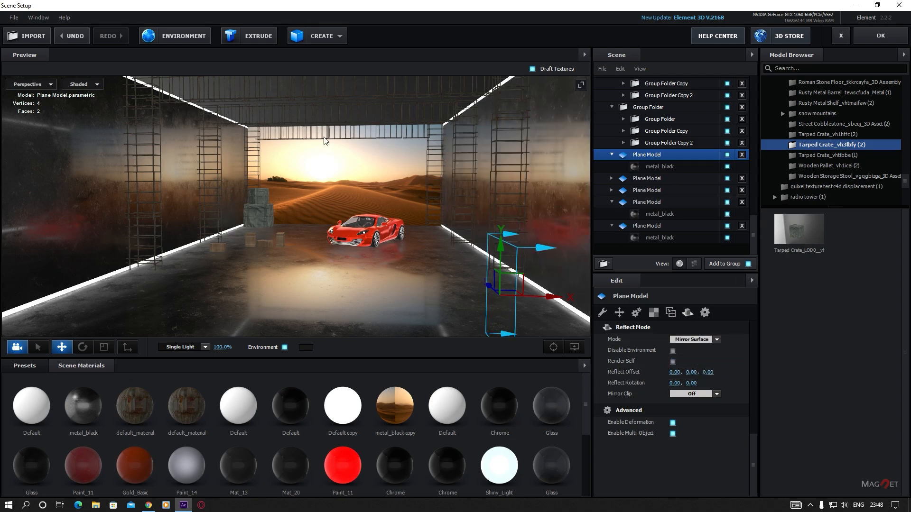
Change the ceiling plane's reflect mode to Mirror Surface.
left_click_drag(345, 133, 288, 151)
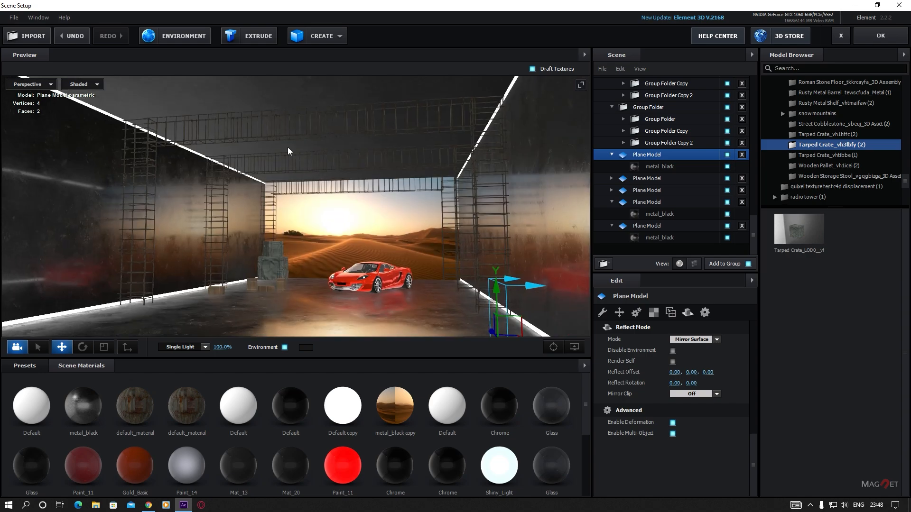
left_click(318, 86)
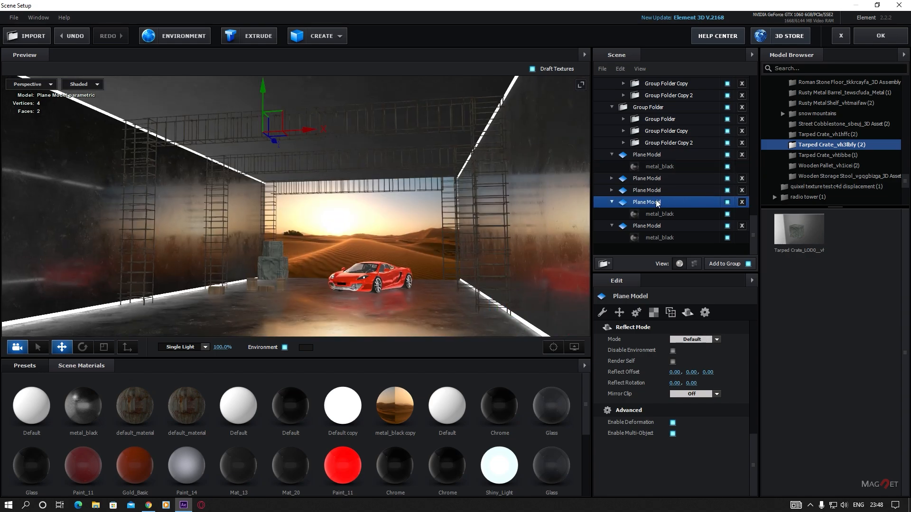
left_click(716, 339)
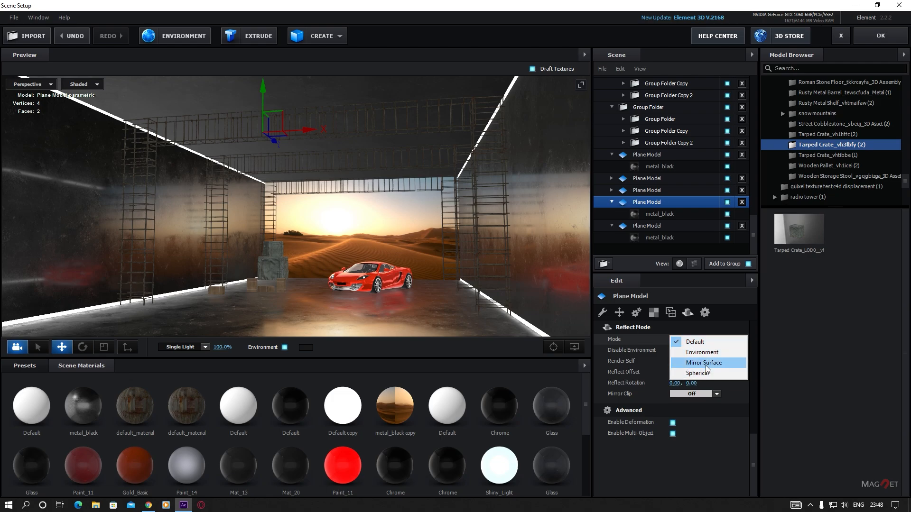
left_click(693, 363)
Duplicate and replace the left wall's metal_black material, and raise the copy's reflectivity intensity to 100%.
left_click_drag(288, 257, 389, 301)
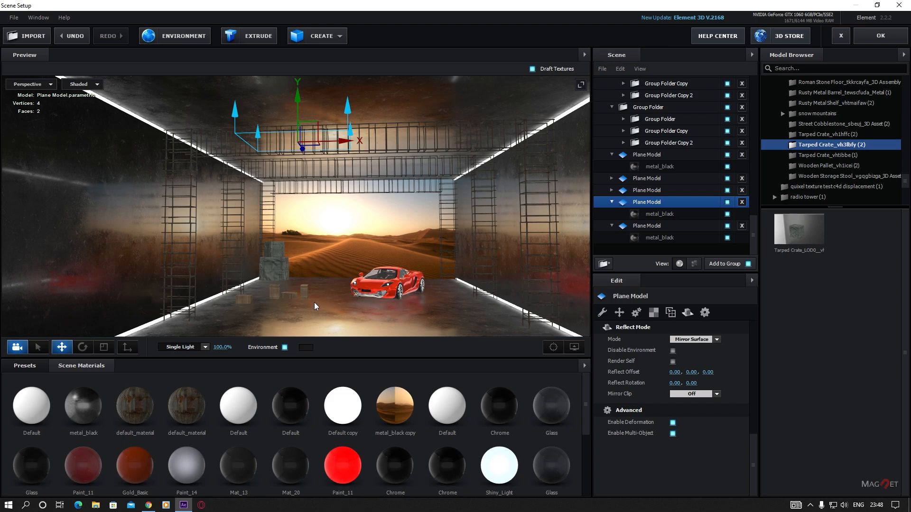
left_click(208, 253)
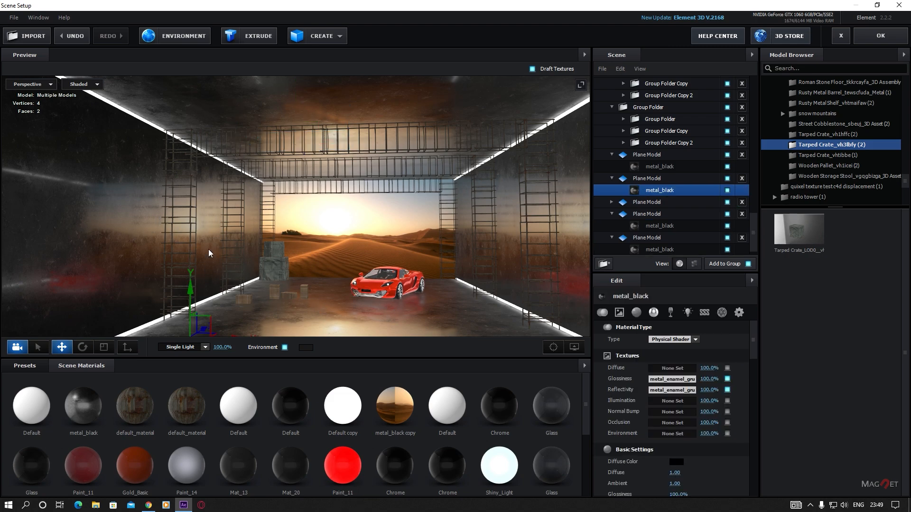
right_click(658, 192)
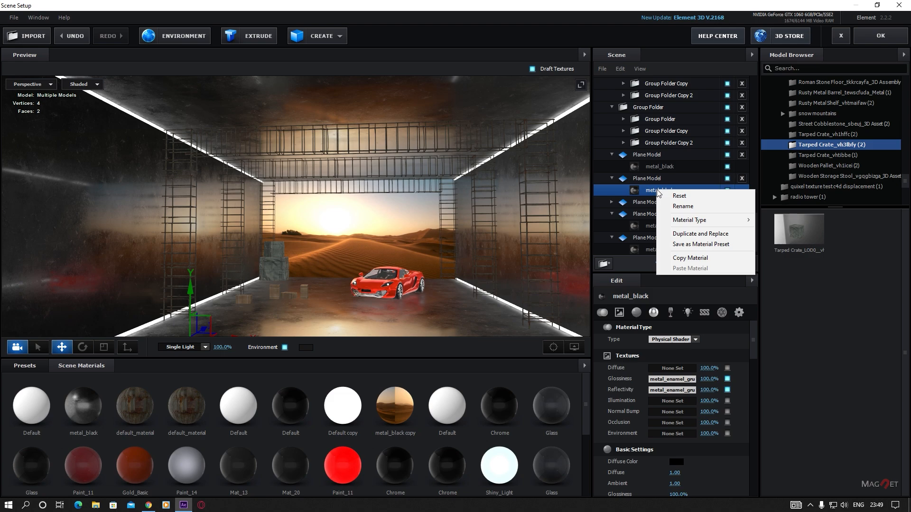
left_click(688, 234)
scroll(657, 420, "down", 2)
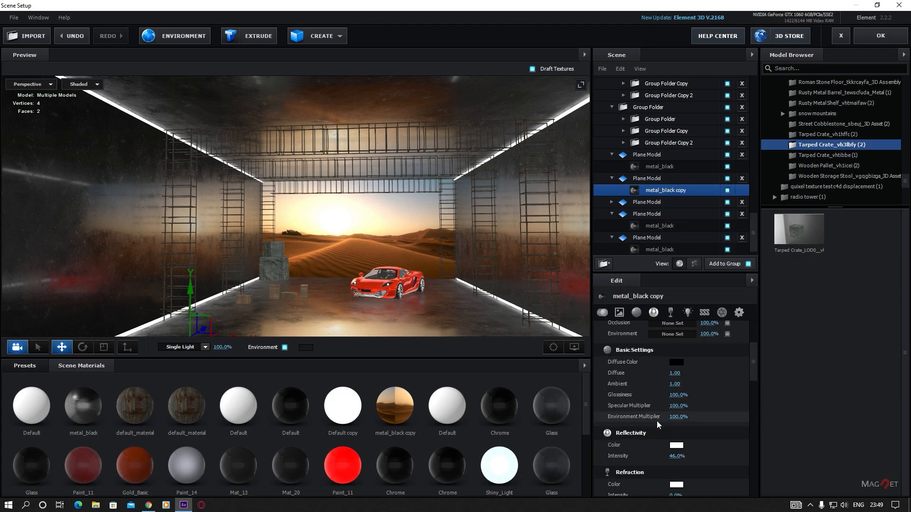
left_click_drag(681, 459, 731, 458)
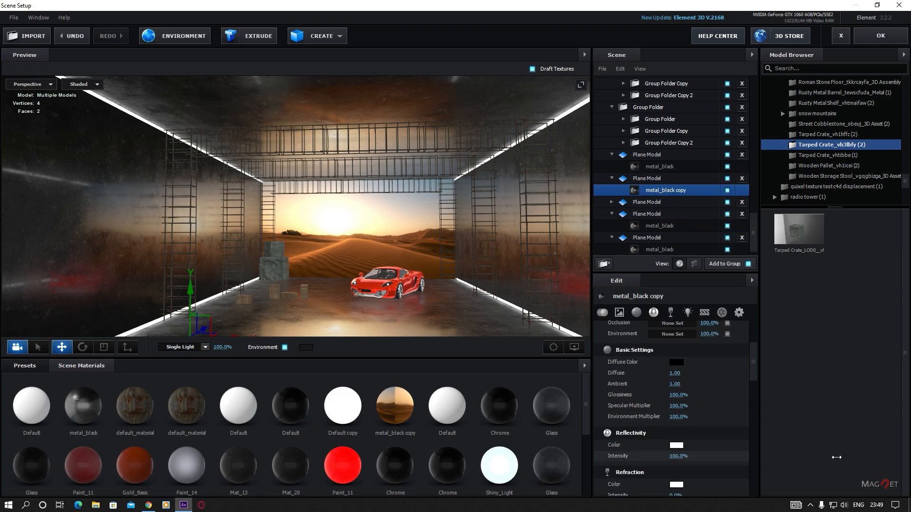
Lower the midtone input level of the Glossiness texture in the left wall's metal_black copy material.
scroll(651, 372, "up", 1)
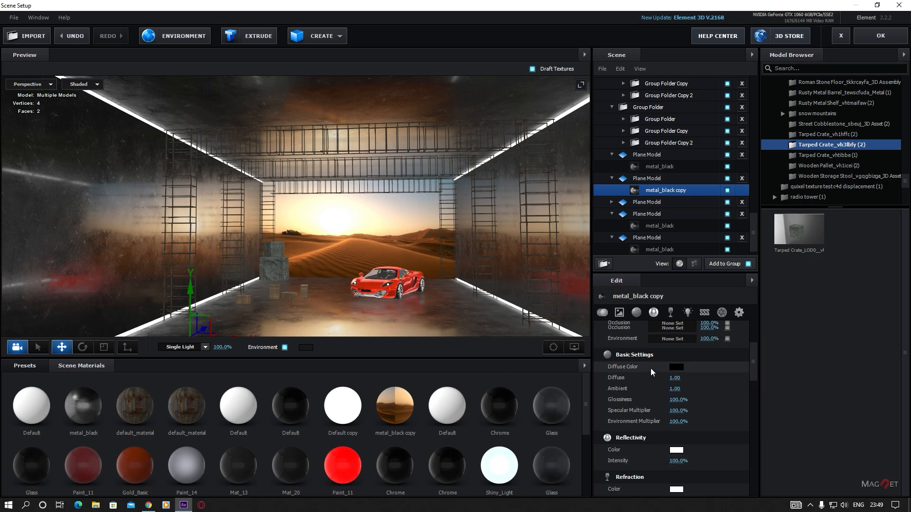
scroll(651, 369, "up", 3)
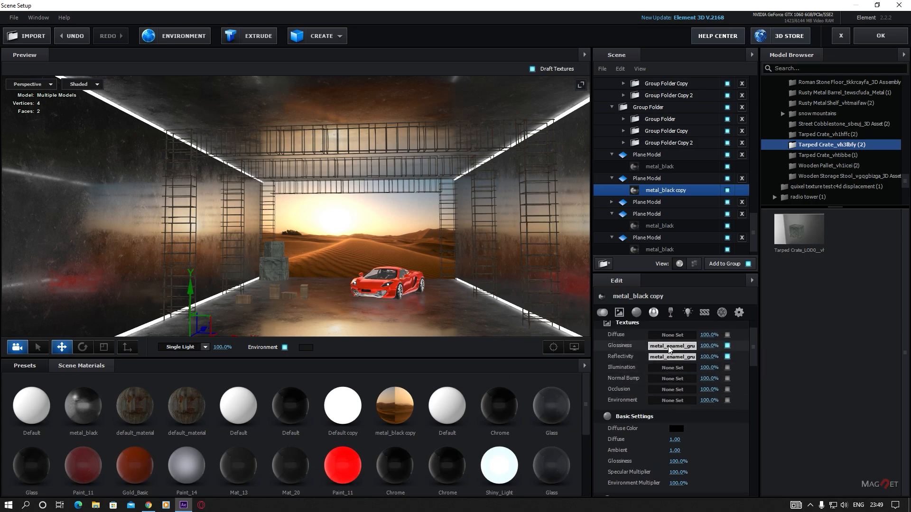
left_click(669, 347)
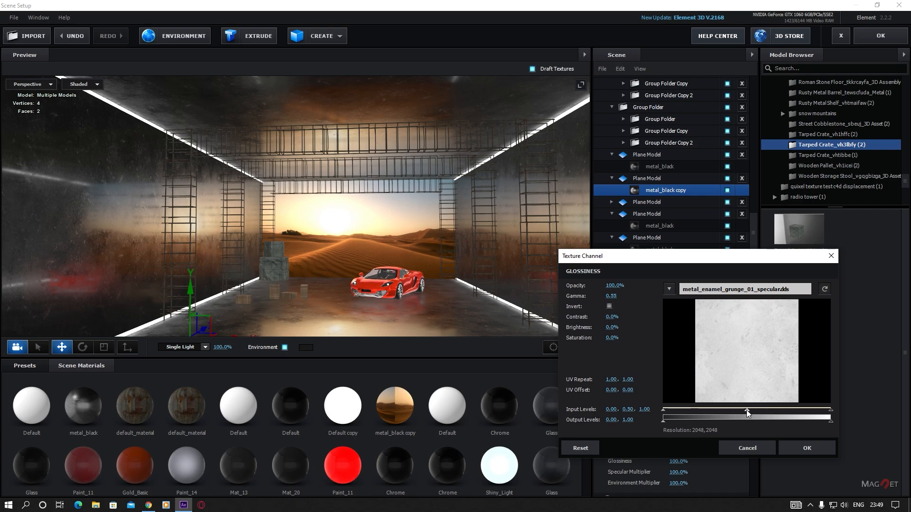
left_click_drag(747, 410, 700, 410)
left_click(807, 448)
Copy the adjusted Glossiness texture of metal_black copy and paste it into the material's Reflectivity texture slot.
right_click(663, 347)
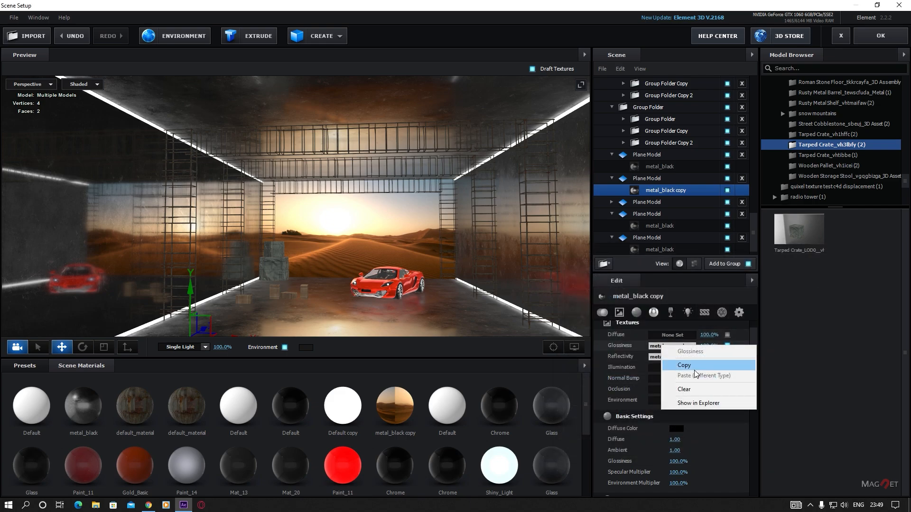
left_click(694, 369)
right_click(666, 360)
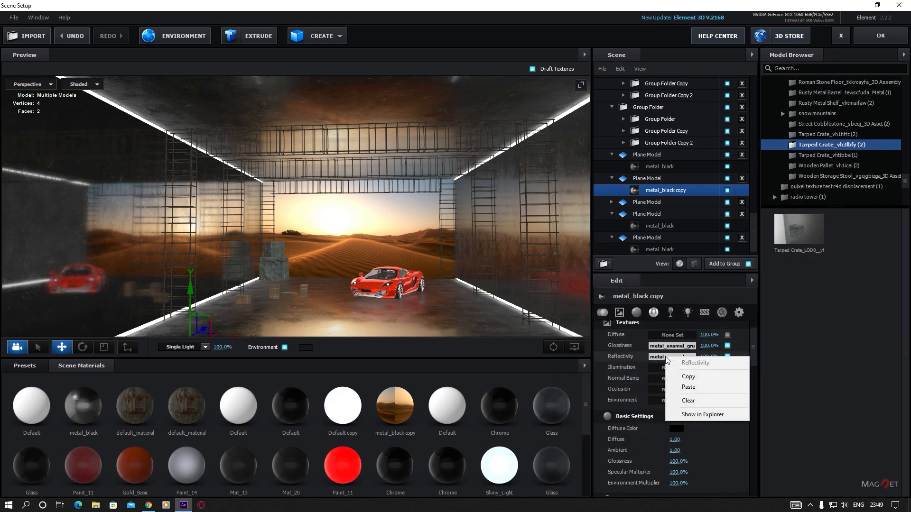
left_click(696, 388)
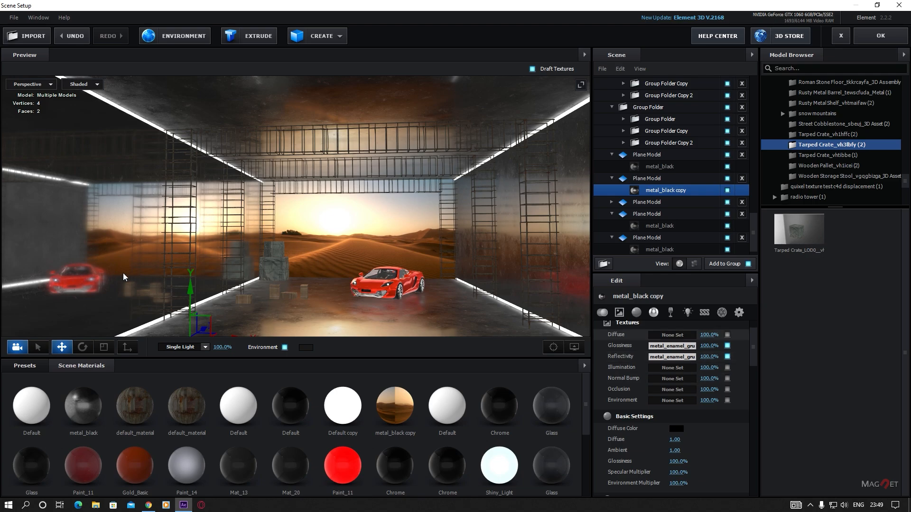
left_click_drag(261, 286, 277, 287)
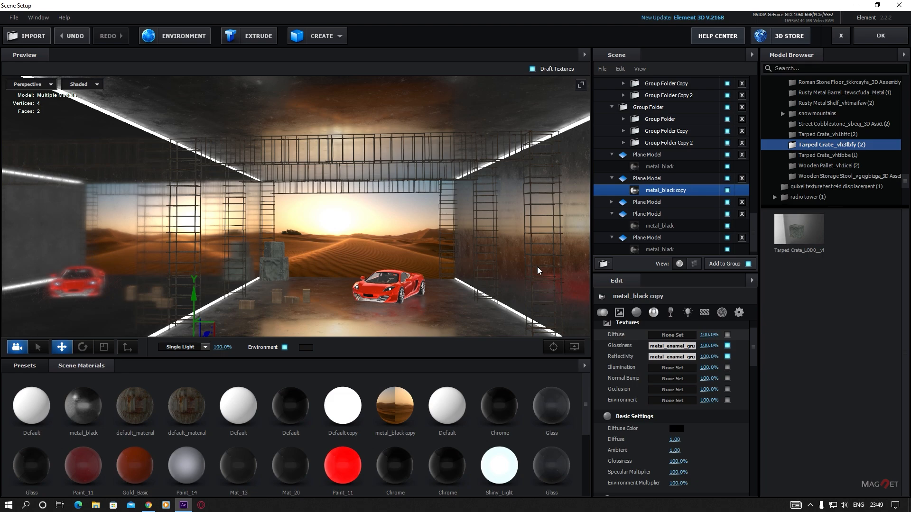
Apply the metal_black copy material to the right wall and the ceiling.
left_click(666, 194)
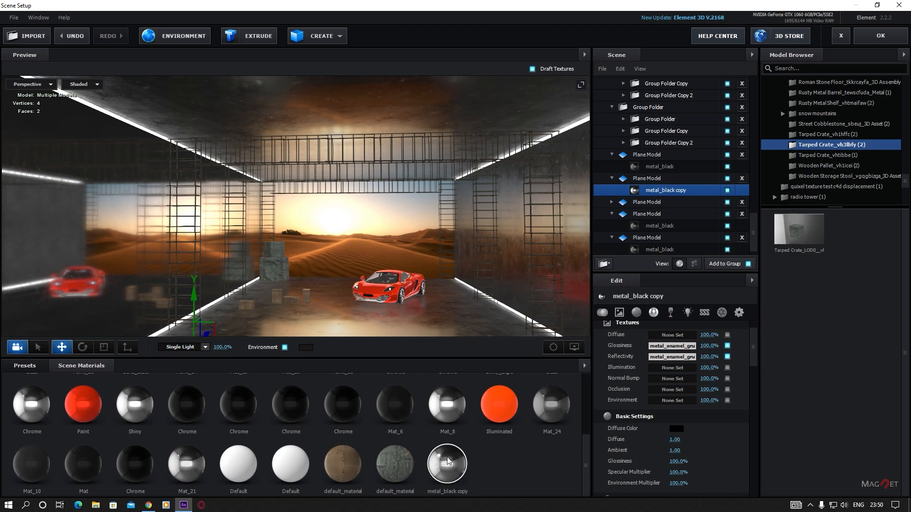
left_click_drag(445, 468, 513, 247)
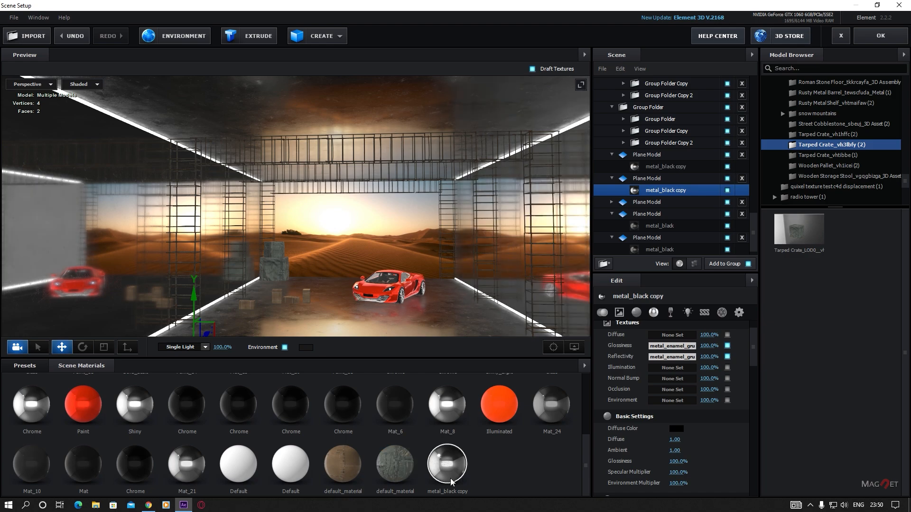
left_click_drag(454, 467, 383, 118)
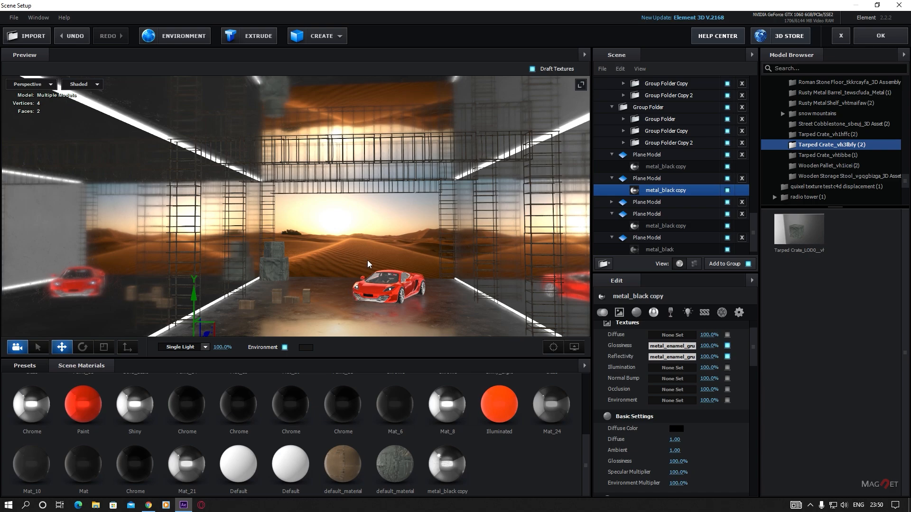
Clear the Basic_2K_03.jpg environment map from the scene and accept the empty environment.
scroll(369, 264, "down", 2)
left_click_drag(369, 265, 411, 277)
scroll(410, 292, "down", 2)
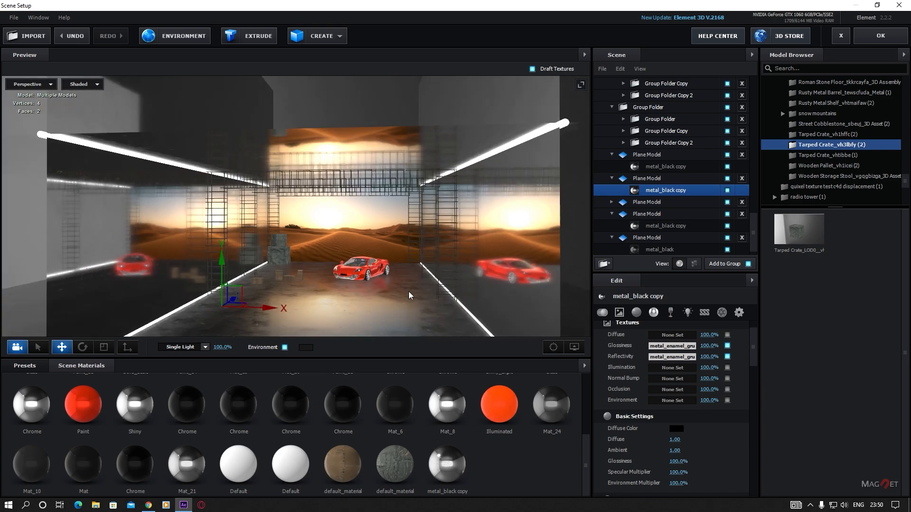
scroll(368, 296, "up", 4)
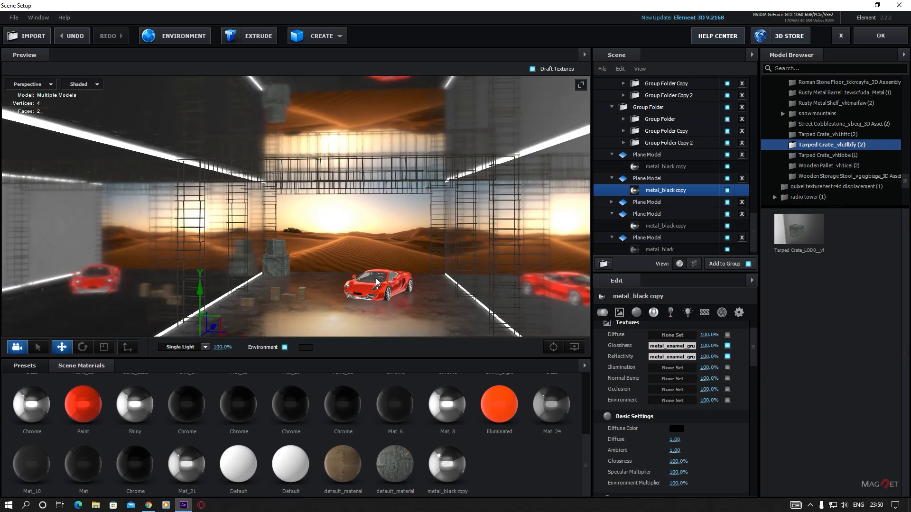
left_click(190, 37)
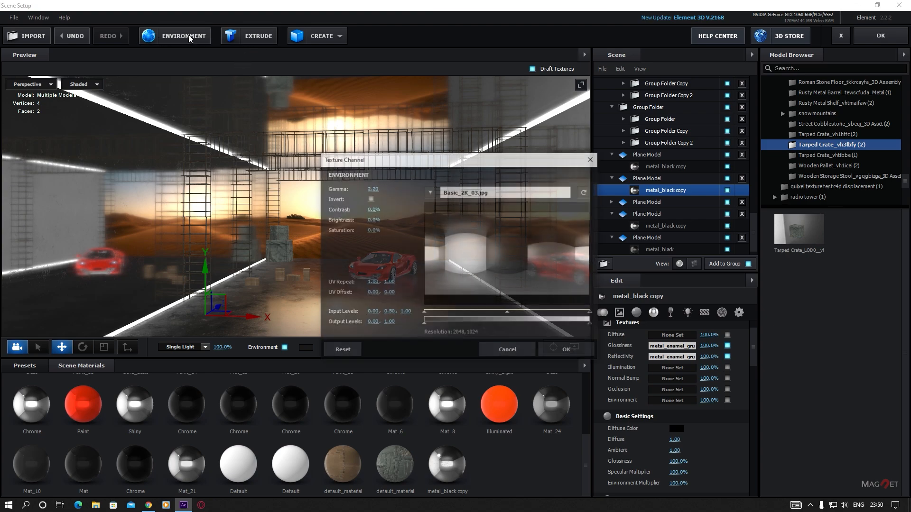
right_click(463, 194)
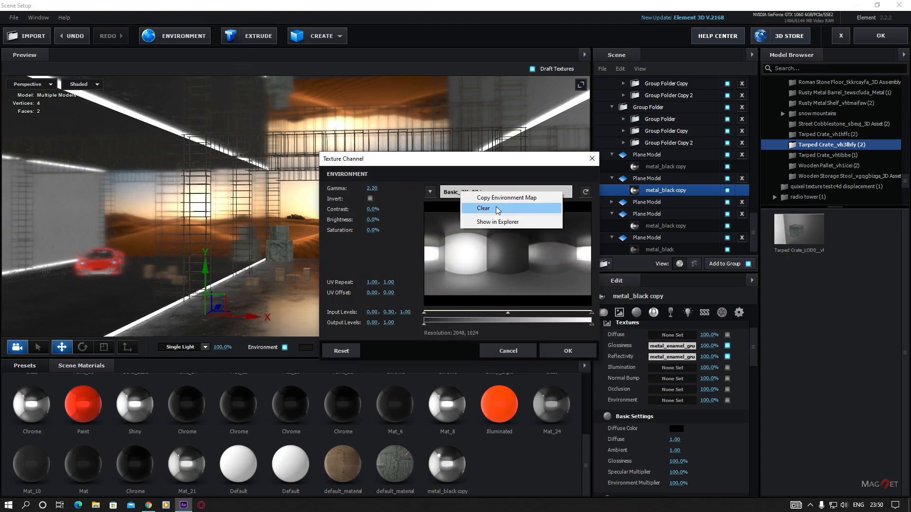
left_click(498, 208)
left_click(568, 351)
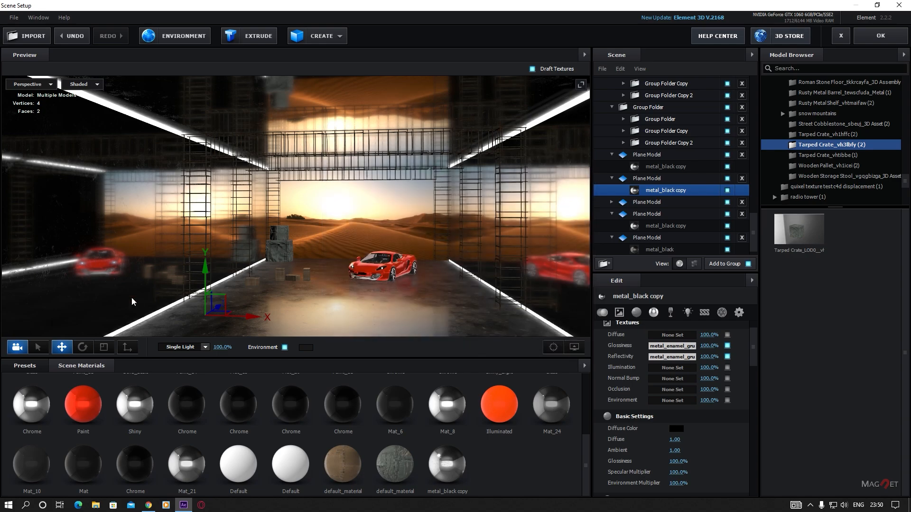
Accept the scene setup, return to the composition and set its preview resolution to Half.
left_click_drag(361, 298, 361, 297)
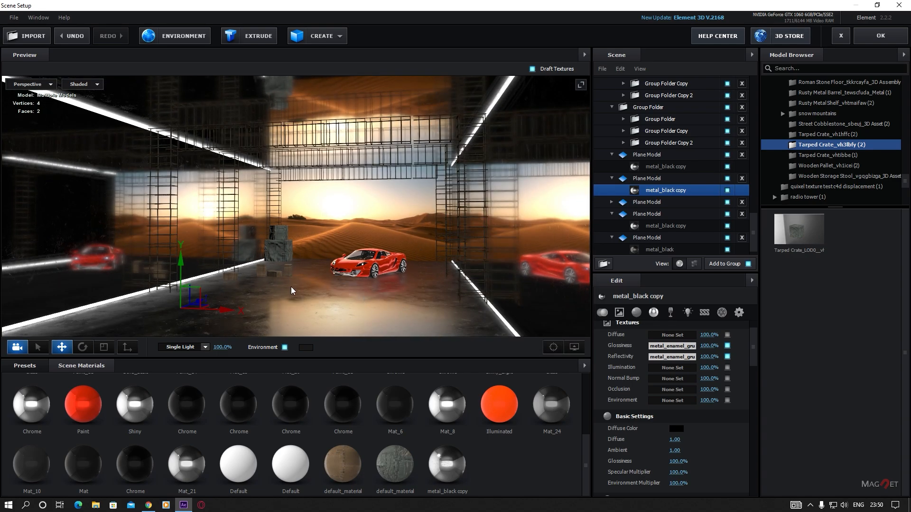
left_click(875, 41)
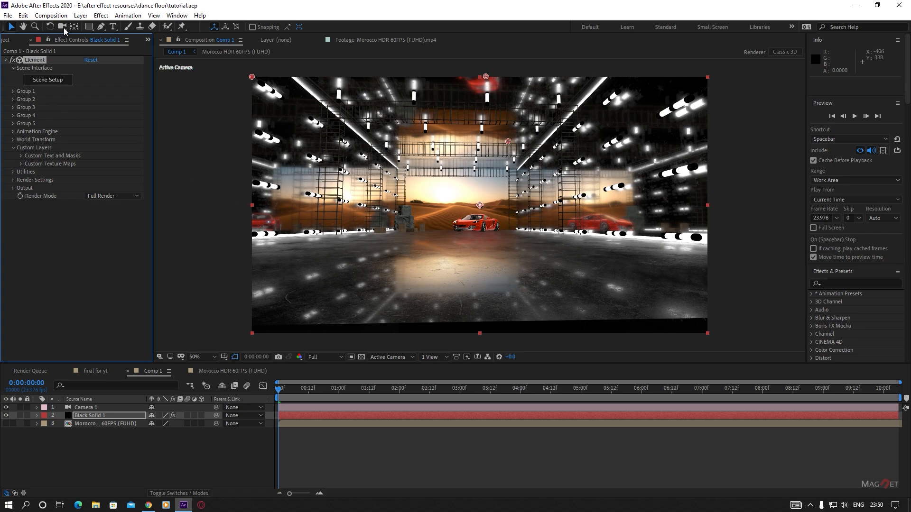
left_click(318, 359)
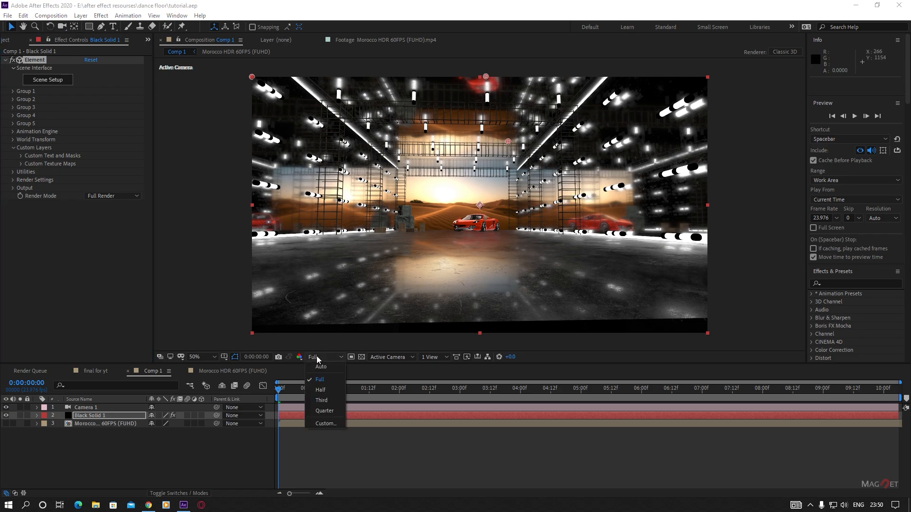
left_click(326, 391)
Reframe the shot by orbiting Camera 1 and moving it closer to the car, to about 1158.5, 270.9, -609.9.
left_click(62, 27)
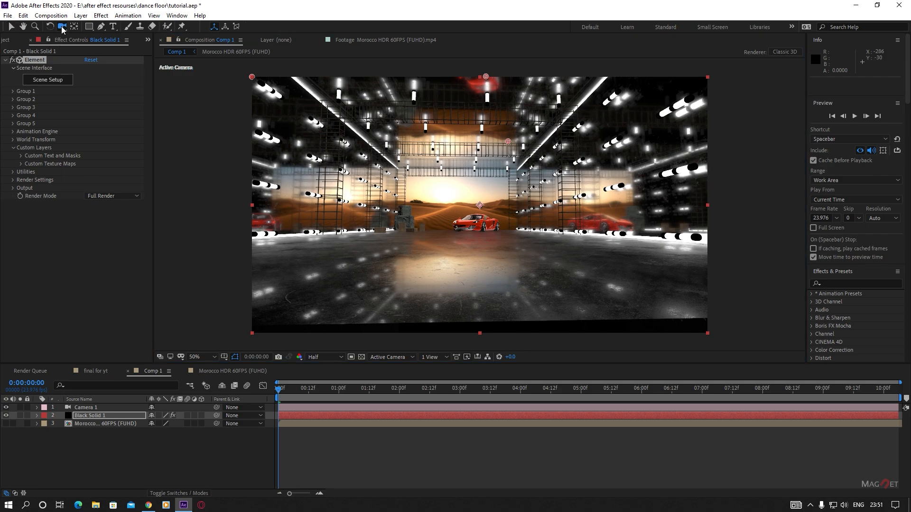
left_click(491, 257)
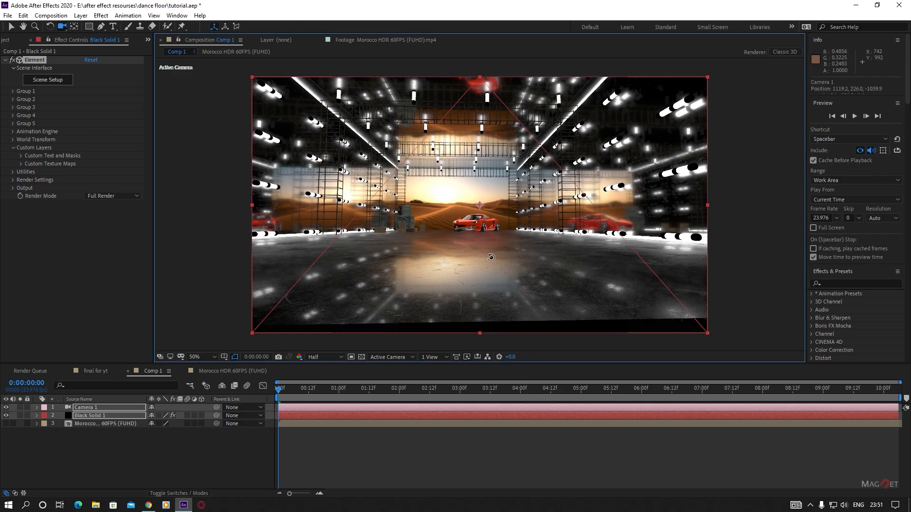
scroll(491, 257, "up", 3)
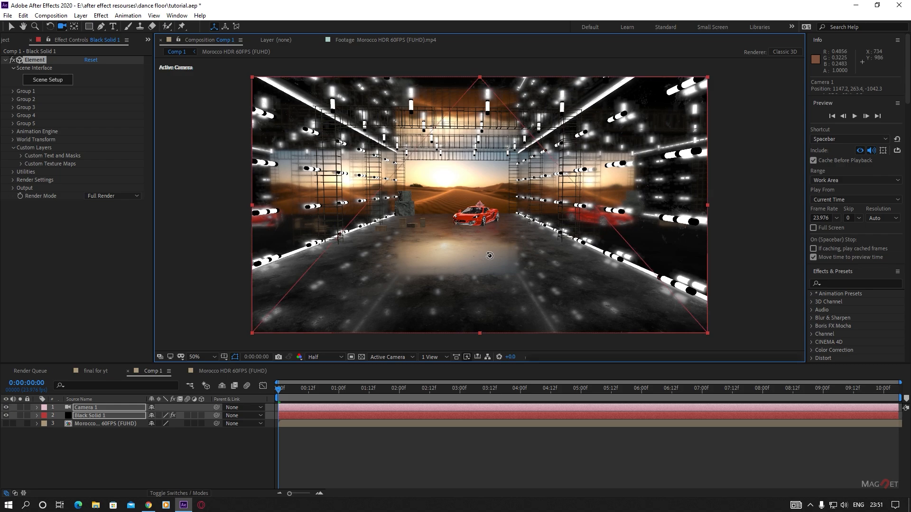
scroll(474, 261, "up", 3)
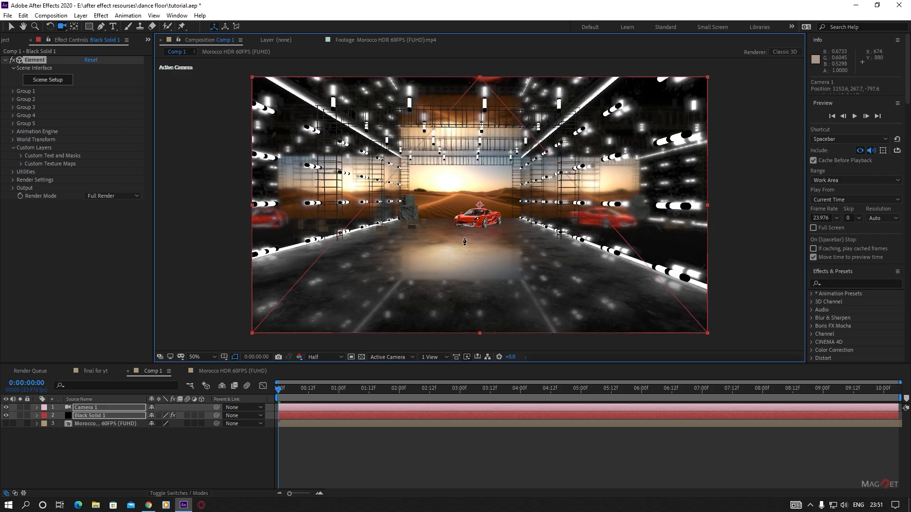
scroll(464, 242, "up", 3)
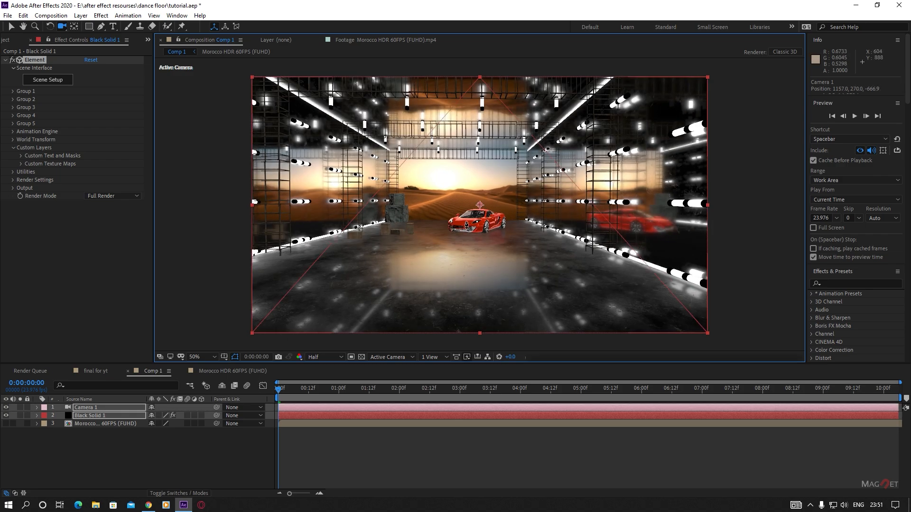
scroll(465, 241, "up", 3)
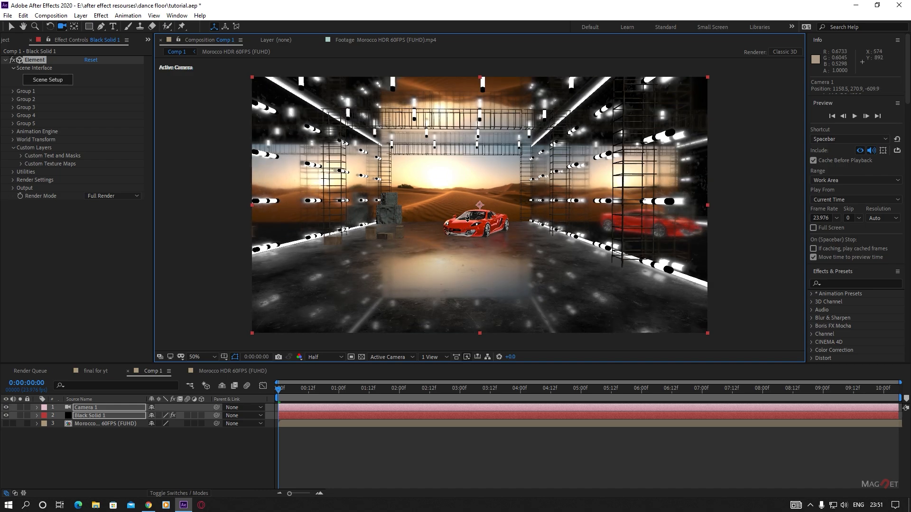
scroll(465, 241, "up", 3)
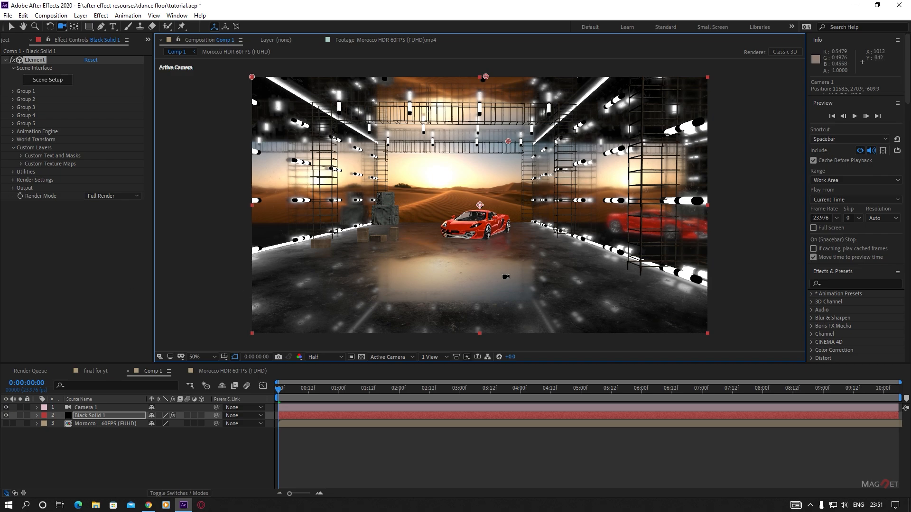
Turn off mirror surfaces and spherical reflection in the Reflection render settings of the Element effect on Black Solid 1.
left_click(91, 418)
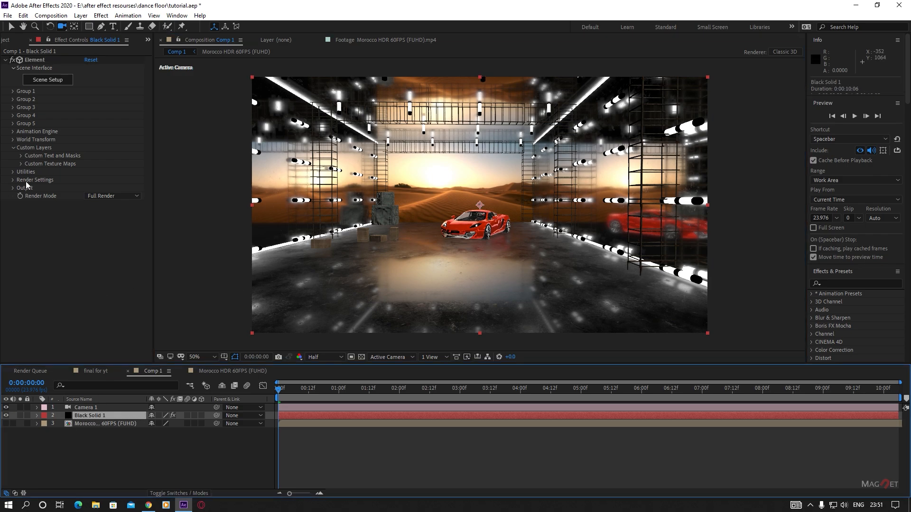
left_click(12, 180)
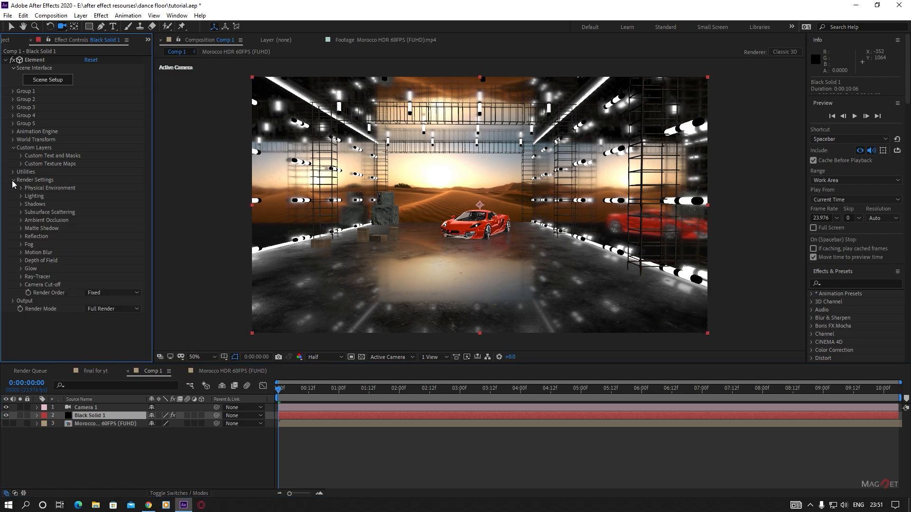
left_click(21, 236)
left_click(87, 252)
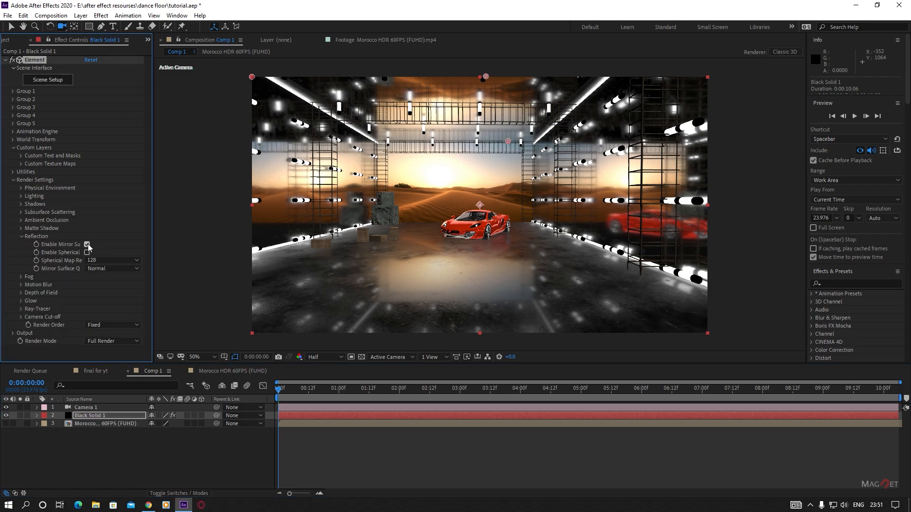
left_click(87, 244)
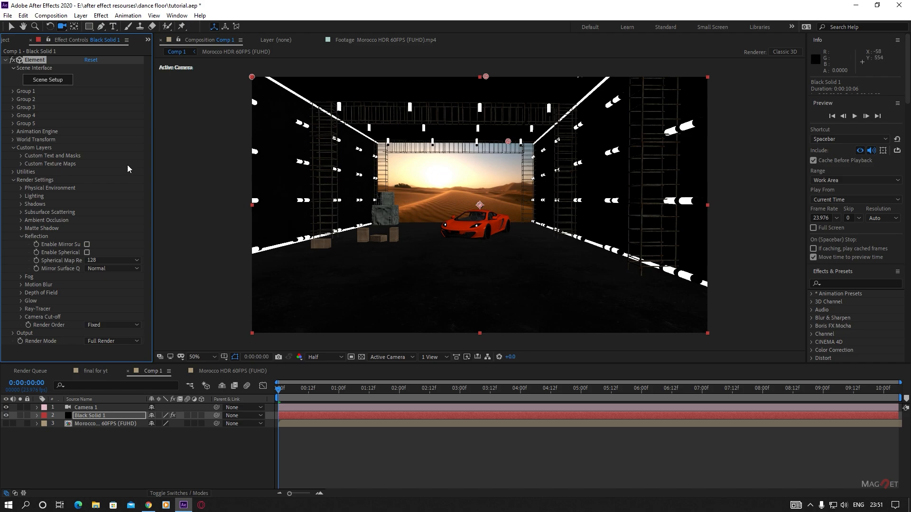
Realign the Group 2 wall lights by setting their X Scale to 6.01 and X position to 1084.1.
left_click(13, 100)
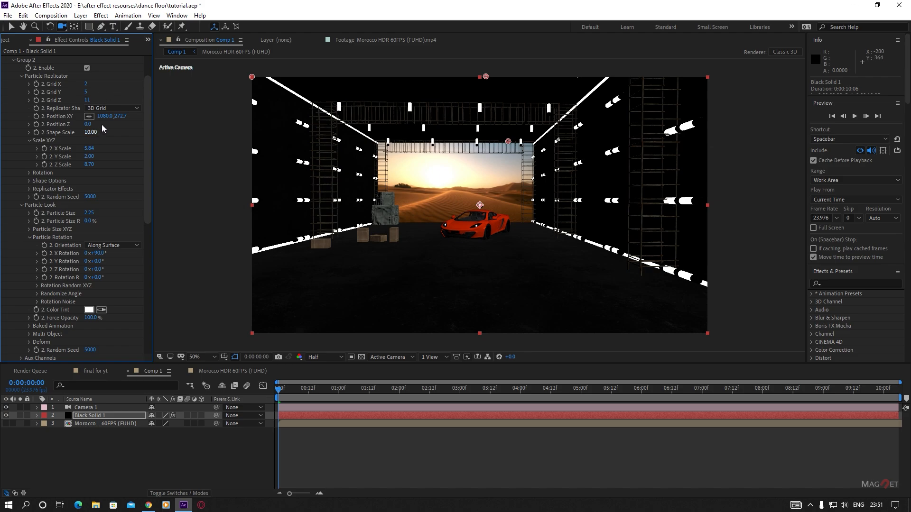
left_click_drag(104, 116, 112, 118)
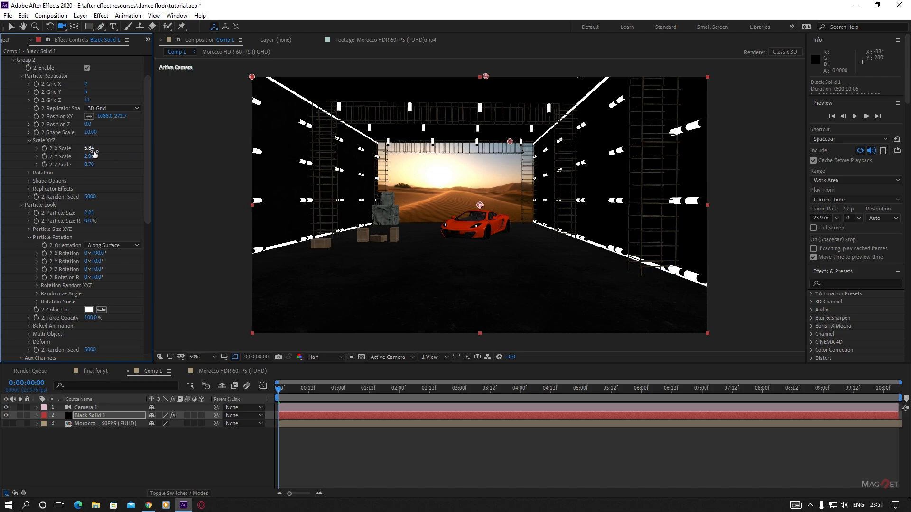
left_click_drag(95, 150, 97, 150)
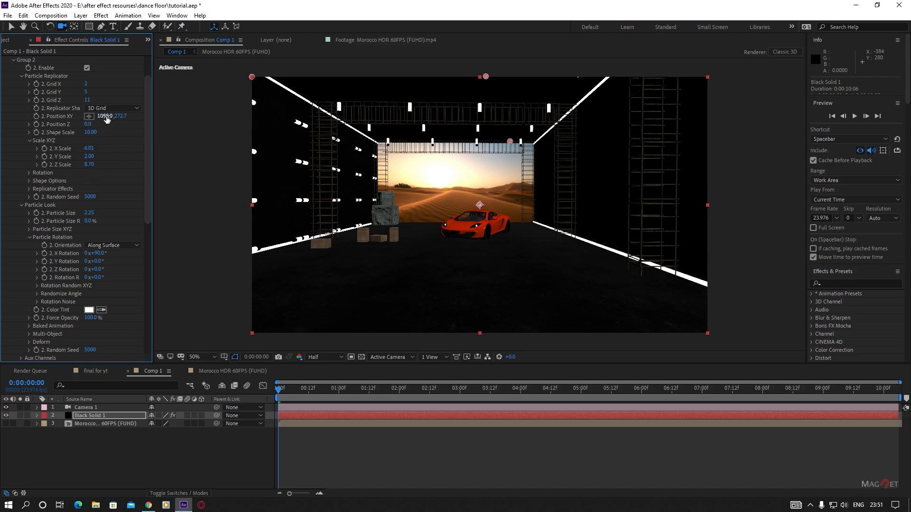
left_click_drag(103, 118, 160, 121)
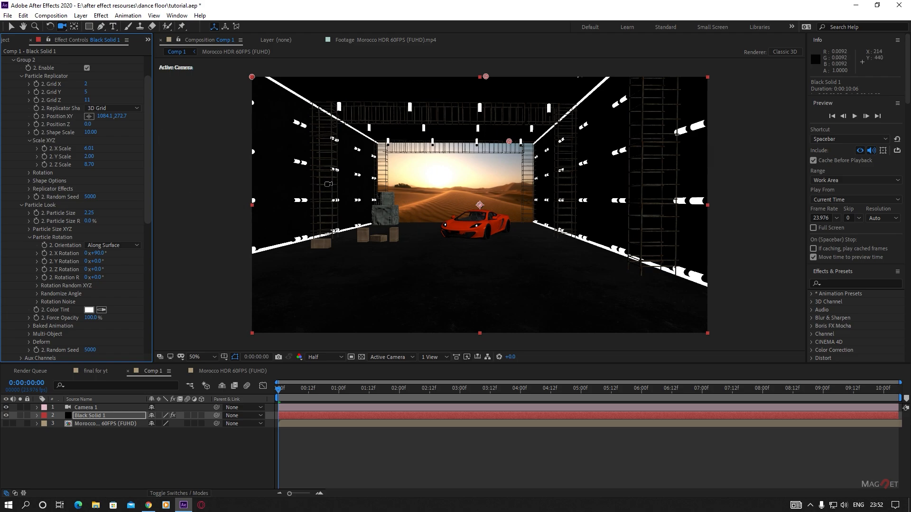
Multiply the Group 2 wall lights with Grid Y 8 and Grid Z 17, and set their Y position to 260.7.
mouse_move(89, 100)
left_mouse_down()
mouse_move(123, 103)
mouse_move(103, 93)
left_mouse_up()
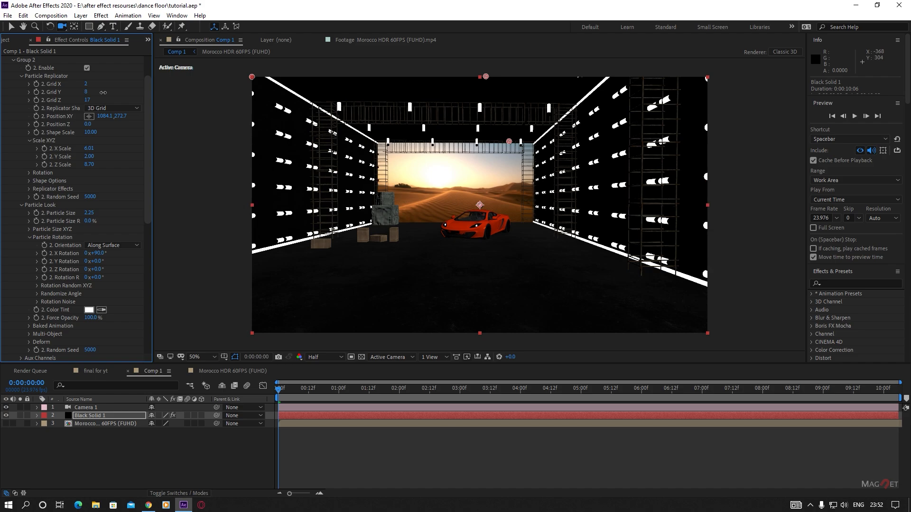
left_click_drag(126, 117, 119, 117)
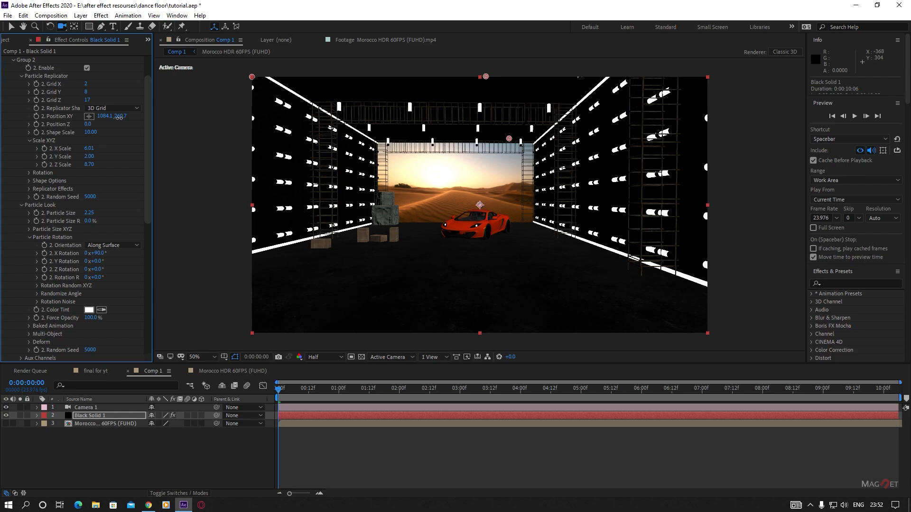
scroll(39, 103, "up", 2)
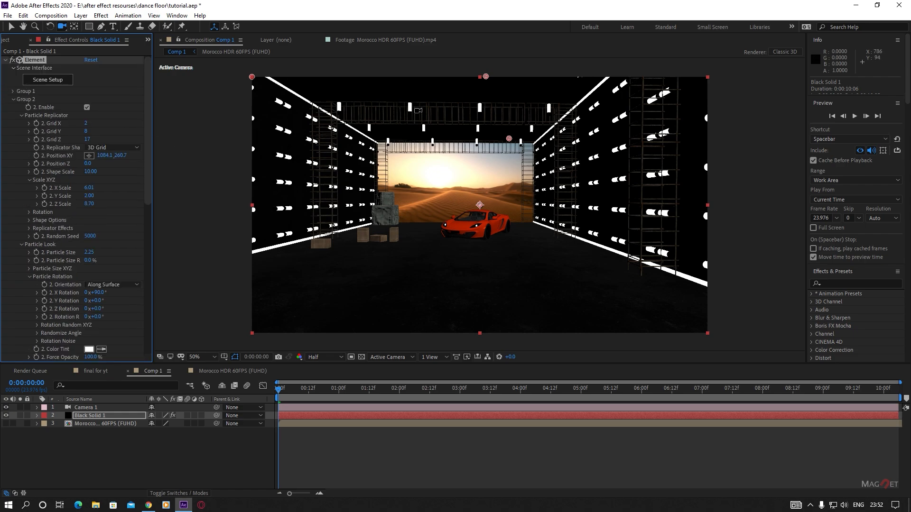
Add more Group 3 ceiling lights by setting Grid X to 7 and Grid Z to 11.
left_click(12, 99)
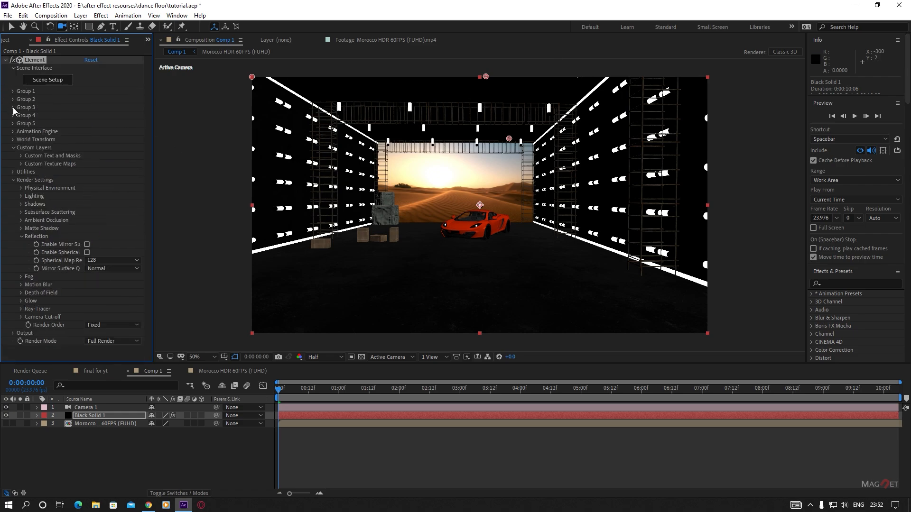
left_click(13, 108)
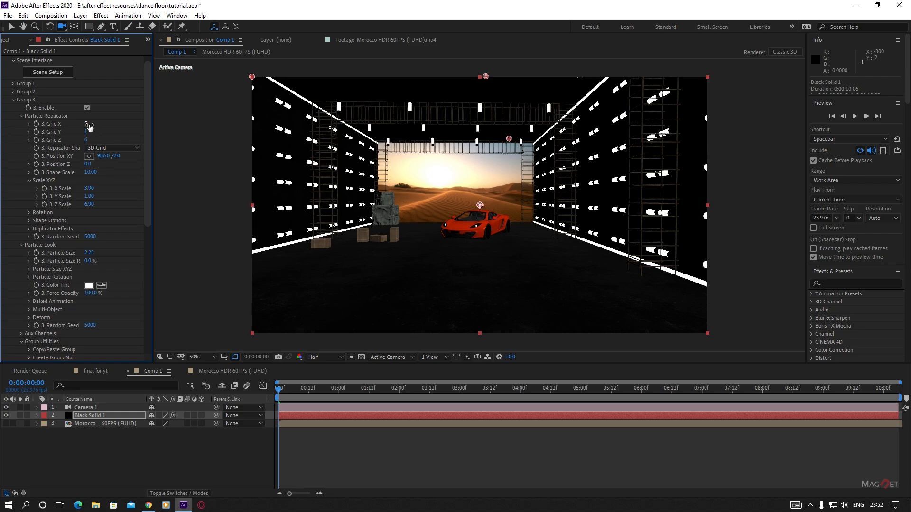
left_click_drag(96, 124, 111, 140)
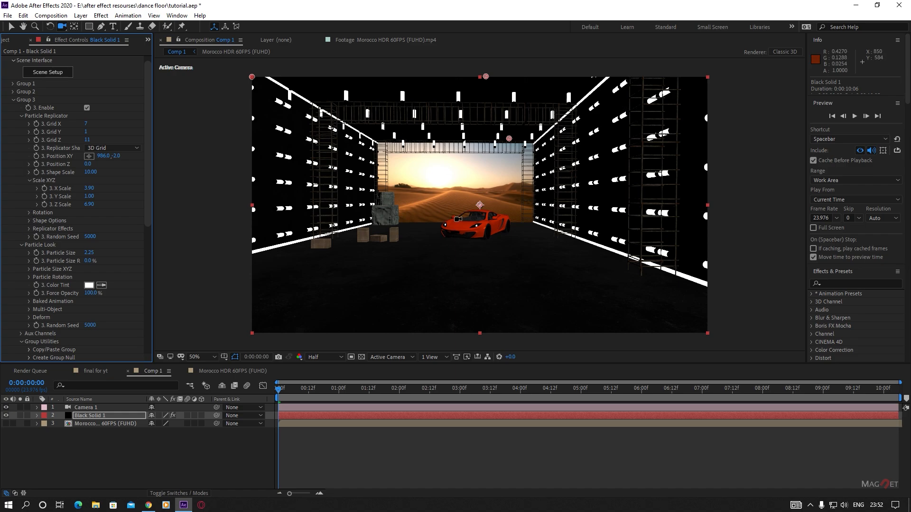
Enable mirror surfaces again in Element's Reflection settings and widen the effect controls area to show the full option names.
scroll(140, 270, "down", 8)
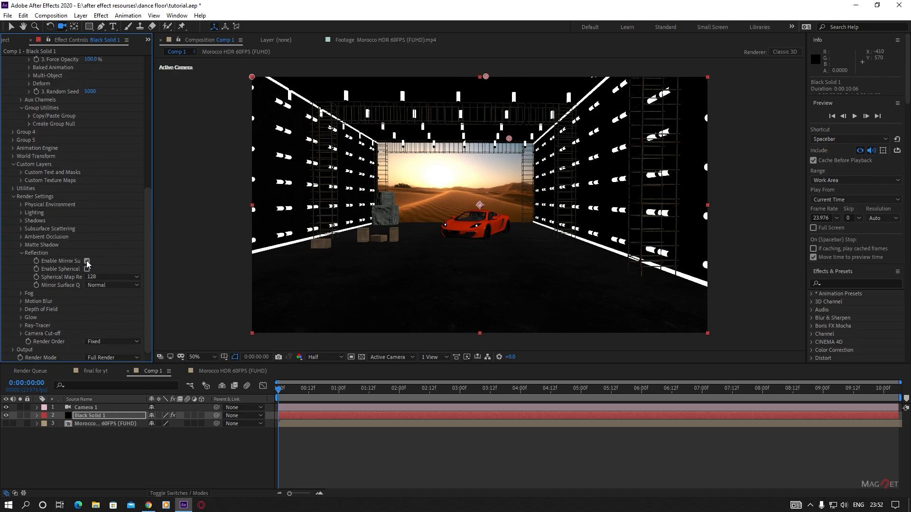
left_click(86, 261)
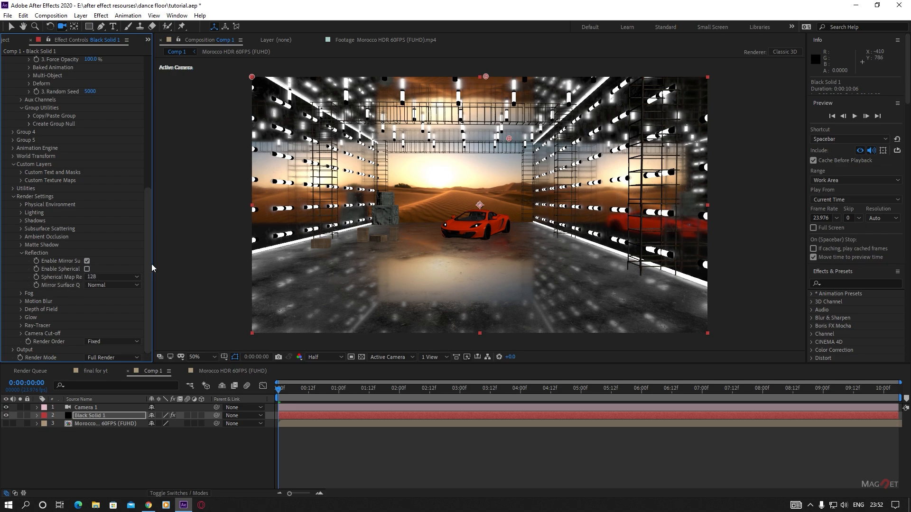
left_click_drag(157, 268, 187, 260)
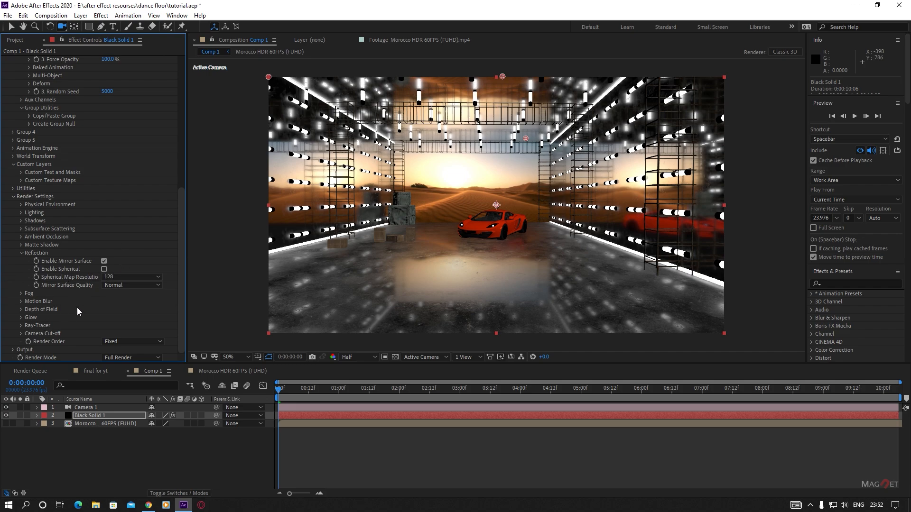
Add a shadow-casting spot light with 264% intensity to the composition.
left_click(81, 15)
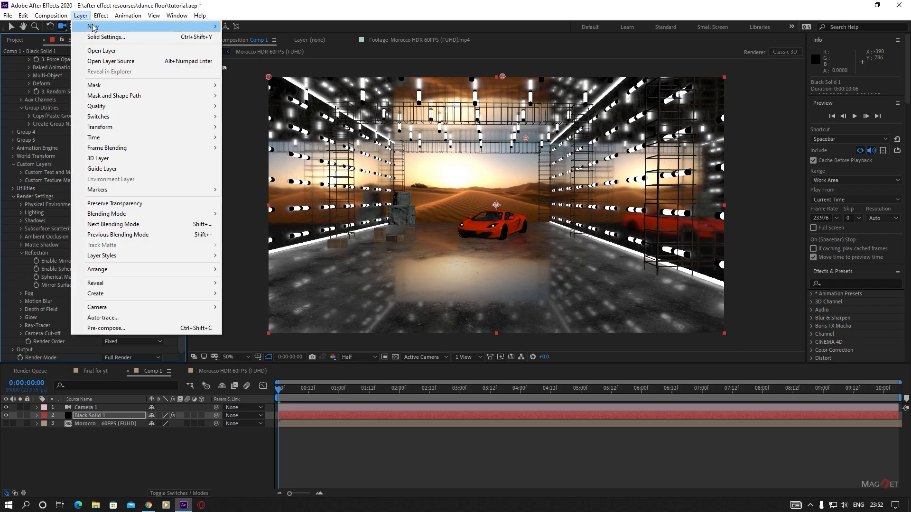
mouse_move(89, 28)
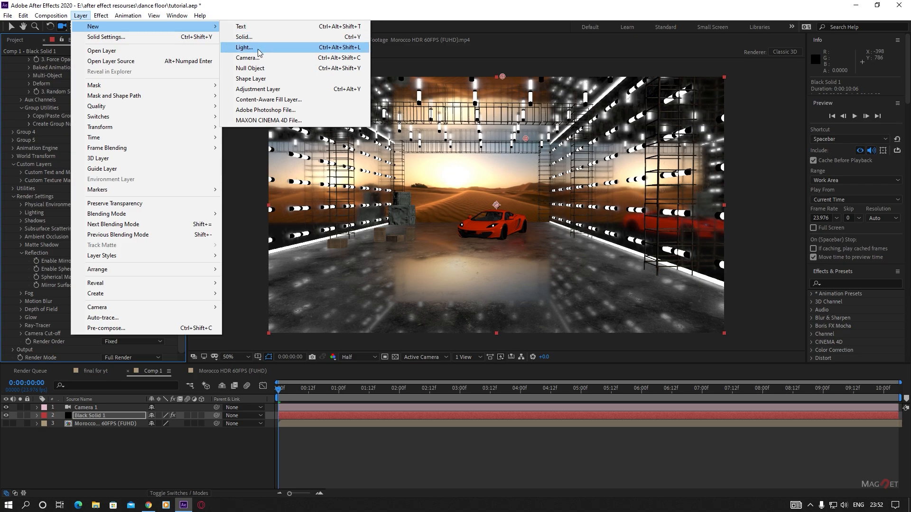
left_click(244, 47)
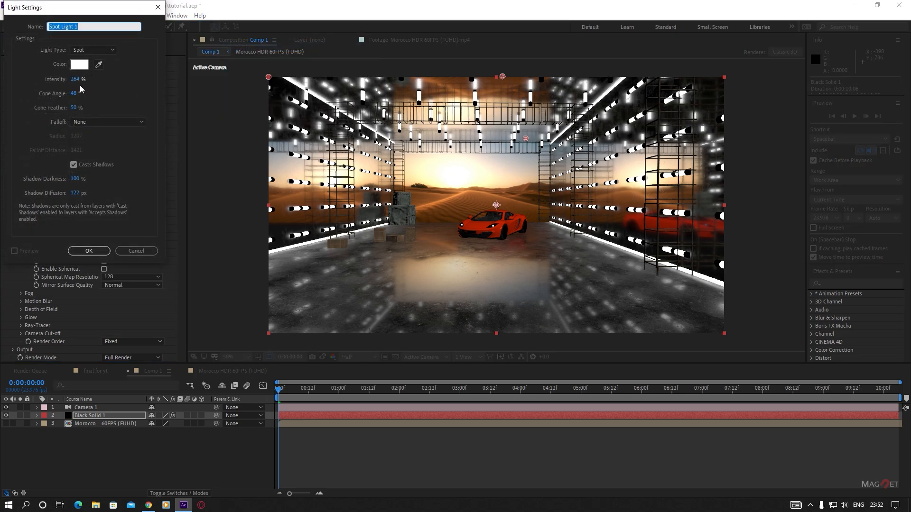
left_click(98, 251)
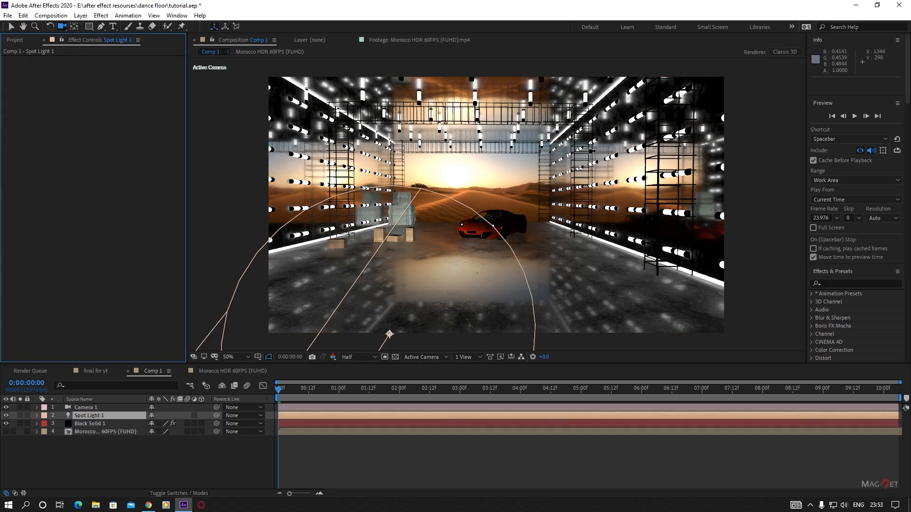
Generate a 3D null from Element's Utilities at 2D position 1194, 278, near the rear end of the right wall.
left_click(83, 423)
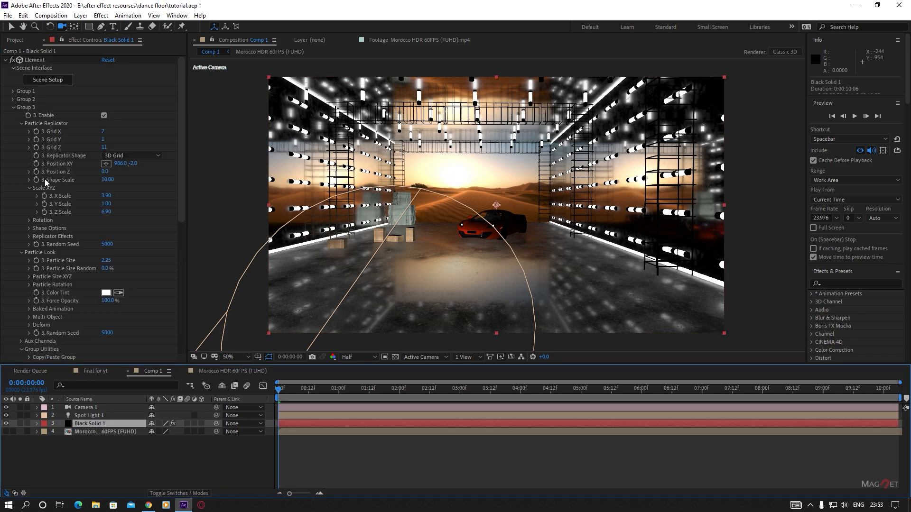
left_click(14, 108)
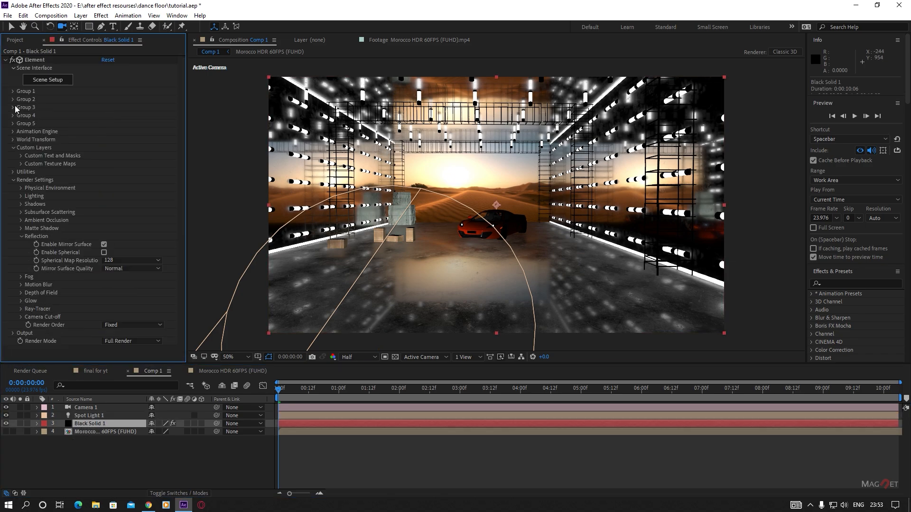
left_click(13, 147)
left_click(13, 156)
left_click(106, 172)
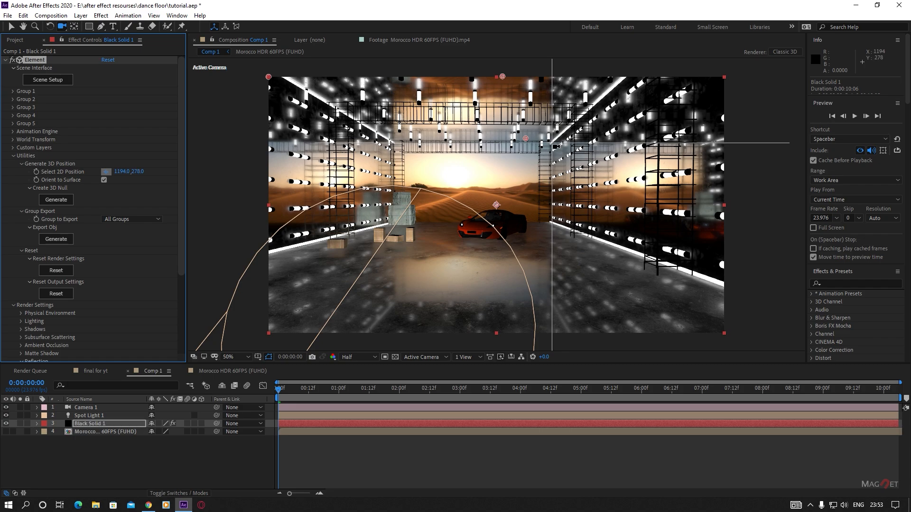
left_click(552, 143)
left_click(71, 199)
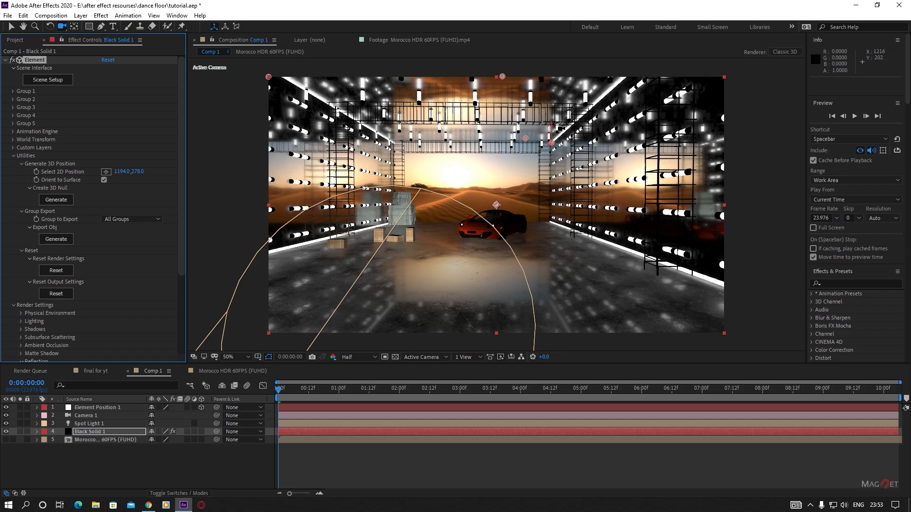
Copy the position of the Element Position 1 null onto Spot Light 1.
left_click(100, 408)
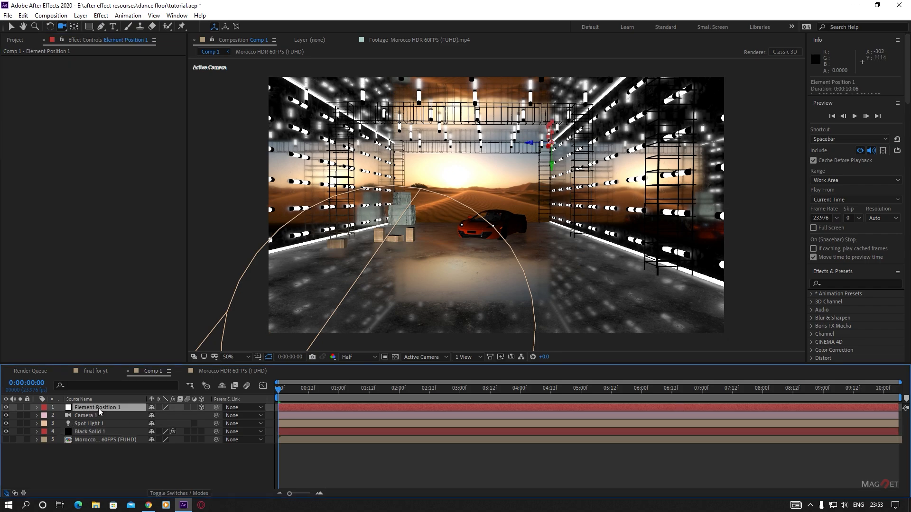
key("p")
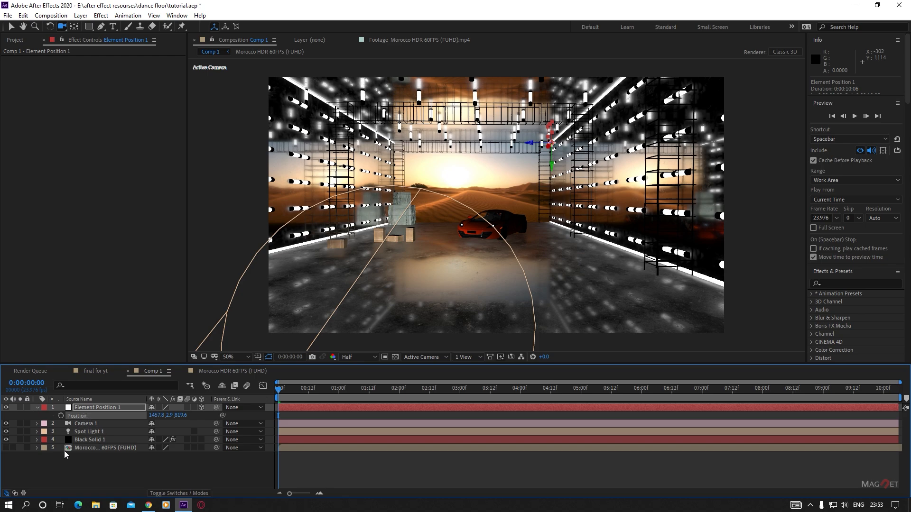
left_click(104, 432)
key("p")
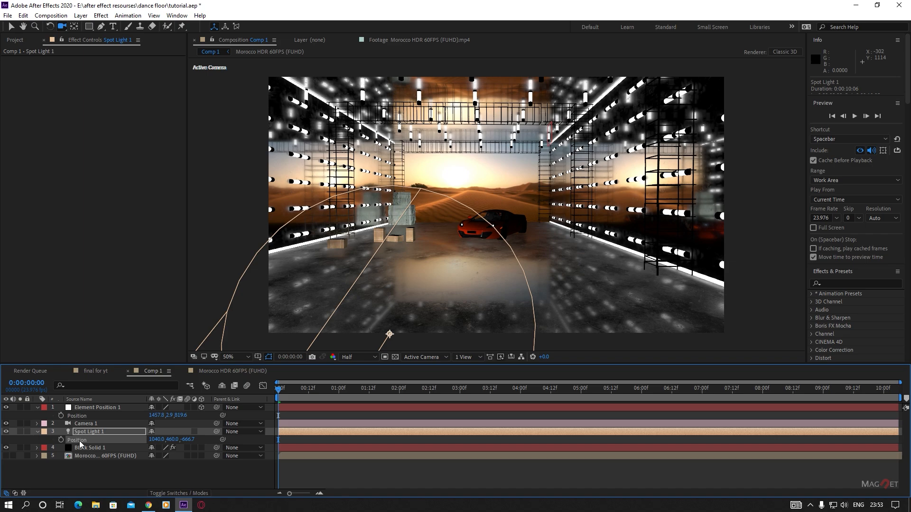
key("ctrl+v")
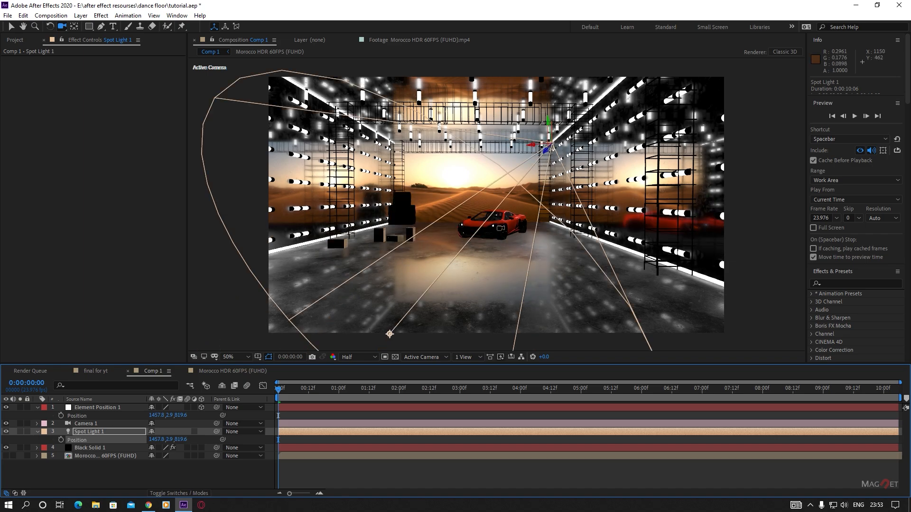
Duplicate Spot Light 1 and delete the Element Position 1 null.
left_click(84, 432)
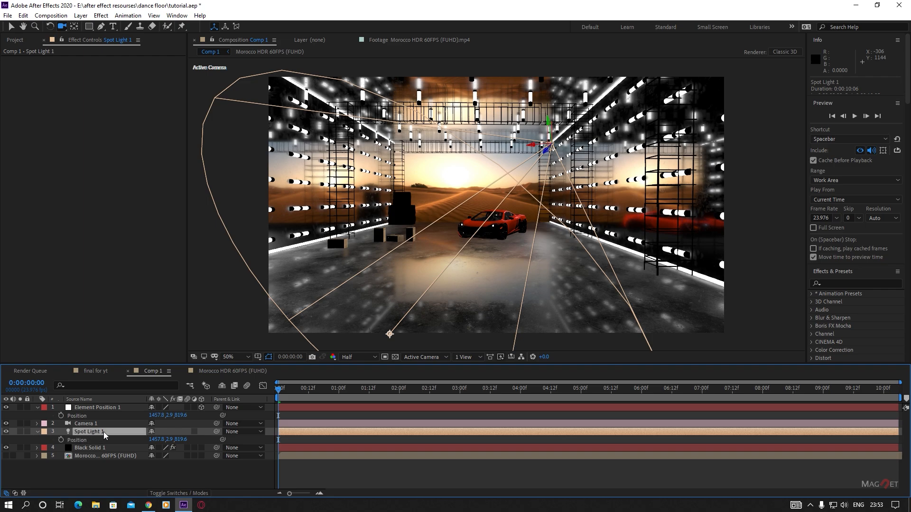
key("ctrl+d")
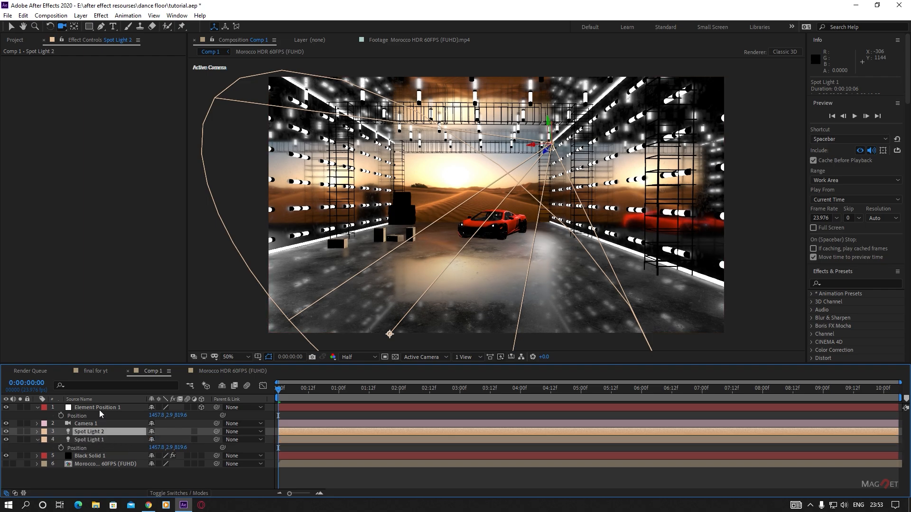
left_click(99, 409)
key("Delete")
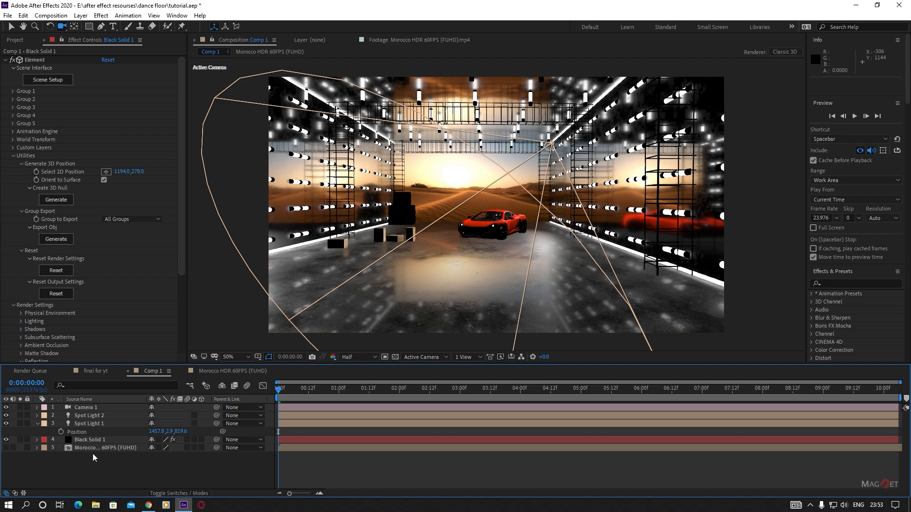
Generate another 3D null from Element on Black Solid 1 at 2D position 518, 268, near the rear end of the left wall.
left_click(82, 441)
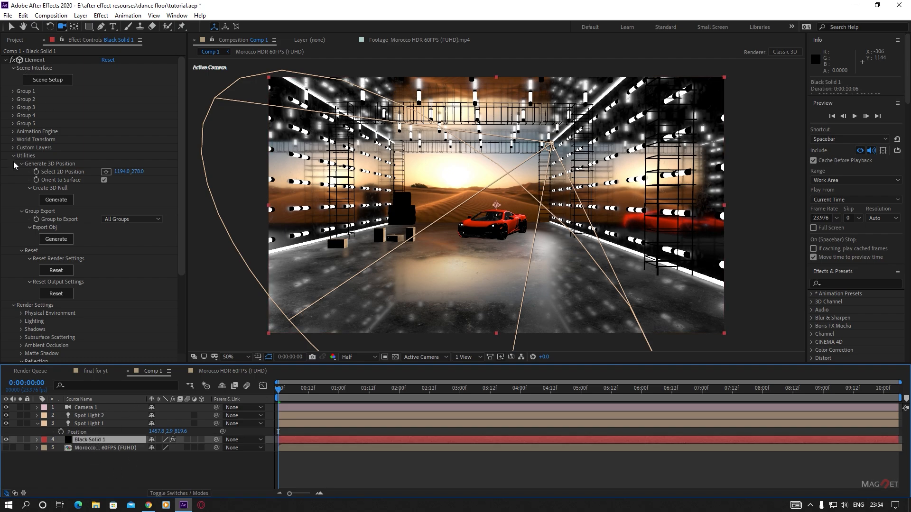
left_click(106, 171)
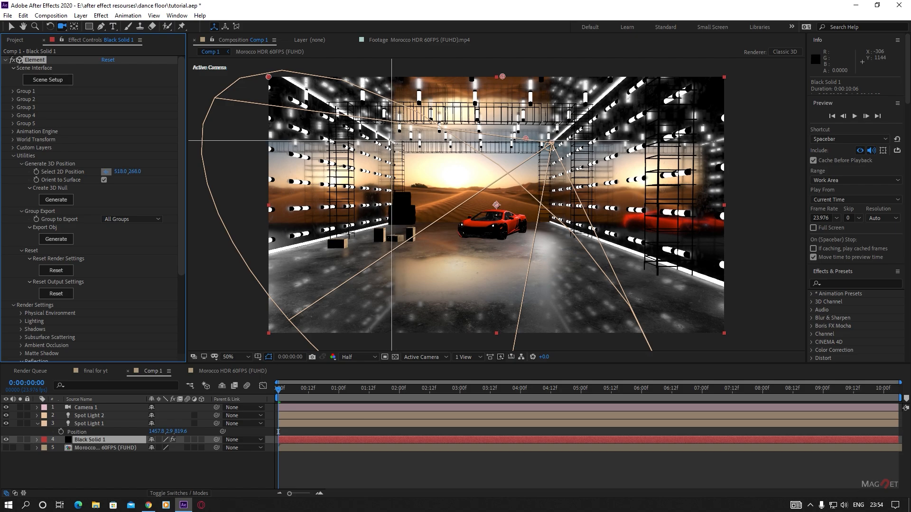
left_click(392, 140)
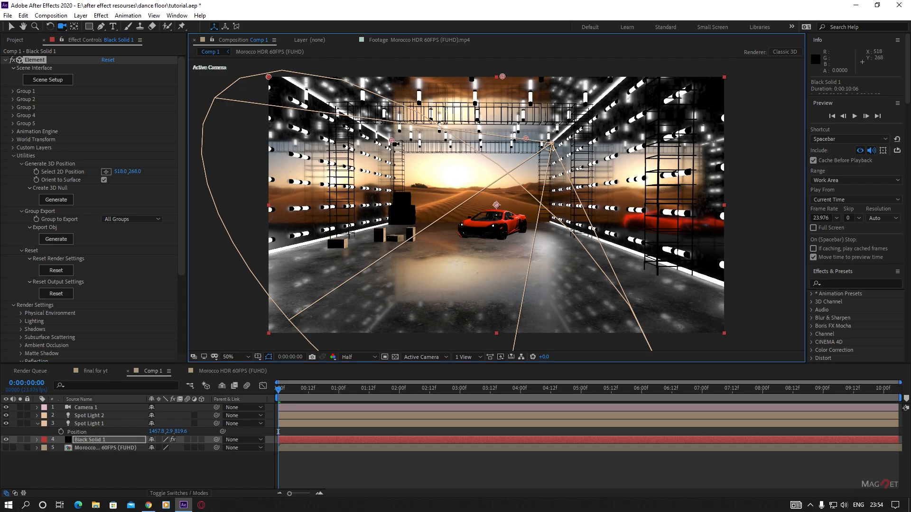
left_click(58, 199)
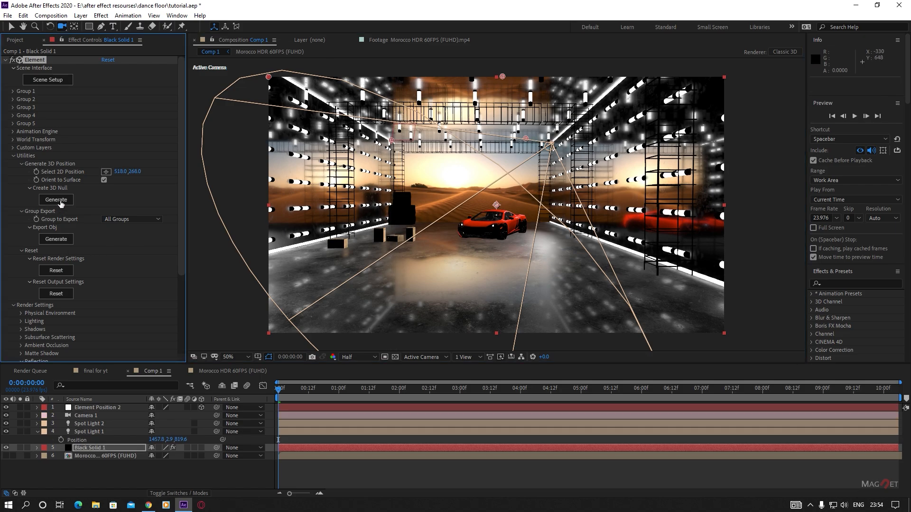
Copy the position of the Element Position 2 null onto Spot Light 2.
left_click(93, 408)
key("p")
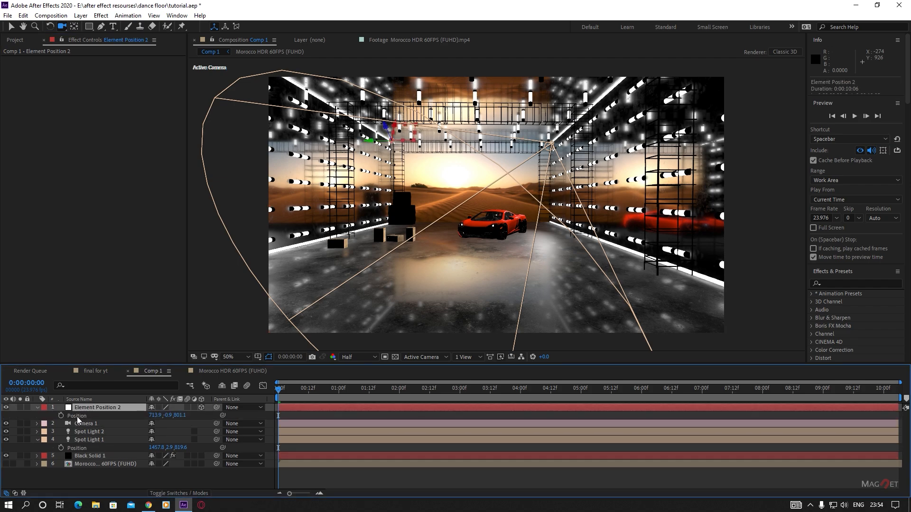
left_click(78, 418)
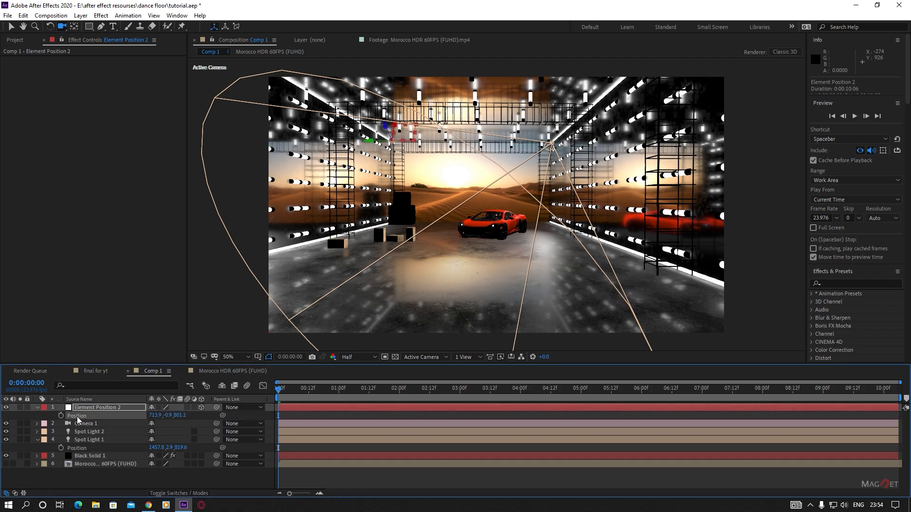
left_click(100, 432)
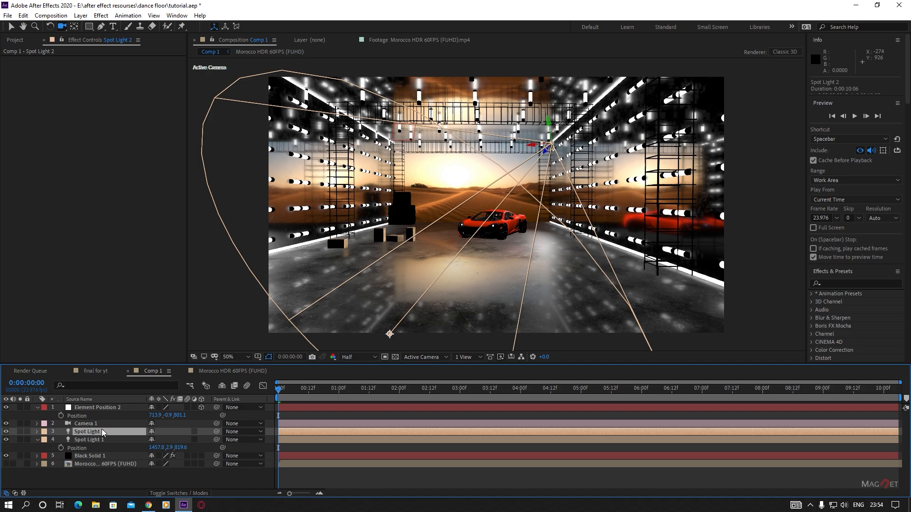
key("p")
left_click(84, 440)
key("ctrl+v")
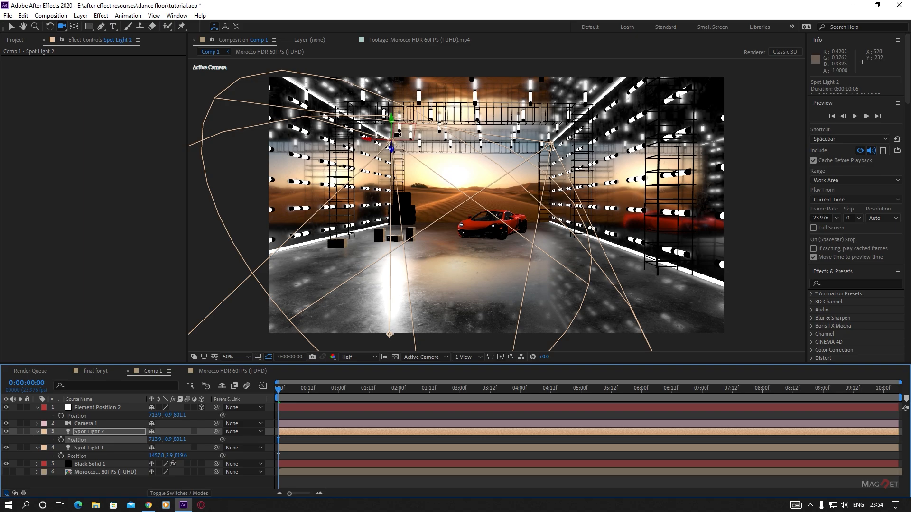
Rotate Spot Light 2 to an X Rotation of 27° and a Y Rotation of -1°.
left_click(94, 433)
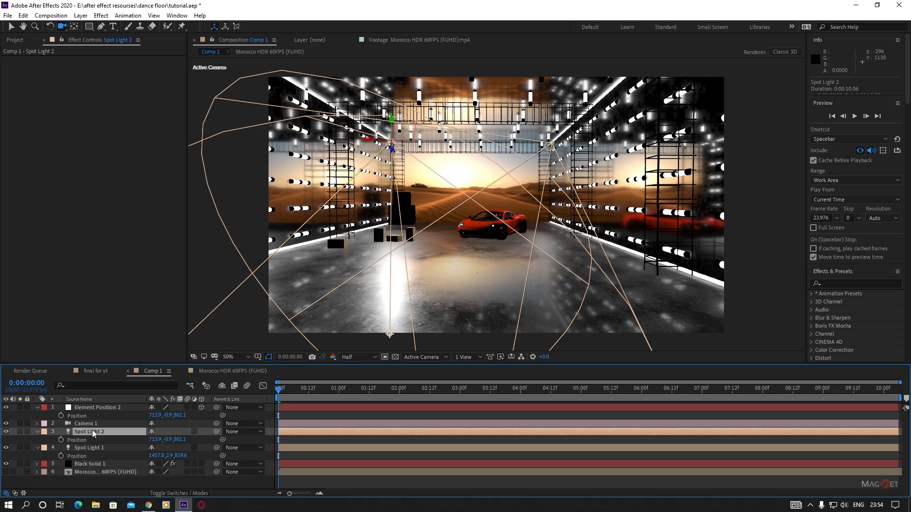
key("r")
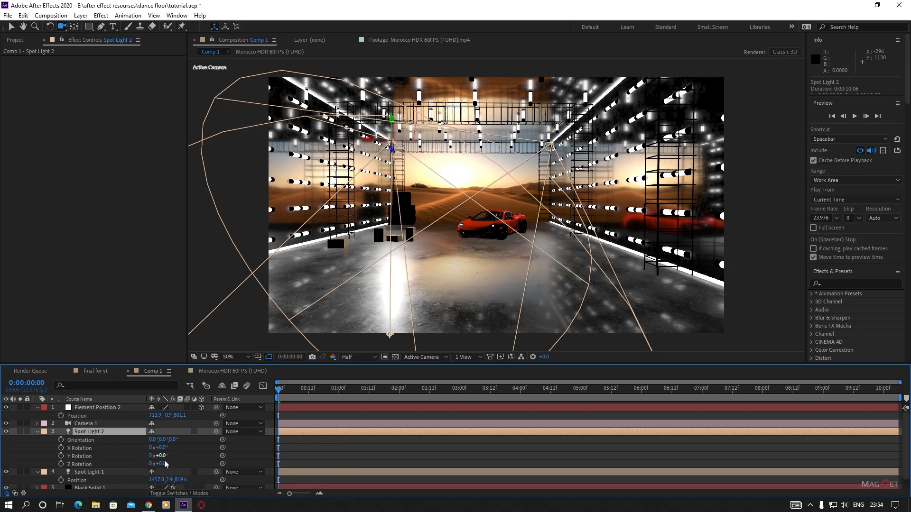
mouse_move(164, 448)
left_mouse_down()
mouse_move(176, 448)
mouse_move(166, 461)
mouse_move(177, 450)
left_mouse_up()
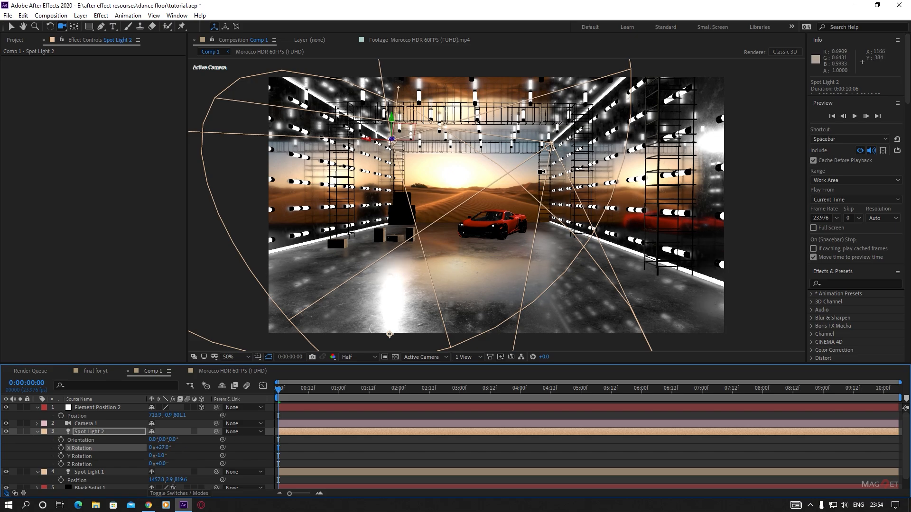
Create a new black solid named "lux" directly above Spot Light 2.
left_click(79, 431)
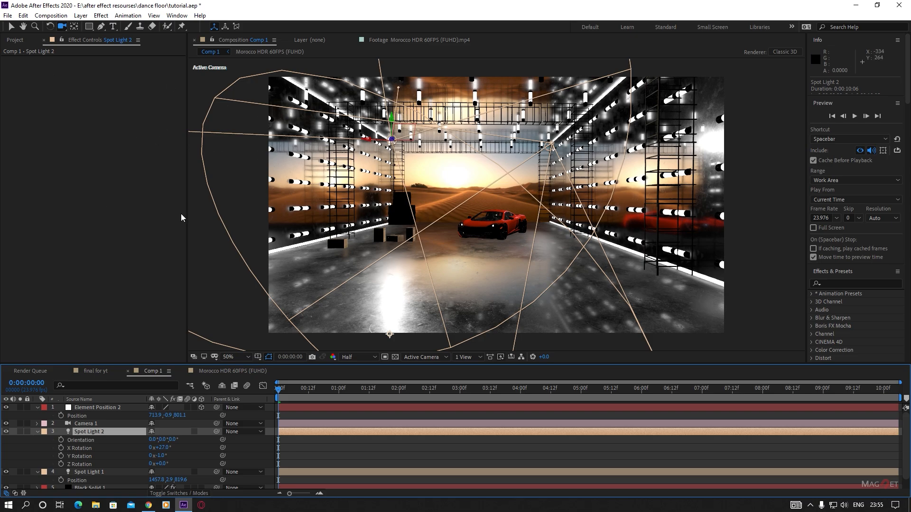
left_click(80, 16)
mouse_move(95, 26)
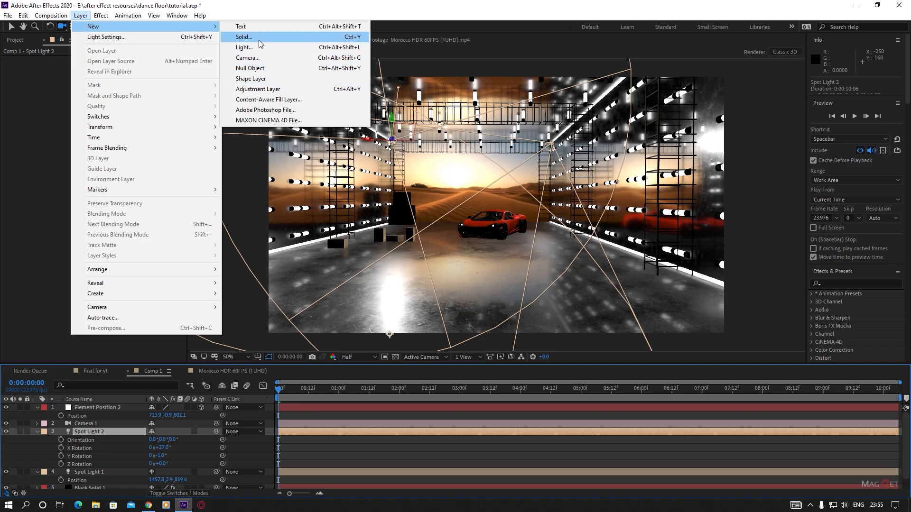
left_click(259, 37)
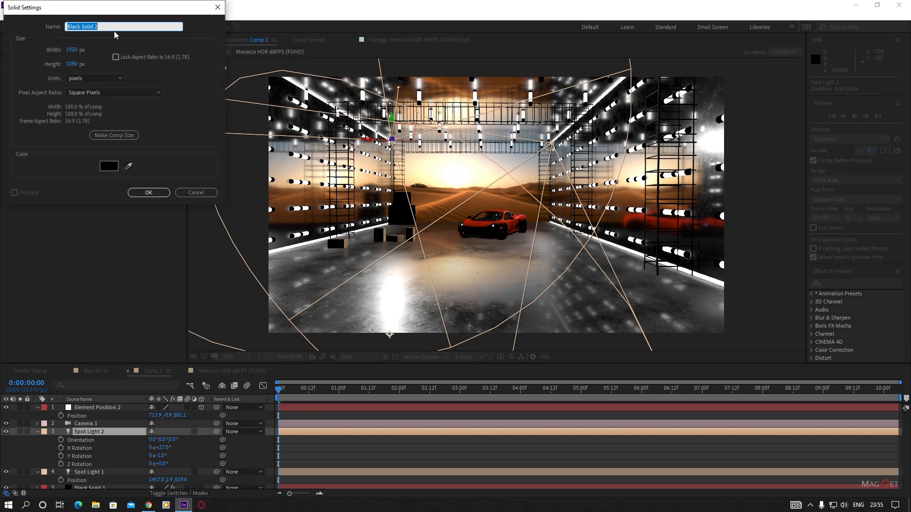
type("lux")
left_click(166, 194)
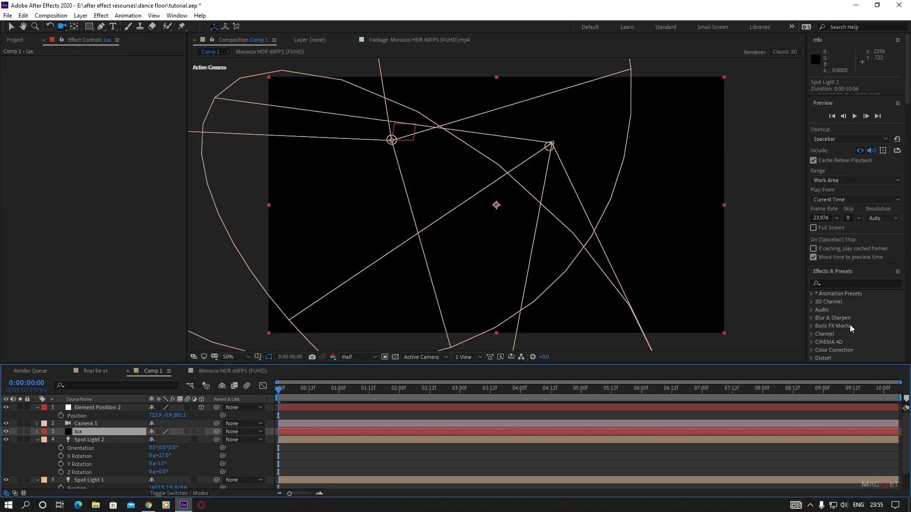
Apply the RG Trapcode Lux effect to the lux solid and switch to the Selection tool.
scroll(851, 328, "down", 5)
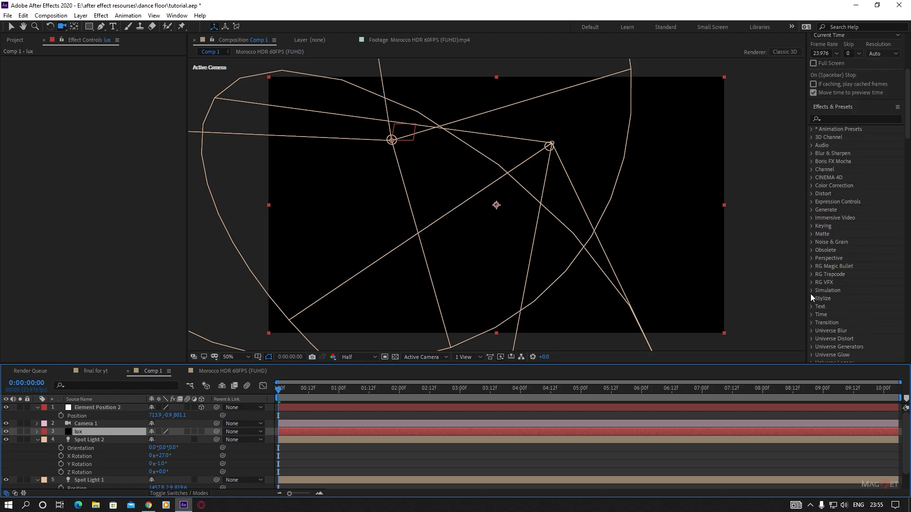
left_click(812, 275)
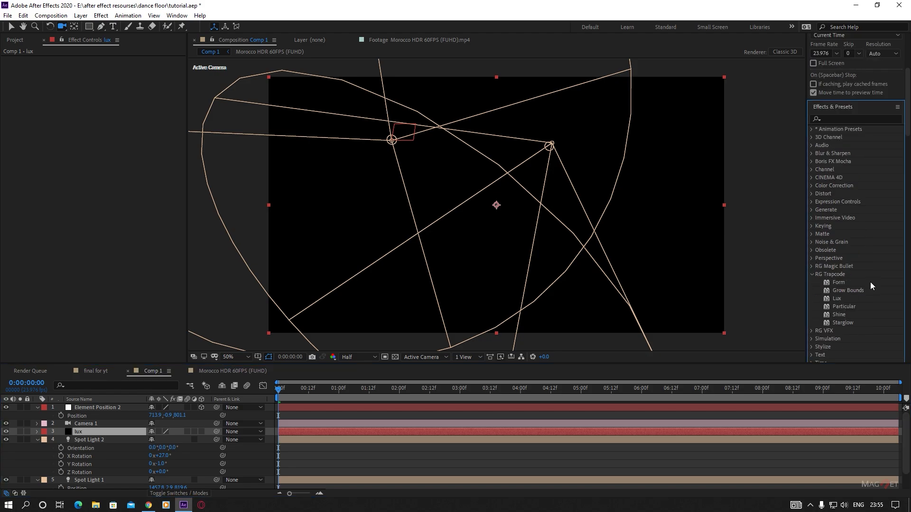
double_click(837, 298)
key("v")
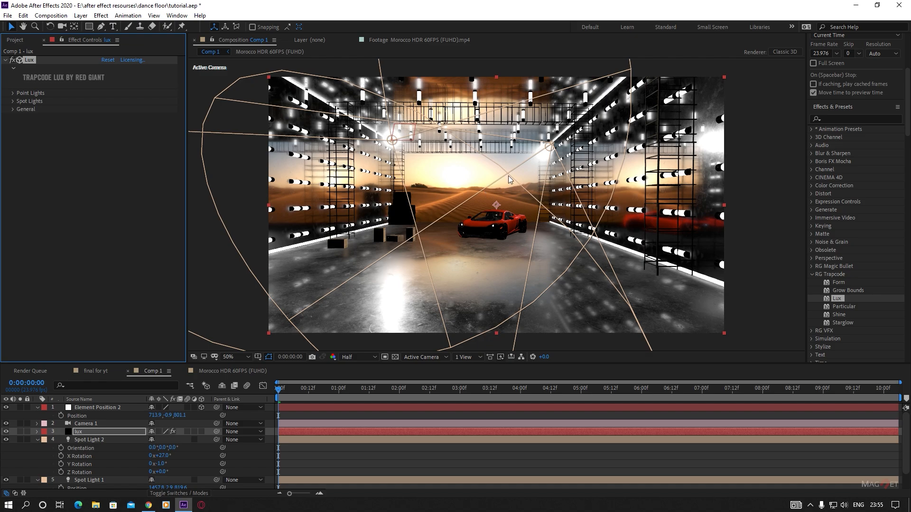
scroll(550, 155, "up", 1)
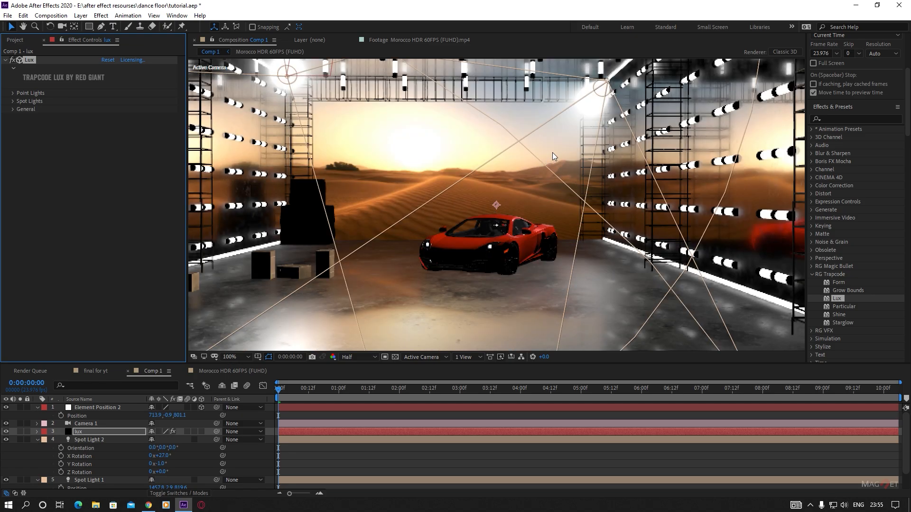
scroll(425, 223, "down", 1)
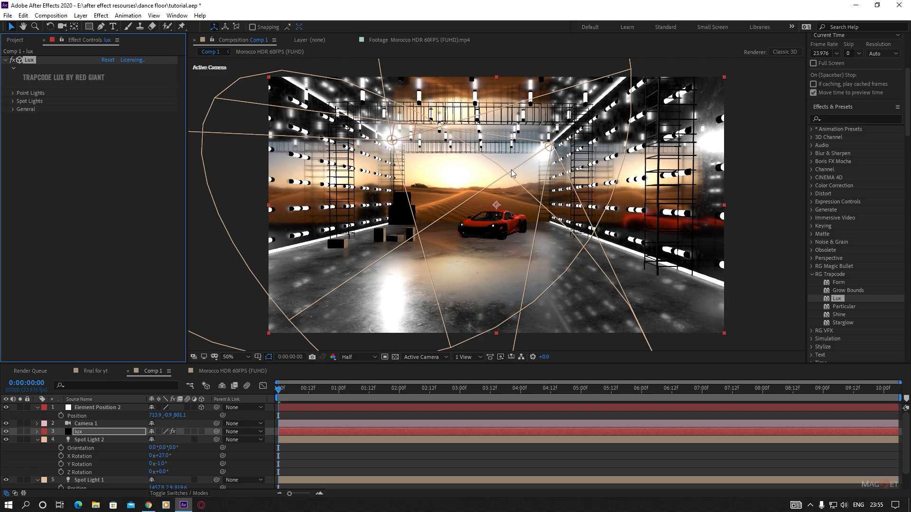
Change the light color of Spot Light 1 to light blue in its light settings.
left_click(82, 479)
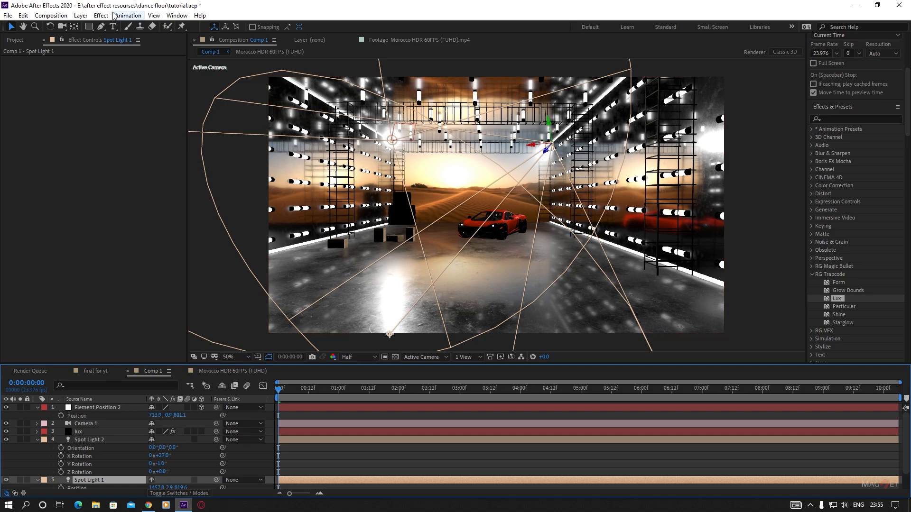
left_click(81, 15)
left_click(104, 37)
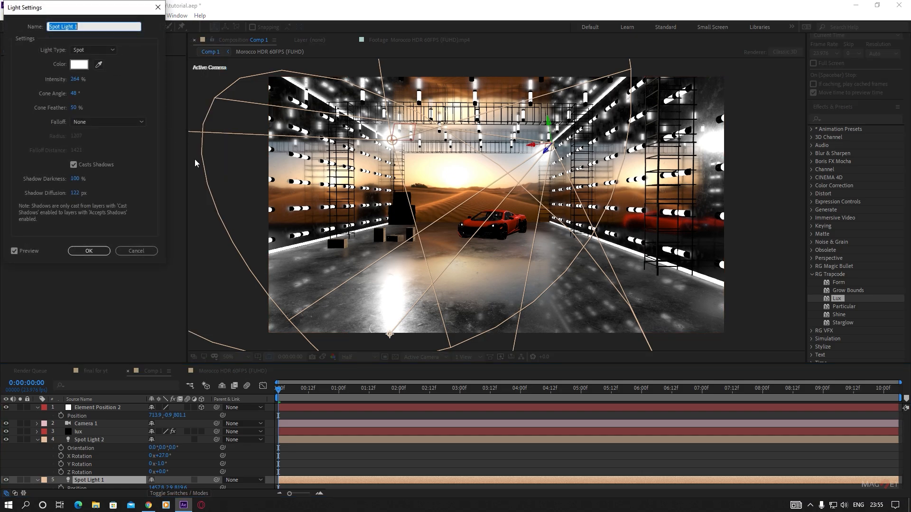
left_click(72, 65)
mouse_move(138, 105)
left_mouse_down()
mouse_move(138, 76)
mouse_move(98, 22)
mouse_move(86, 21)
left_mouse_up()
left_click(214, 26)
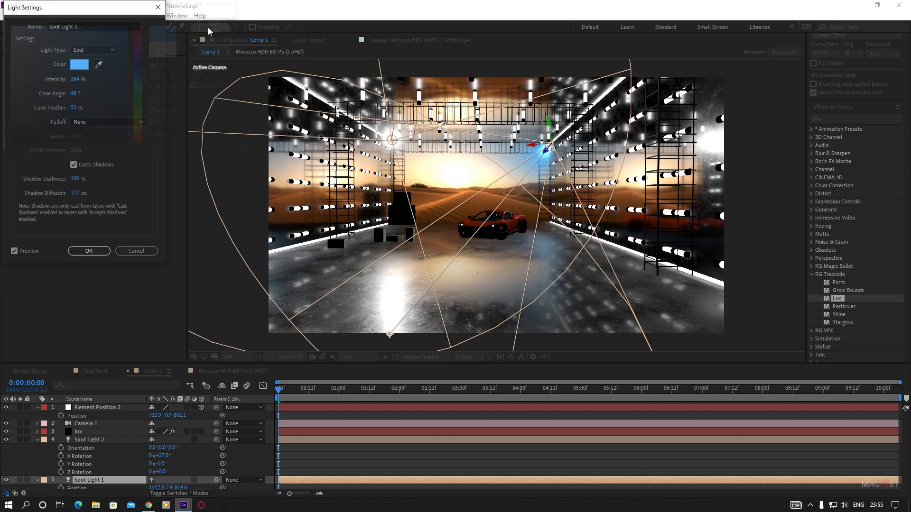
left_click(89, 251)
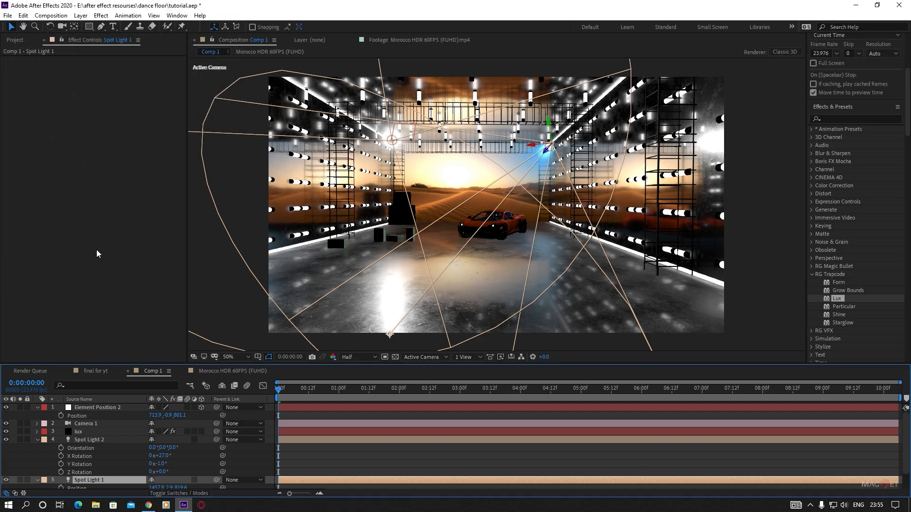
Change the light color of Spot Light 2 to light red FF5B5B in its light settings.
left_click(95, 440)
left_click(80, 15)
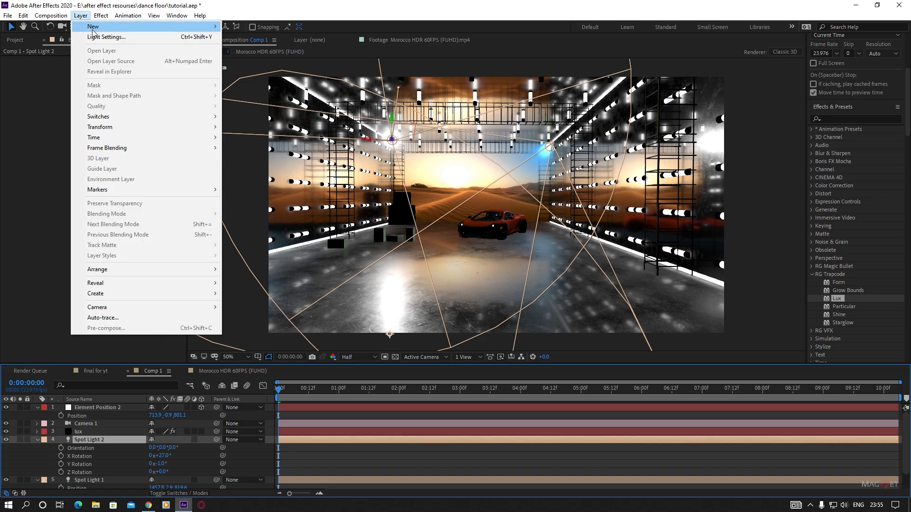
left_click(92, 36)
left_click(78, 65)
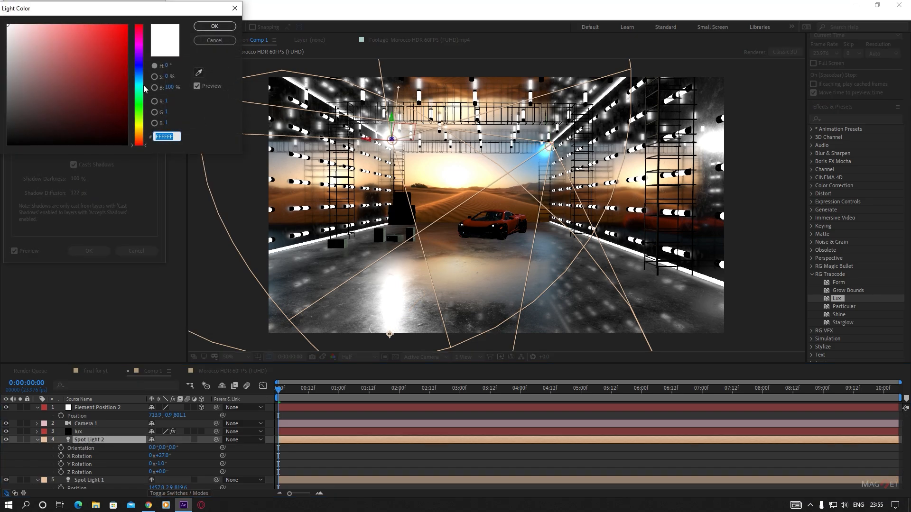
left_click_drag(143, 85, 140, 42)
left_click(84, 24)
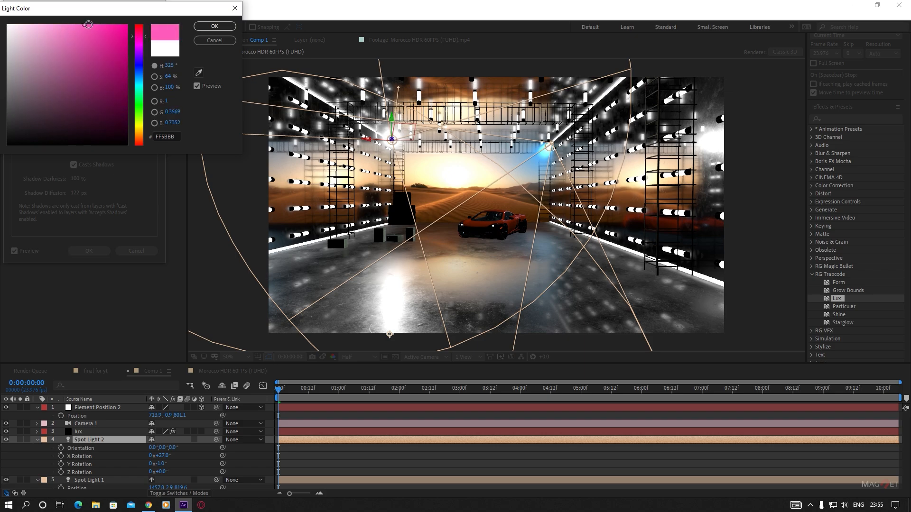
left_click_drag(139, 36, 140, 25)
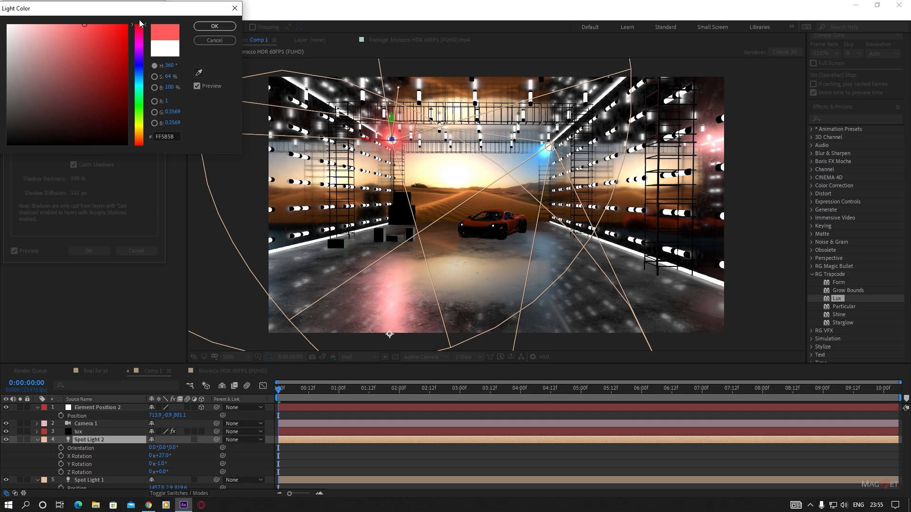
left_click(215, 26)
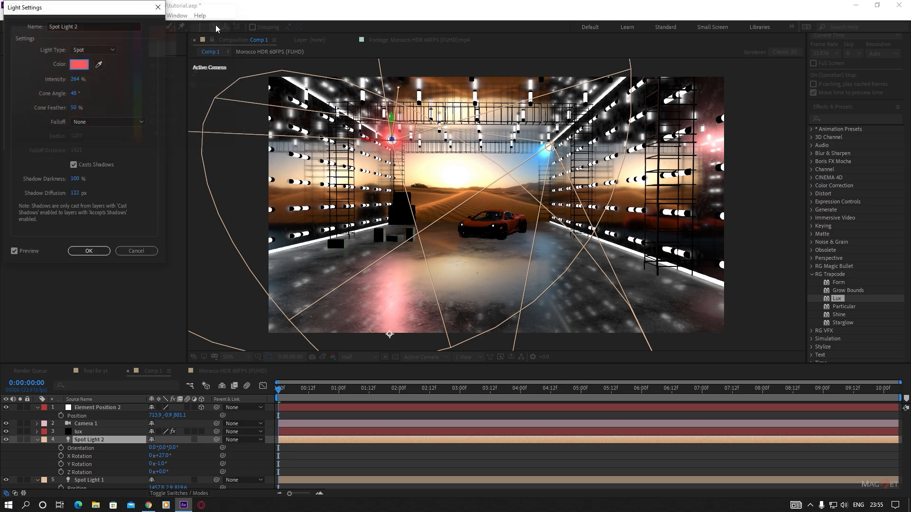
left_click(87, 252)
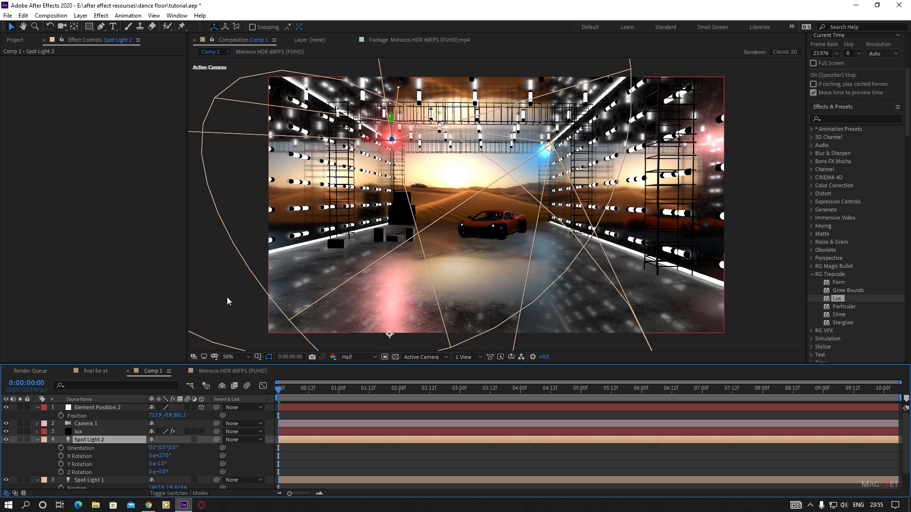
Set the lux solid's Spot Light Model to Distance, with Intensity 27 and Reach 670.
left_click(84, 433)
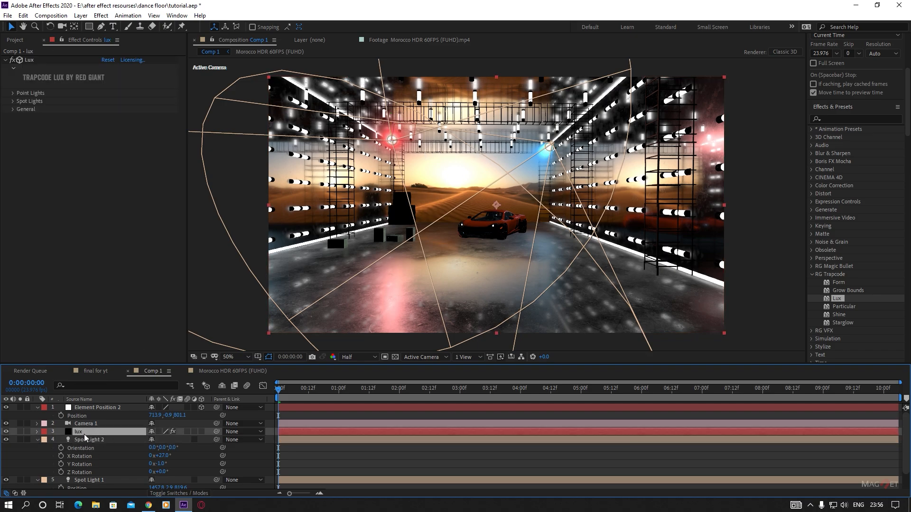
left_click(12, 102)
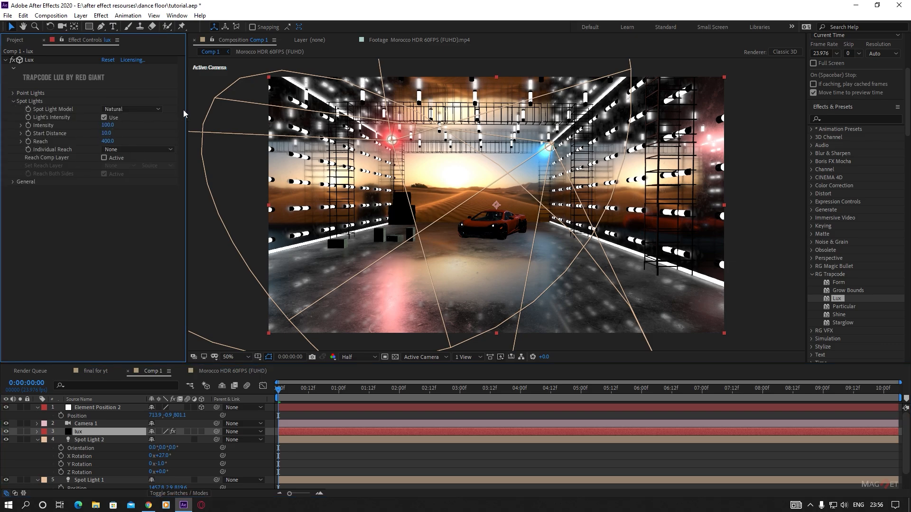
left_click(131, 109)
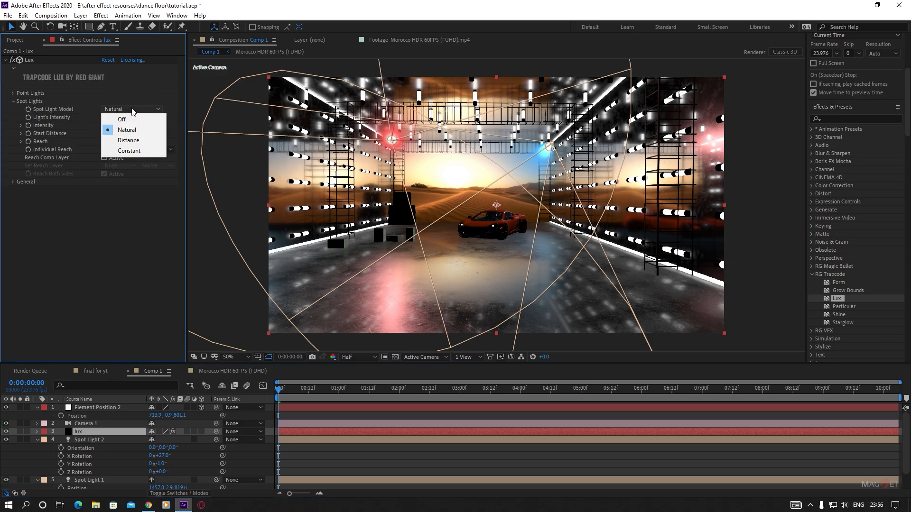
left_click(145, 140)
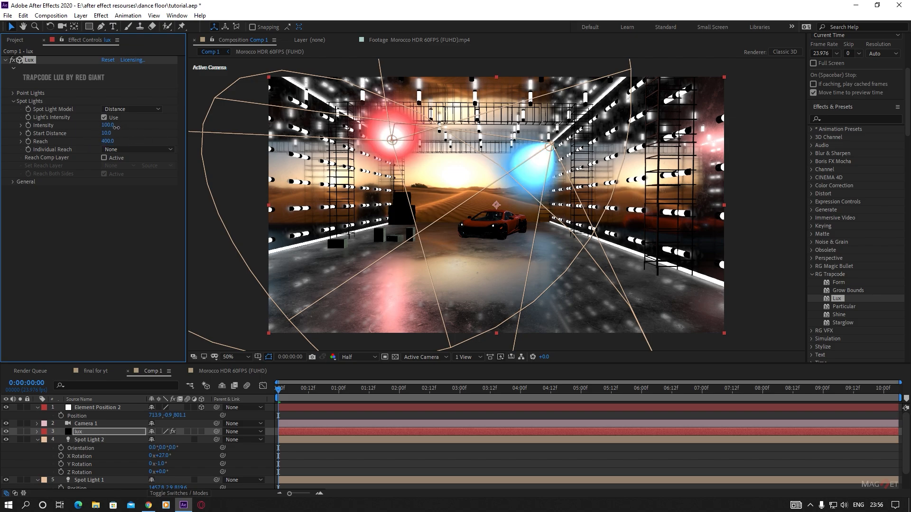
left_click_drag(111, 126, 98, 141)
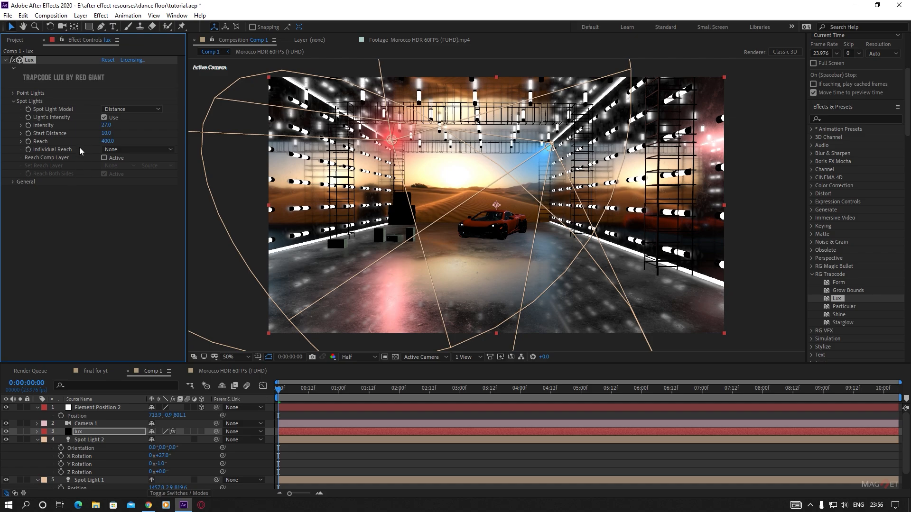
left_click_drag(111, 142, 130, 148)
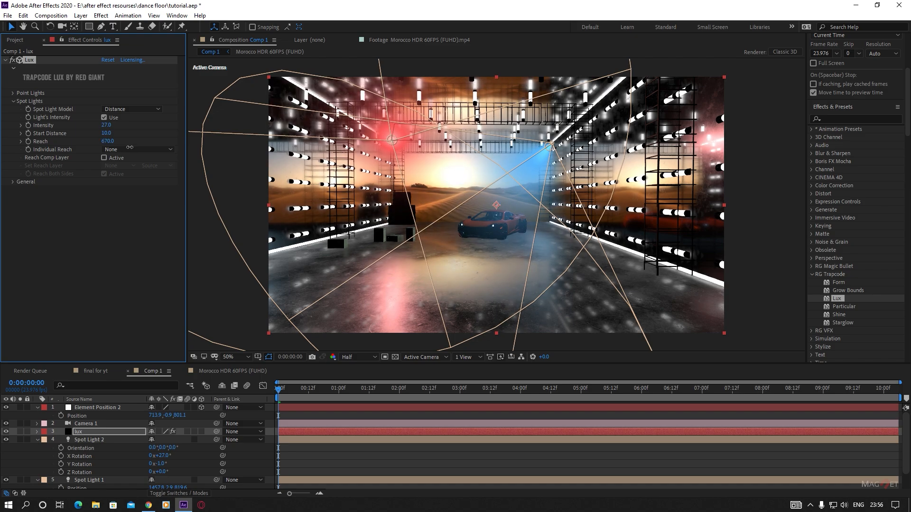
Rotate Spot Light 2 to an X Rotation of 21° and a Y Rotation of -12°.
left_click(93, 440)
scroll(104, 445, "down", 1)
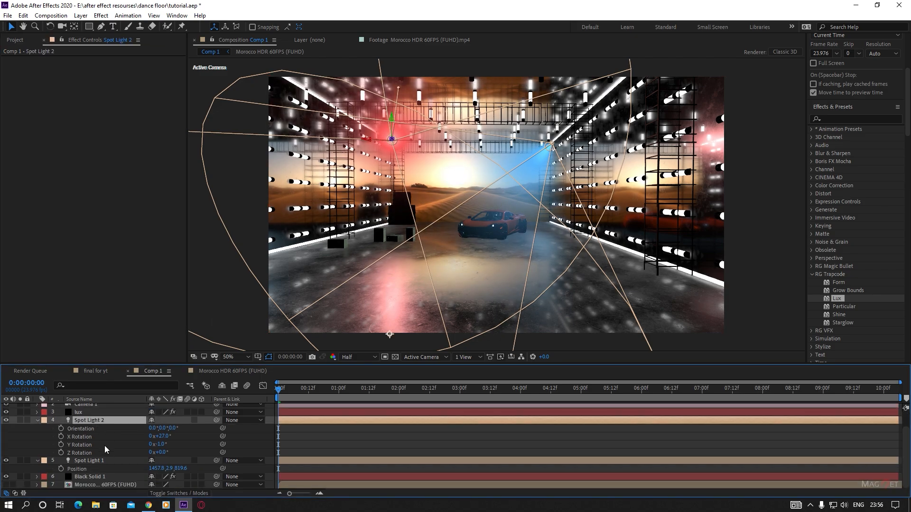
left_click_drag(167, 437, 158, 445)
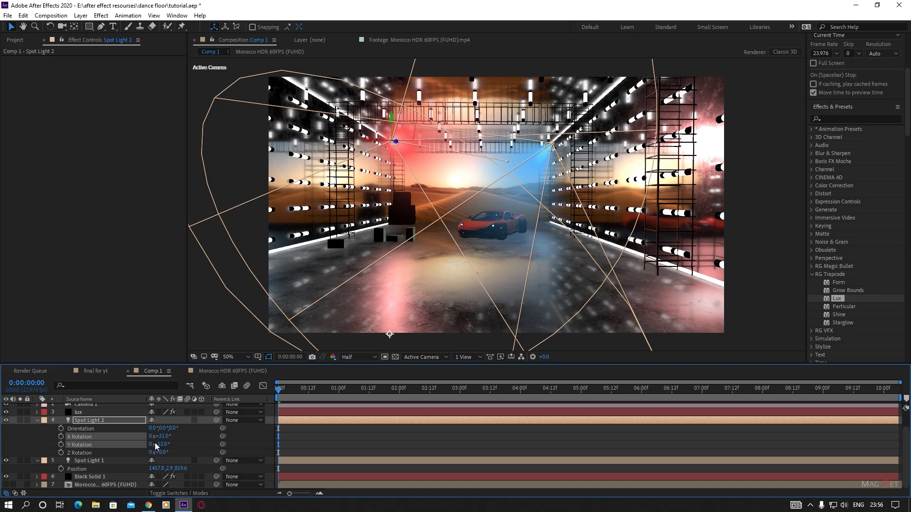
Set Spot Light 1's X Rotation to 16° and deselect the layer.
left_click(101, 460)
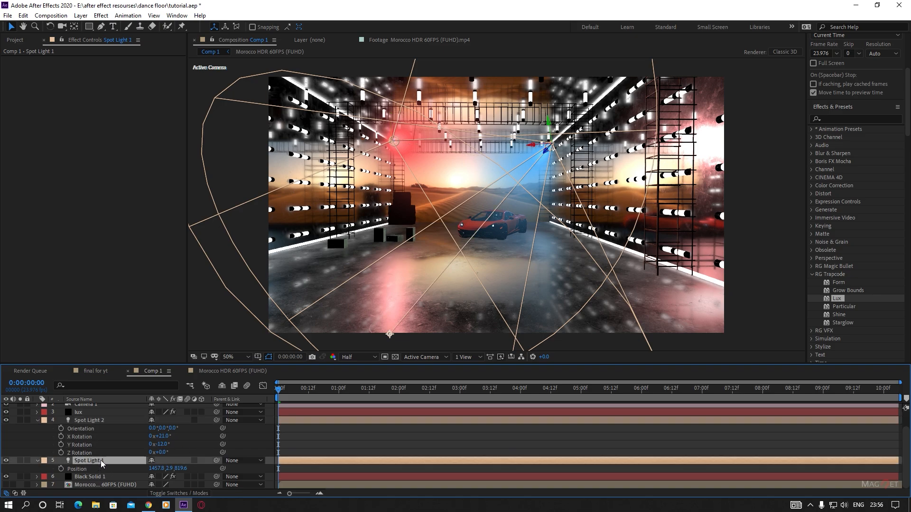
key("r")
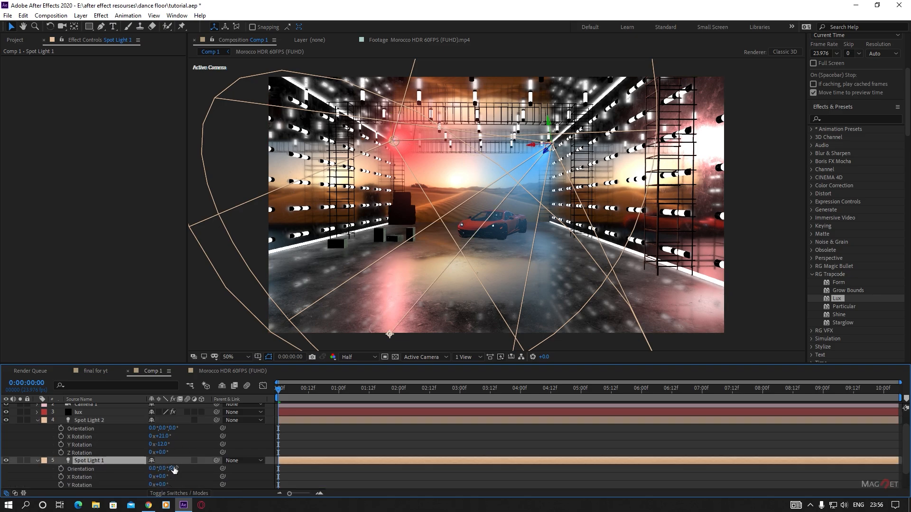
left_click_drag(162, 453, 173, 452)
left_click(751, 299)
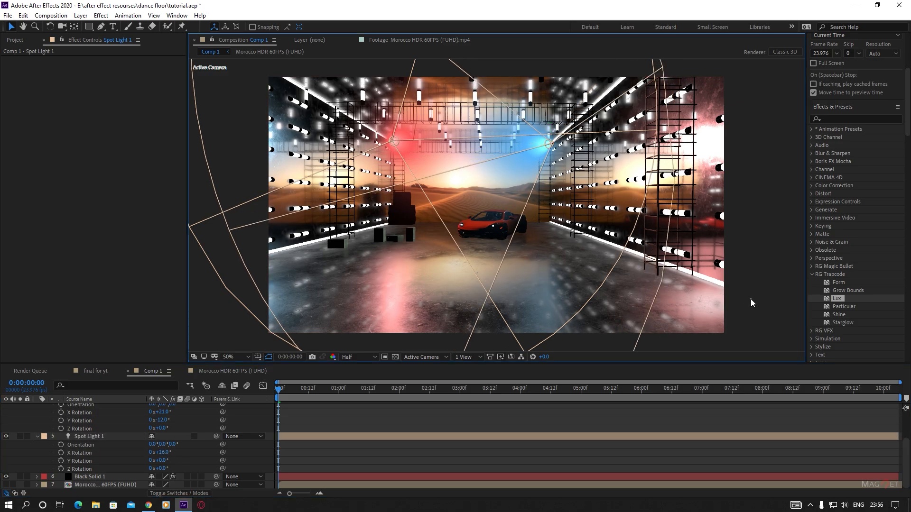
left_click(502, 255)
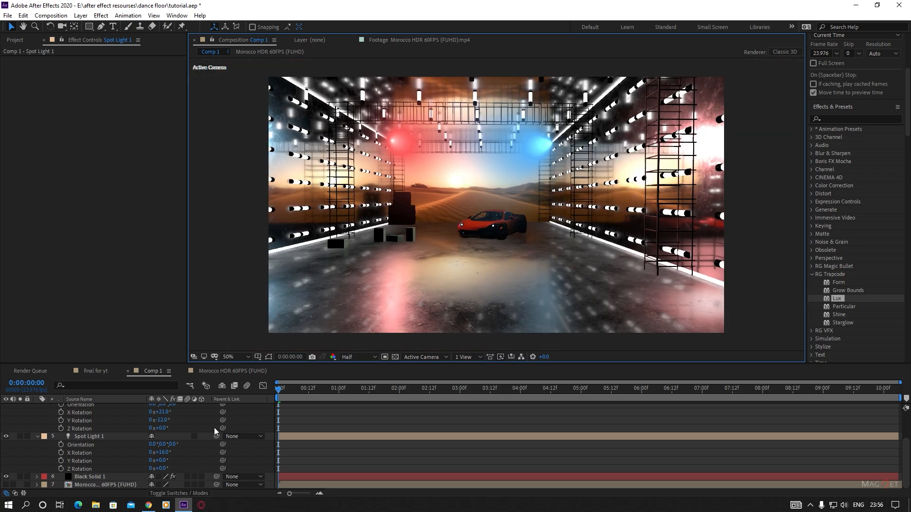
Enable spherical reflections in the Element render settings of Black Solid 1 and inspect the car up close.
left_click(96, 477)
left_click(13, 156)
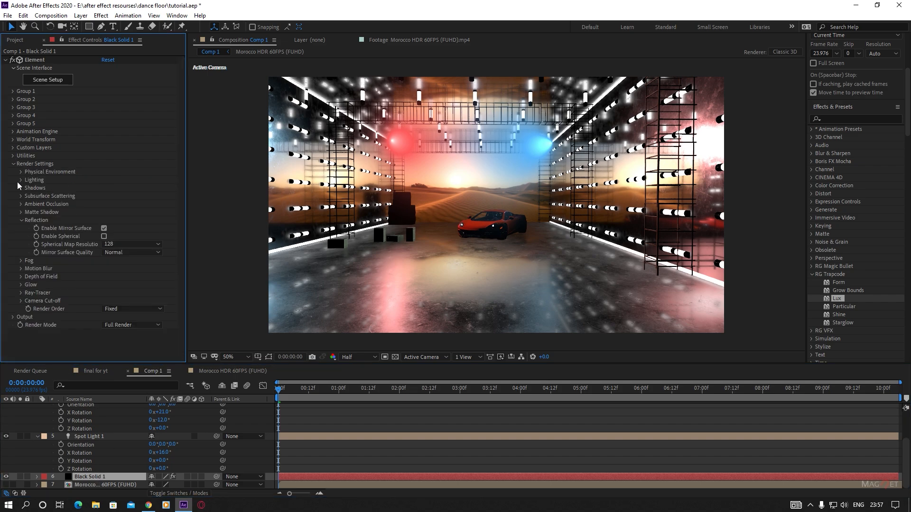
left_click(104, 236)
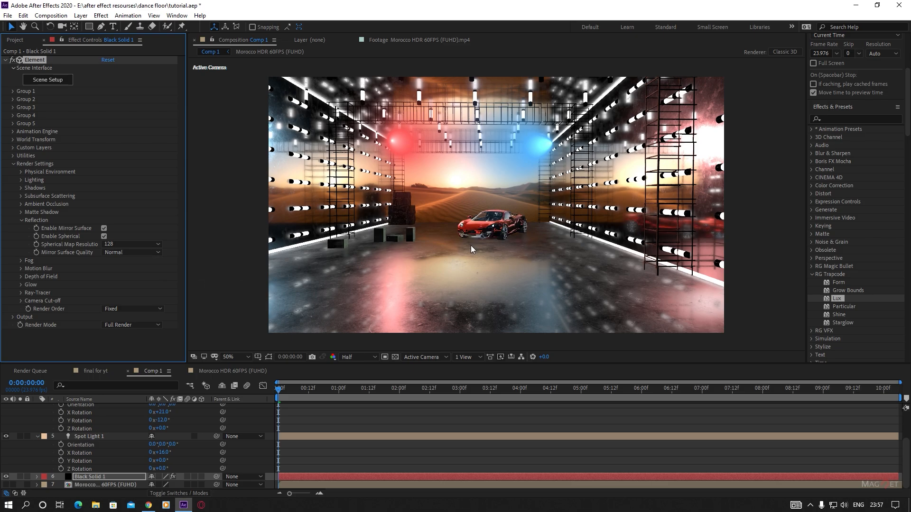
key("period")
key("period")
scroll(508, 244, "down", 1)
scroll(508, 243, "up", 1)
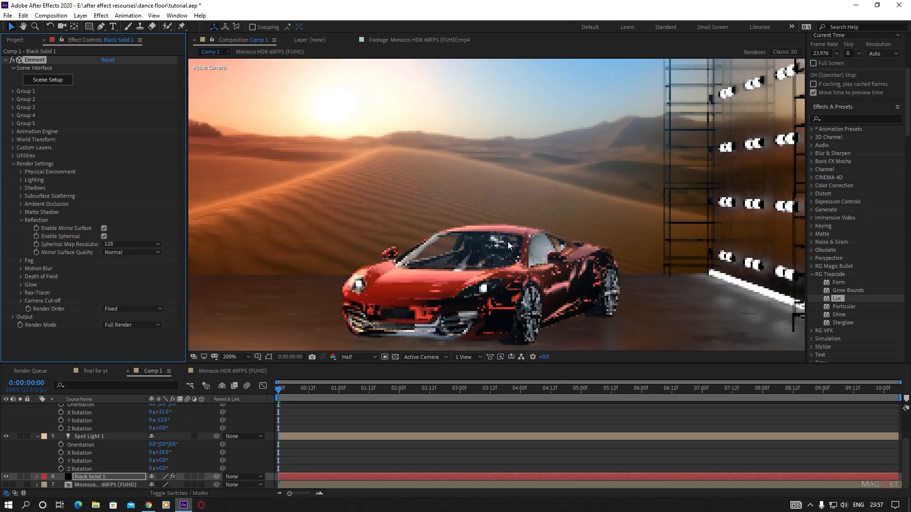
scroll(509, 242, "down", 2)
scroll(509, 242, "up", 1)
scroll(508, 243, "down", 1)
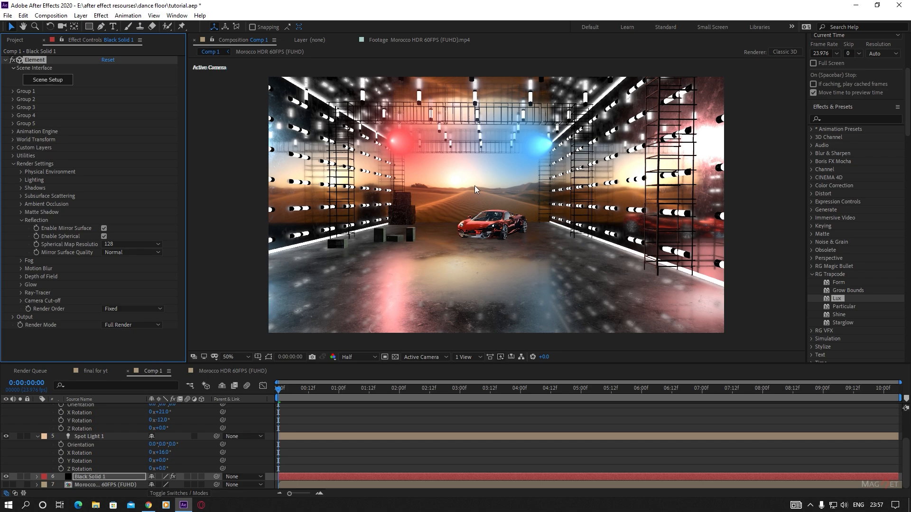
Create a white (ffffff) ambient light with an intensity of 20% directly above Black Solid 1.
left_click(81, 15)
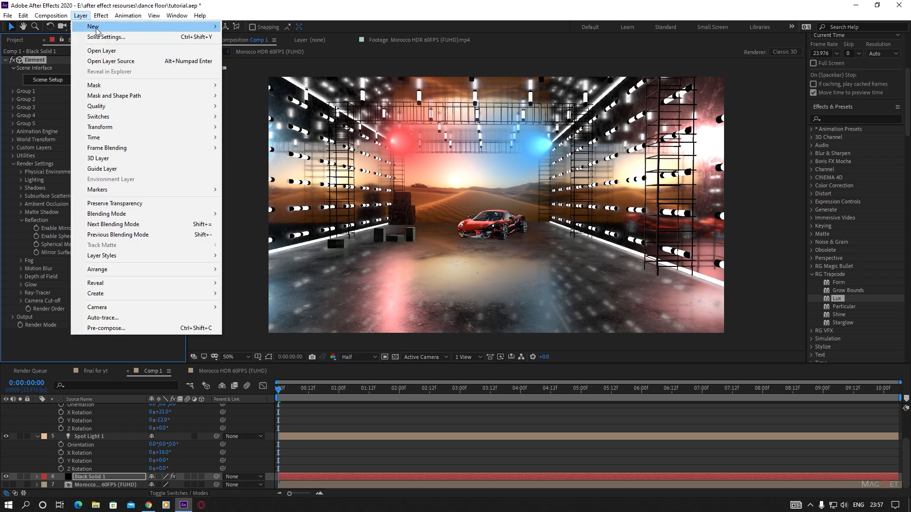
mouse_move(96, 27)
left_click(268, 48)
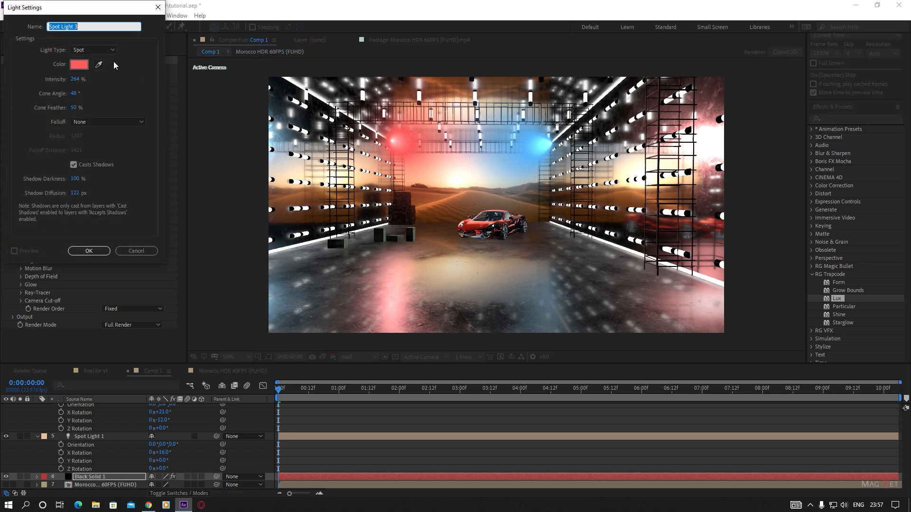
left_click(100, 50)
left_click(94, 86)
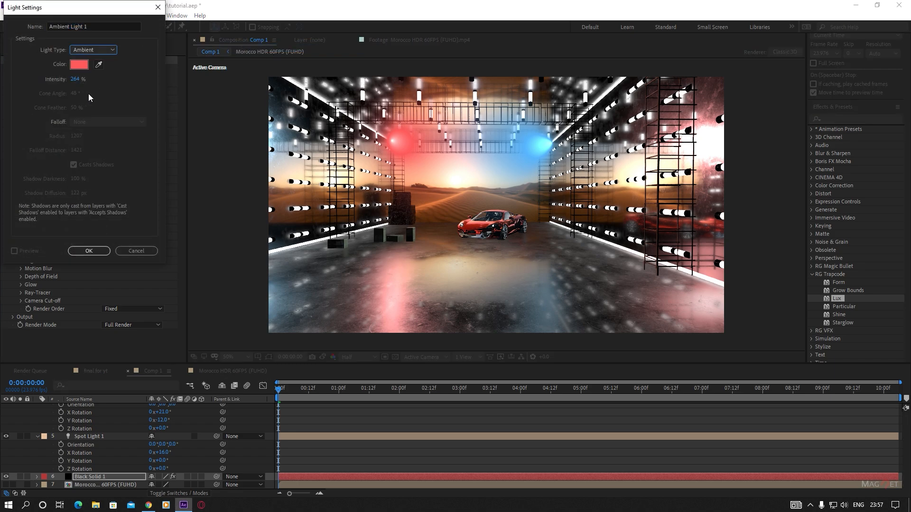
left_click(80, 64)
type("ffffff")
left_click(214, 26)
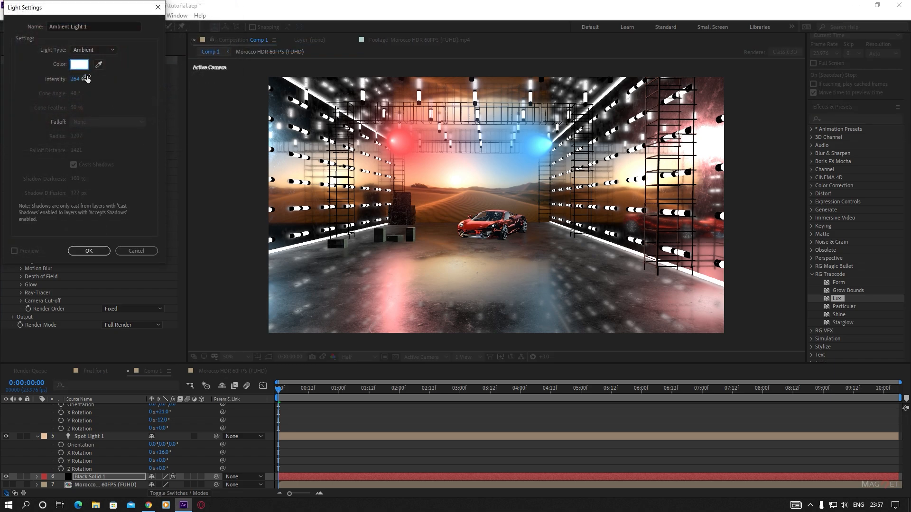
left_click(79, 80)
type("20")
left_click(77, 251)
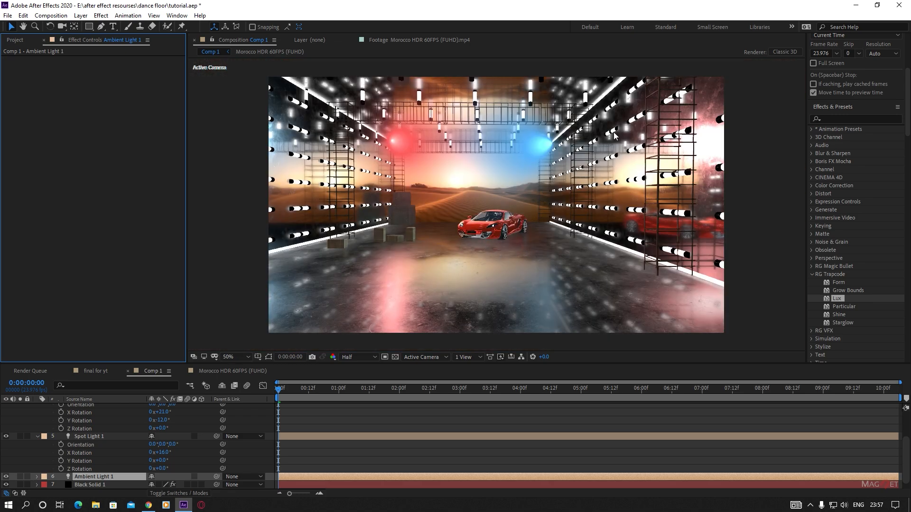
Lower the spot light Intensity of the Lux effect on the lux solid to 16 and check the composition.
scroll(76, 441, "up", 3)
left_click(73, 431)
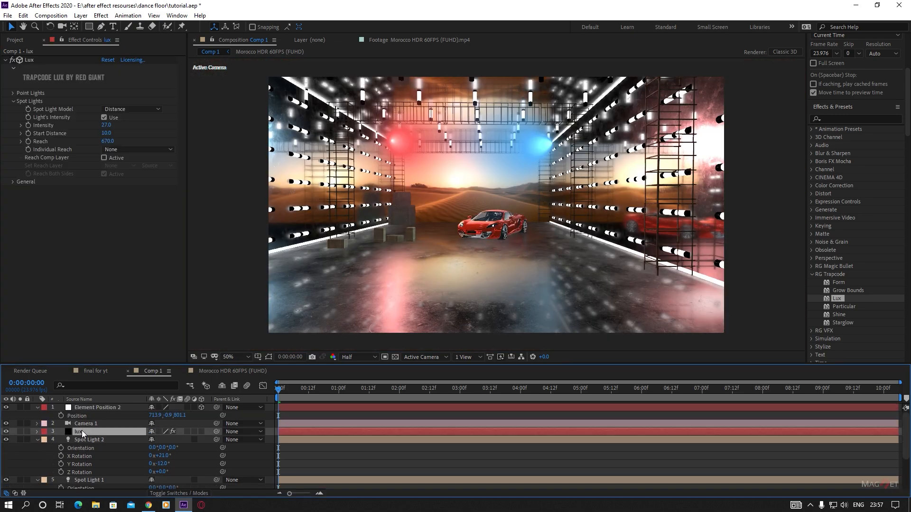
left_click_drag(110, 127, 111, 132)
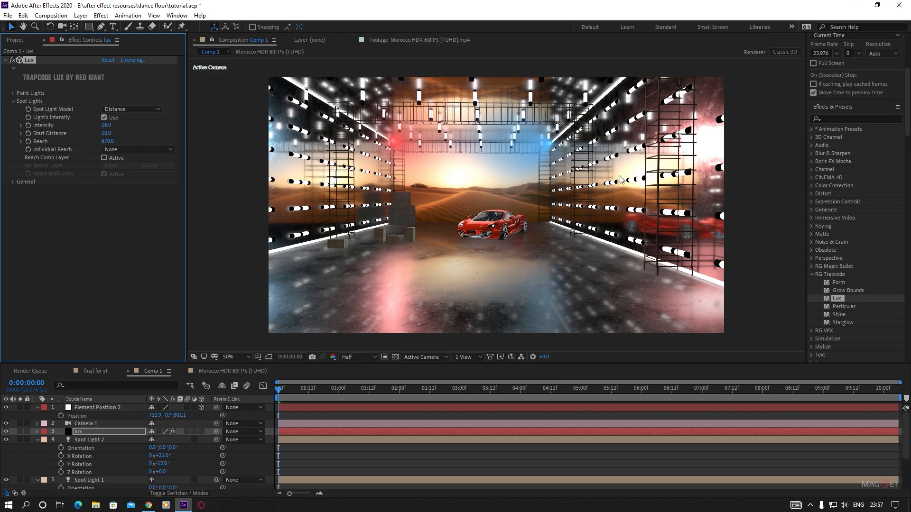
left_click(777, 242)
scroll(493, 209, "up", 3)
scroll(509, 223, "down", 4)
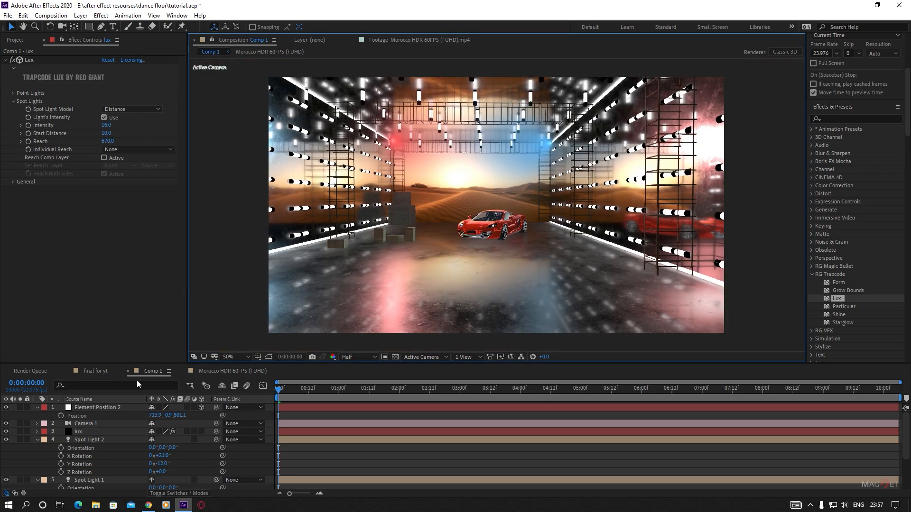
Enable shadows in the Element effect on Black Solid 1 and set the shadow Map Size to 4096.
scroll(90, 473, "down", 3)
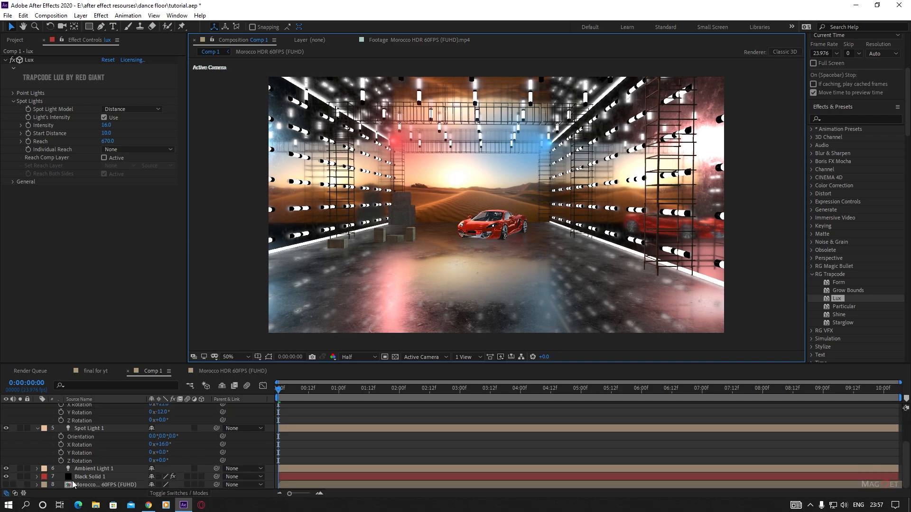
left_click(87, 477)
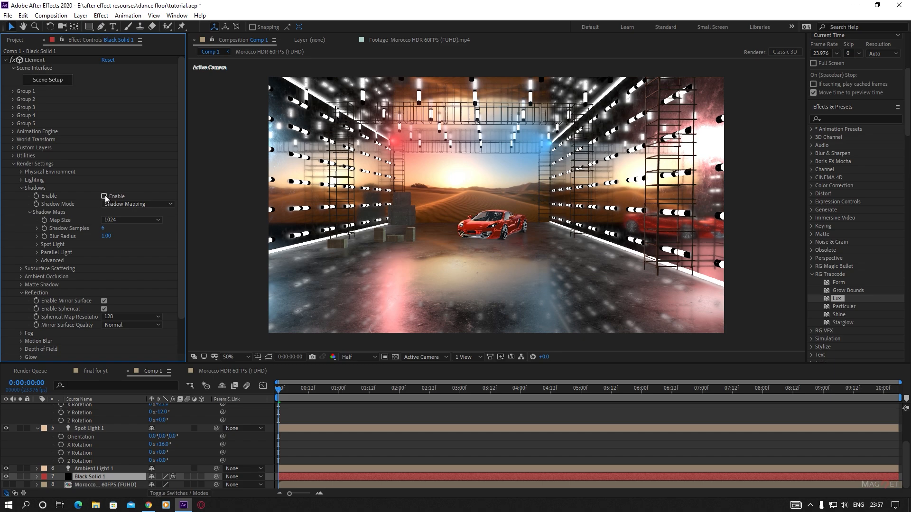
left_click(104, 197)
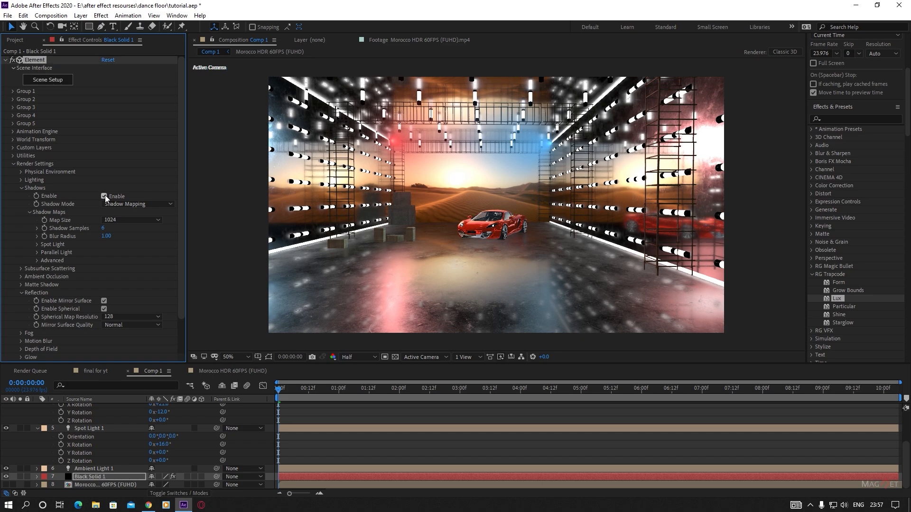
left_click(124, 221)
left_click(131, 278)
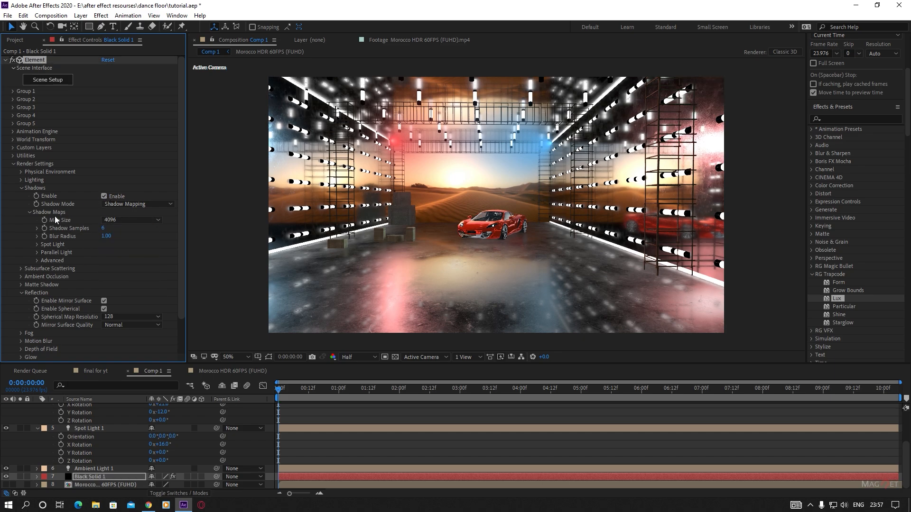
Enable ambient occlusion in the Element render settings of Black Solid 1 and set the AO Mode to Ray-Traced.
left_click(21, 277)
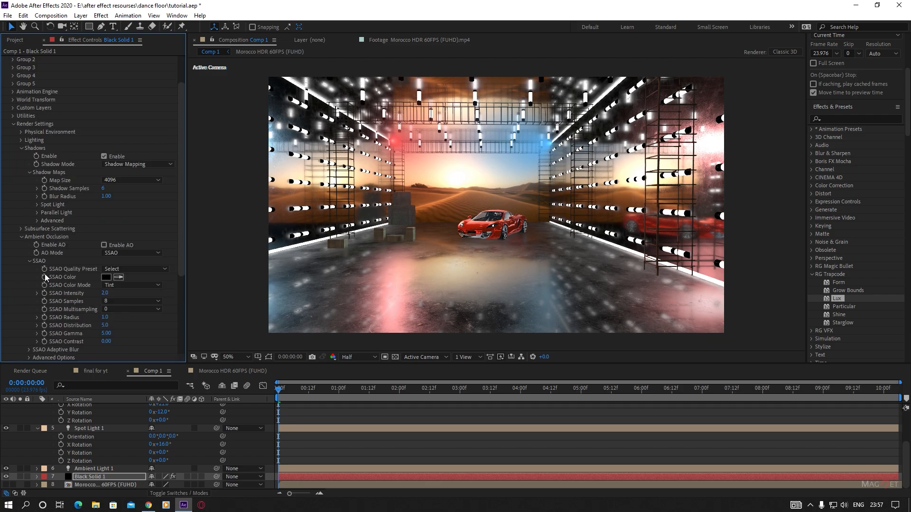
left_click(124, 253)
left_click(129, 274)
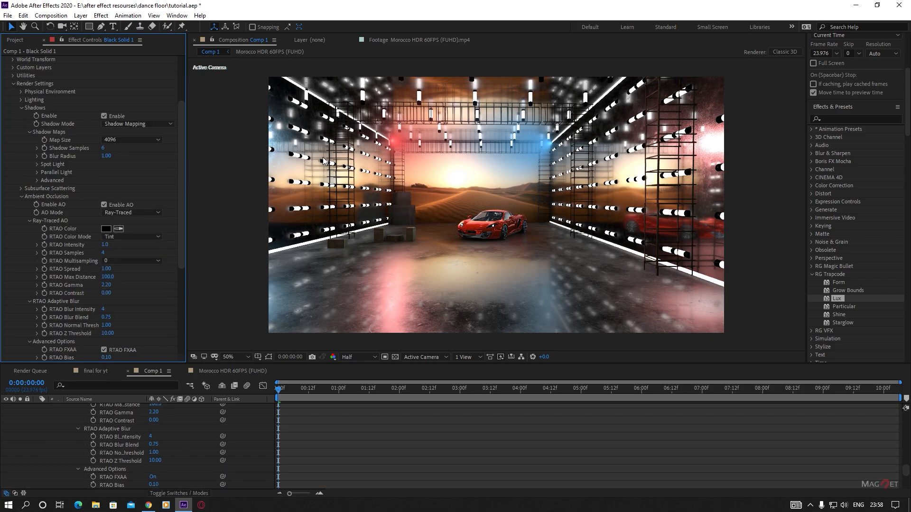
scroll(497, 239, "up", 2)
scroll(479, 228, "down", 3)
scroll(527, 266, "up", 1)
scroll(503, 257, "down", 1)
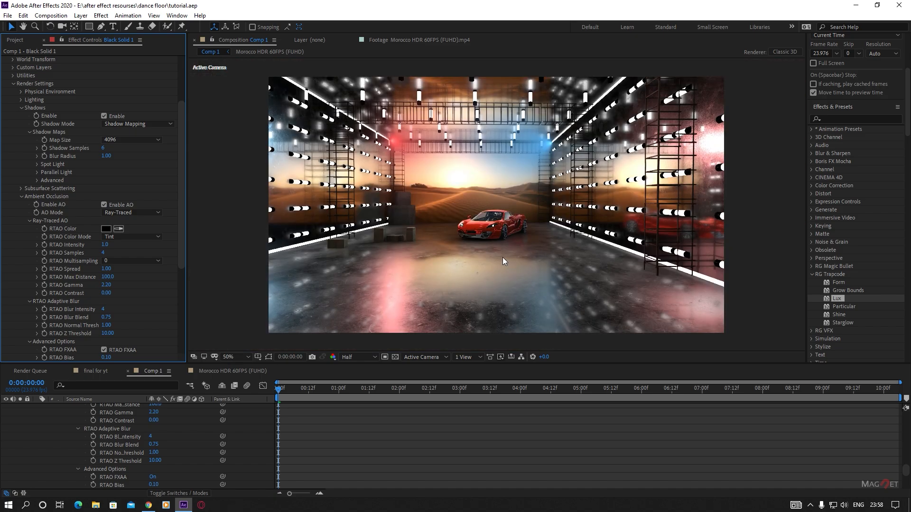
Reframe the camera to a closer, angled shot of the car in Draft render mode and restore Full Render.
left_click(62, 28)
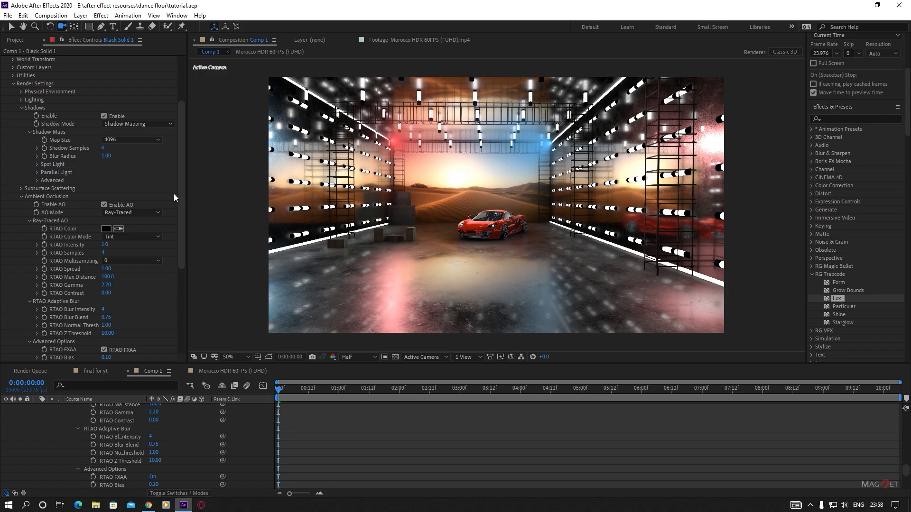
left_click_drag(180, 237, 180, 323)
left_click(121, 357)
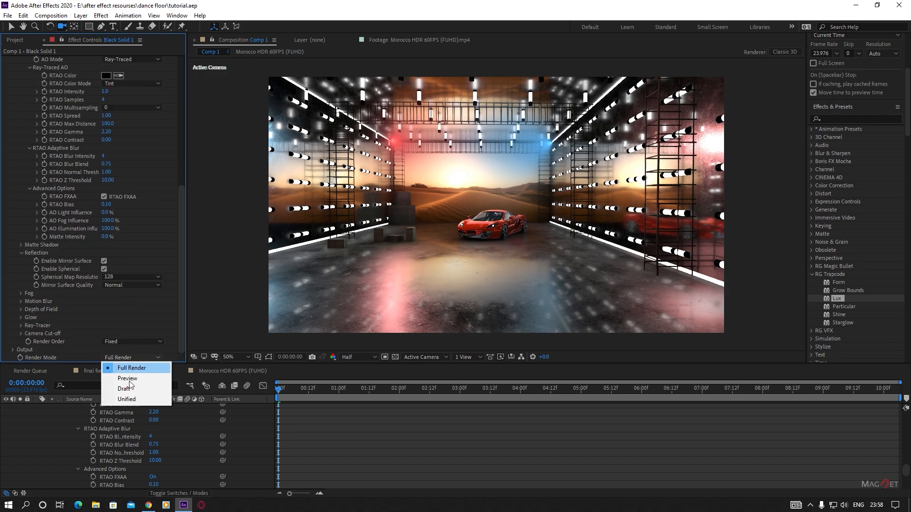
left_click(131, 390)
left_click_drag(545, 287, 552, 221)
mouse_move(547, 281)
left_mouse_down()
mouse_move(515, 281)
mouse_move(574, 280)
mouse_move(519, 290)
mouse_move(528, 303)
mouse_move(536, 291)
left_mouse_up()
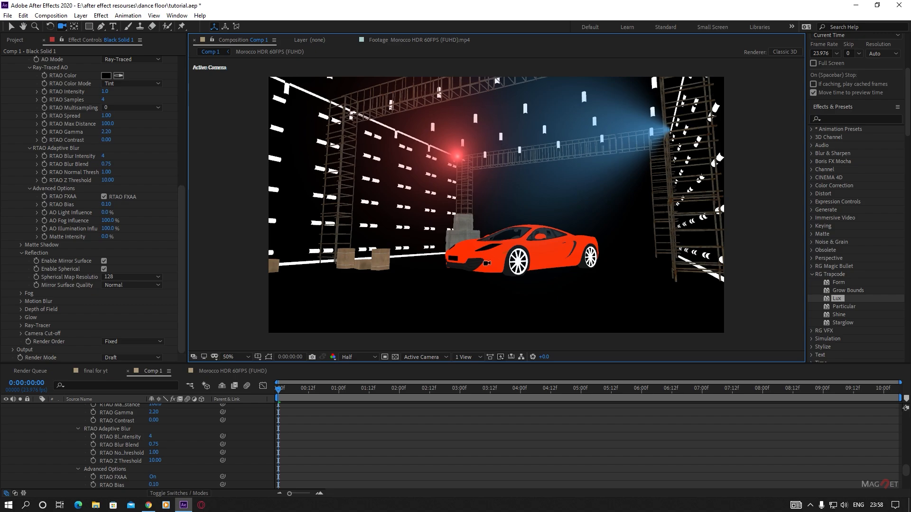
left_click(129, 358)
left_click(133, 370)
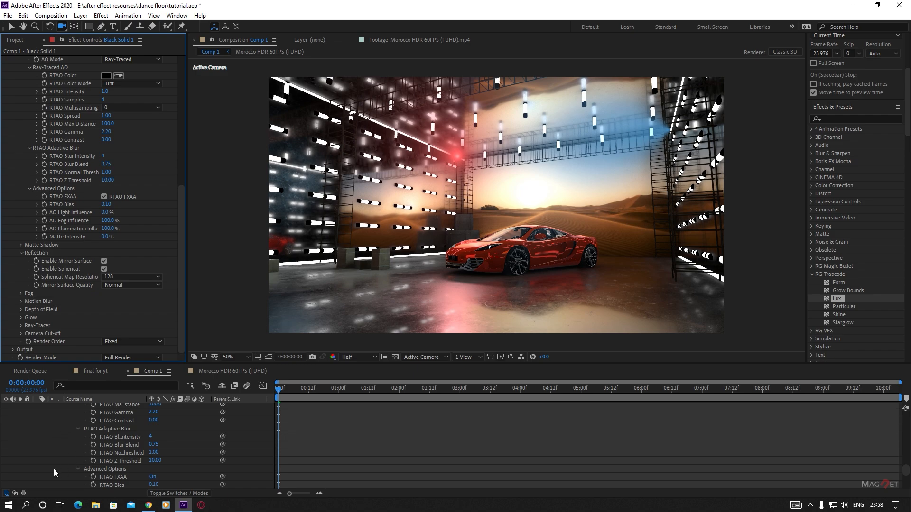
Duplicate the Black Solid 1 layer and set the copy's Element output to show only Illumination.
scroll(56, 473, "down", 10)
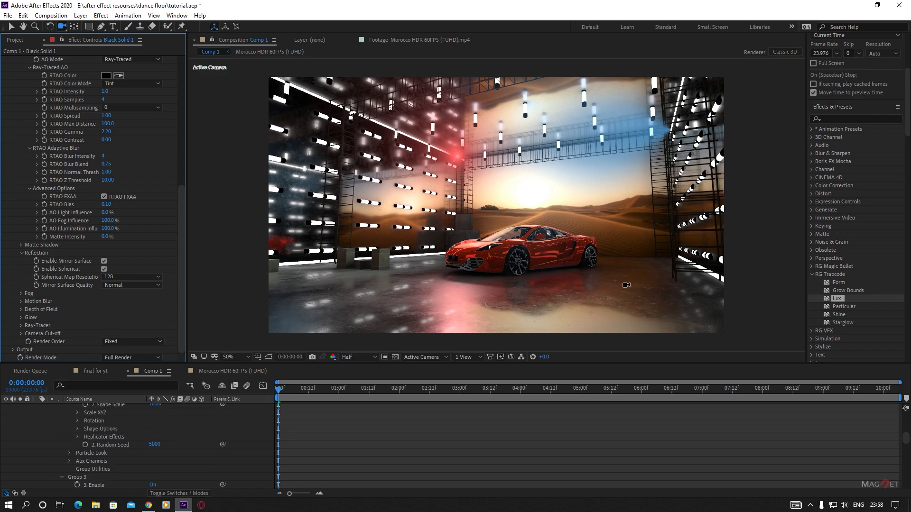
scroll(80, 454, "up", 5)
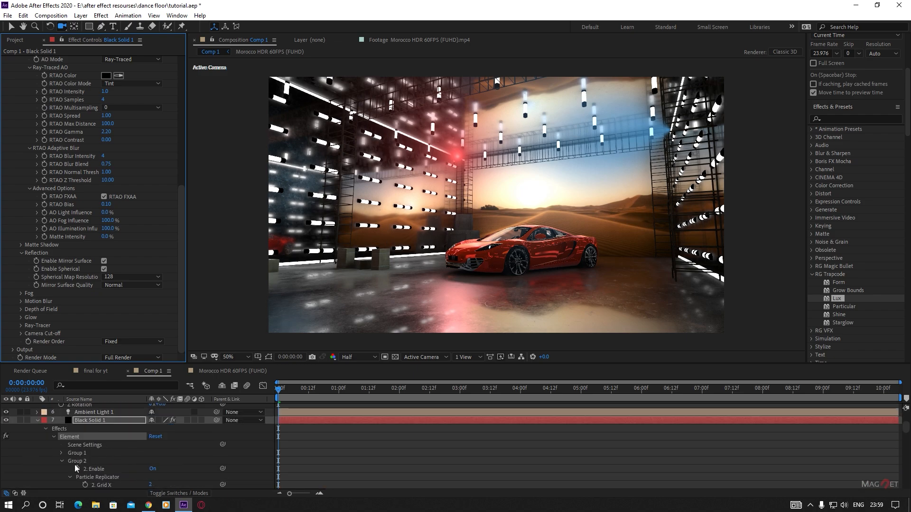
left_click(37, 420)
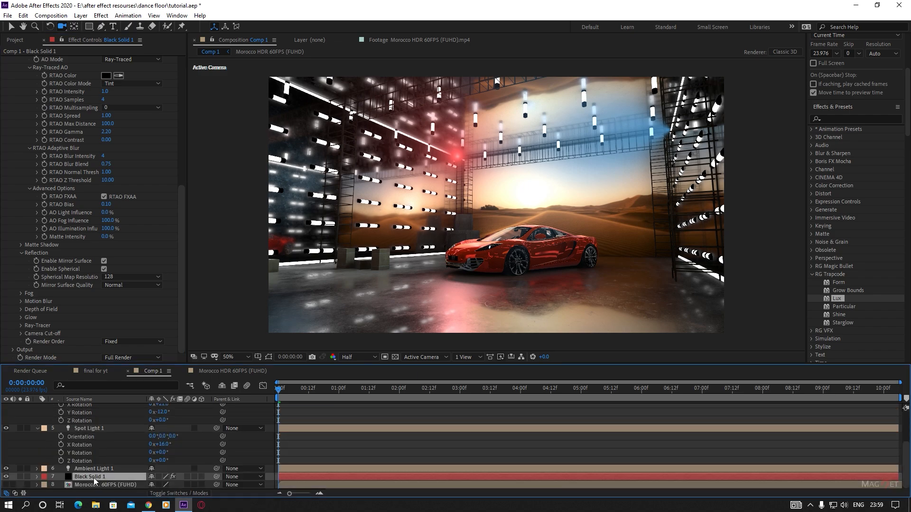
key("ctrl+d")
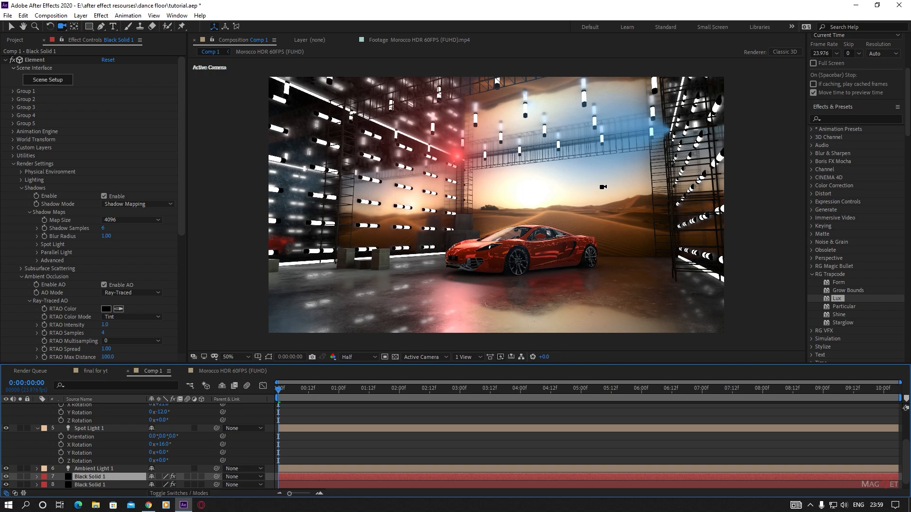
left_click(13, 164)
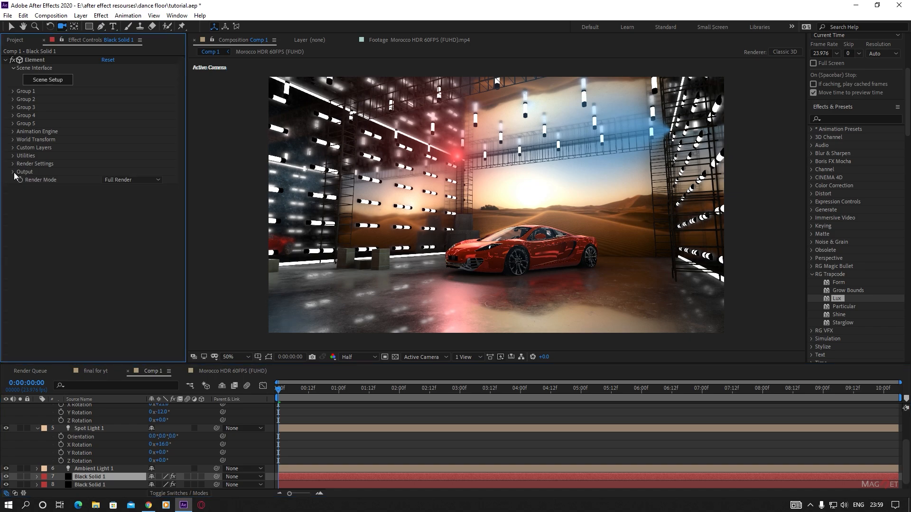
left_click(14, 173)
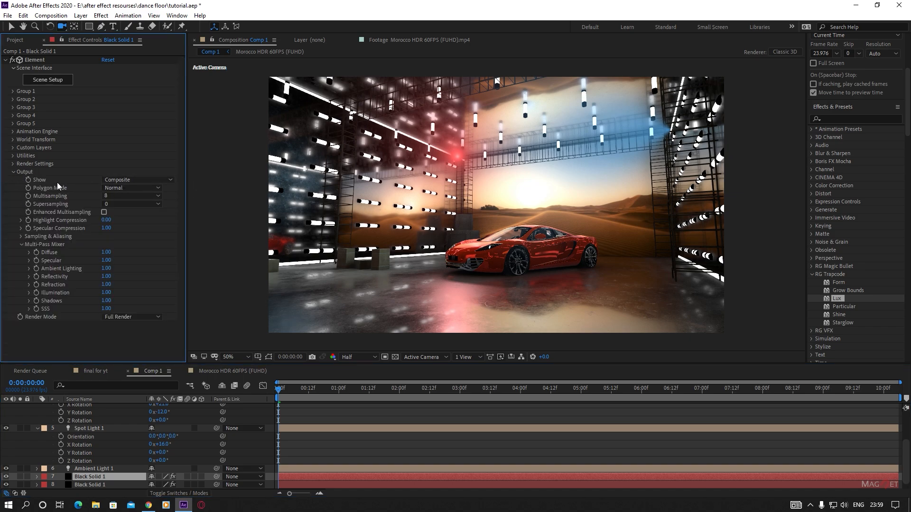
left_click(137, 180)
left_click(124, 301)
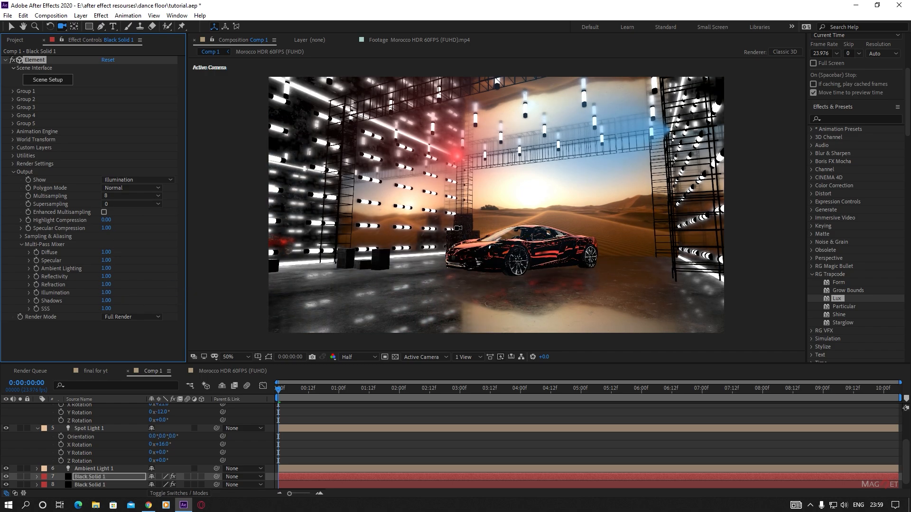
In the duplicate's Element scene, set the illumination Intensity of the desert background plane's metal_black copy material to 0% and apply it.
left_click(89, 477)
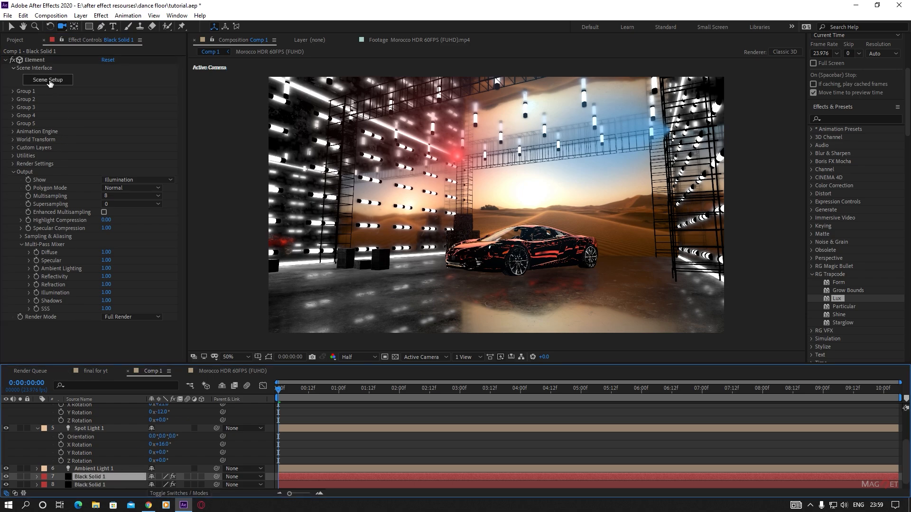
left_click(48, 80)
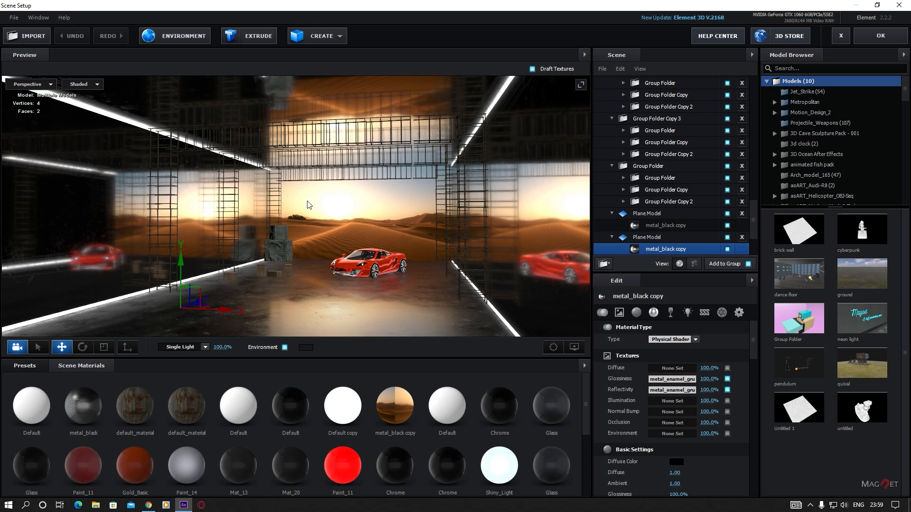
left_click(359, 211)
scroll(660, 238, "down", 2)
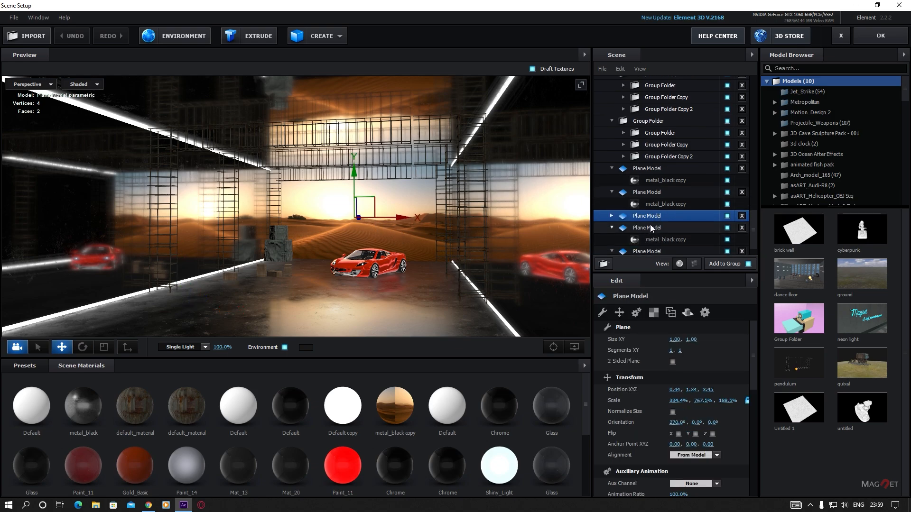
left_click(612, 216)
left_click(645, 230)
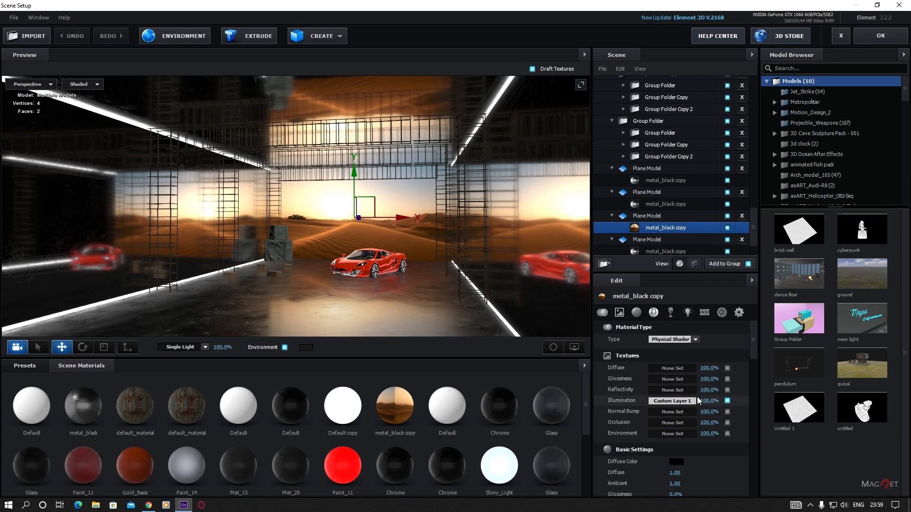
scroll(678, 421, "down", 3)
scroll(677, 417, "down", 3)
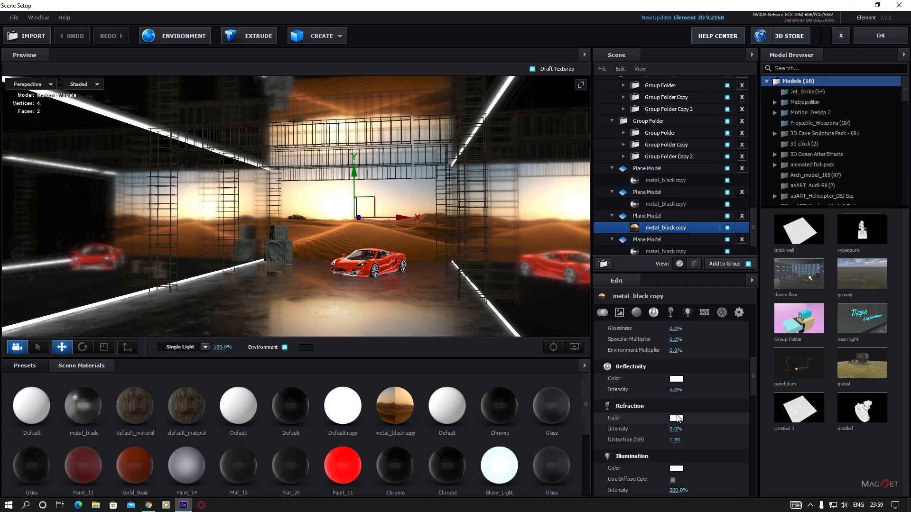
left_click(678, 458)
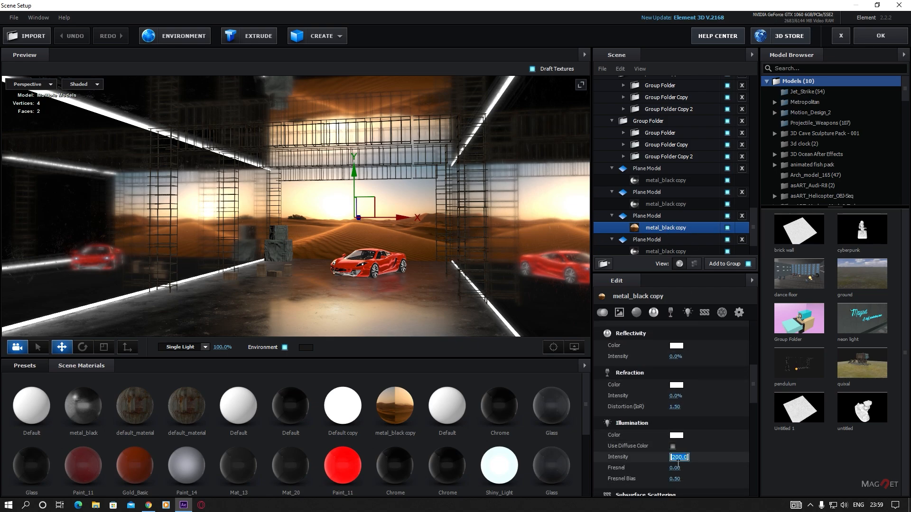
type("0")
key("Return")
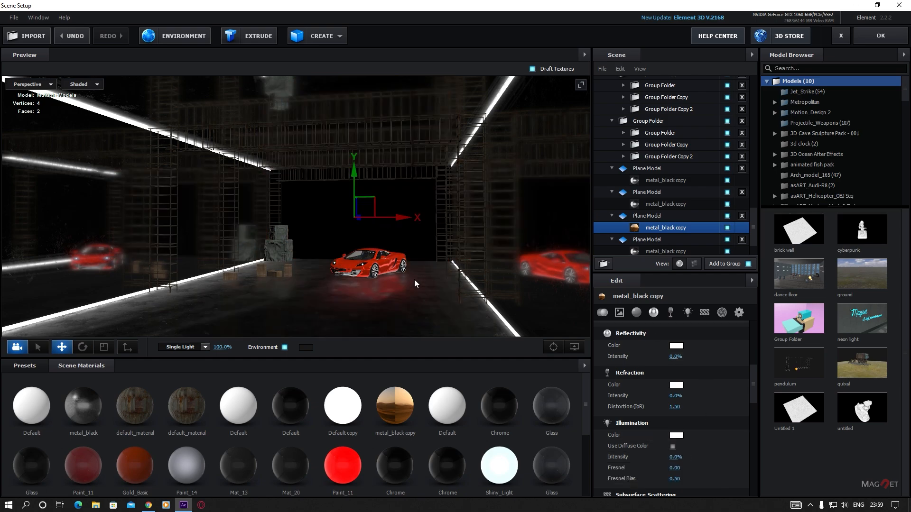
left_click(889, 40)
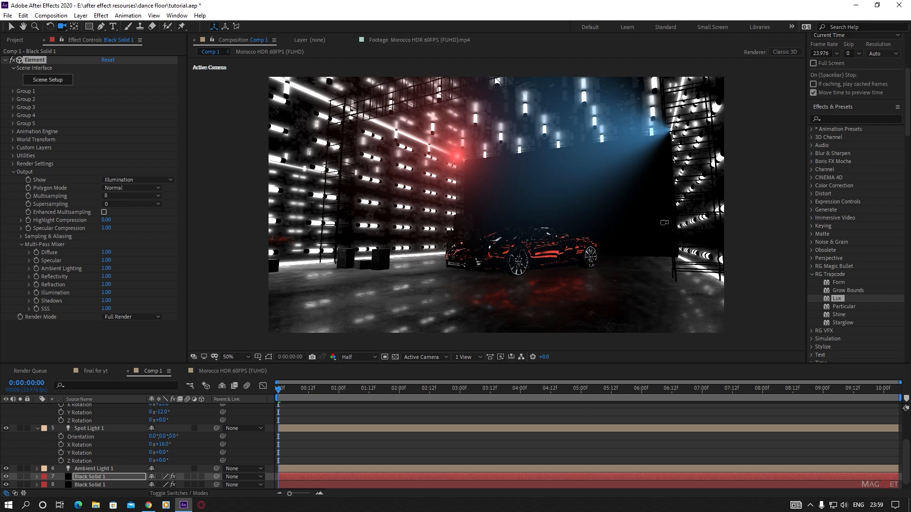
Apply the RG VFX Optical Glow effect to the upper Black Solid 1 with an Amount of 3 and a Size of 126.
scroll(94, 477, "down", 1)
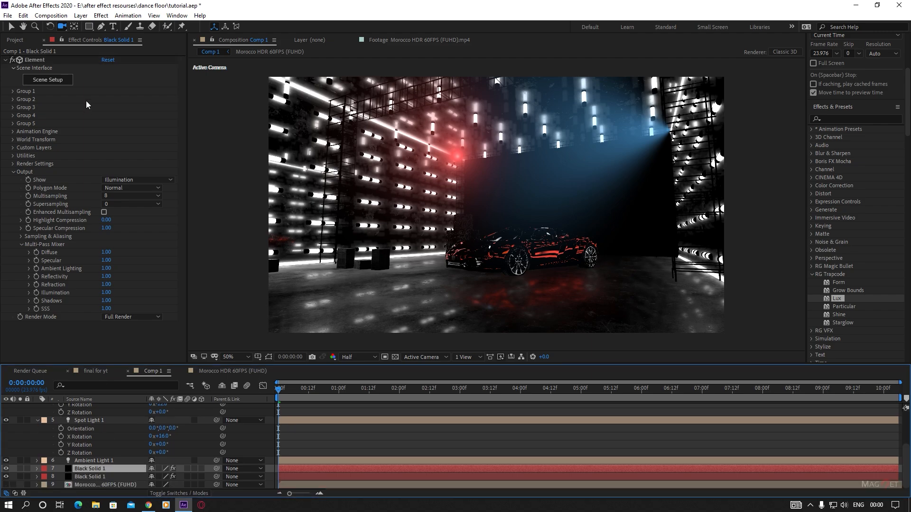
left_click(101, 15)
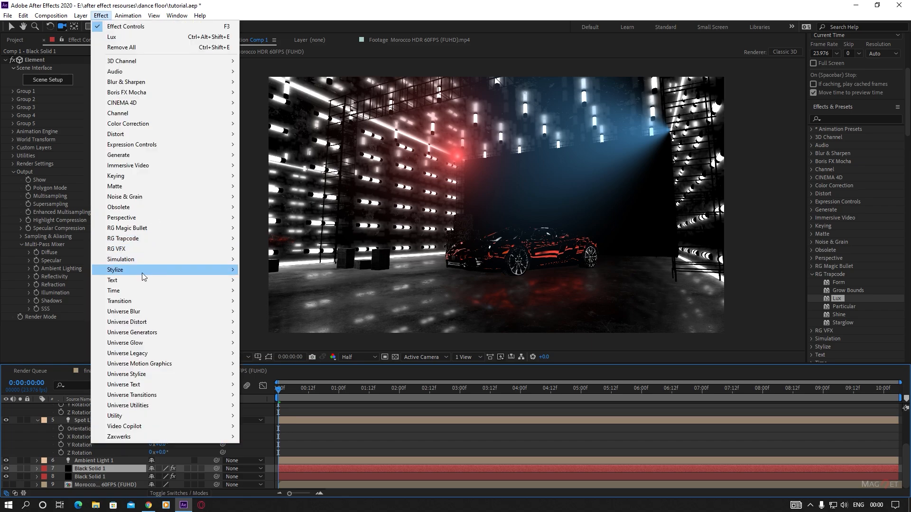
mouse_move(122, 250)
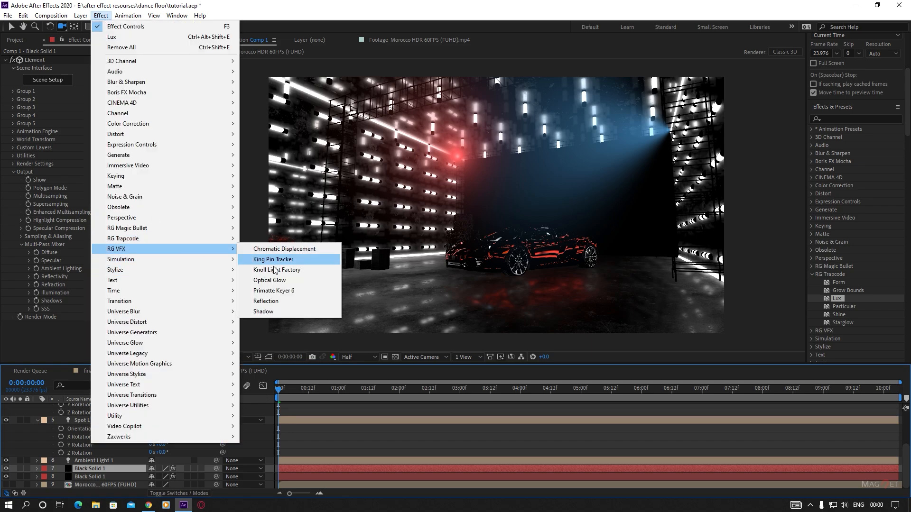
left_click(269, 280)
key("v")
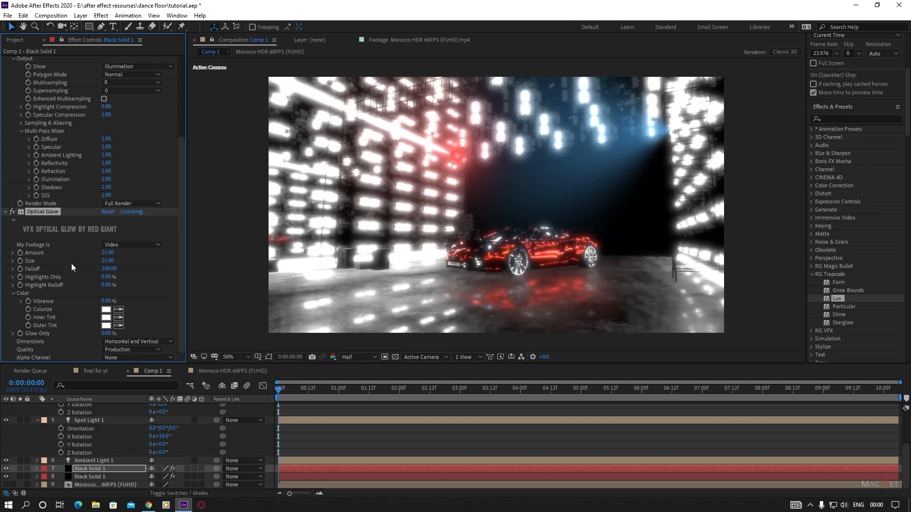
left_click_drag(113, 254, 157, 266)
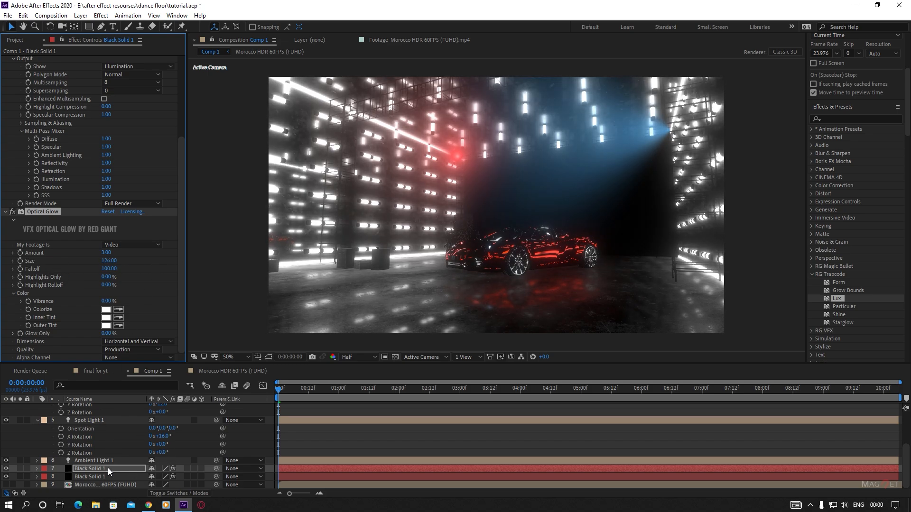
Set the blending mode of the upper Black Solid 1 layer to Add.
left_click(190, 494)
left_click(166, 469)
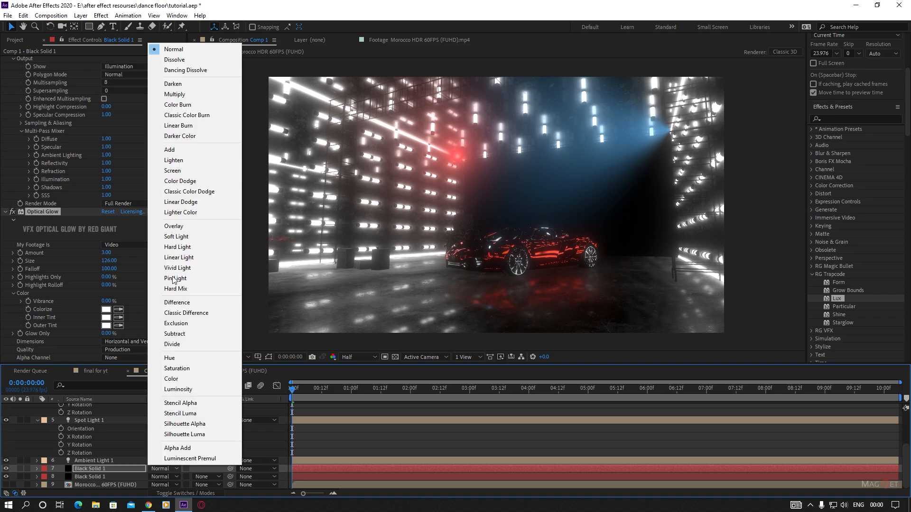
left_click(195, 153)
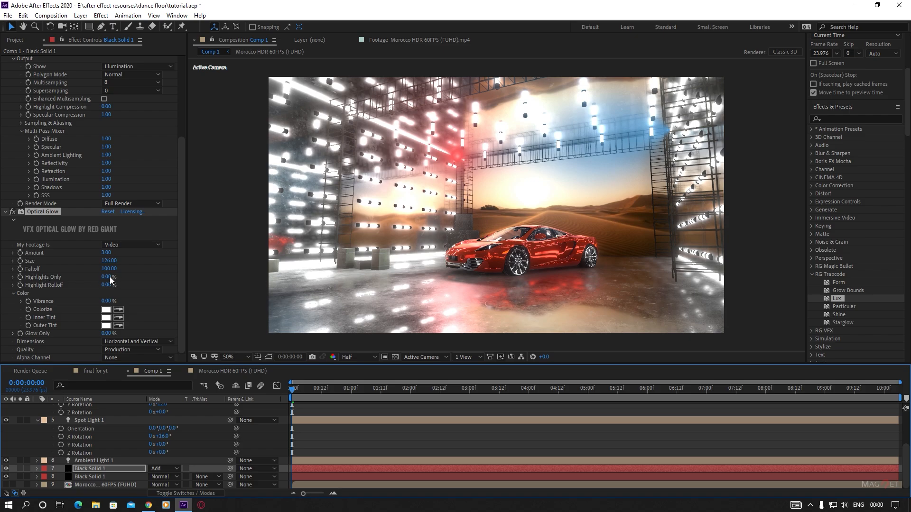
Refine Optical Glow on the upper Black Solid 1 with Highlights Only 119%, Size 299 and Amount 1.40.
left_click_drag(106, 277, 168, 280)
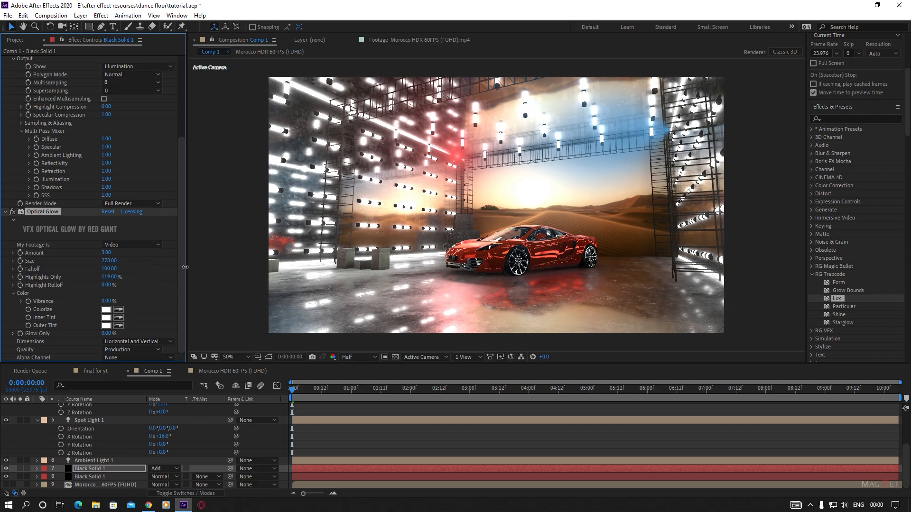
left_click_drag(109, 261, 113, 261)
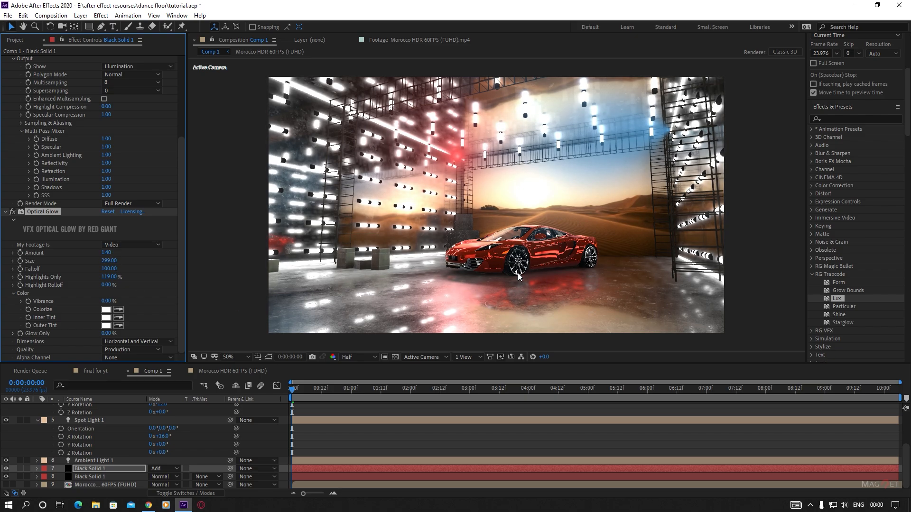
scroll(482, 253, "up", 1)
scroll(483, 253, "down", 1)
Hide the upper Black Solid 1, then clear the Glossiness and Reflectivity textures of the side mirror plane's metal_black copy material in the lower layer's Element scene.
left_click(5, 469)
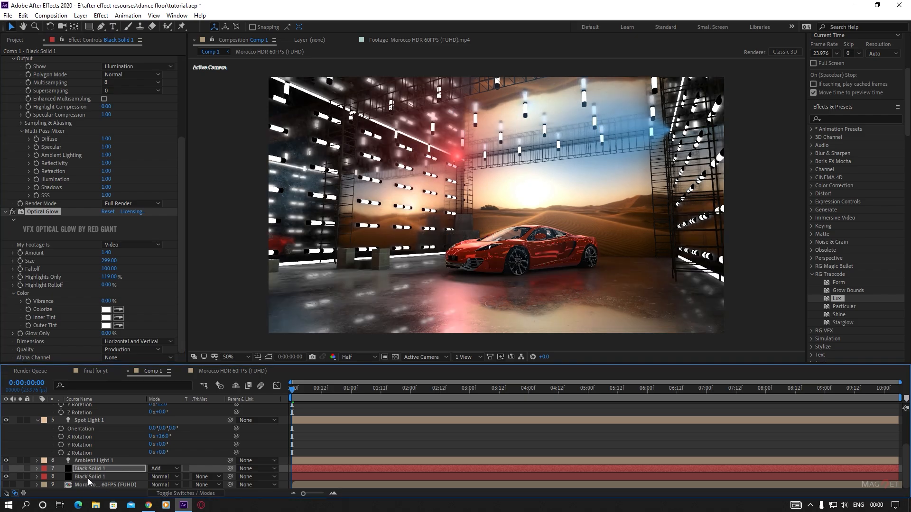
left_click(89, 477)
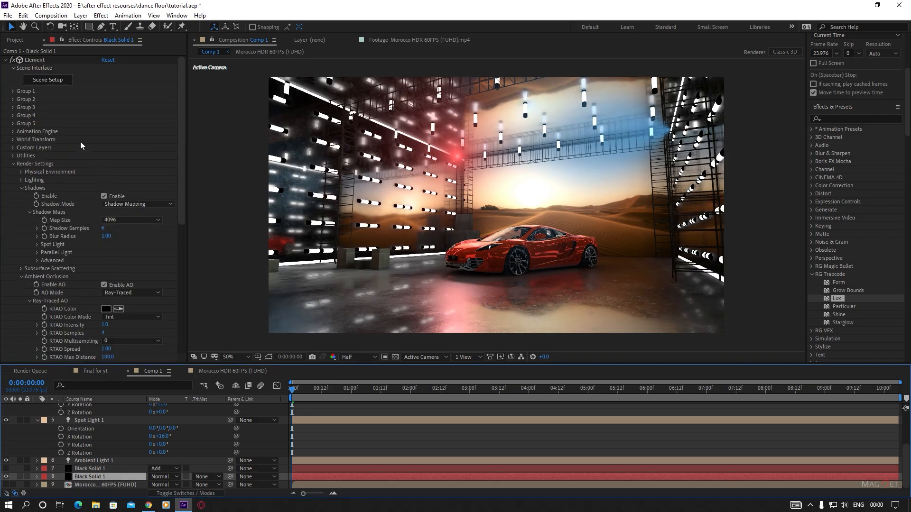
left_click(57, 82)
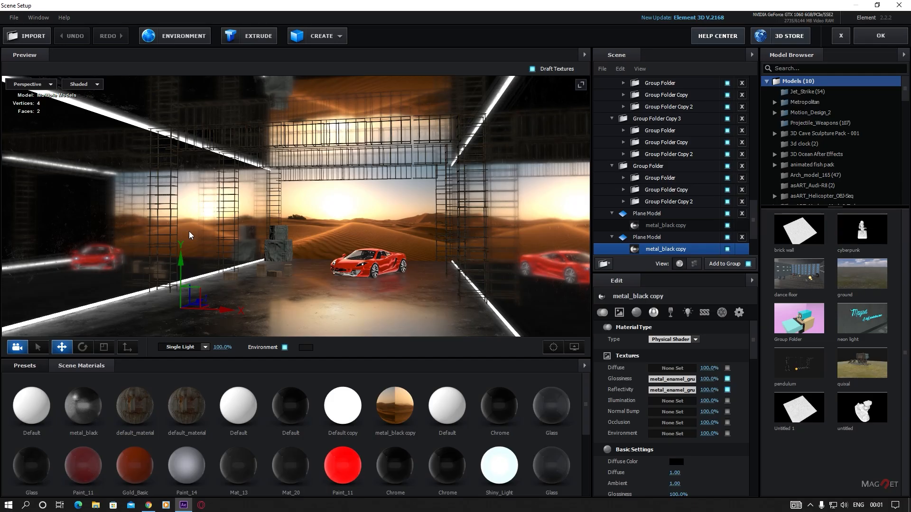
left_click(653, 237)
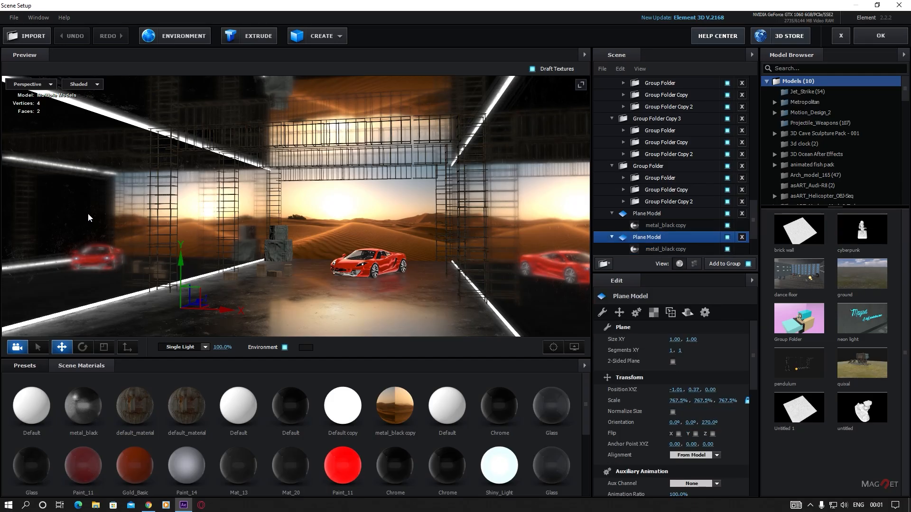
left_click(659, 247)
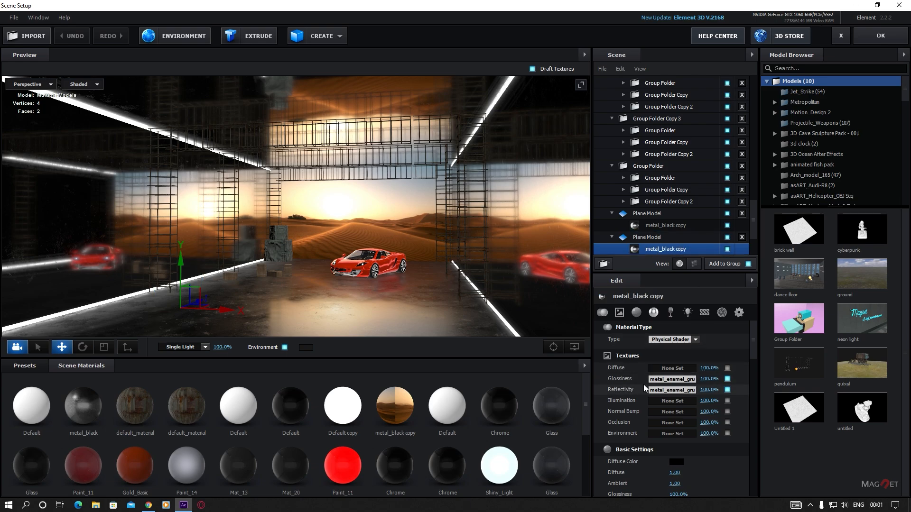
right_click(658, 379)
left_click(680, 420)
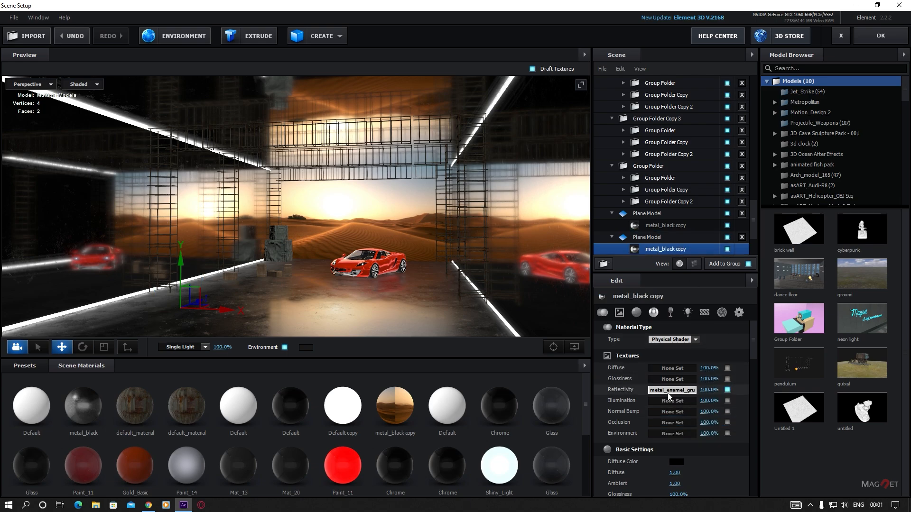
right_click(676, 390)
left_click(701, 436)
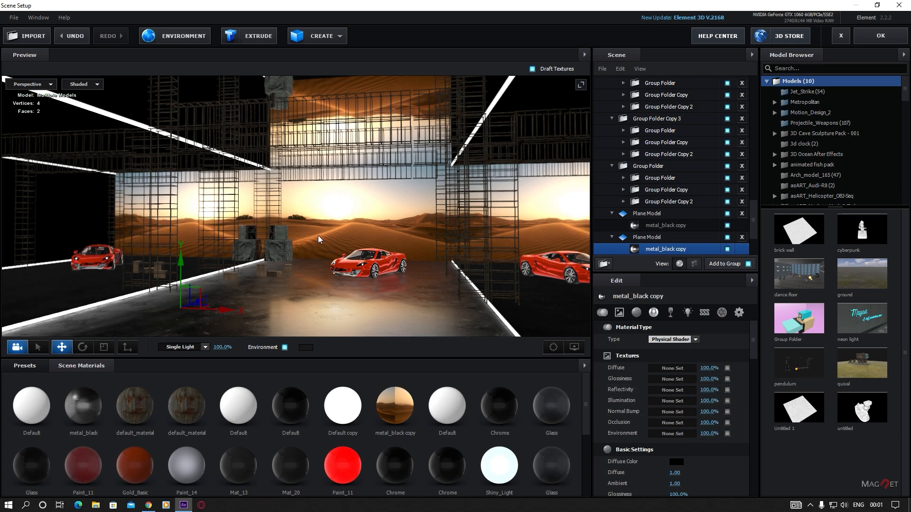
left_click_drag(298, 233, 326, 240)
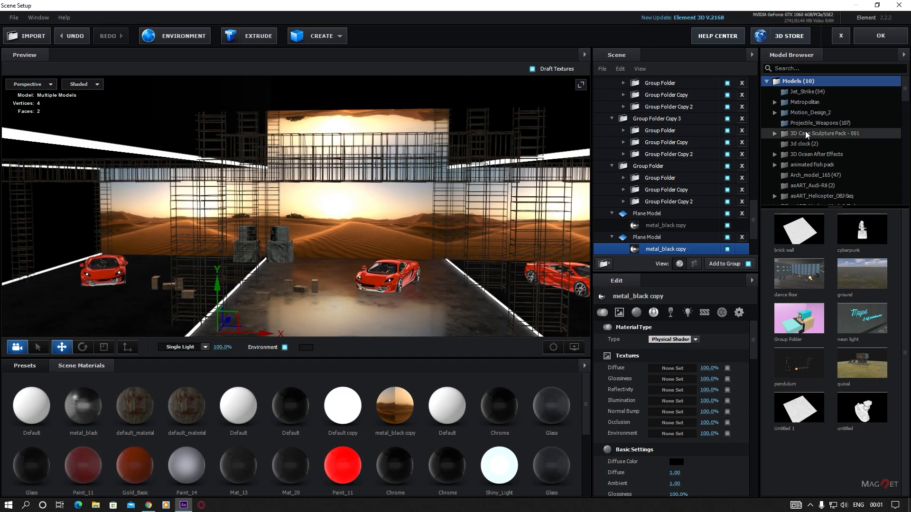
left_click(881, 36)
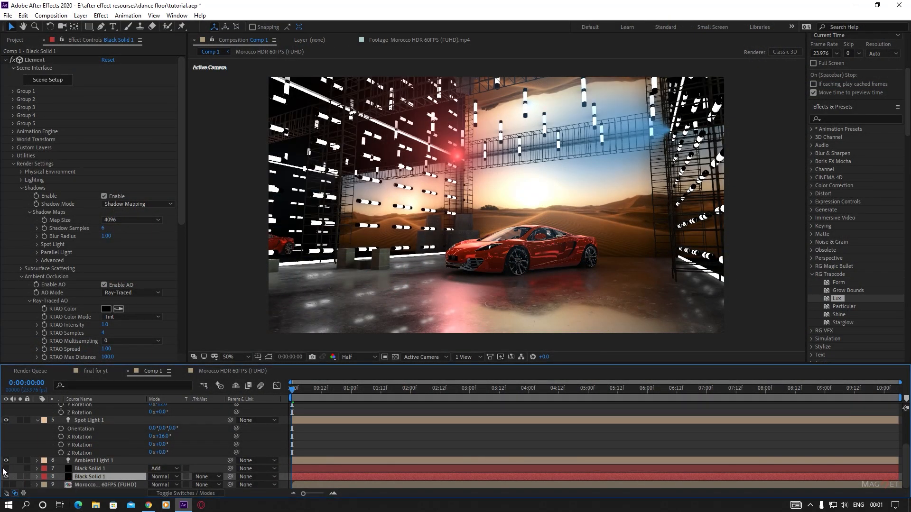
Clear the side mirror plane's Glossiness and Reflectivity textures in the upper Black Solid 1's Element scene, and make that layer visible again.
left_click(90, 468)
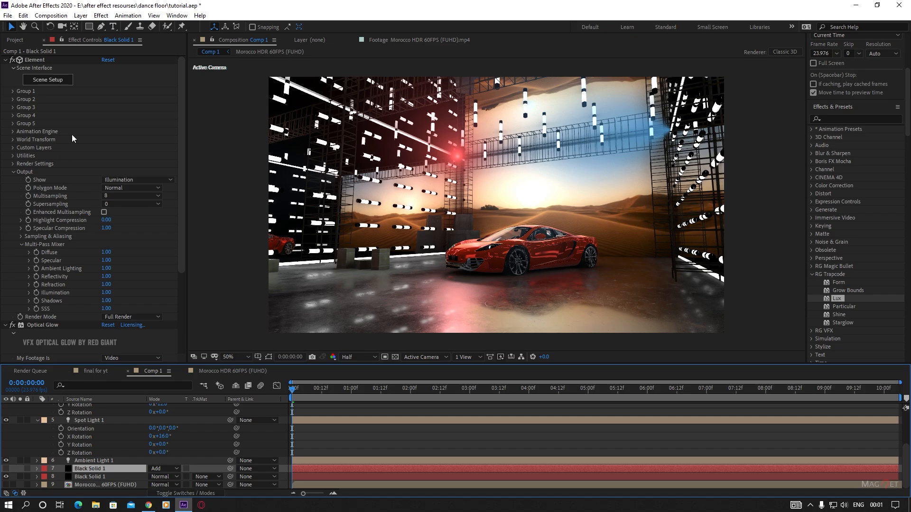
left_click(51, 82)
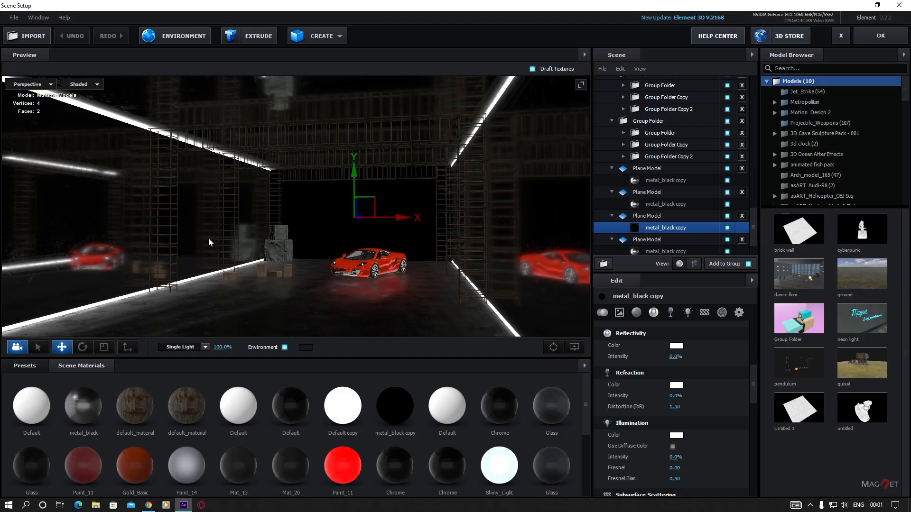
left_click(674, 205)
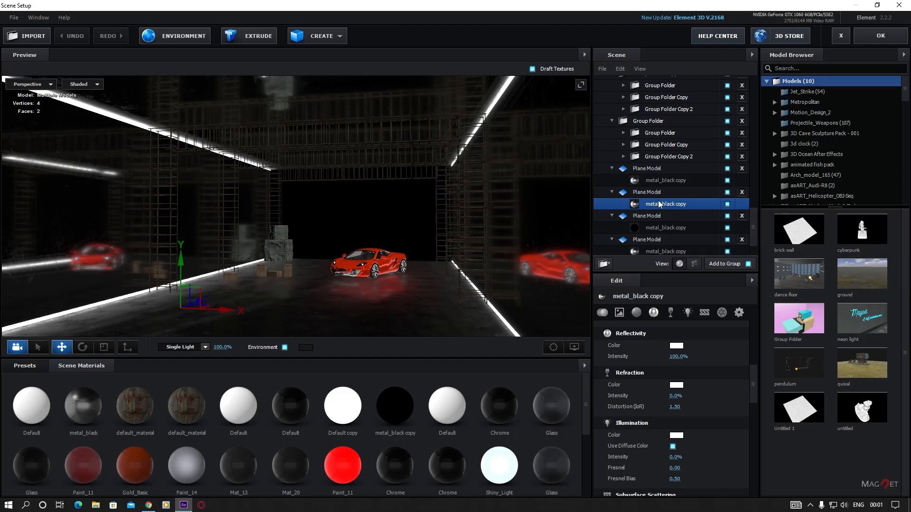
scroll(660, 367, "up", 5)
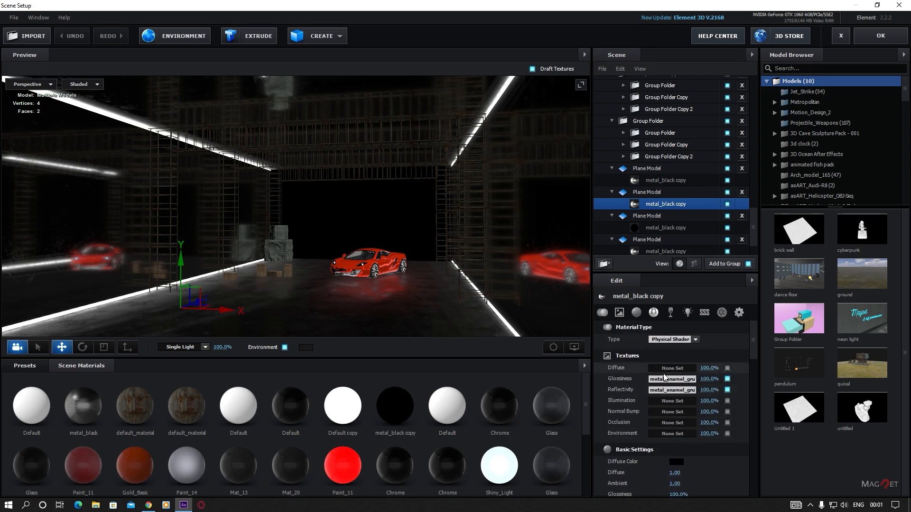
right_click(665, 378)
right_click(661, 380)
left_click(683, 424)
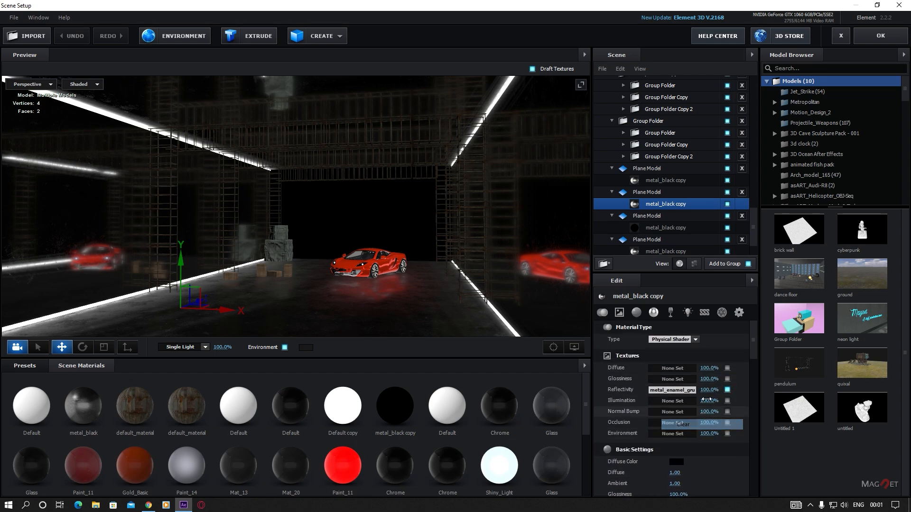
right_click(680, 392)
left_click(702, 437)
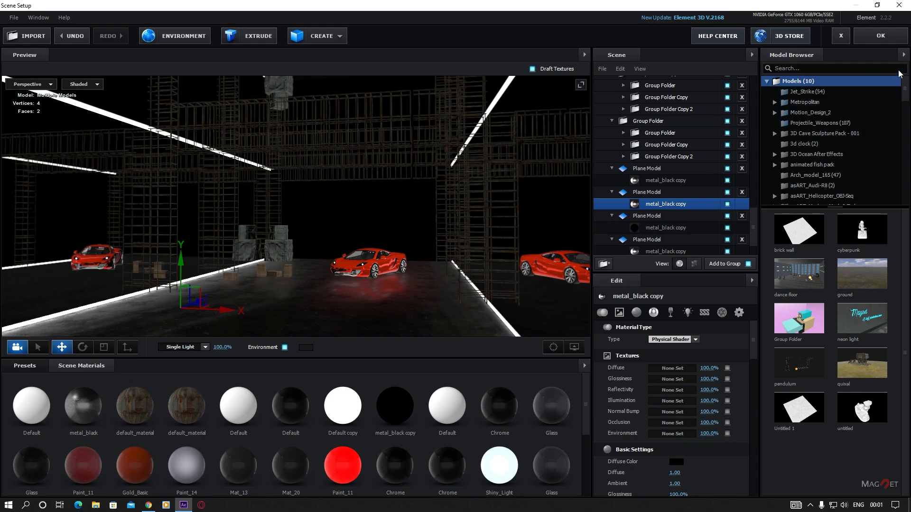
left_click(881, 38)
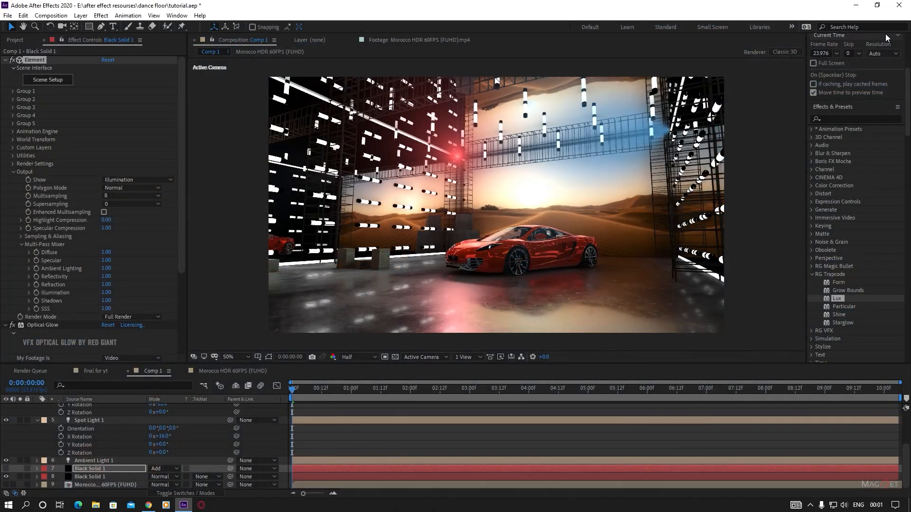
left_click(6, 469)
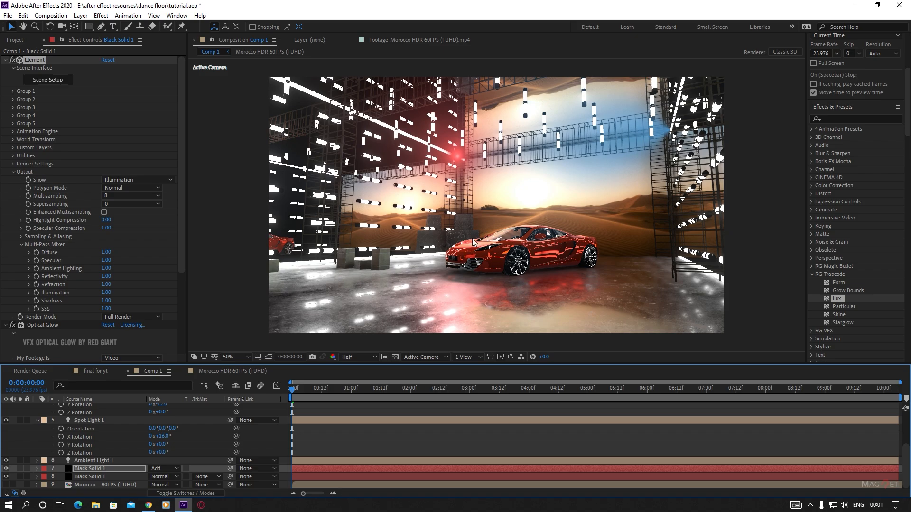
Enable Enhanced Multisampling in the Element output settings of the upper Black Solid 1.
key("period")
key("comma")
key("period")
key("comma")
scroll(71, 266, "down", 3)
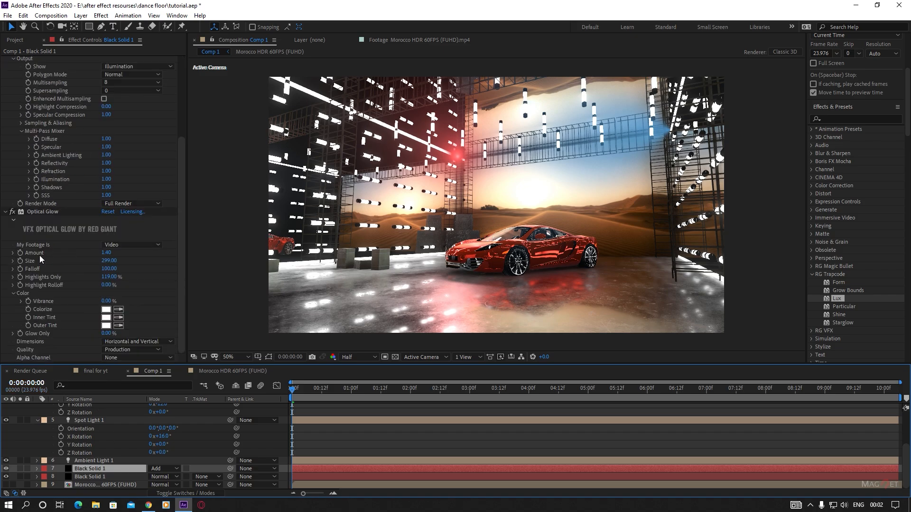
scroll(57, 199, "up", 3)
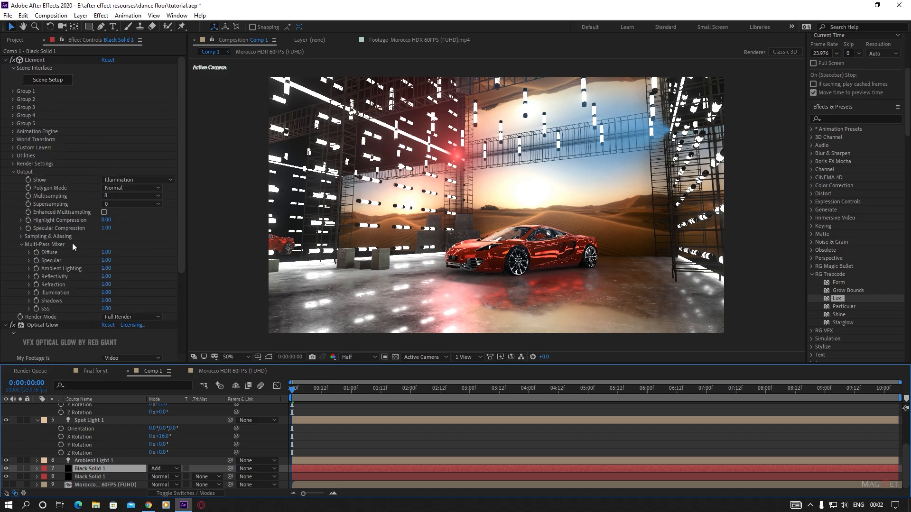
left_click(104, 212)
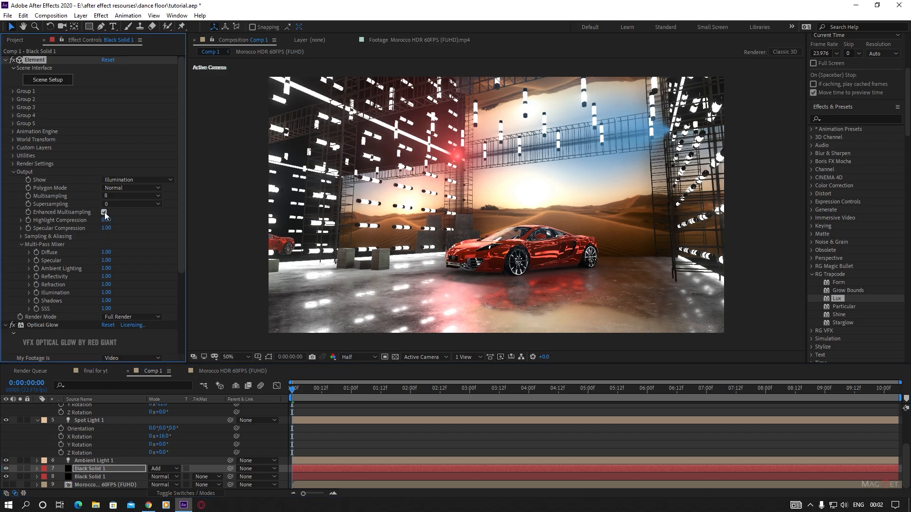
Enable Enhanced Multisampling in the Element output settings of the lower Black Solid 1.
scroll(556, 269, "up", 1)
left_click_drag(567, 309, 545, 256)
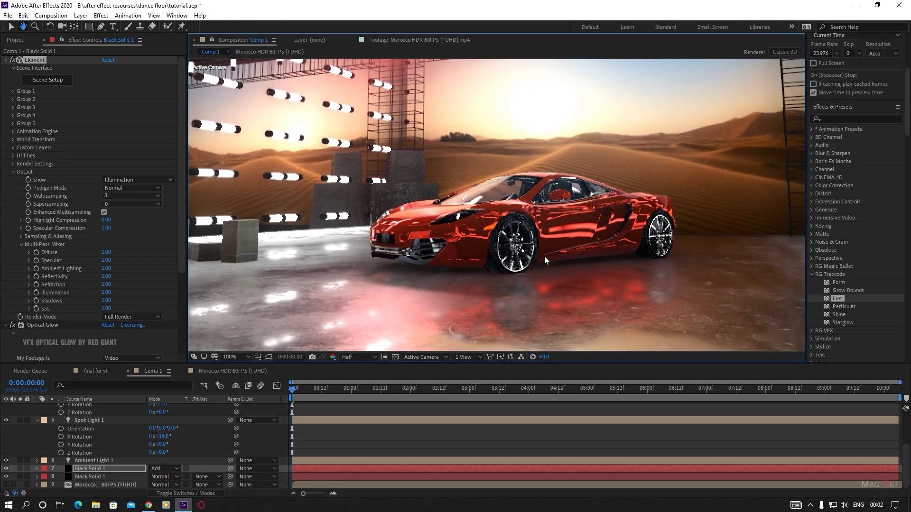
left_click(86, 476)
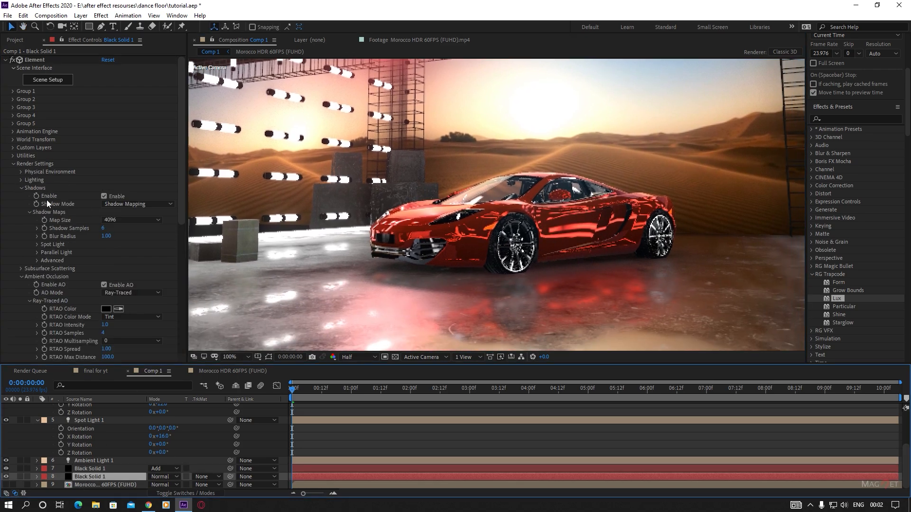
left_click(19, 187)
left_click(12, 163)
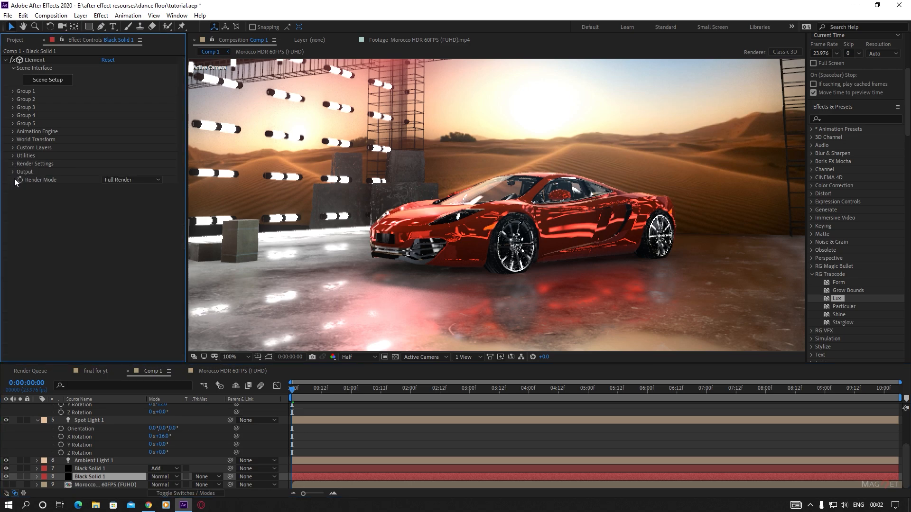
left_click(12, 172)
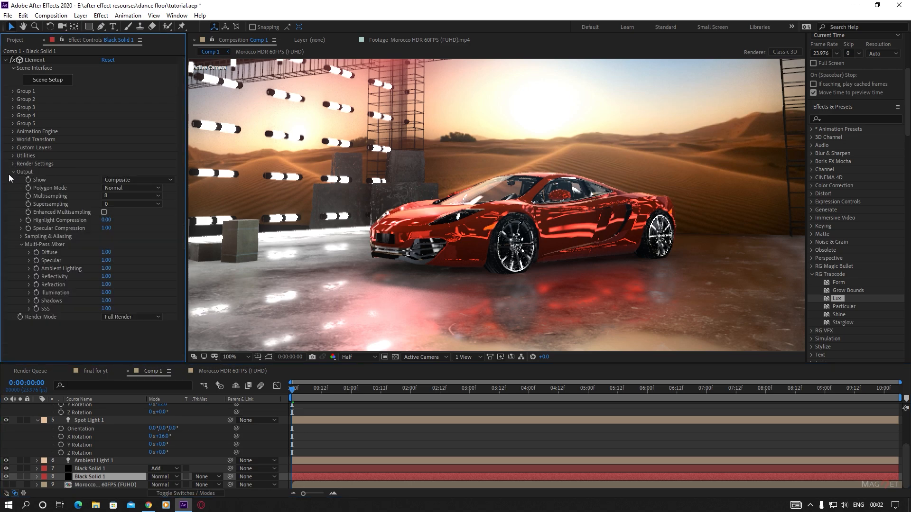
left_click(104, 212)
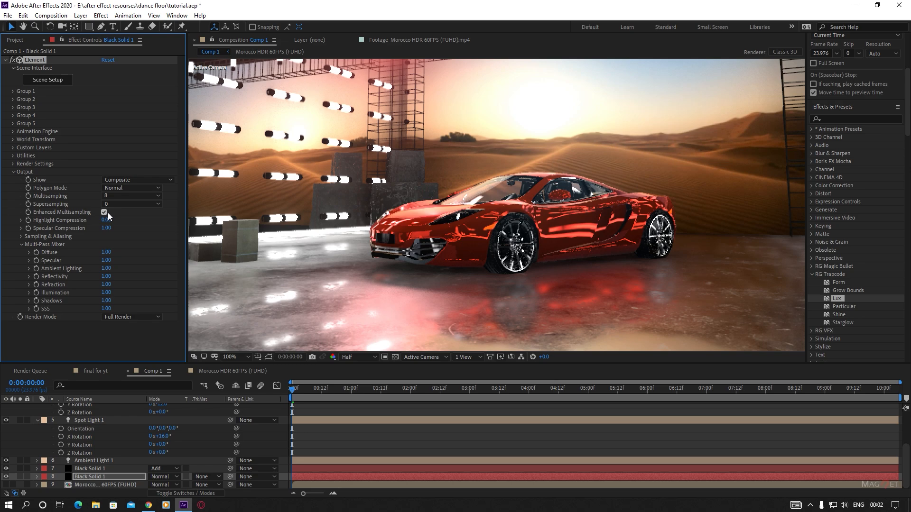
Set the Spherical Map Resolution of the lower Black Solid 1's Element reflections to 512.
scroll(513, 233, "down", 2)
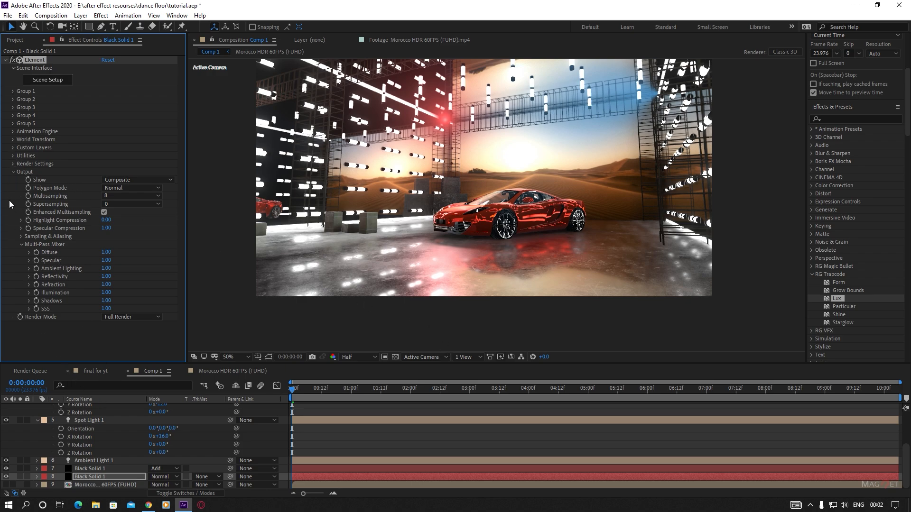
left_click(13, 164)
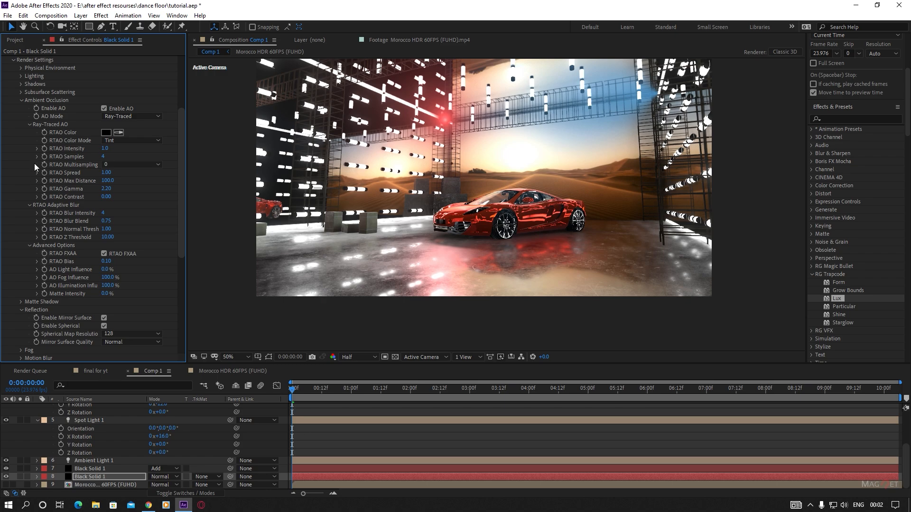
left_click(22, 100)
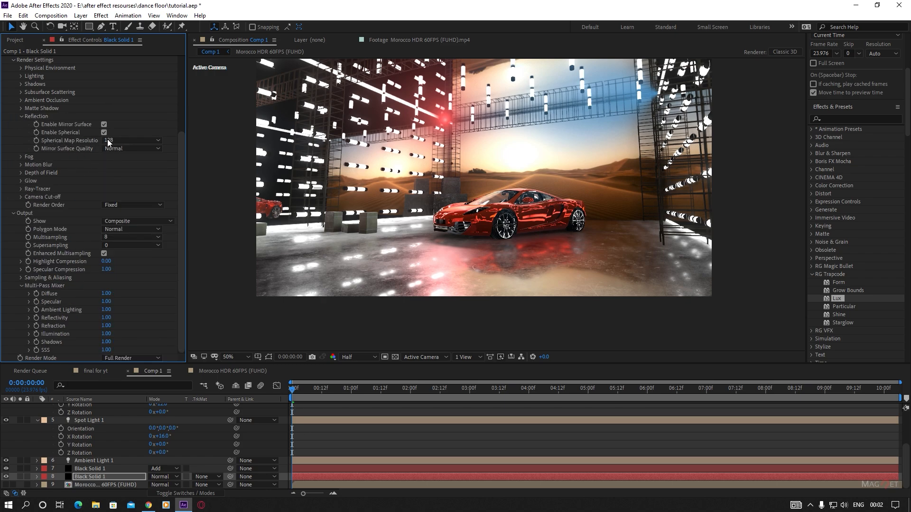
left_click(133, 141)
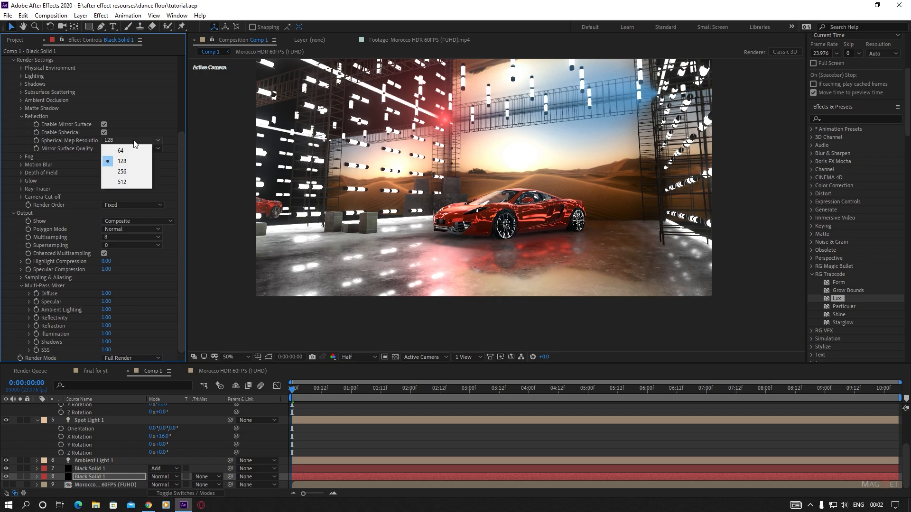
left_click(132, 181)
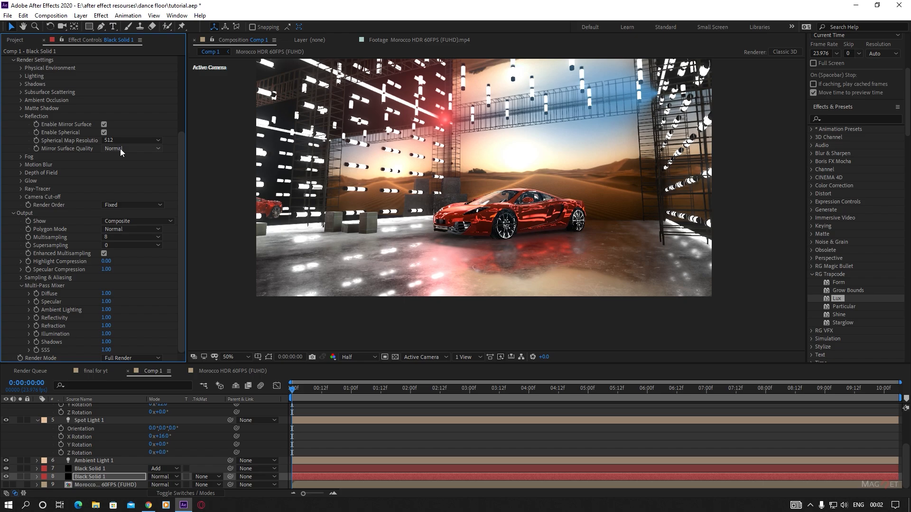
Compare the car's reflections by switching the lower Black Solid 1's Spherical Map Resolution to 128 and back to 512.
key("period")
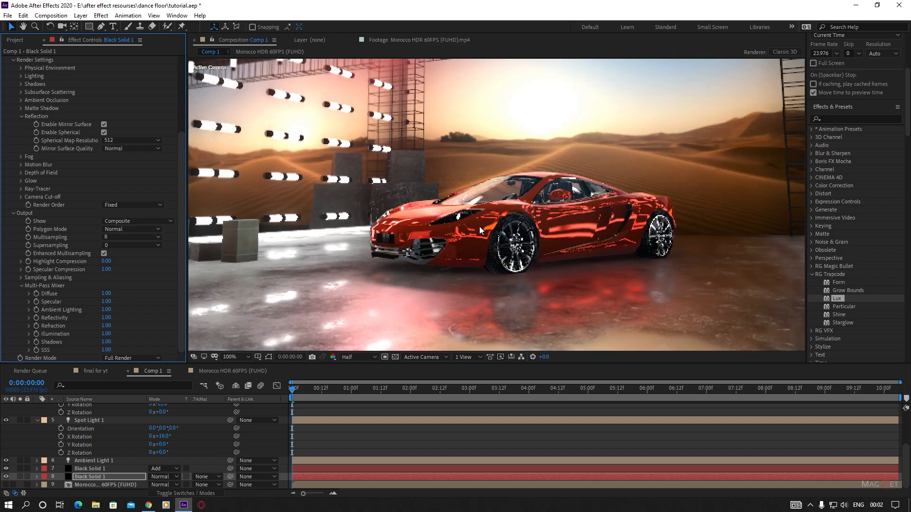
key("period")
left_click(129, 141)
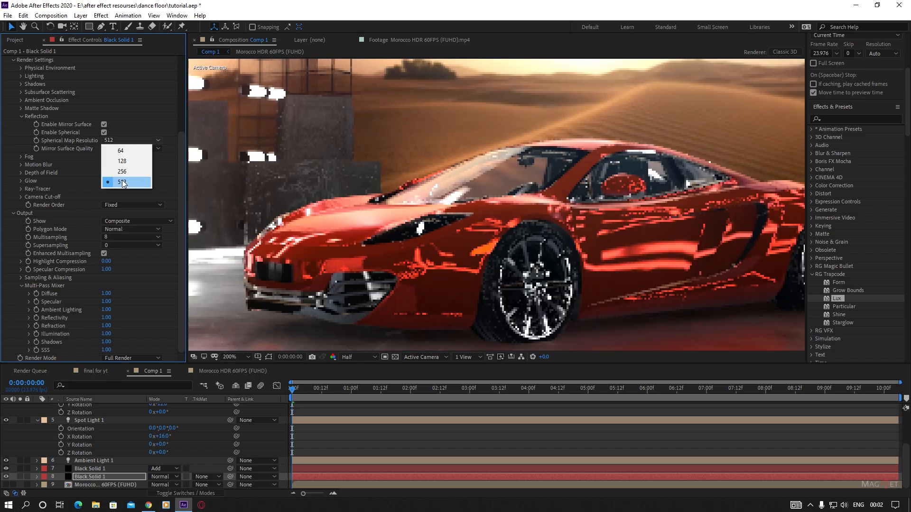
left_click(132, 160)
left_click(130, 141)
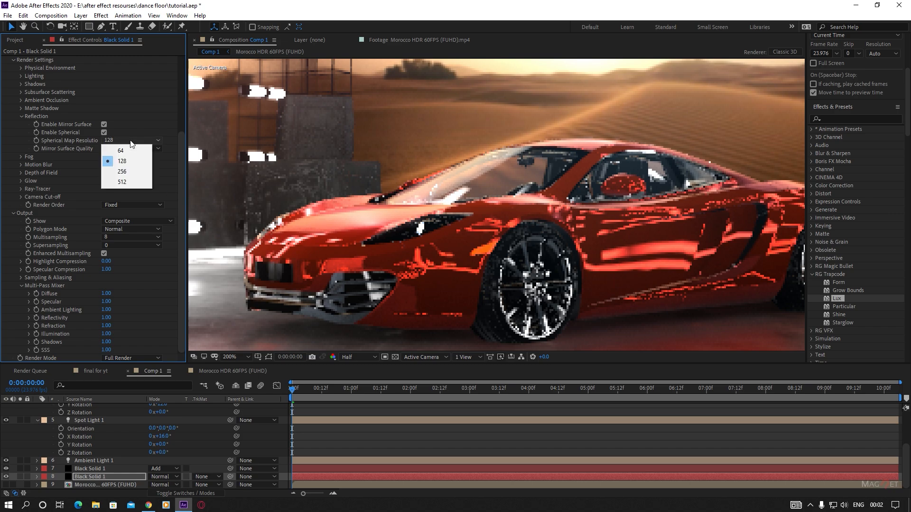
left_click(135, 181)
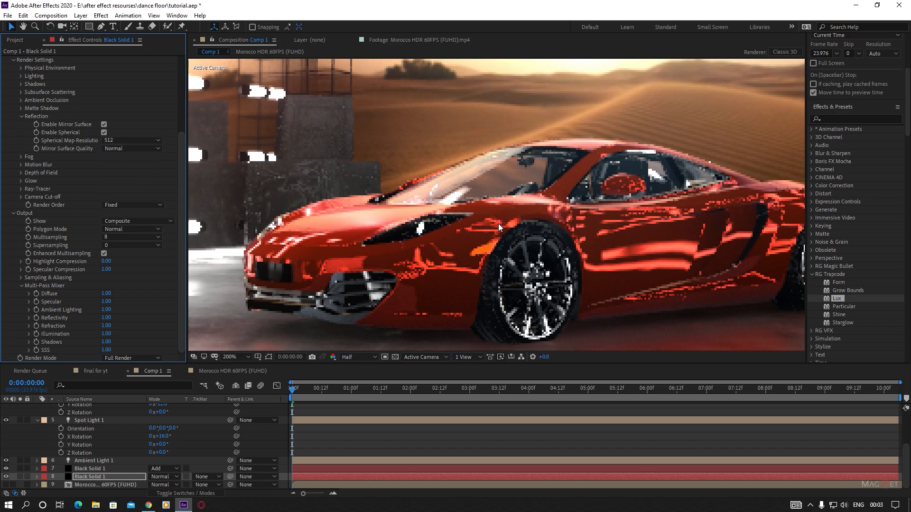
key("comma")
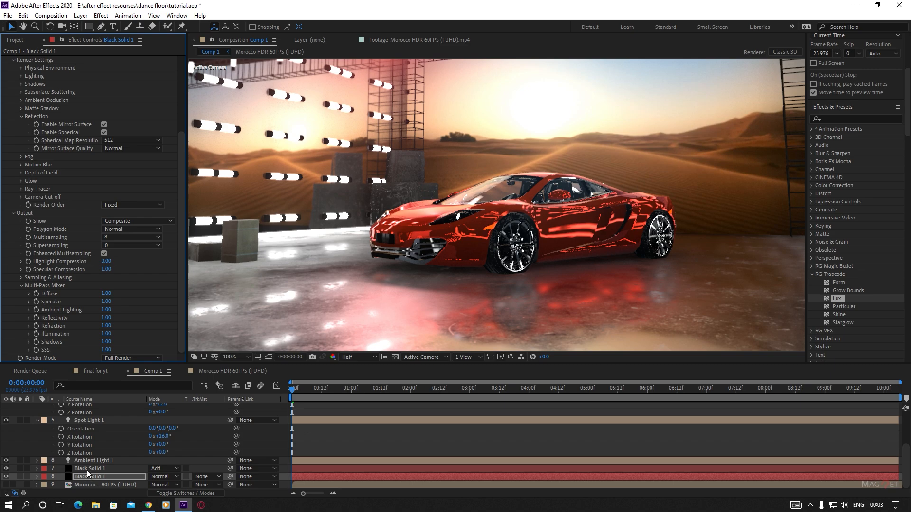
Set the Spherical Map Resolution of the upper Black Solid 1's Element reflections to 512.
left_click(86, 469)
left_click(13, 172)
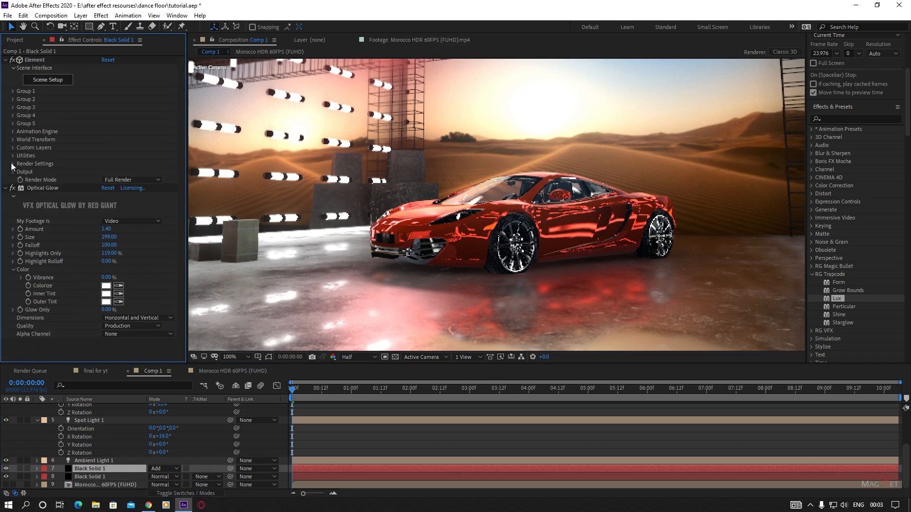
left_click(12, 164)
scroll(41, 277, "down", 4)
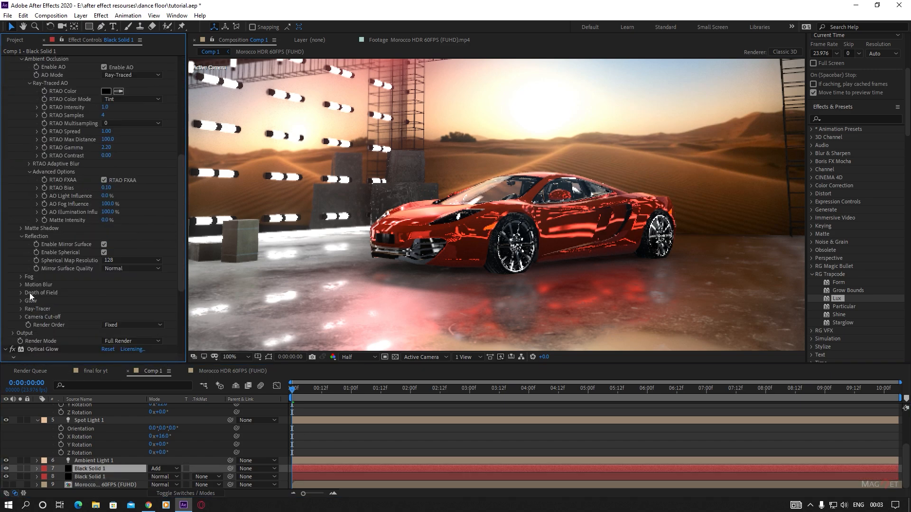
left_click(114, 260)
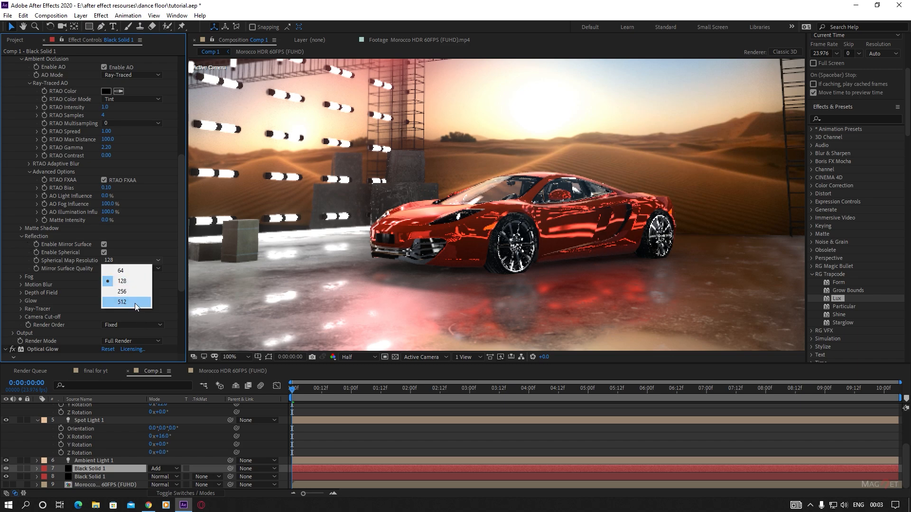
left_click(134, 302)
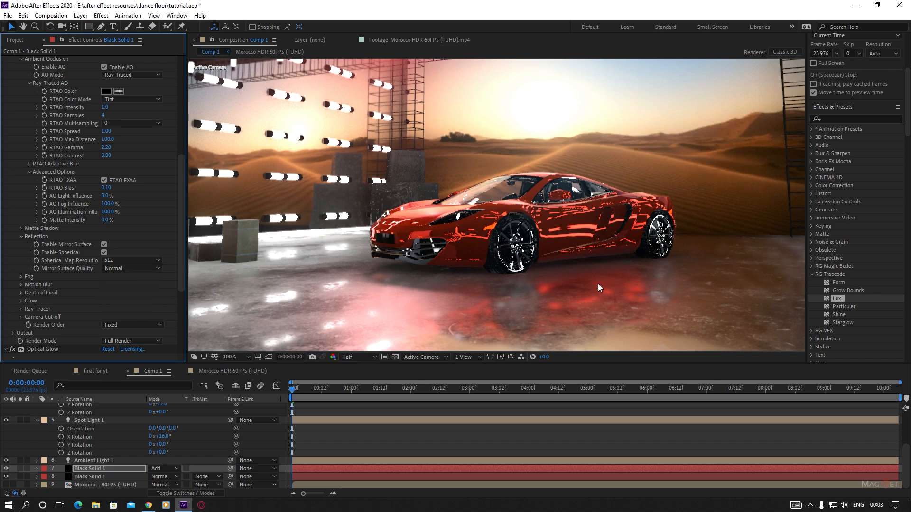
Check the whole composition at Full preview resolution and return the preview to Half.
scroll(486, 244, "down", 2)
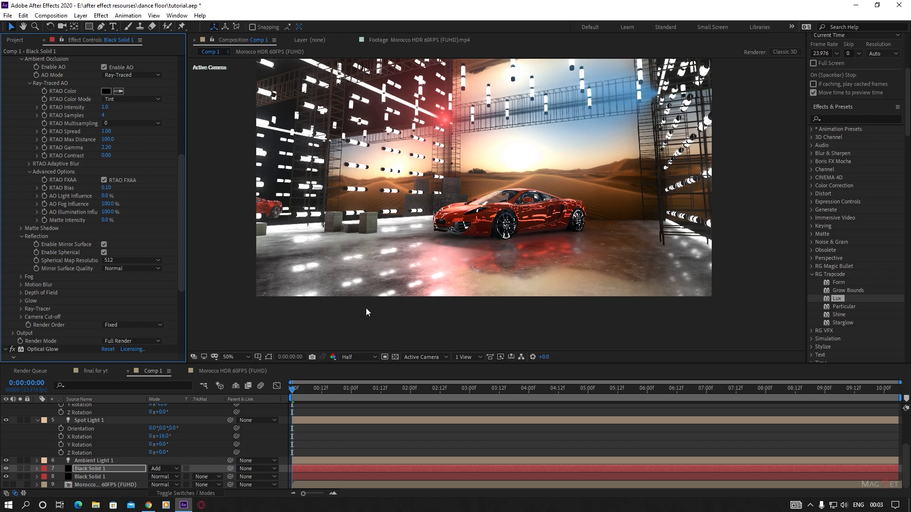
left_click(357, 357)
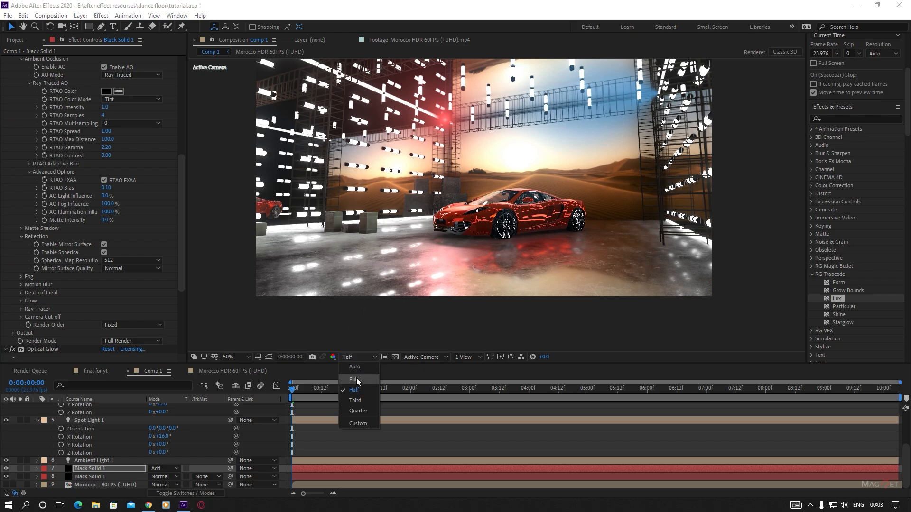
left_click(357, 377)
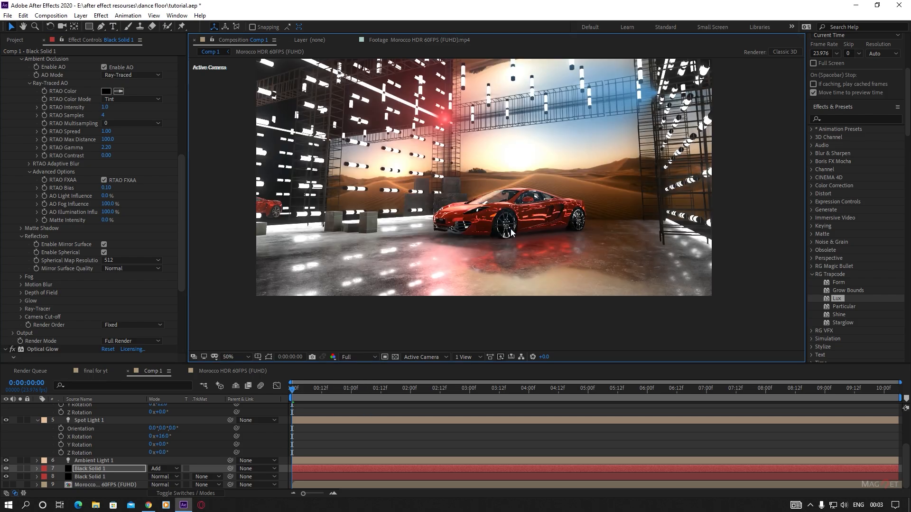
scroll(504, 247, "down", 2)
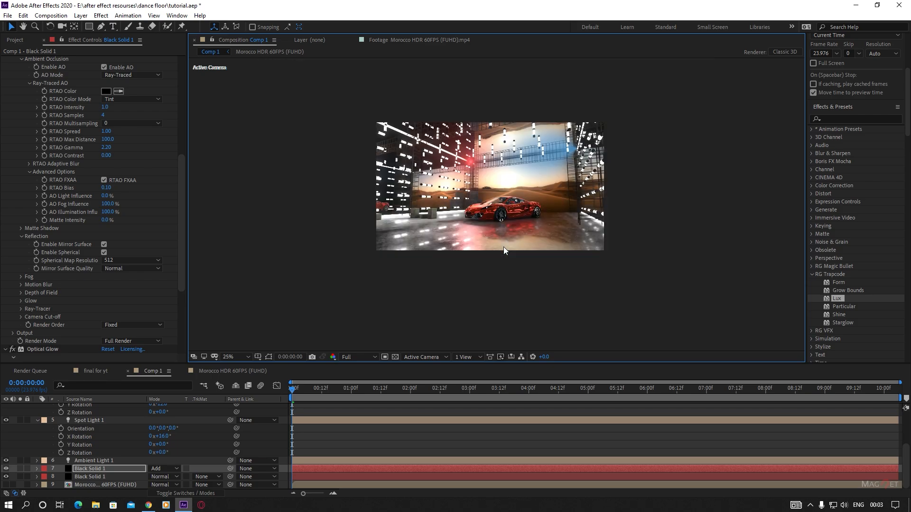
scroll(504, 246, "up", 2)
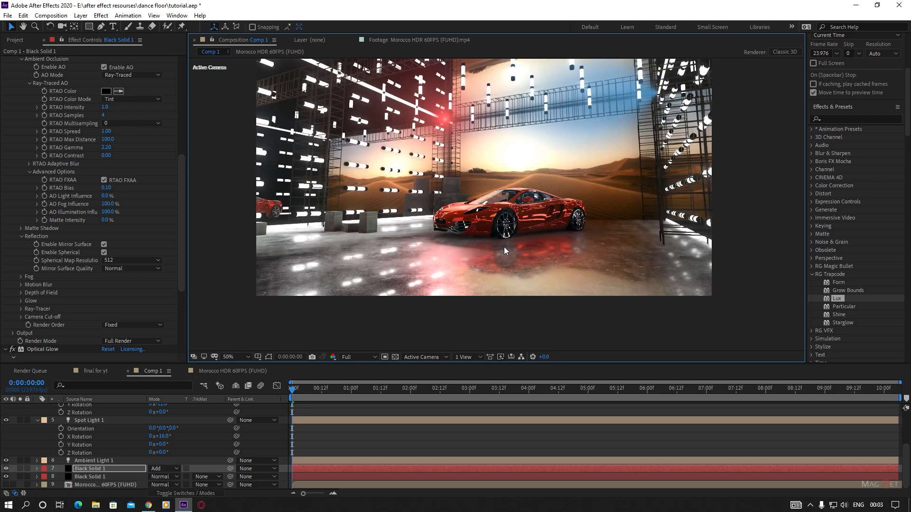
left_click(354, 356)
left_click(354, 389)
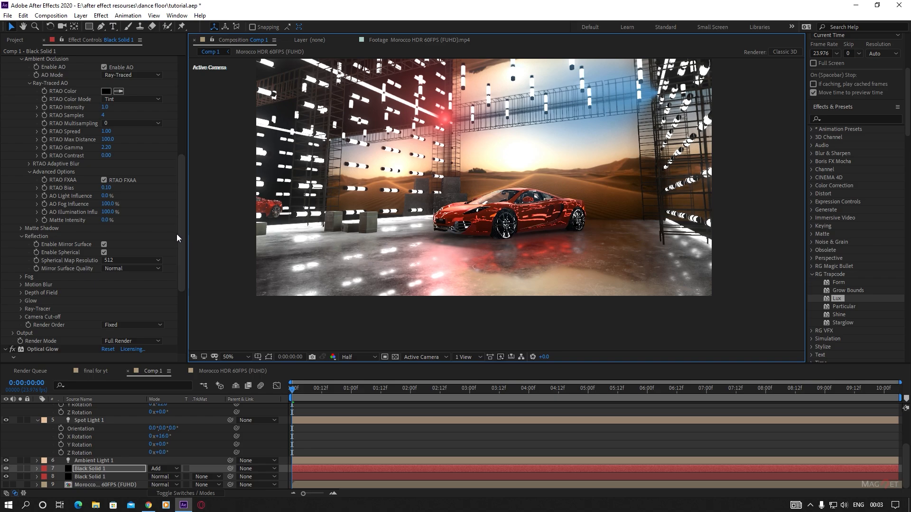
Hide the upper Black Solid 1 and set the lower Black Solid 1's Element Render Mode to Draft.
scroll(180, 227, "down", 5)
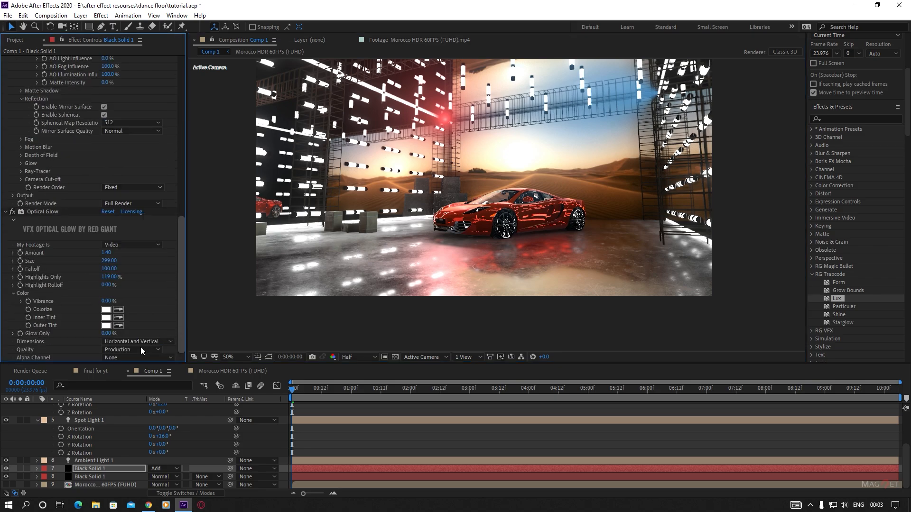
left_click(8, 469)
left_click(88, 478)
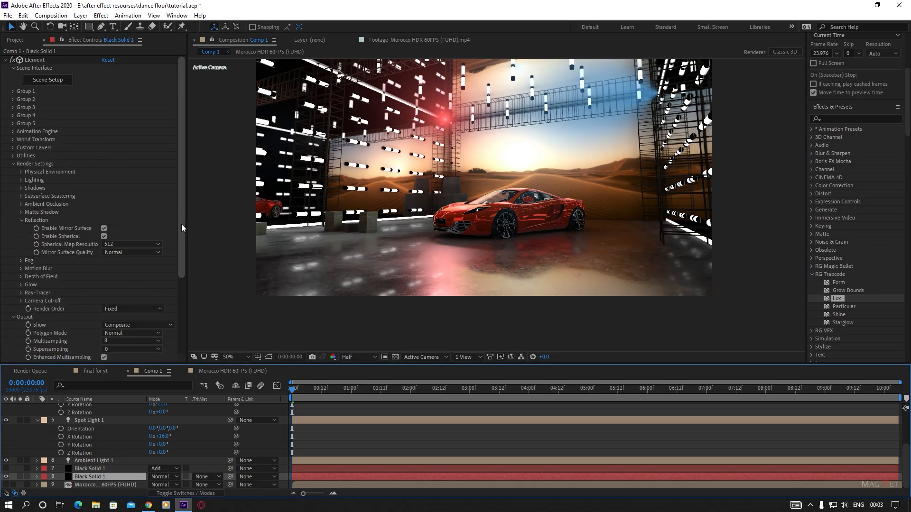
scroll(126, 351, "down", 3)
left_click(125, 358)
left_click(117, 390)
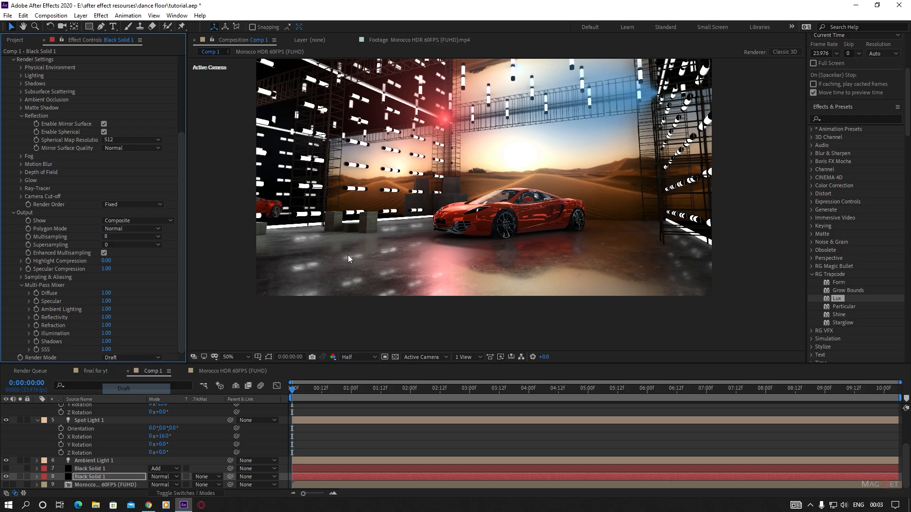
Orbit the camera to face the car's front and keyframe Camera 1's Point of Interest and Position at 0:00:00:00.
left_click(64, 29)
mouse_move(434, 216)
left_mouse_down()
mouse_move(428, 228)
mouse_move(445, 238)
mouse_move(593, 221)
mouse_move(478, 237)
mouse_move(463, 254)
mouse_move(534, 215)
mouse_move(494, 263)
mouse_move(481, 226)
mouse_move(446, 205)
mouse_move(451, 240)
mouse_move(432, 229)
left_mouse_up()
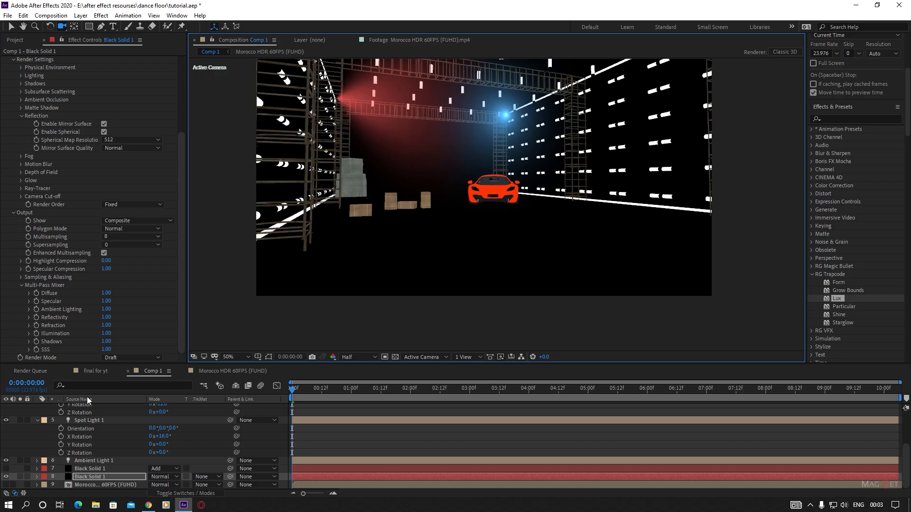
scroll(79, 430, "up", 3)
left_click(89, 424)
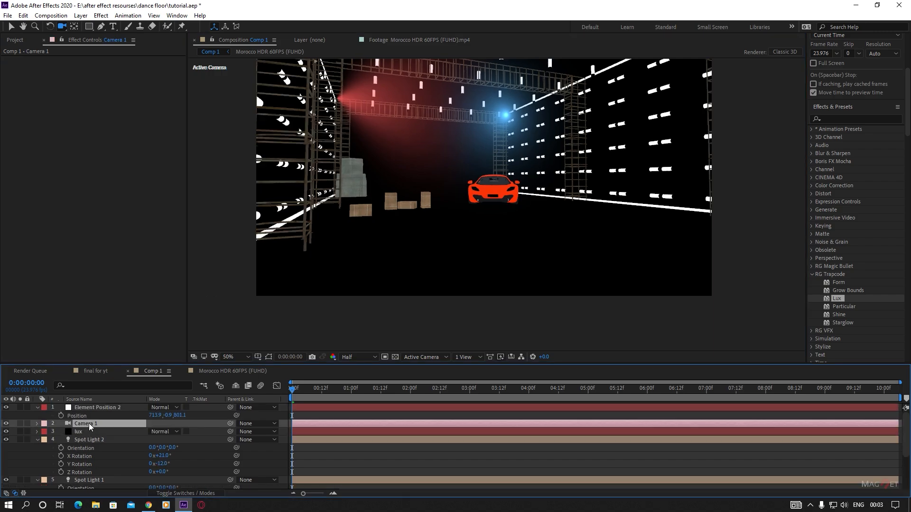
key("a")
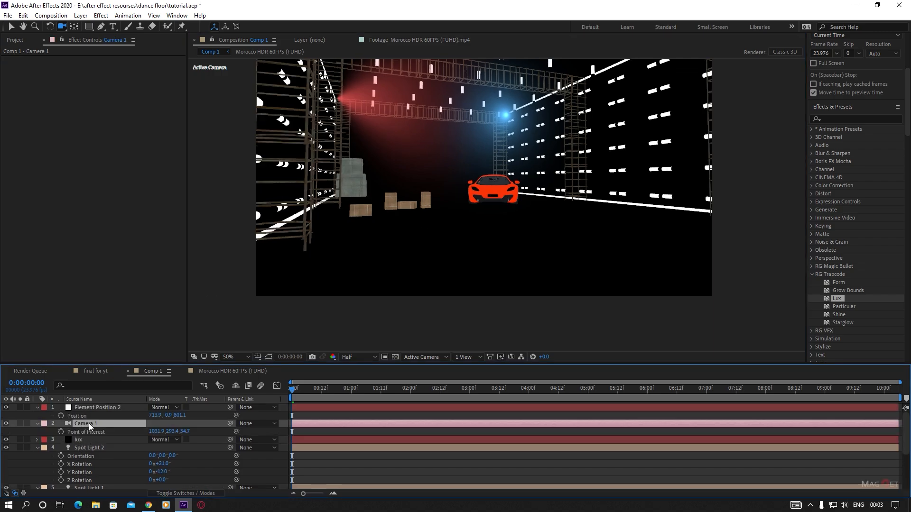
key("shift+p")
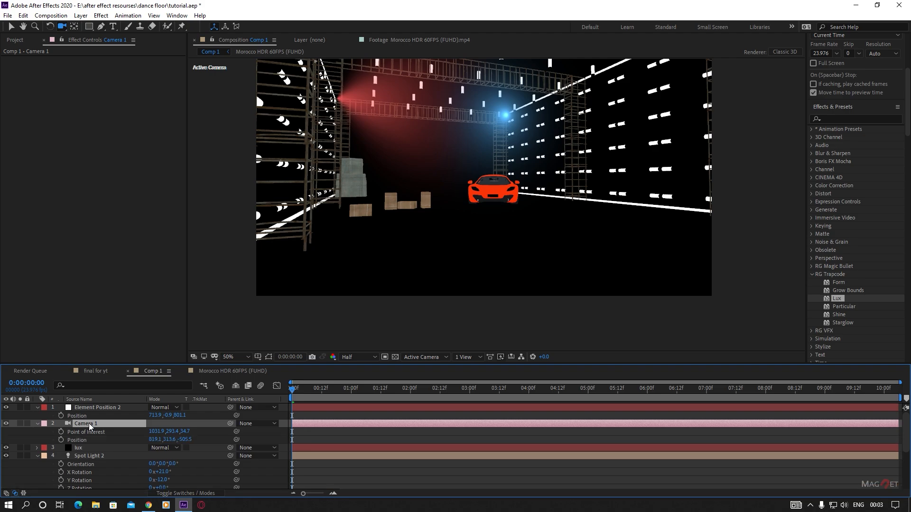
left_click(61, 432)
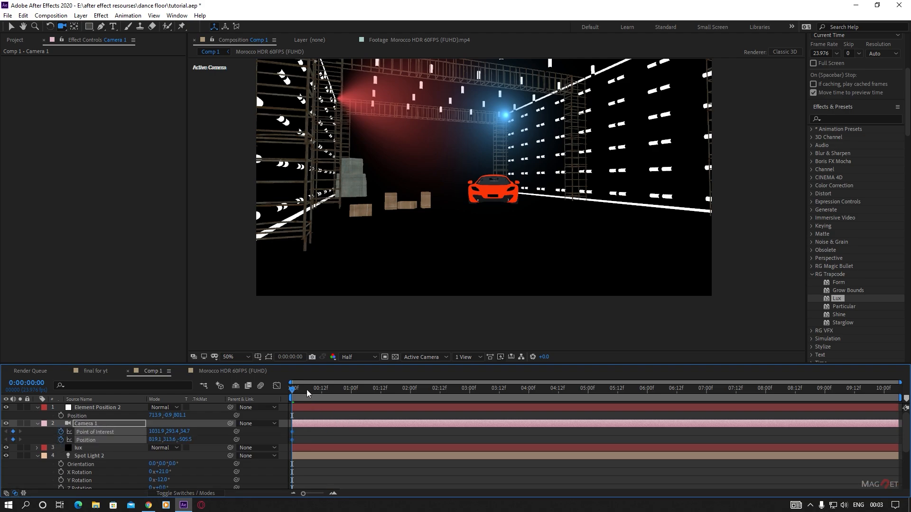
Create Camera 1's end keyframes at 0:00:10:05 by orbiting to a three-quarter view of the car's side.
left_click_drag(307, 393, 896, 390)
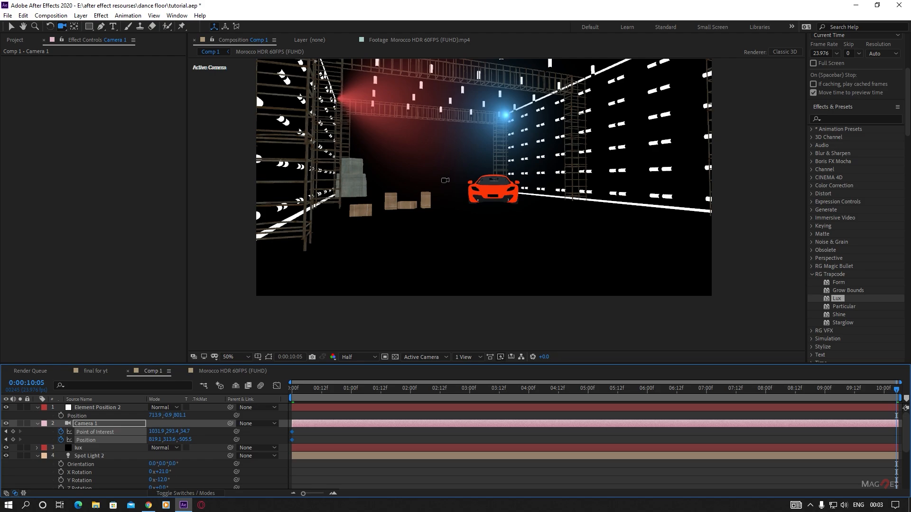
mouse_move(588, 240)
left_mouse_down()
mouse_move(546, 237)
mouse_move(588, 234)
mouse_move(509, 219)
mouse_move(583, 237)
mouse_move(586, 226)
mouse_move(580, 243)
left_mouse_up()
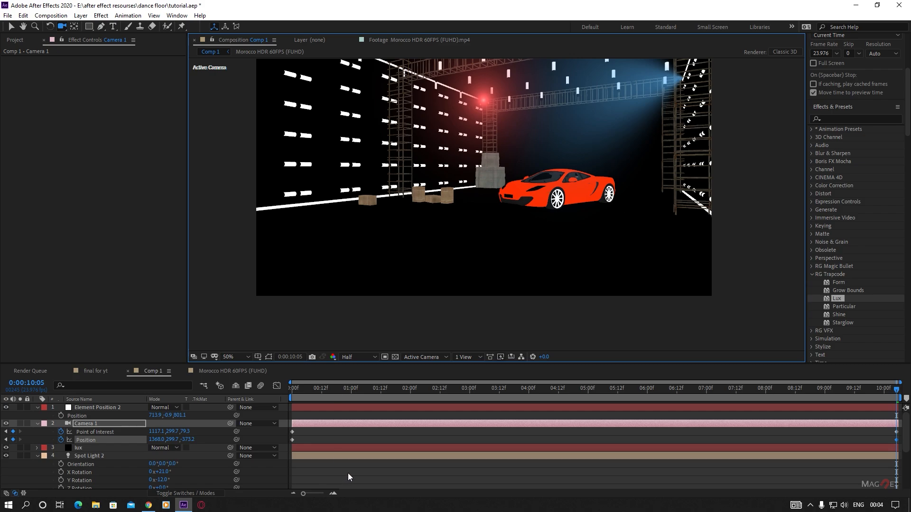
Set the lower Black Solid 1's Element Render Mode back to Full Render.
left_click(38, 456)
scroll(91, 473, "down", 2)
left_click(86, 477)
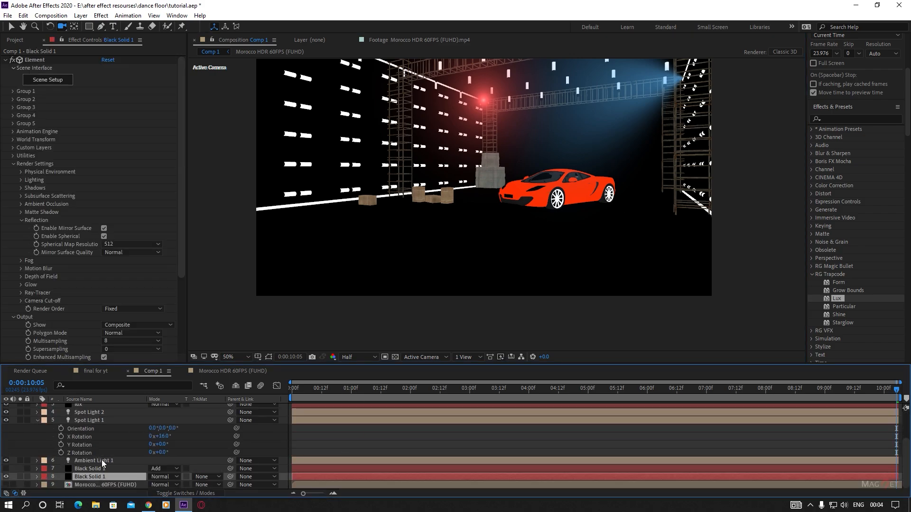
scroll(183, 352, "down", 4)
left_click(126, 358)
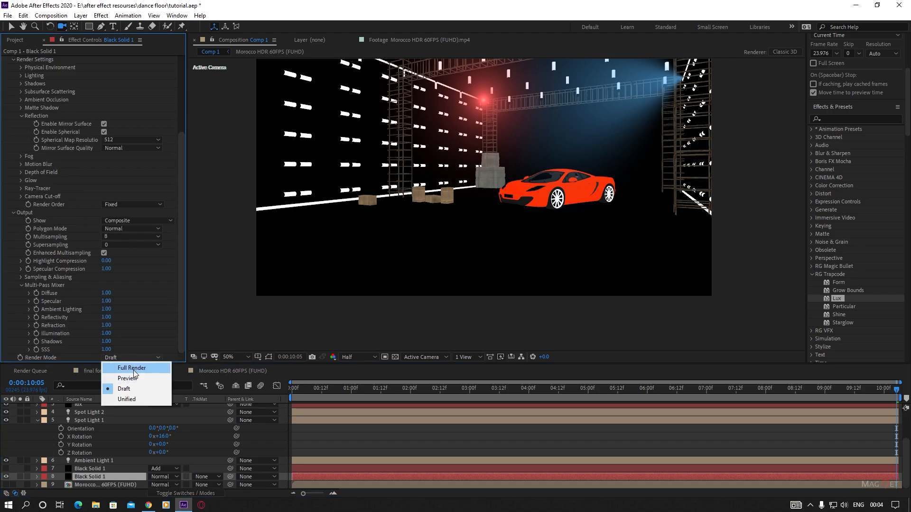
left_click(134, 370)
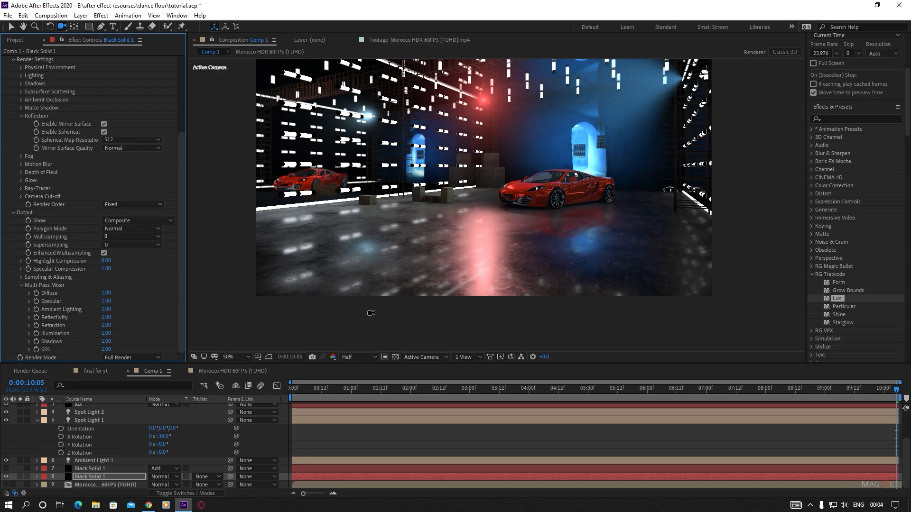
Show the upper Black Solid 1 again and check the camera move at 0:00:01:23.
left_click(87, 475)
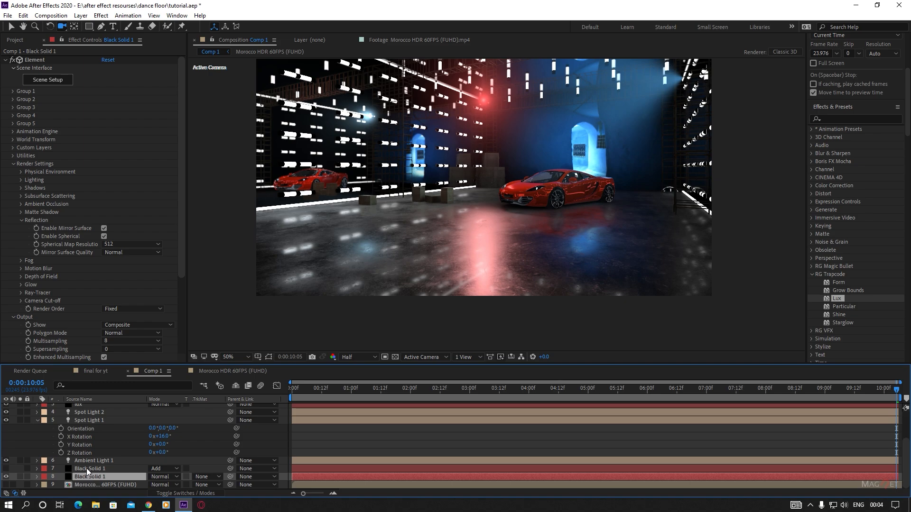
left_click(86, 468)
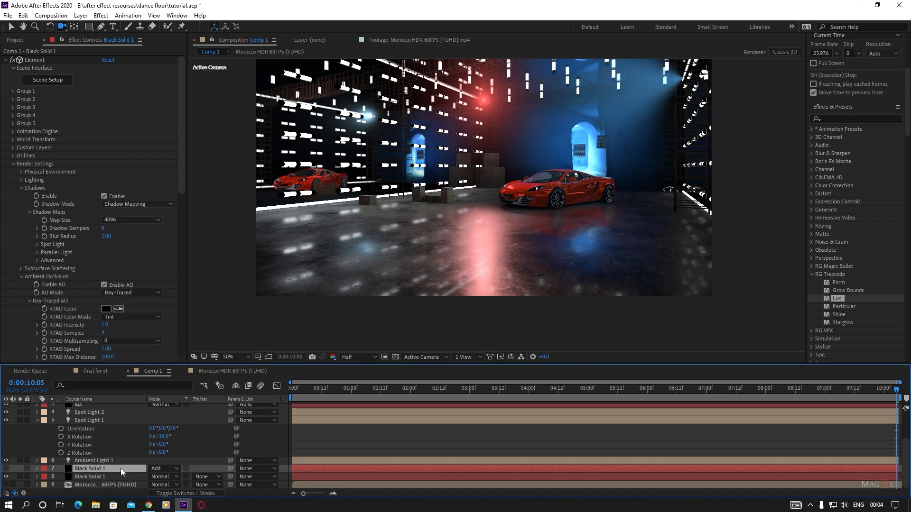
left_click(6, 469)
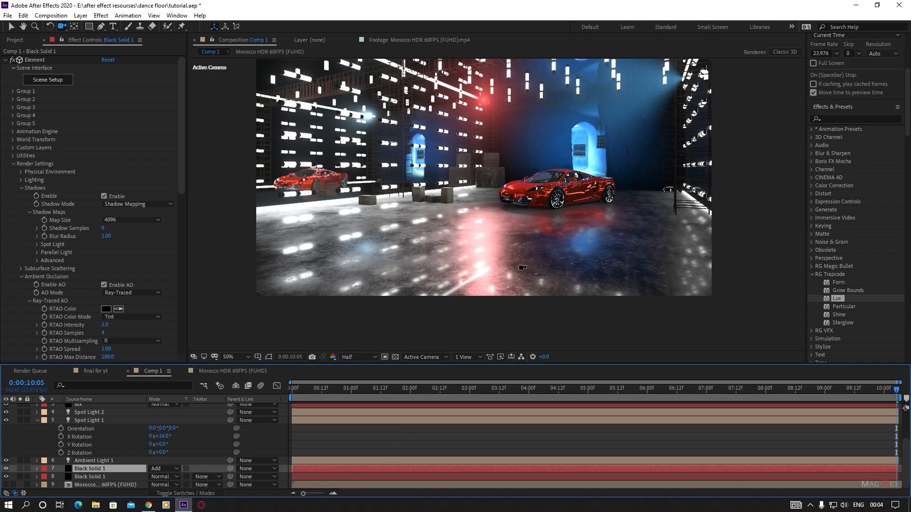
left_click(410, 391)
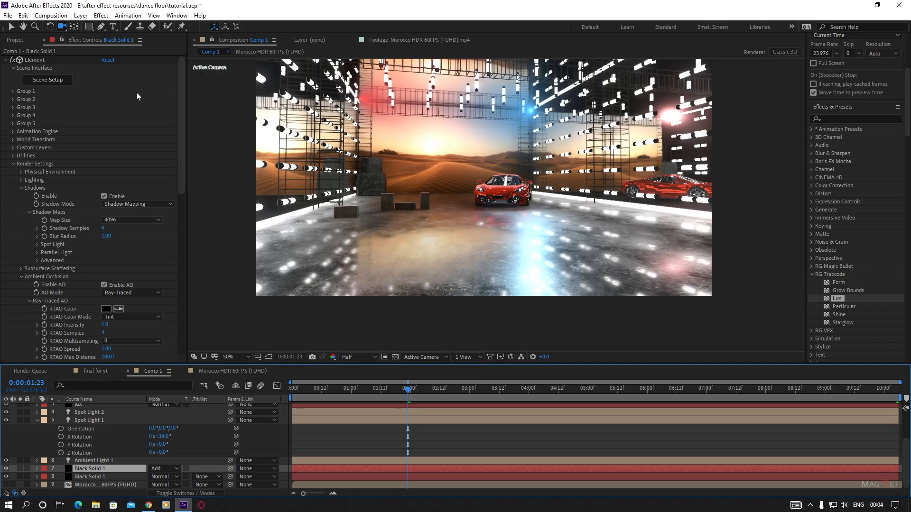
Add an adjustment layer at the top of the layer stack and delete the Element Position 2 layer.
left_click(79, 17)
mouse_move(95, 26)
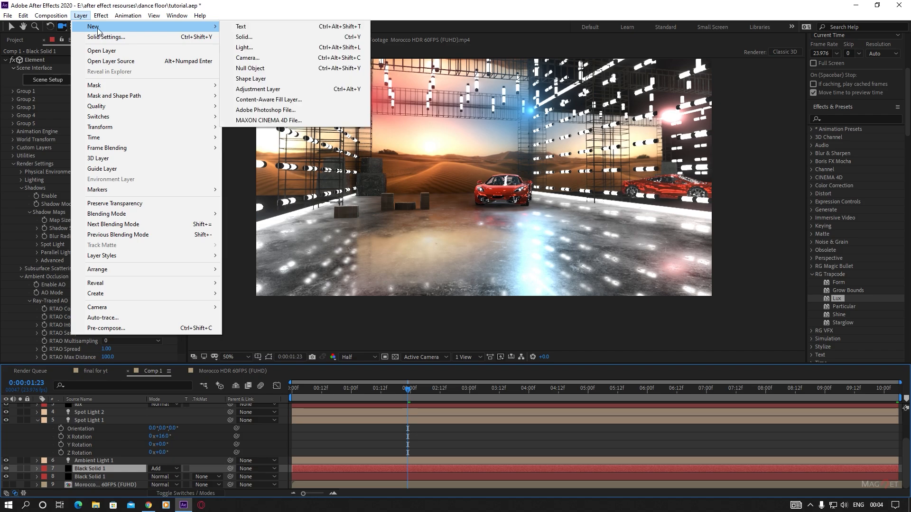
left_click(256, 88)
left_click_drag(107, 472, 110, 406)
left_click(124, 415)
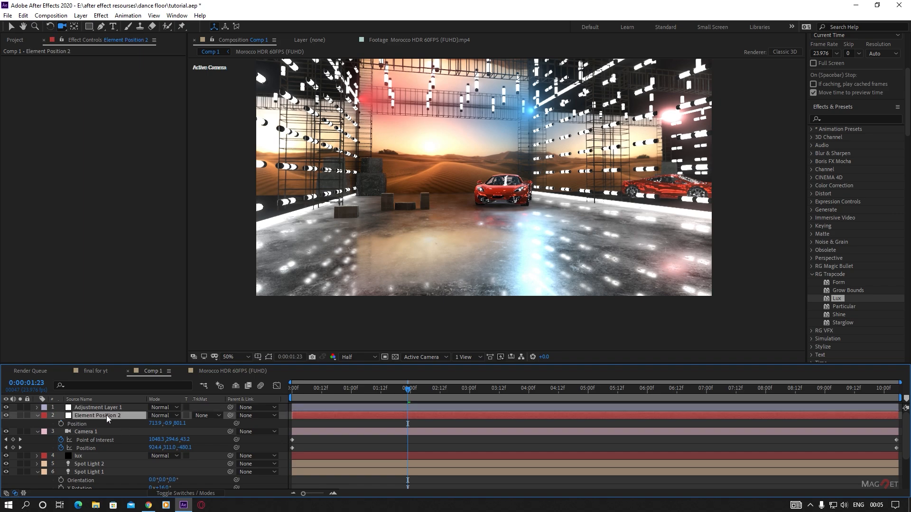
key("Delete")
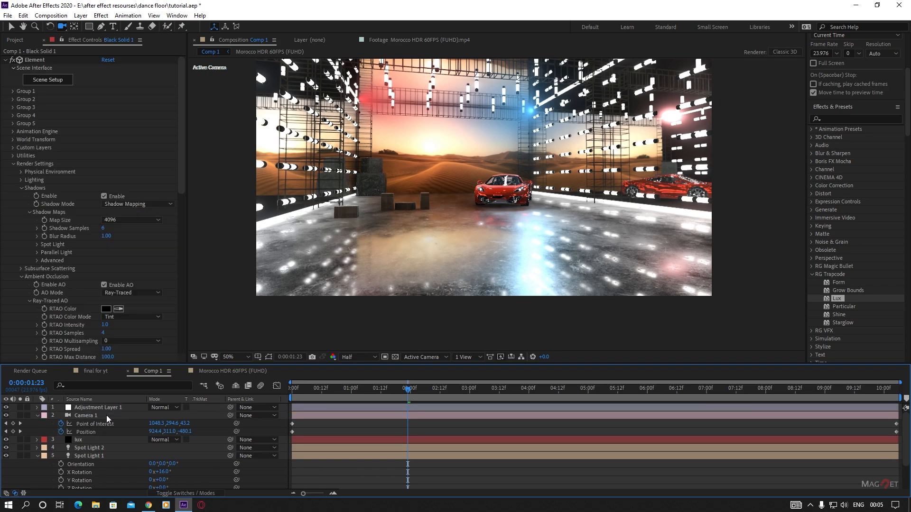
Apply the RG Magic Bullet Looks effect to Adjustment Layer 1.
left_click(85, 407)
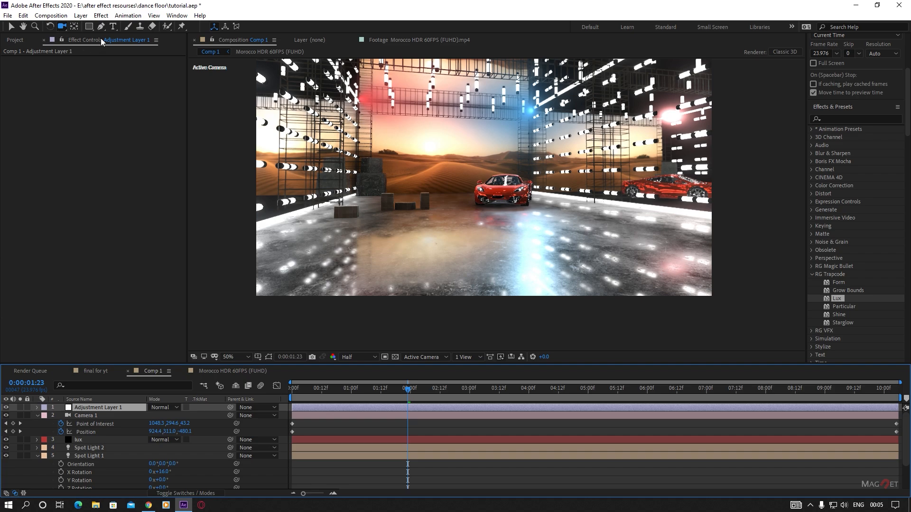
left_click(101, 15)
mouse_move(144, 238)
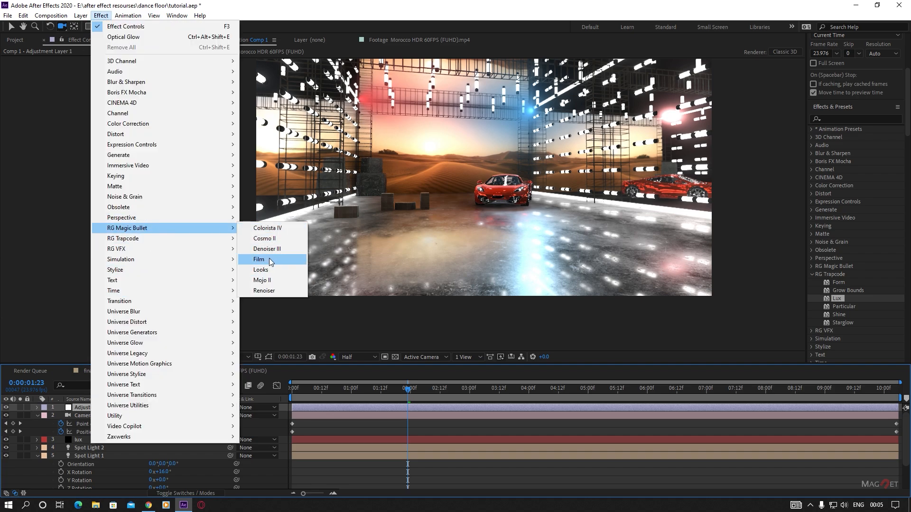
left_click(267, 270)
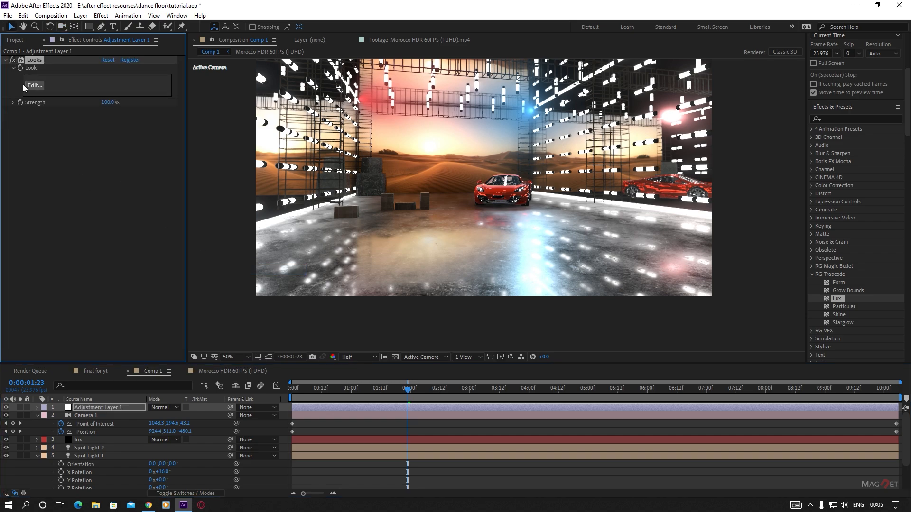
Grade the adjustment layer with the Muscle Car look from the Blockbuster presets in Magic Bullet Looks and apply it.
left_click(34, 86)
left_click(187, 204)
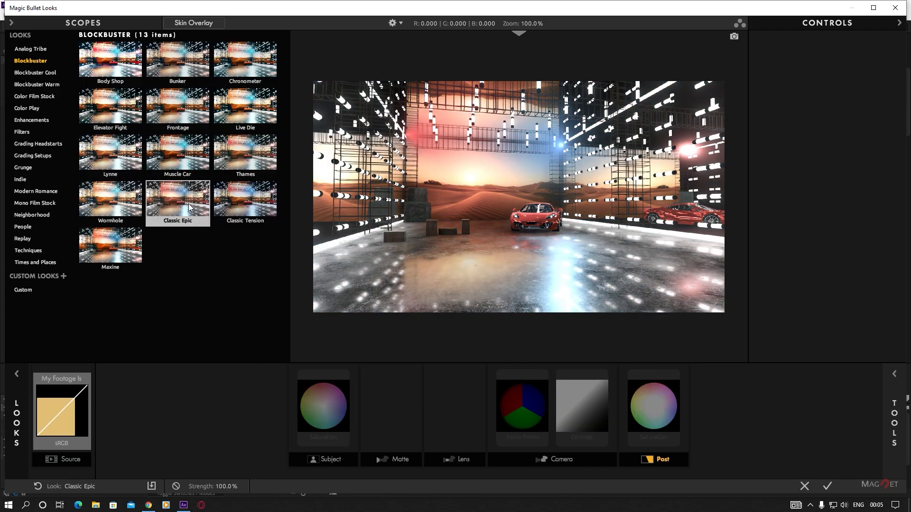
left_click(170, 150)
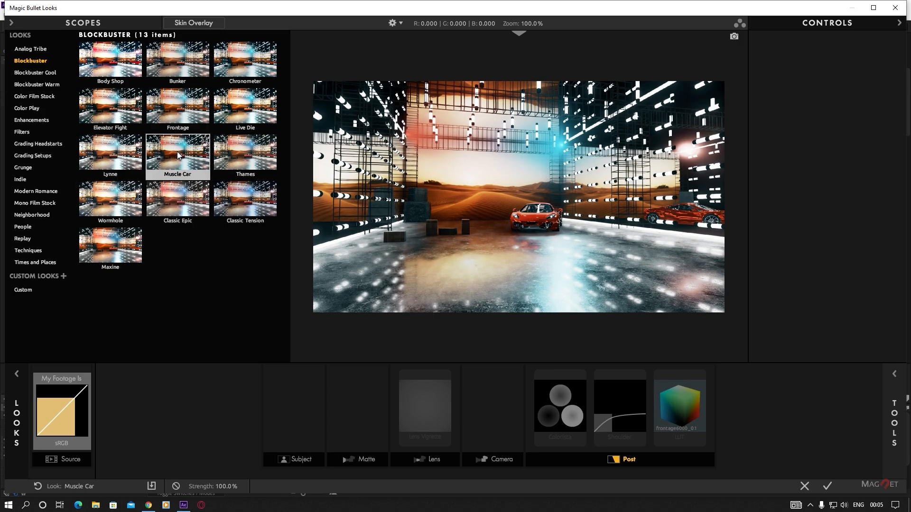
left_click(827, 486)
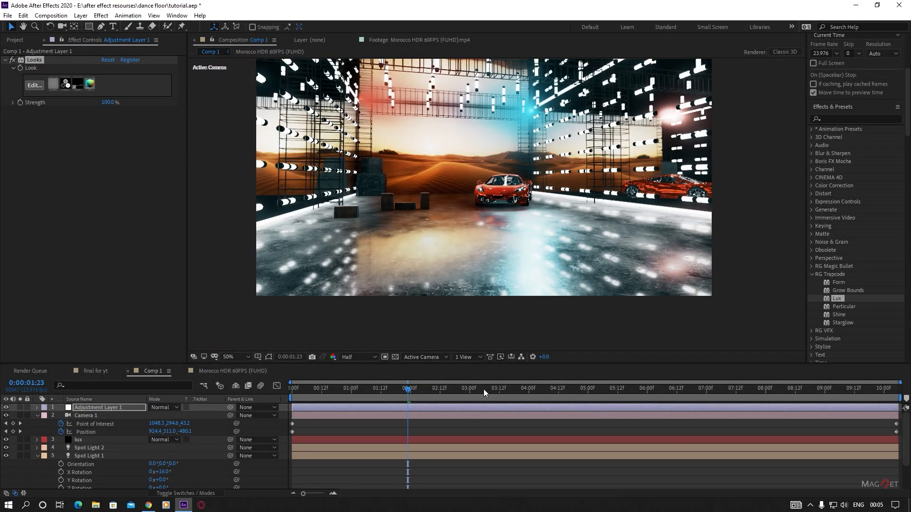
Check the graded scene at 0:00:03:06 and review the final for yt composition back to 0:00:25:12.
left_click(484, 388)
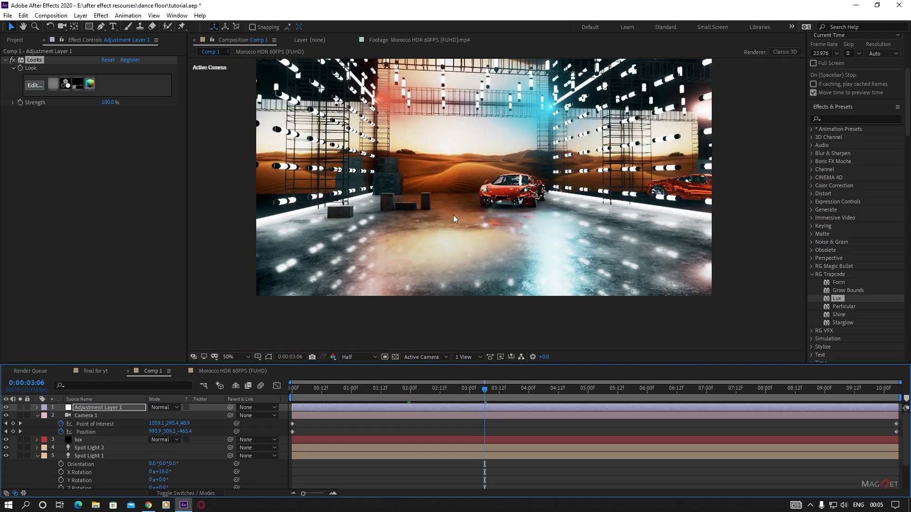
left_click_drag(490, 217, 487, 247)
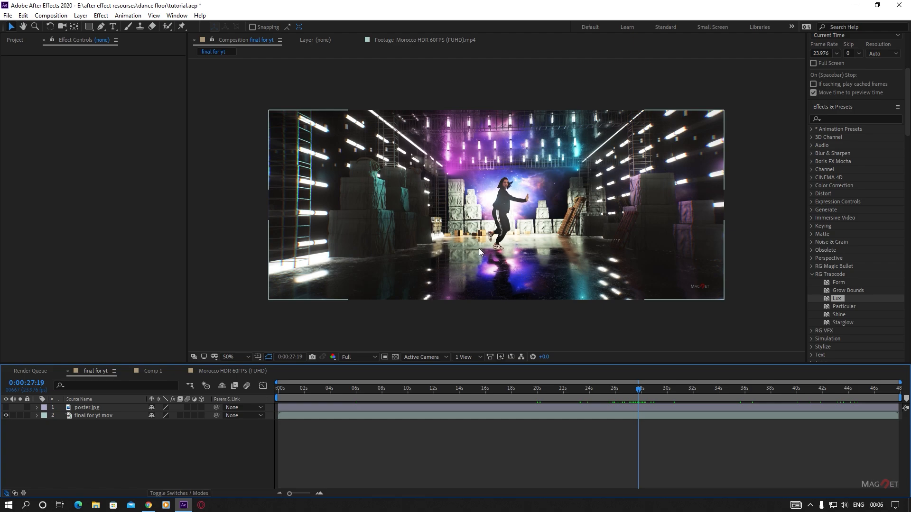
mouse_move(640, 394)
left_mouse_down()
mouse_move(606, 392)
mouse_move(632, 389)
left_mouse_up()
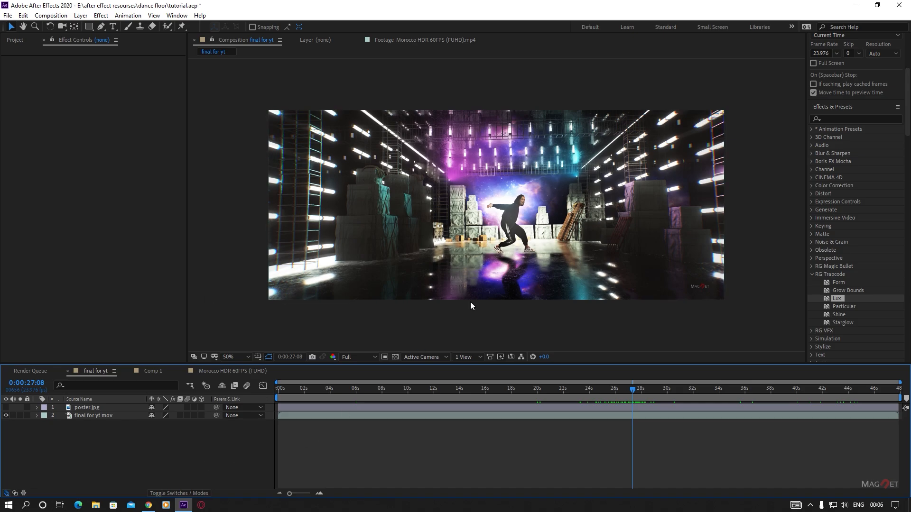
left_click_drag(632, 391, 609, 388)
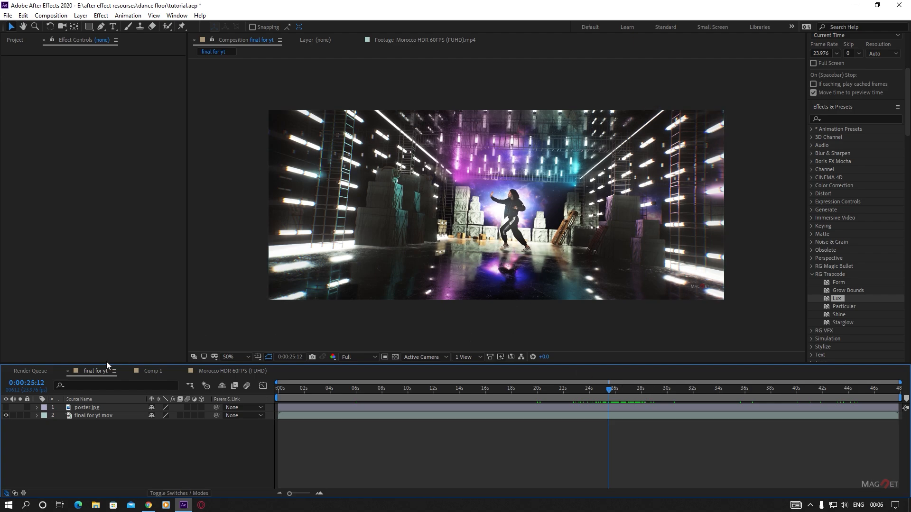
Return to Comp 1 and check the graded camera move at 0:00:07:16 and near the start.
left_click(159, 371)
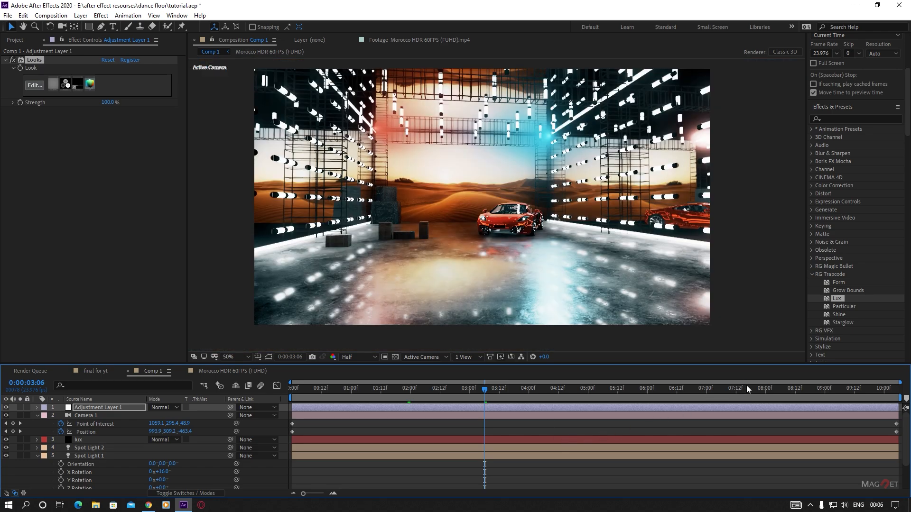
left_click(746, 387)
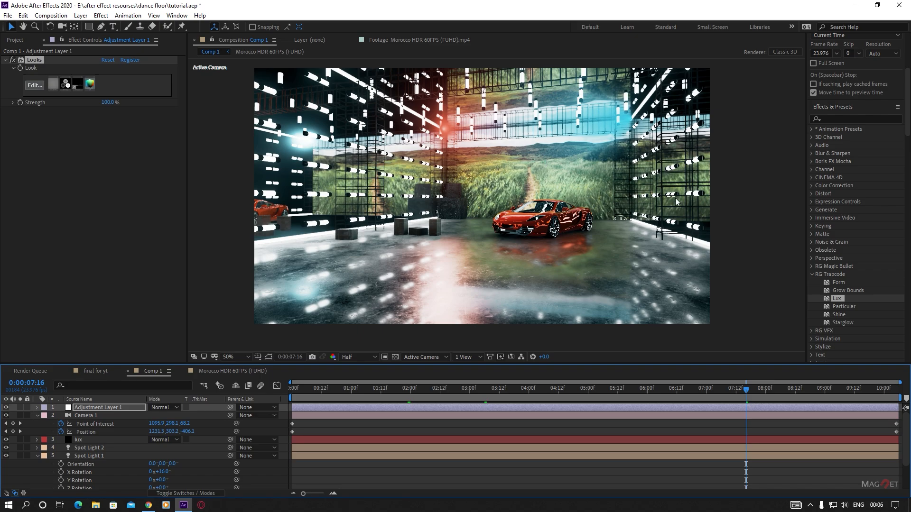
left_click(350, 391)
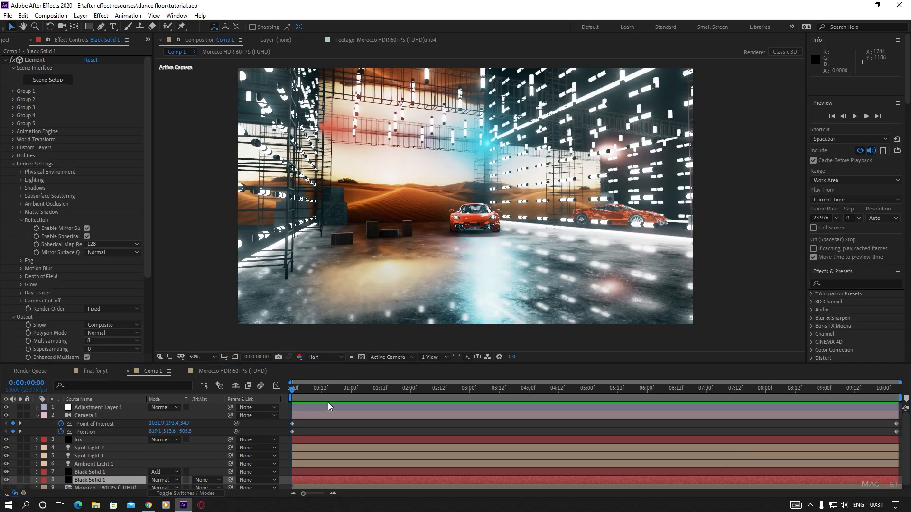
Play the preview of Comp 1 from the start, stop it and scrub through the graded camera move.
key("space")
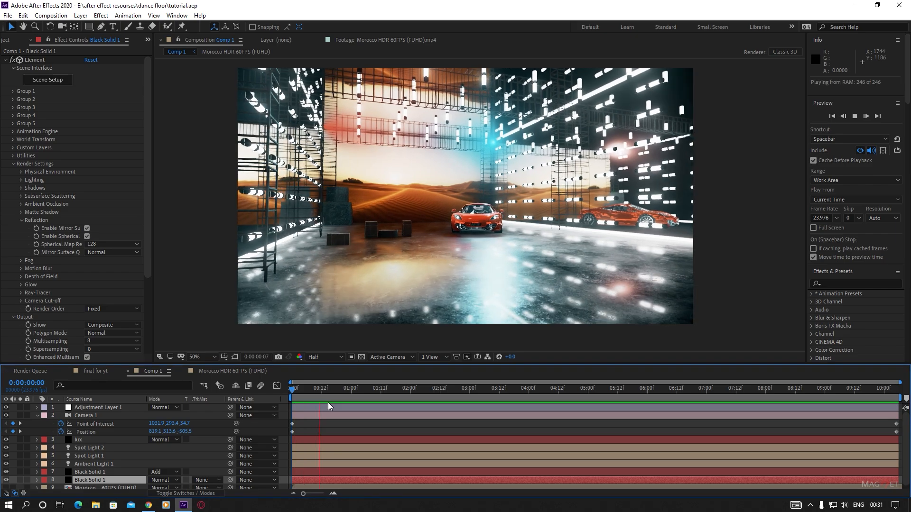
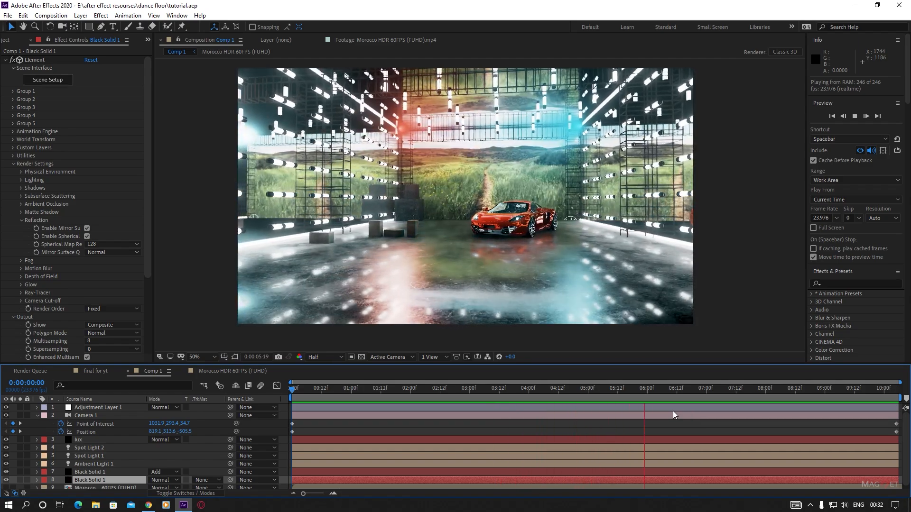
key("space")
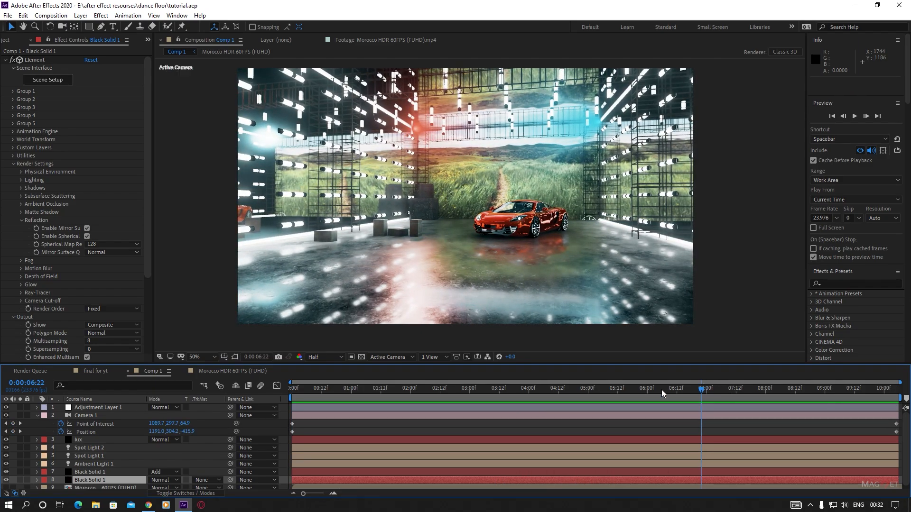
left_click_drag(663, 393, 465, 409)
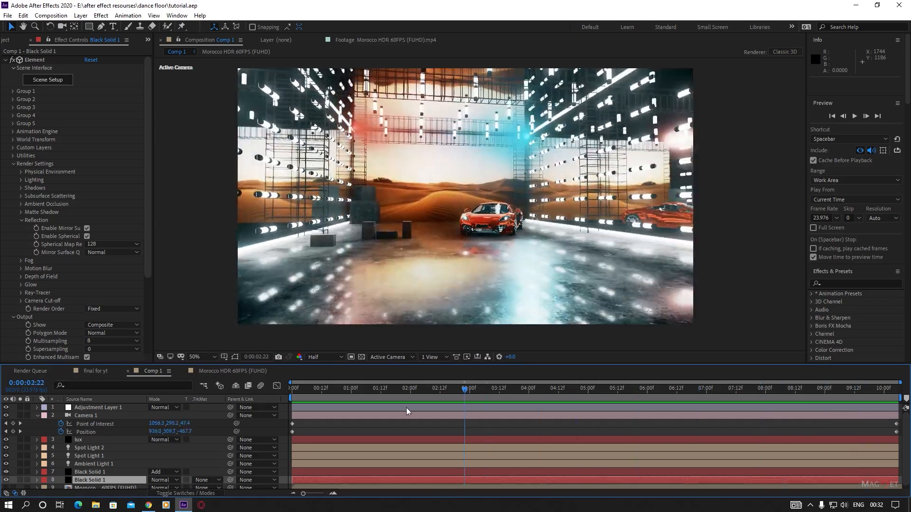
left_click_drag(407, 411, 540, 412)
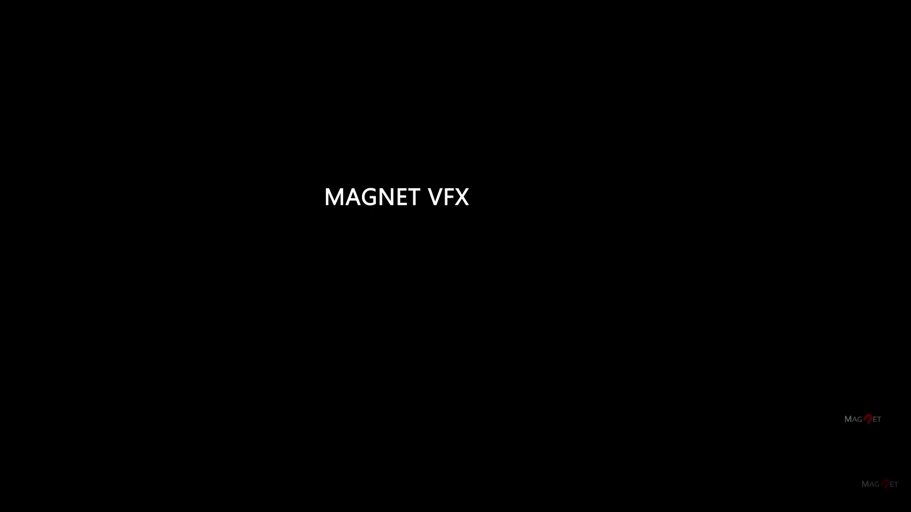